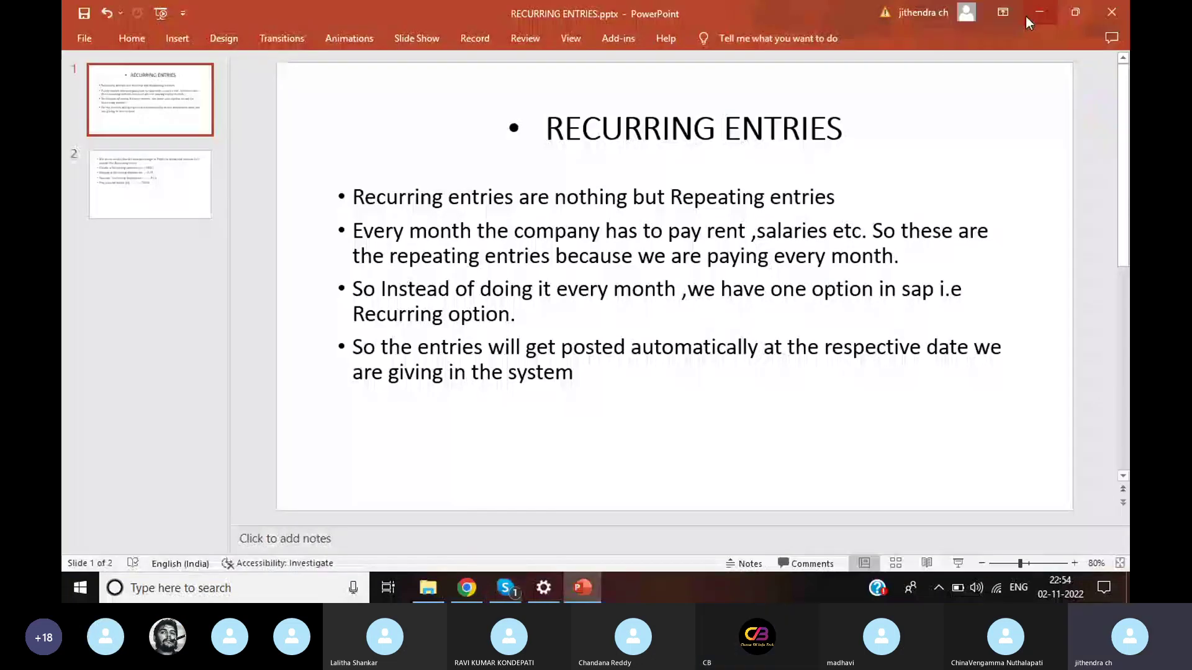
Turn up the speaker volume and close the small call window
key(XF86AudioRaiseVolume)
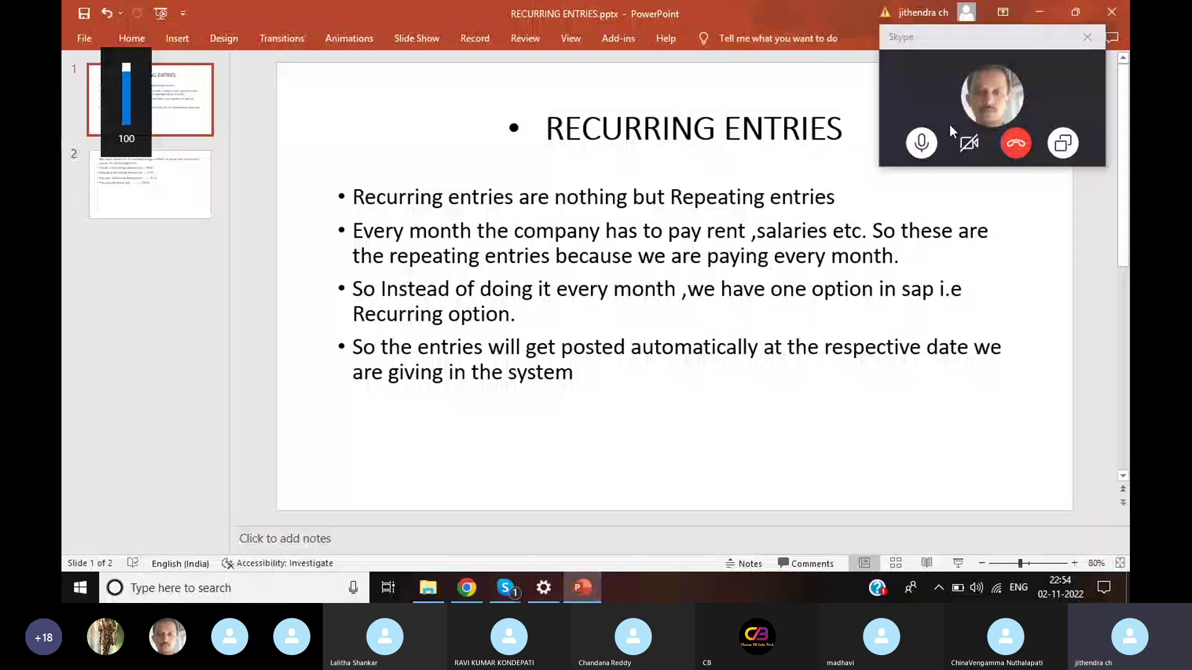
click(1015, 43)
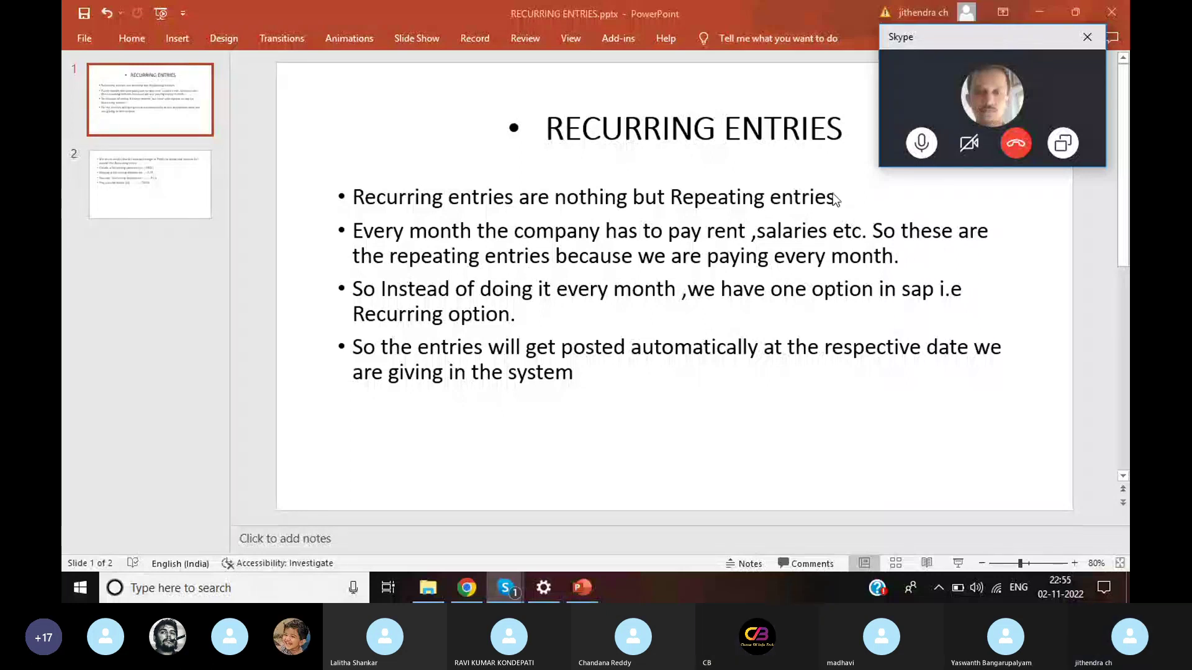
click(1092, 38)
Scroll the PowerPoint deck to slide 2 listing FBN1, FBD1, F.15, F.14 and SM35
scroll(902, 146, down, 1)
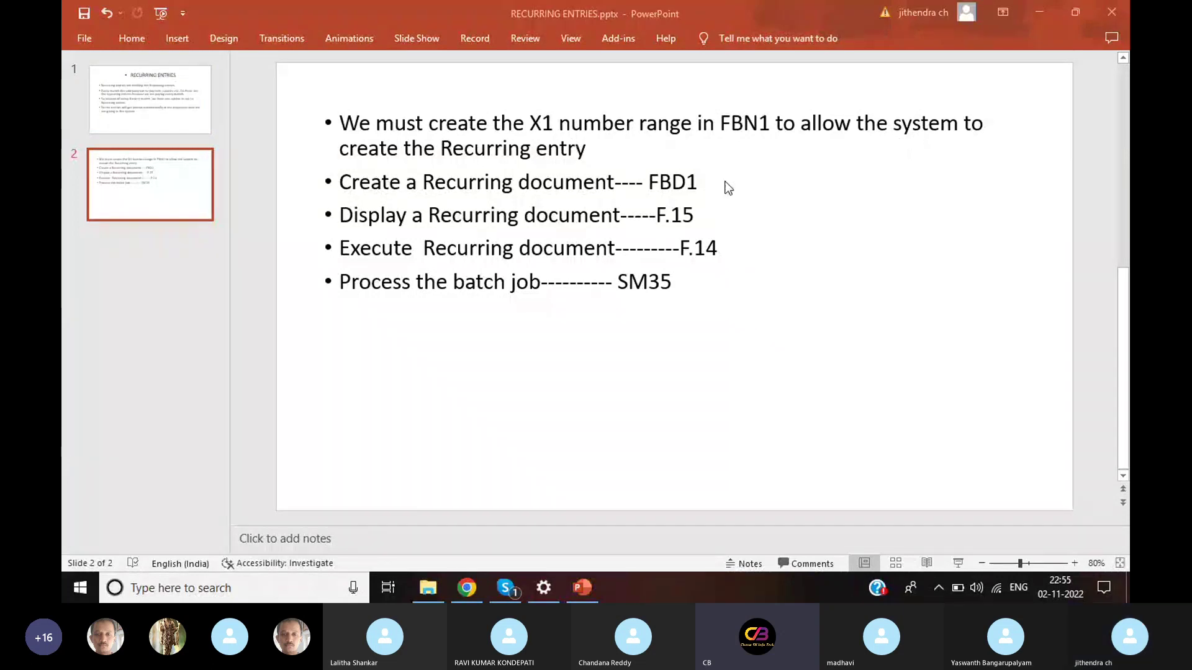
scroll(728, 187, up, 1)
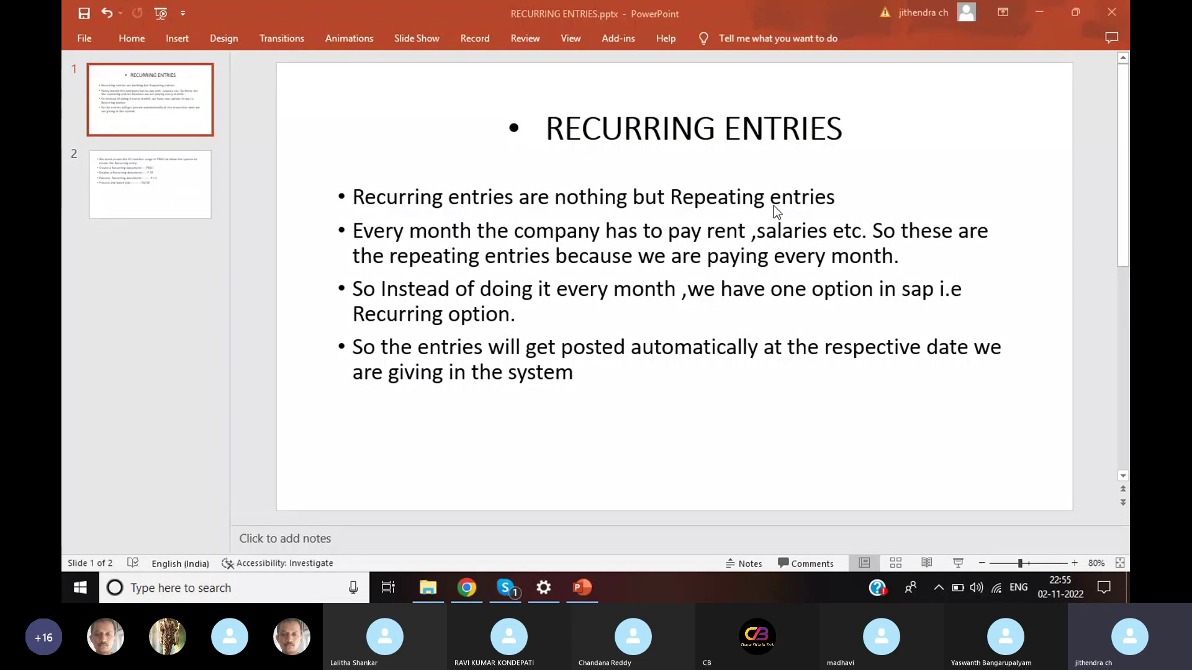
scroll(773, 206, down, 1)
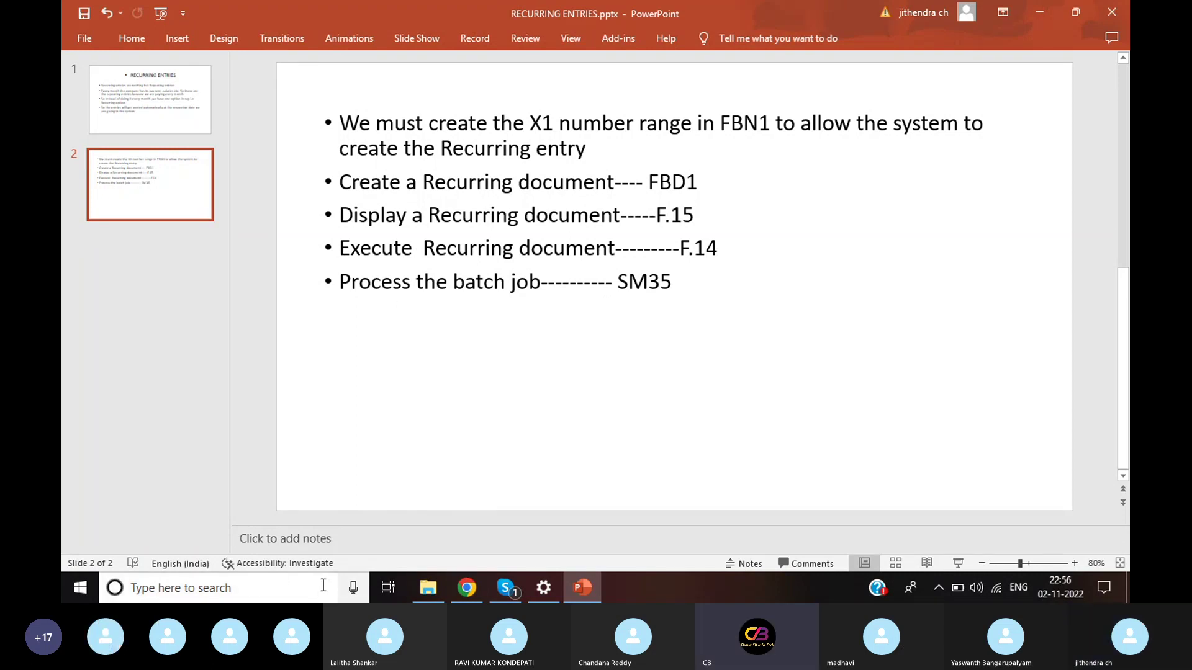
Minimize the presentation and open the Fico connection from SAP Logon
click(1034, 12)
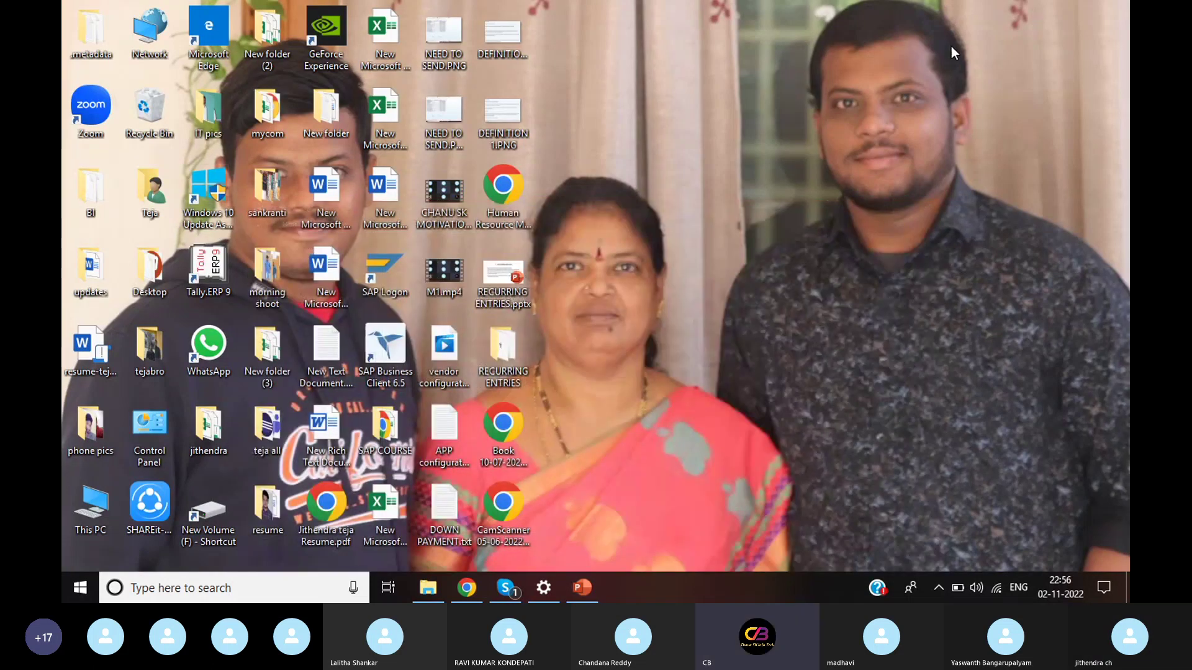
double_click(380, 267)
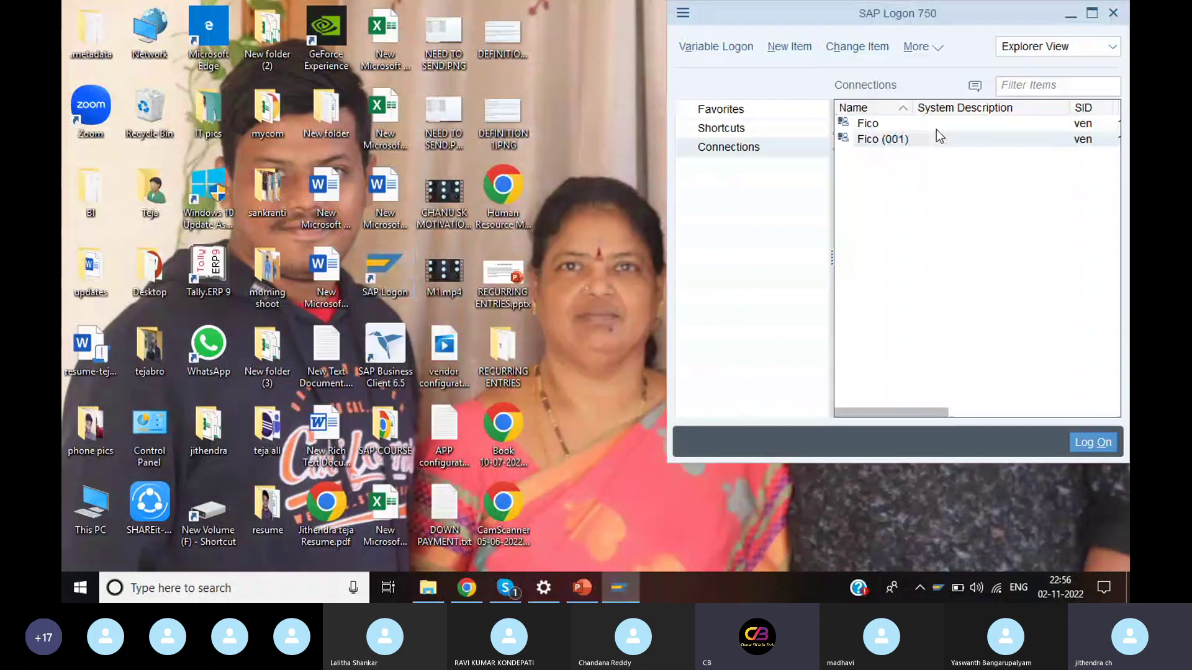
double_click(936, 129)
Log on to client 800 with the saved user ID and the account password
text(FI)
click(199, 169)
click(203, 171)
text(*************)
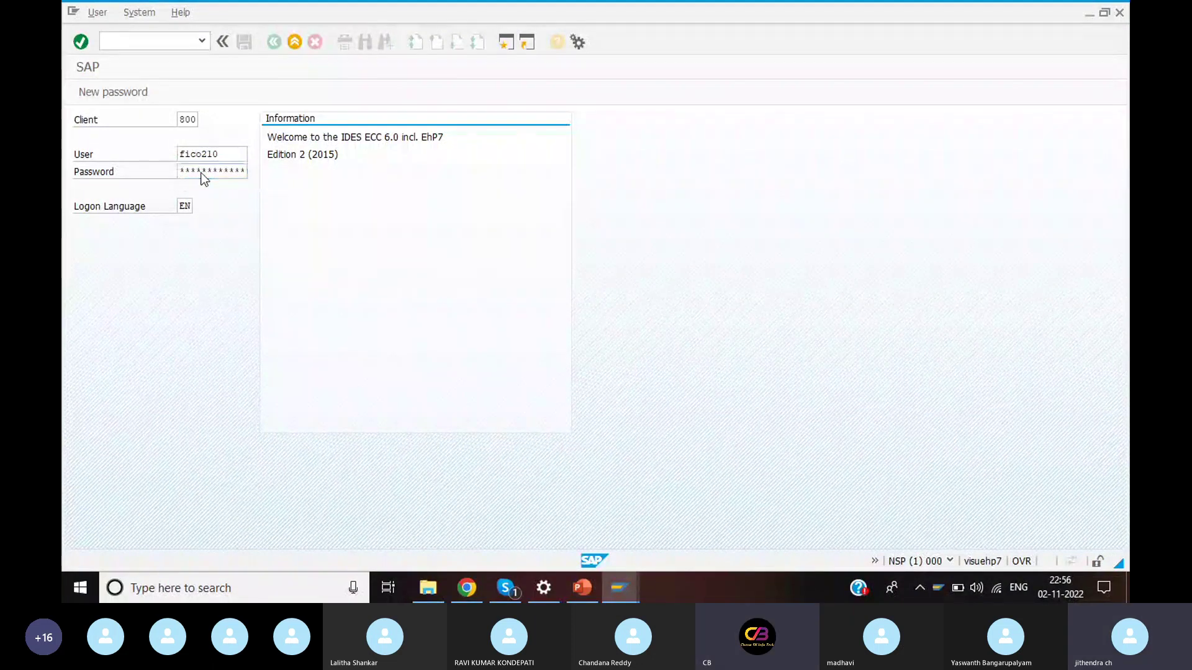
key(Return)
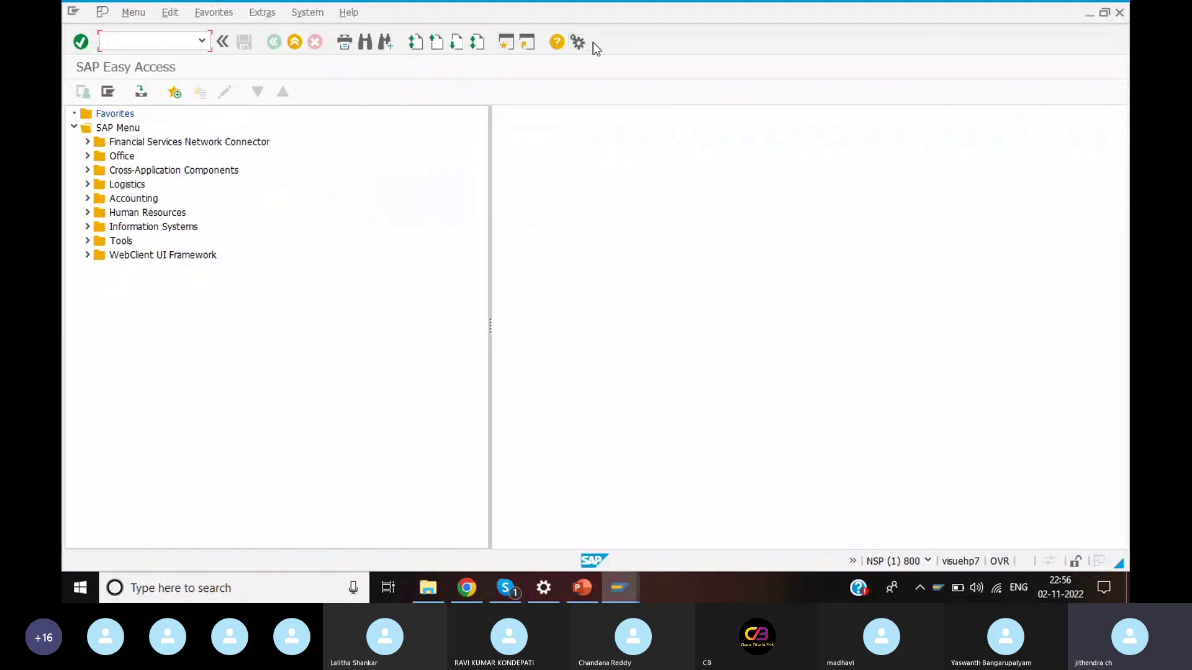
Set the GUI options font to Courier New 18 point, then enter /nex to log off
click(579, 42)
click(612, 64)
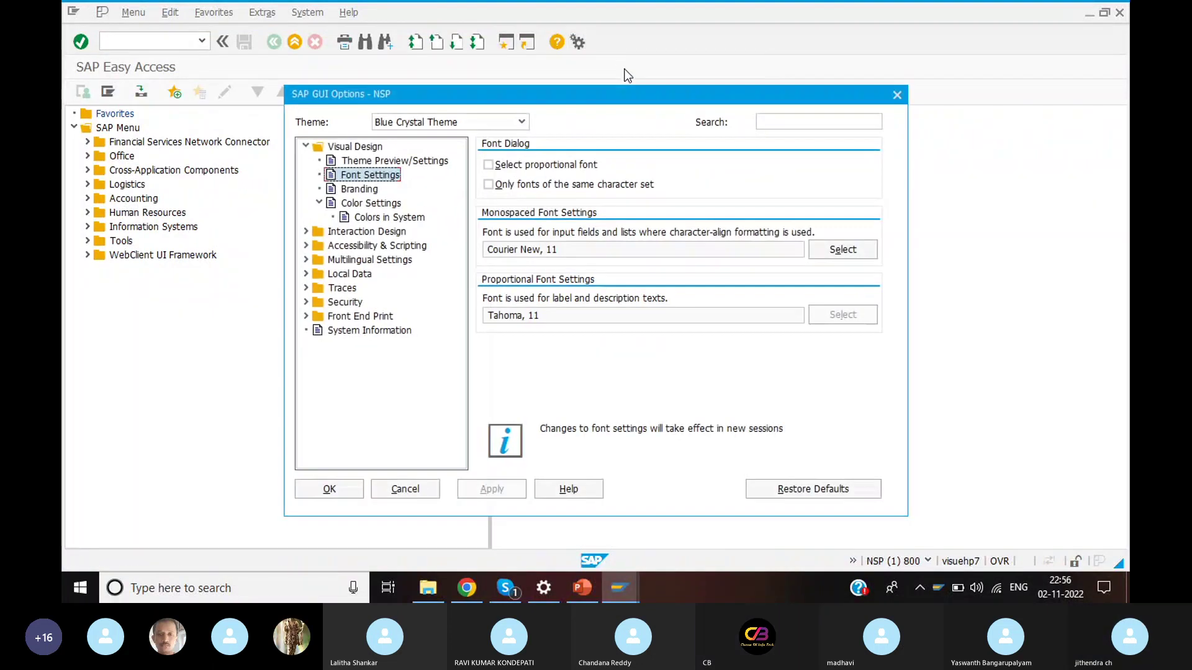
click(842, 249)
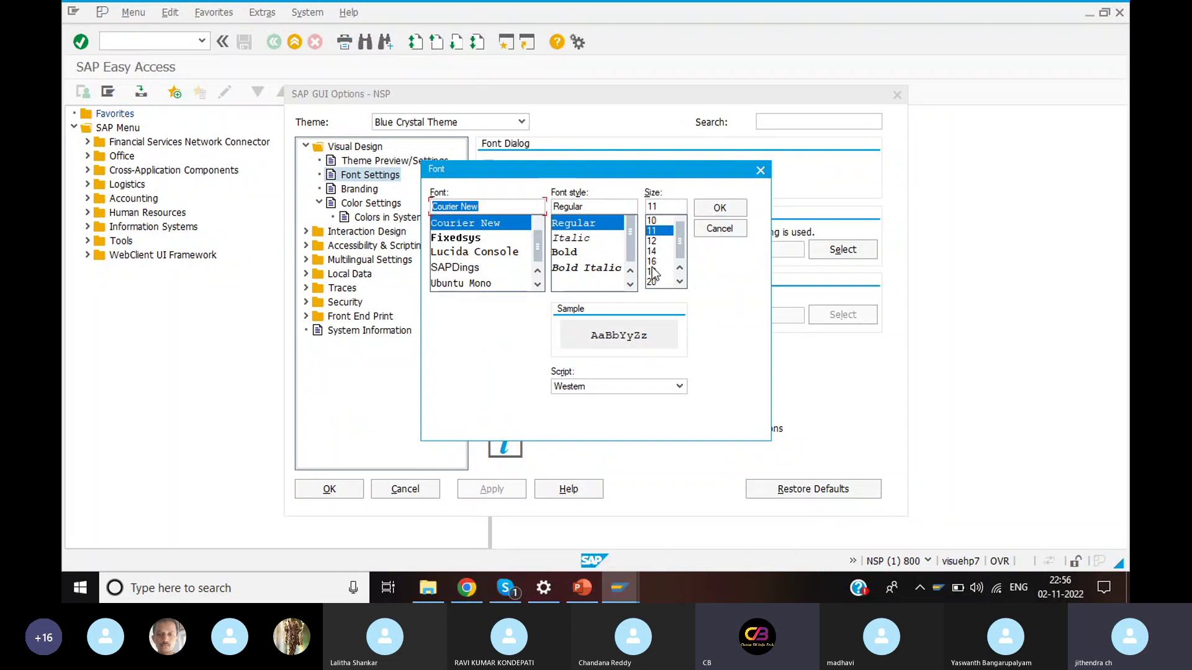
click(653, 271)
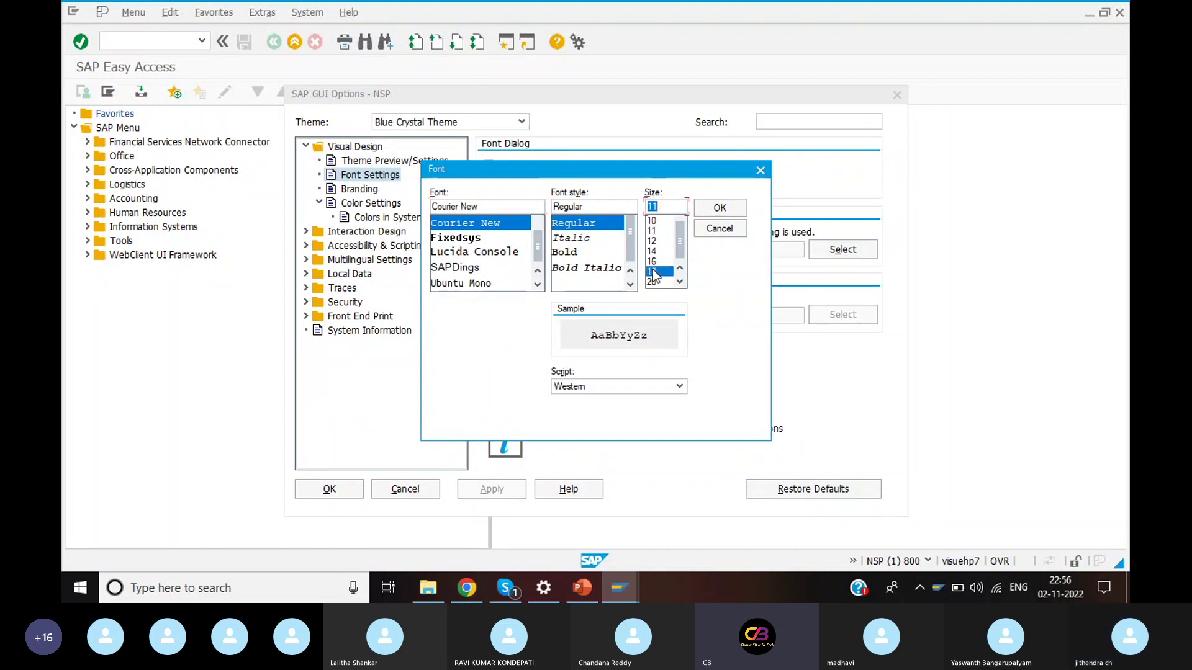
click(720, 209)
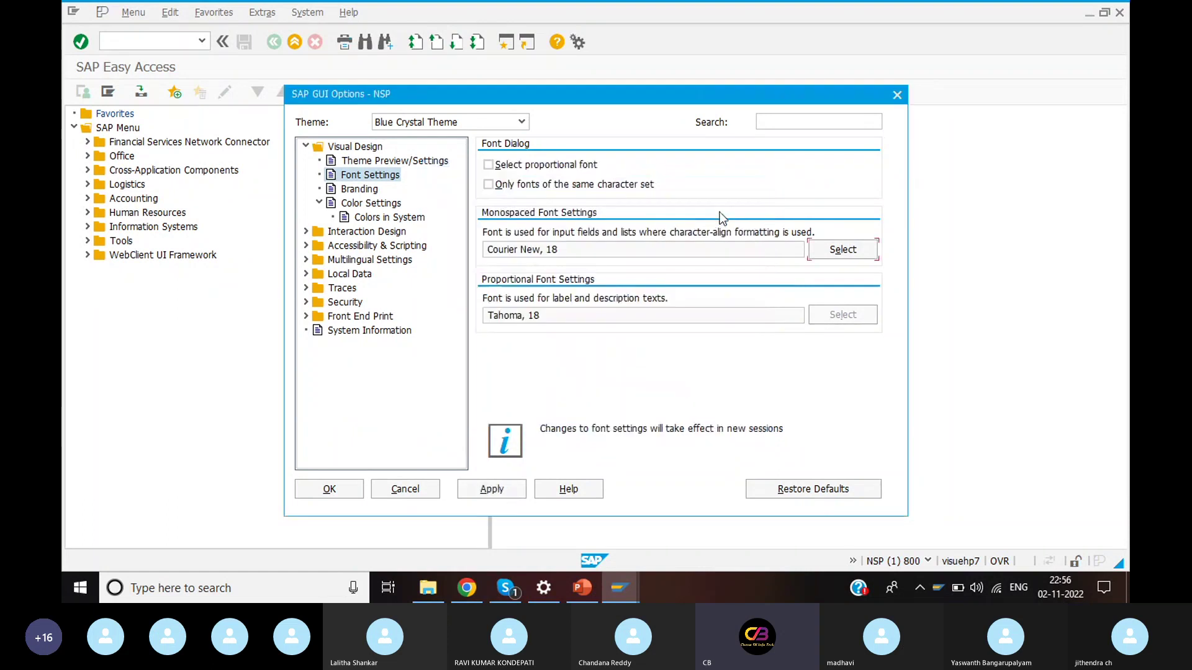
click(897, 96)
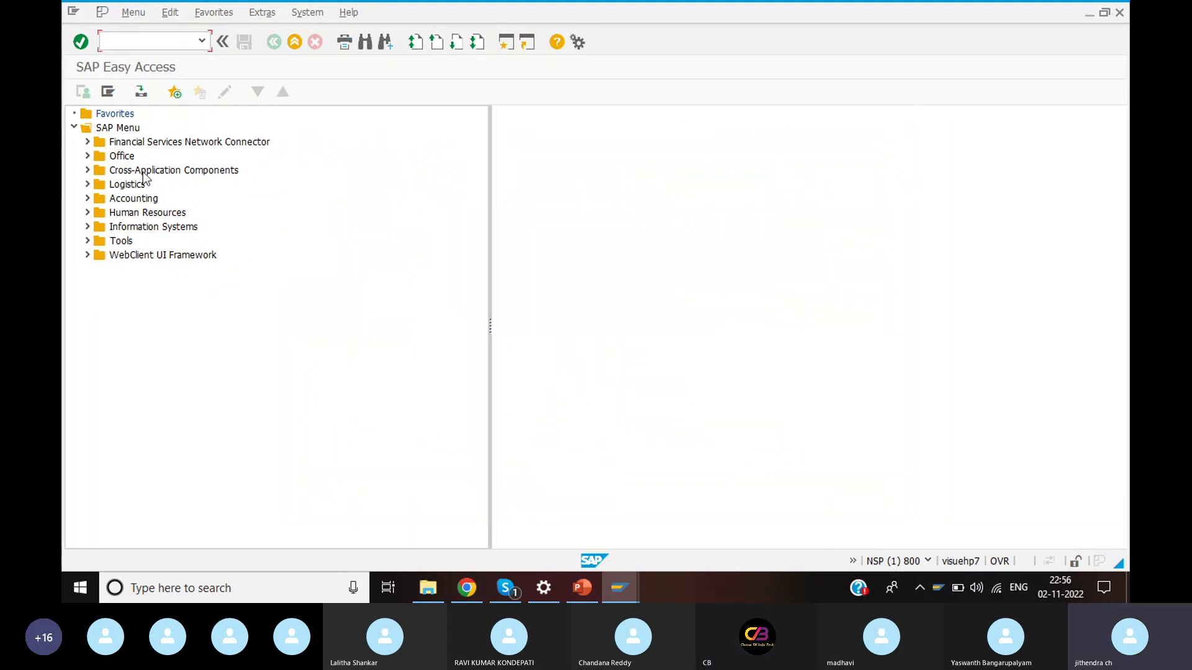
mouse_move(586, 591)
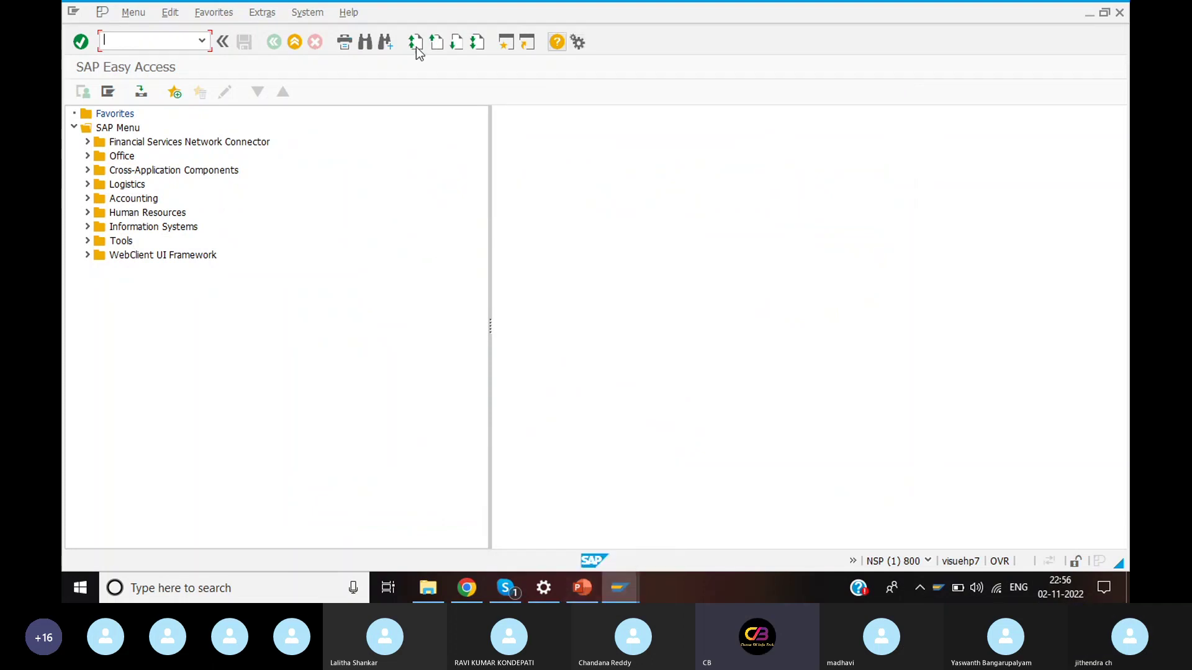
text(/)
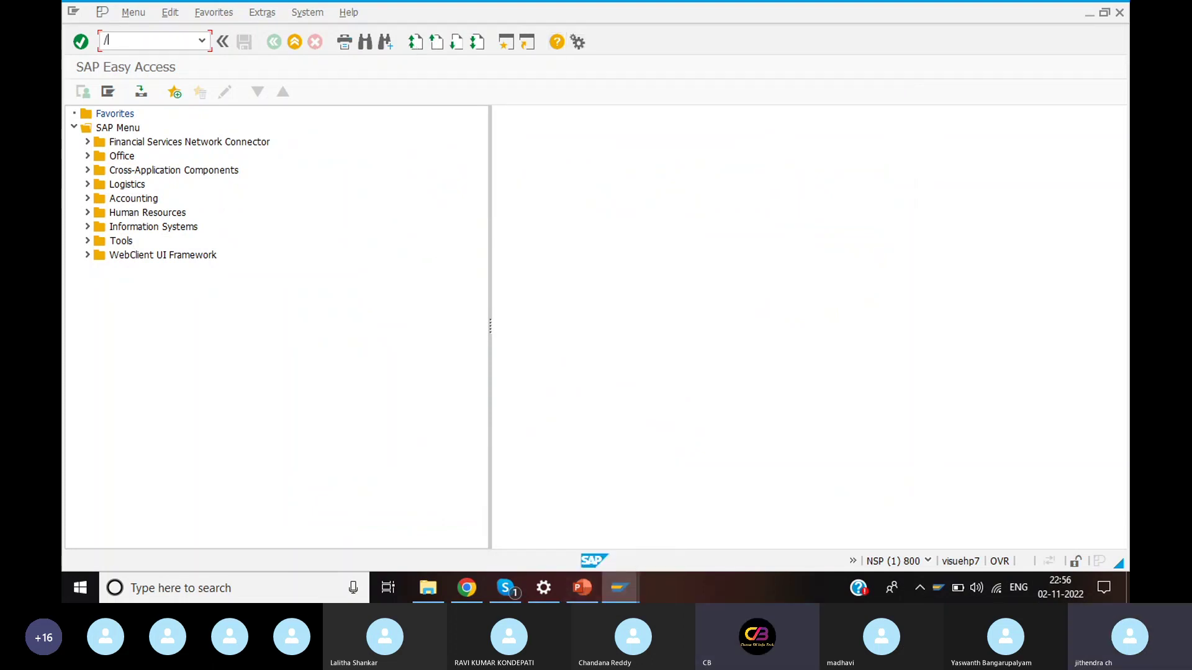
text(nex)
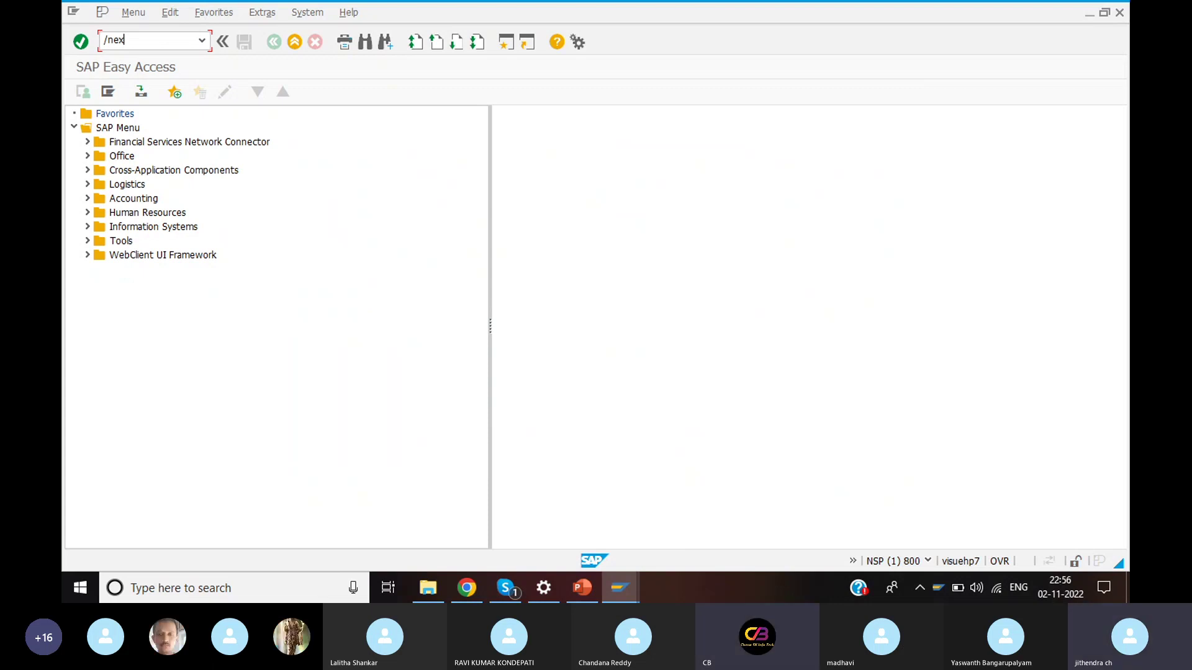
End the session and log back on with the saved user ID and password
key(Return)
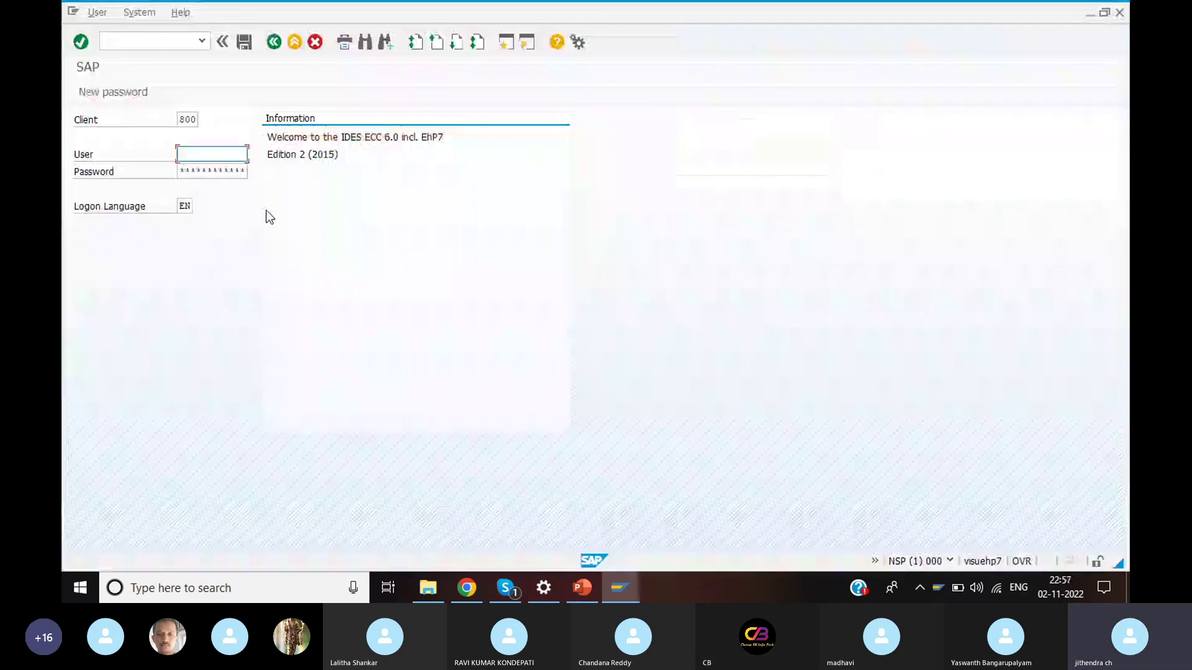
text(fi)
click(204, 169)
key(Tab)
text(************)
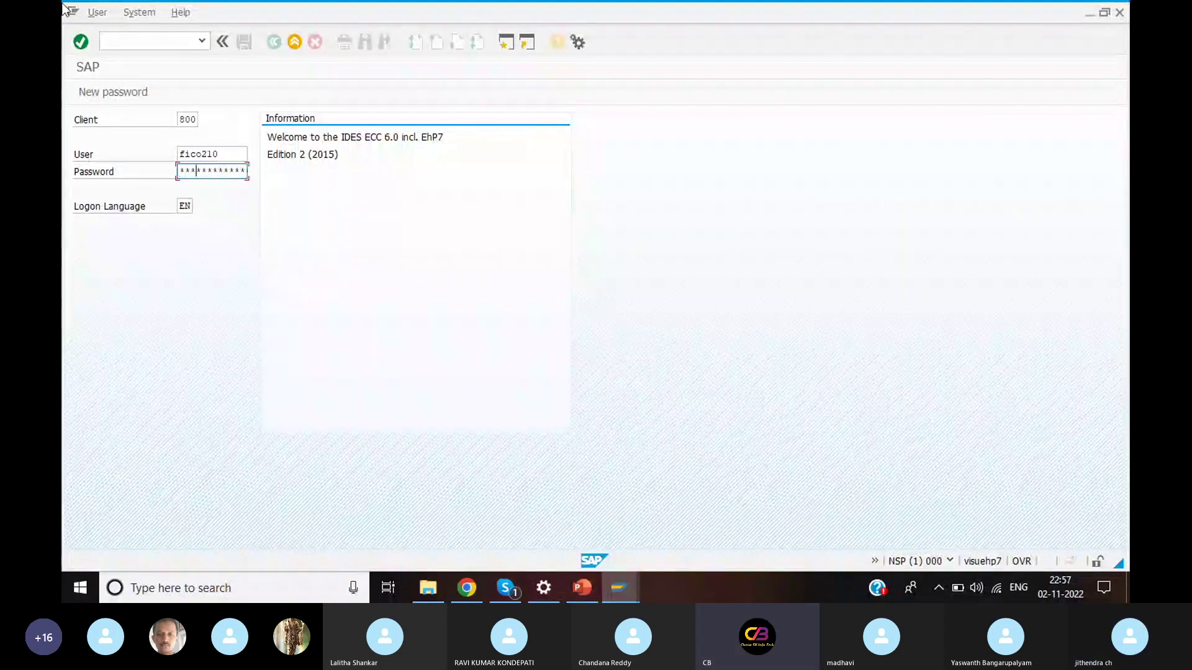
key(Return)
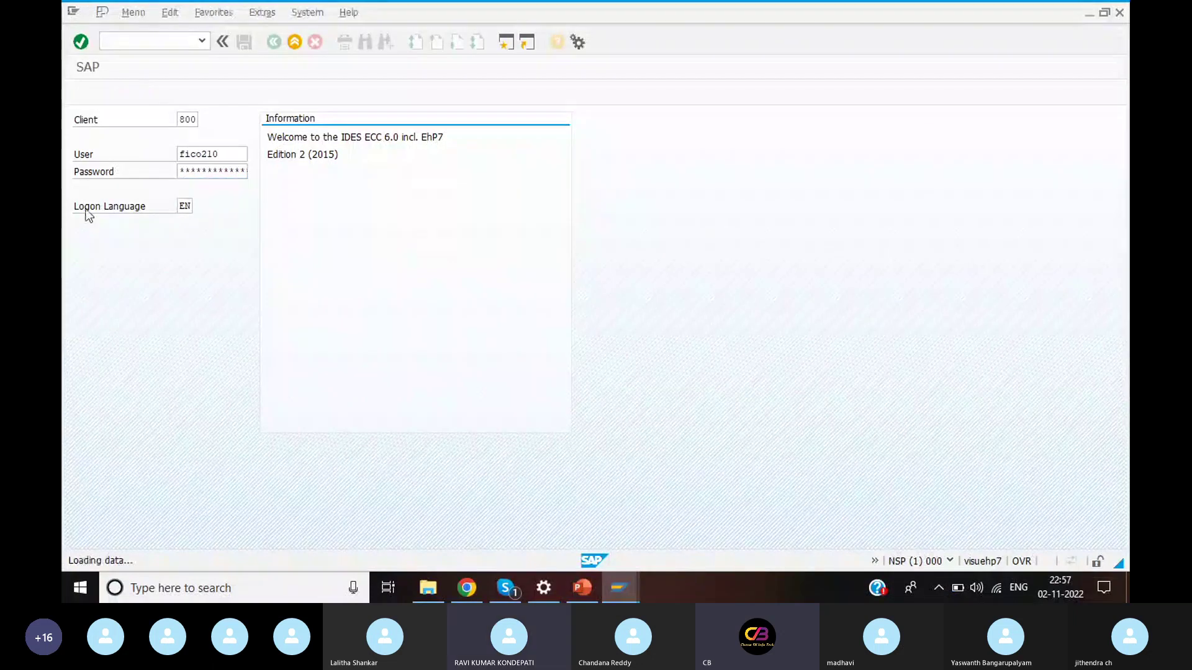
Apply a Courier New 20-point font in the GUI options, then end the session with /nex
click(577, 41)
click(624, 64)
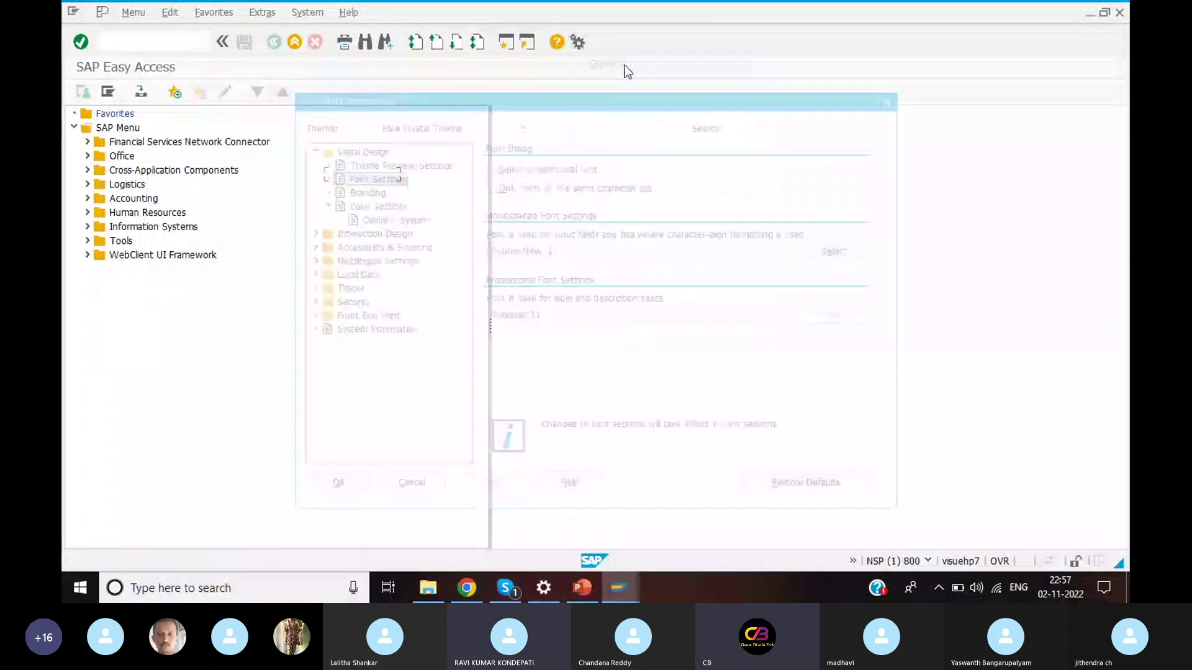
click(847, 249)
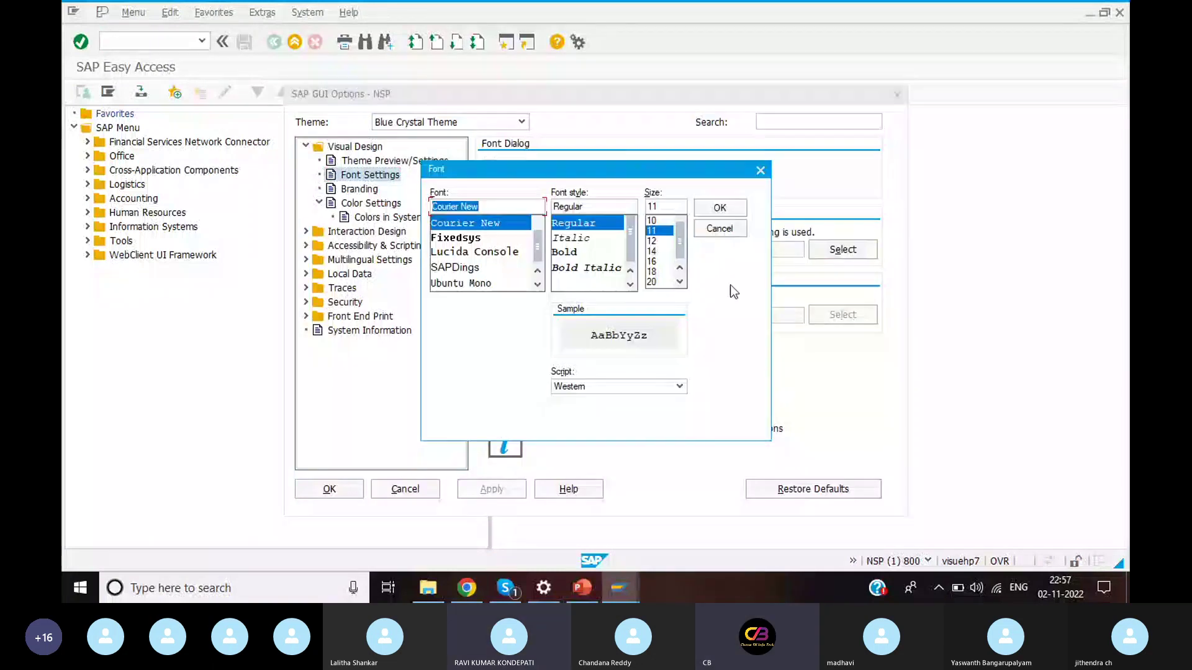
click(655, 282)
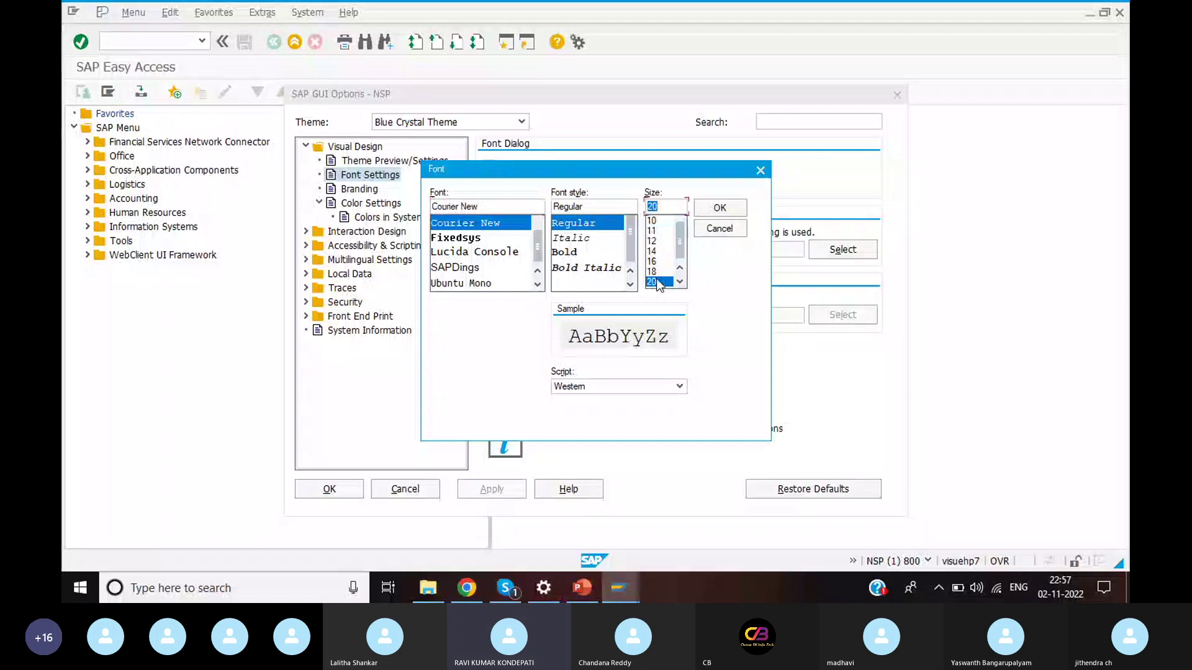
click(725, 209)
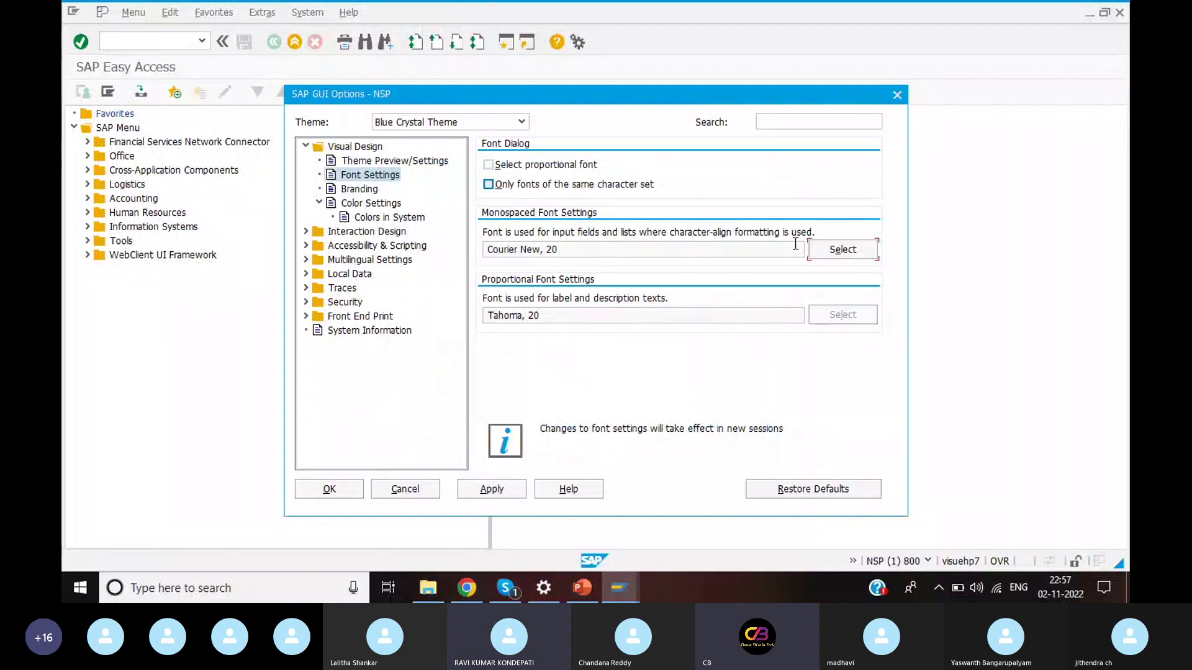
click(495, 489)
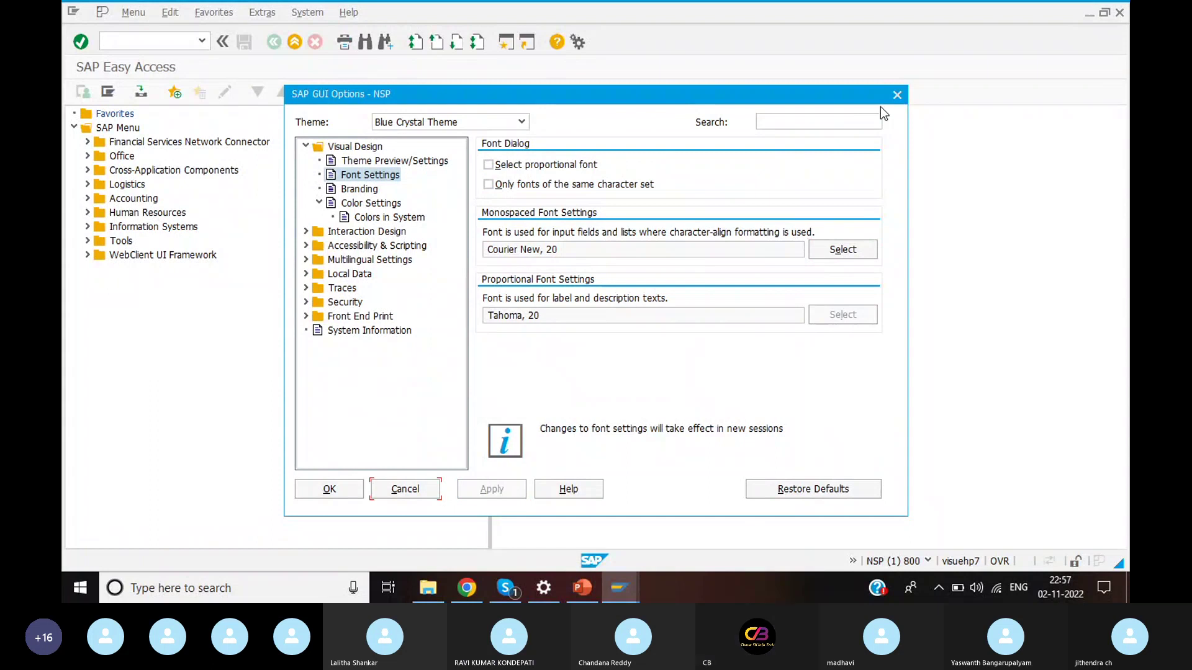
click(898, 96)
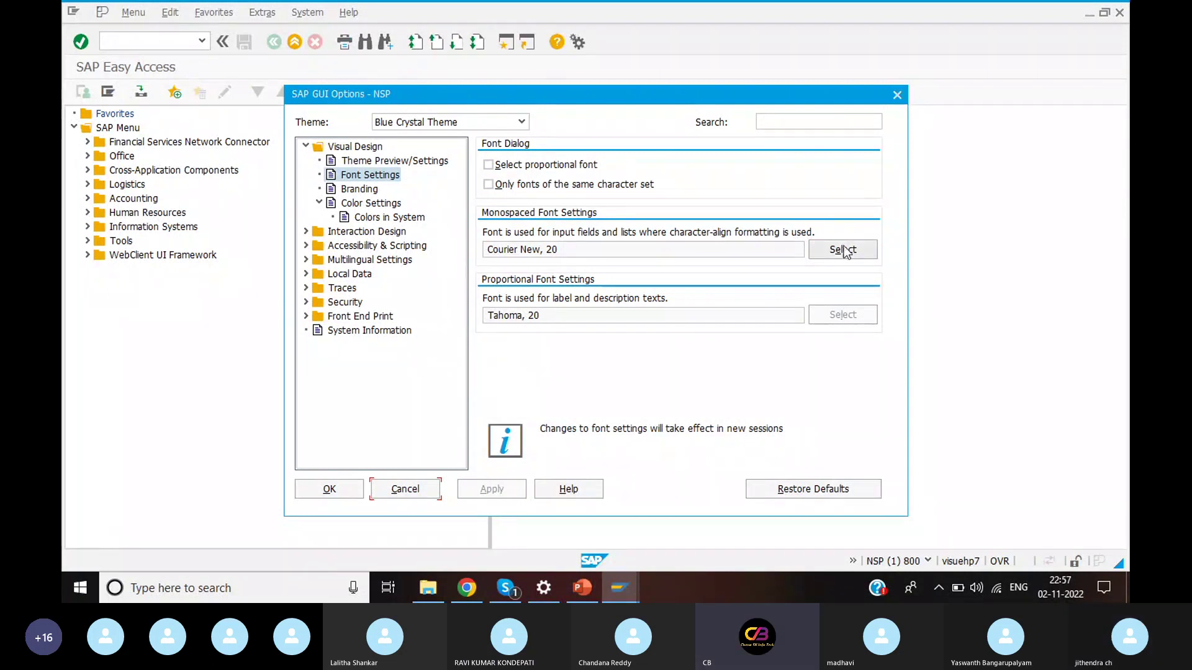
text(/)
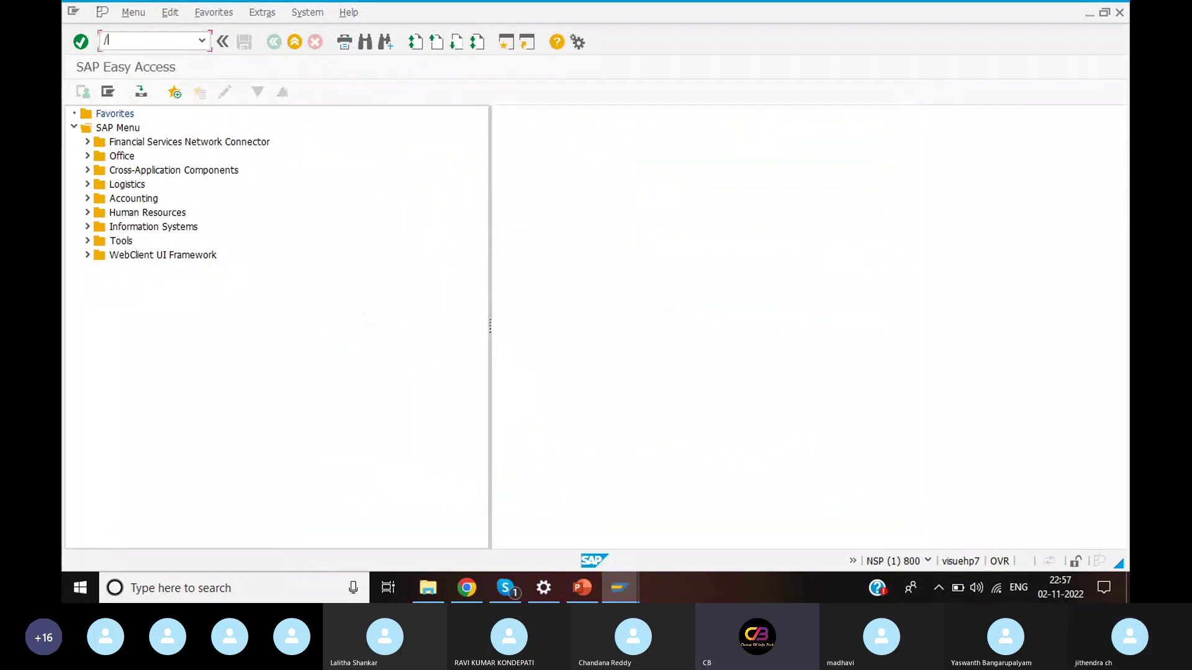
text(nex)
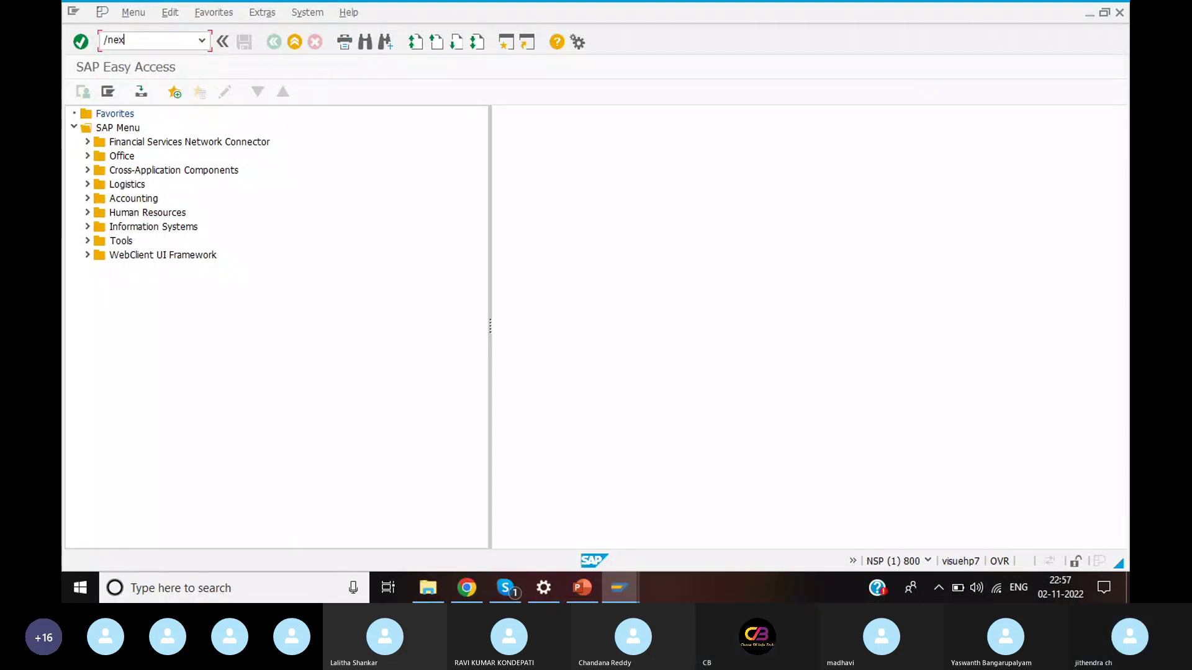
key(Return)
double_click(915, 145)
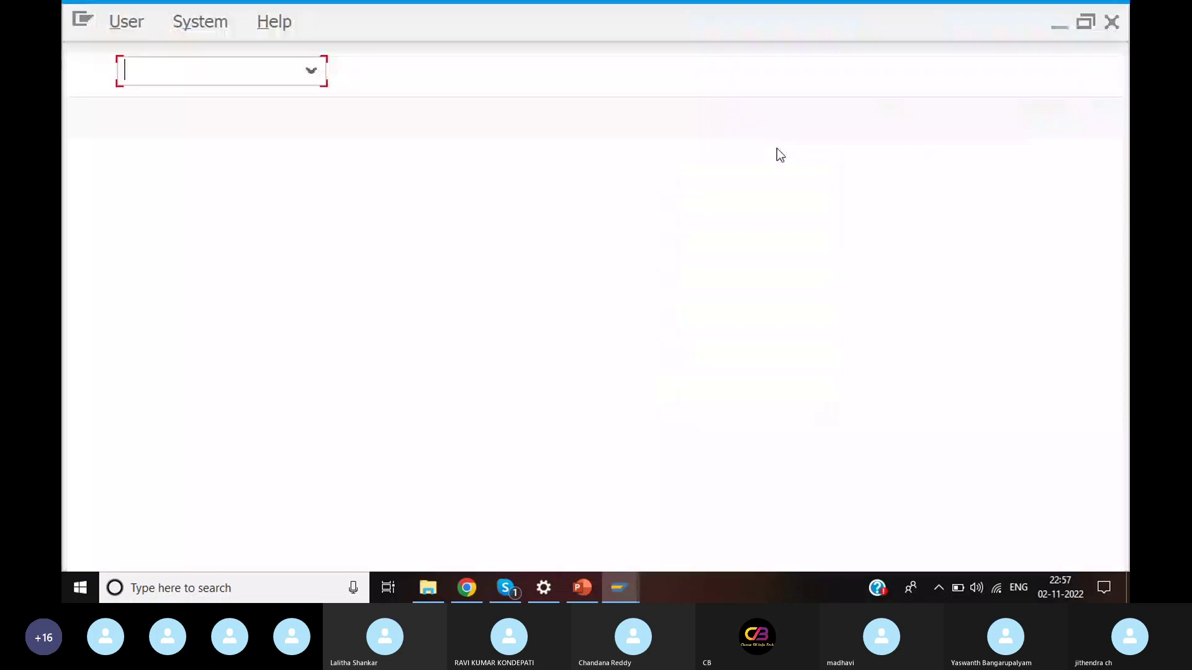
text(fic)
click(345, 291)
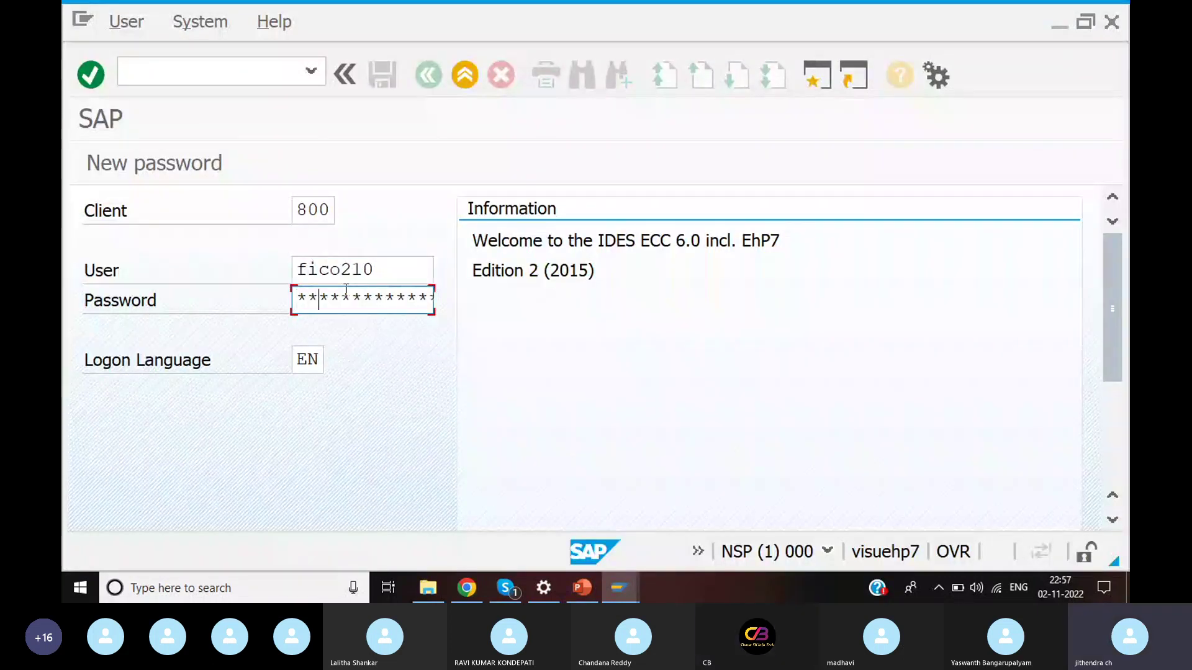
key(Right)
key(Right)
key(Right)
key(Right)
key(Return)
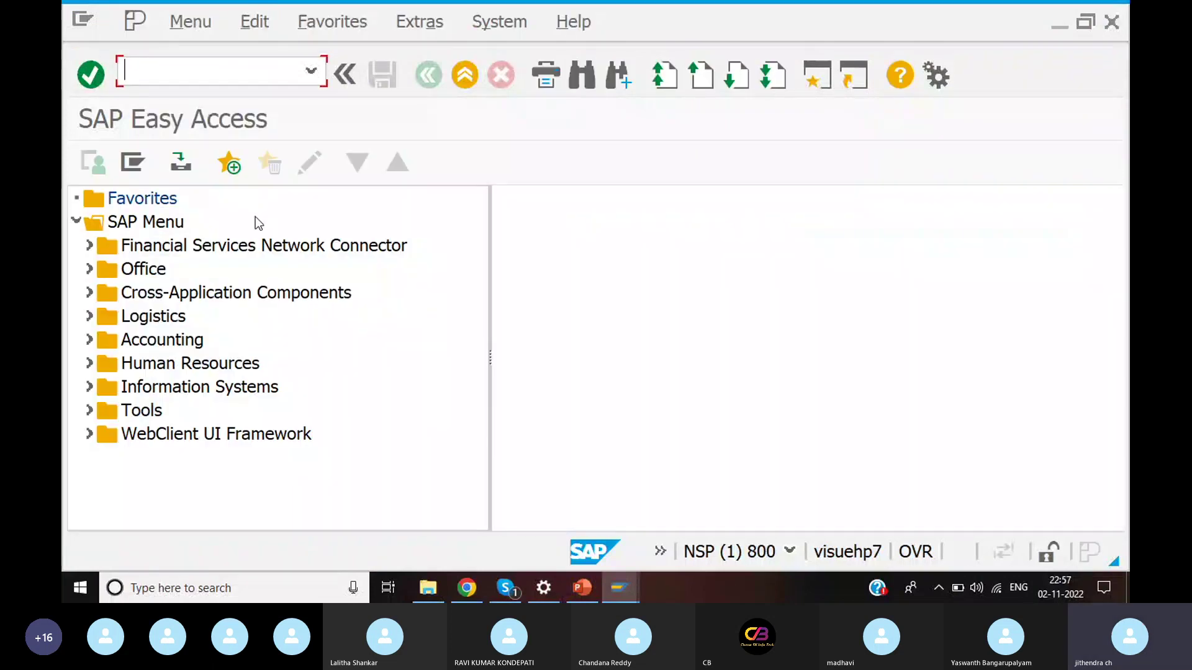
mouse_move(583, 574)
mouse_move(578, 511)
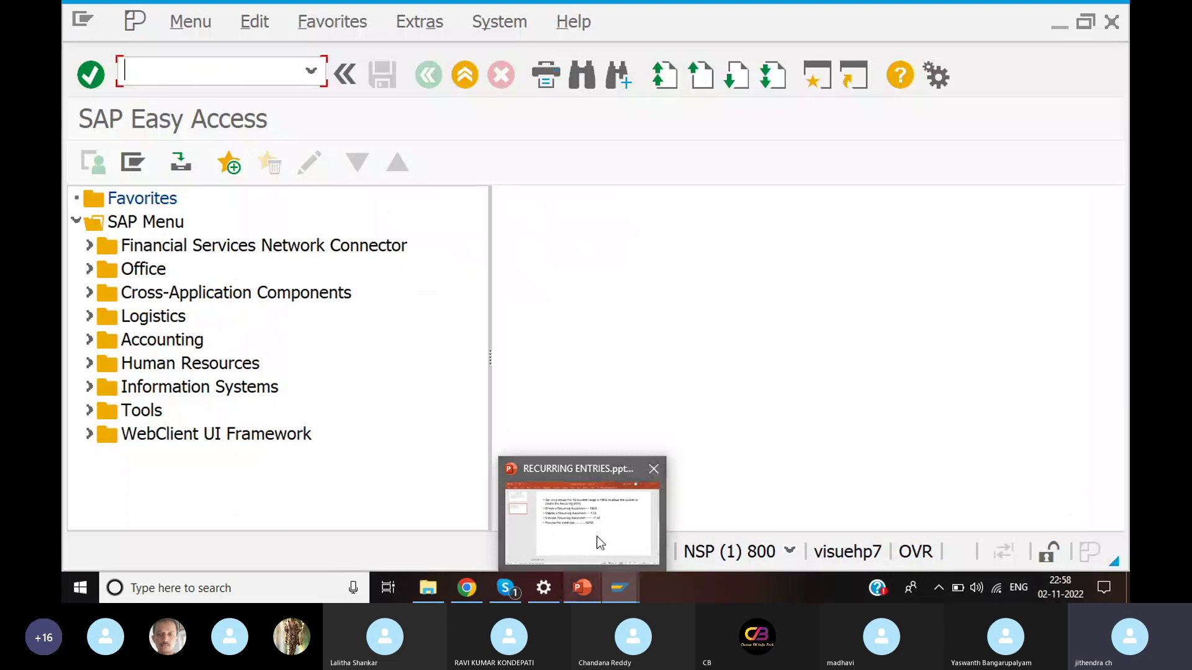
mouse_move(599, 534)
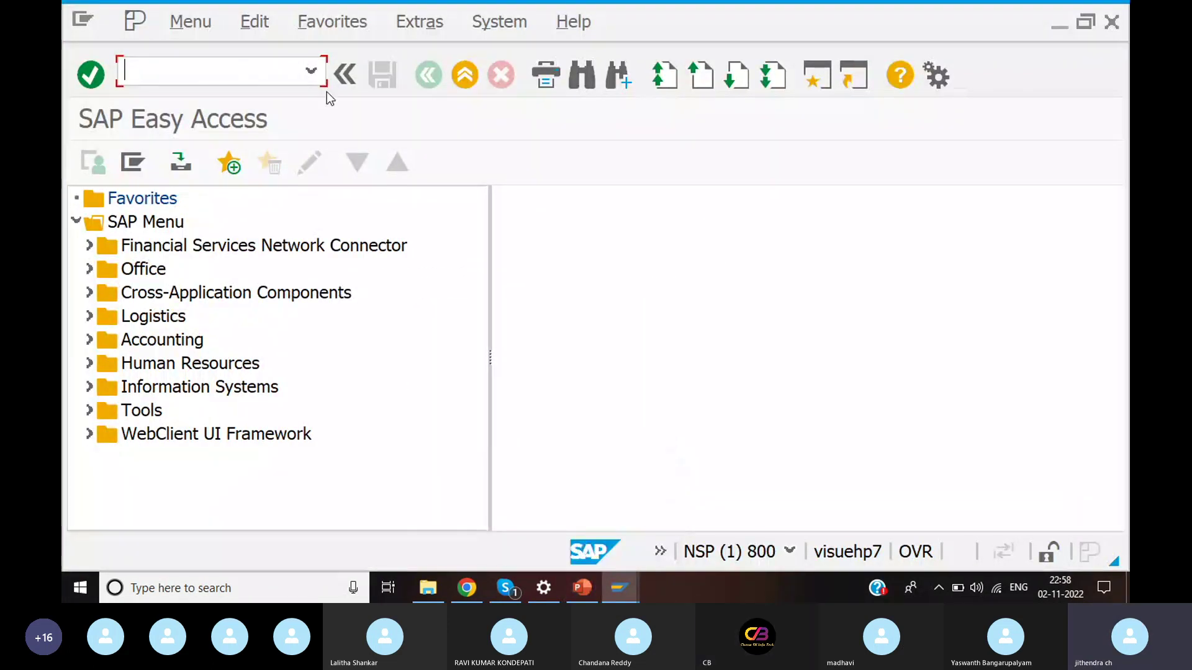
Run FBN1 and open company code NARW's number range intervals, showing X1 (901–1000)
text(fbn1)
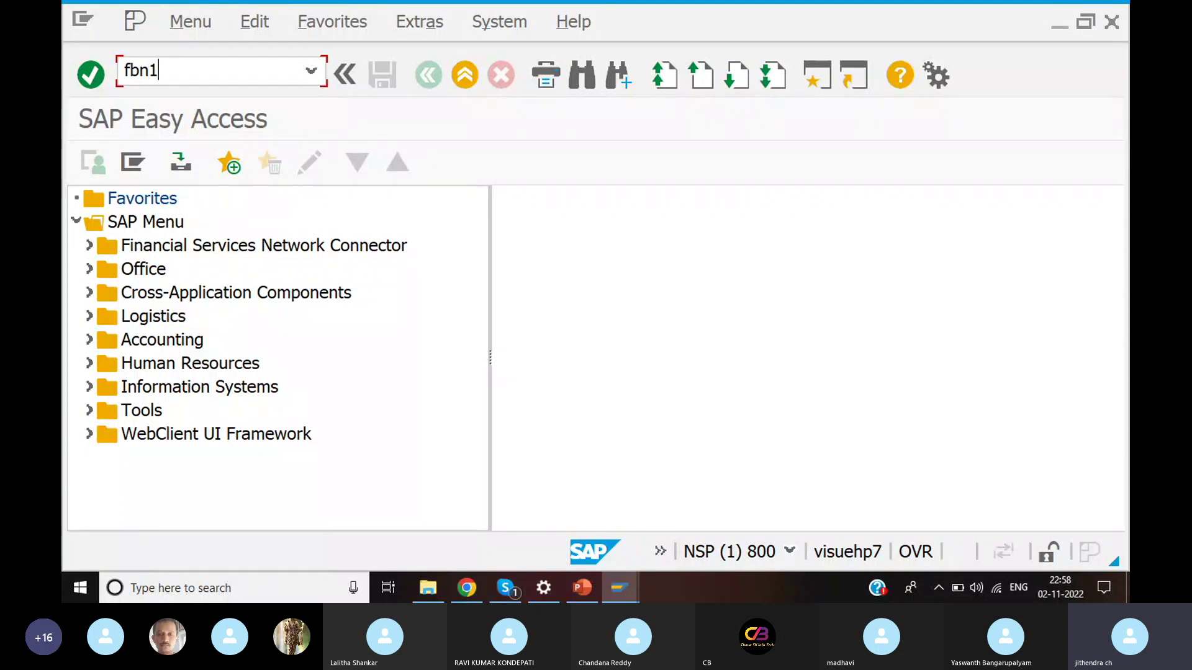
key(Return)
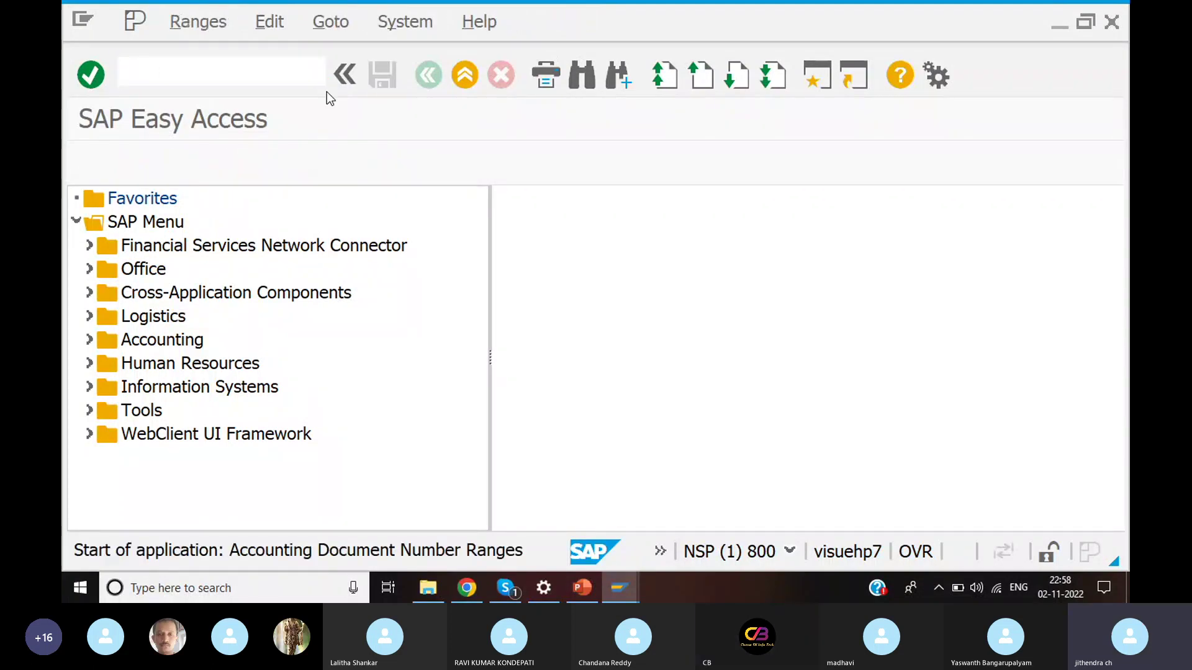
click(341, 236)
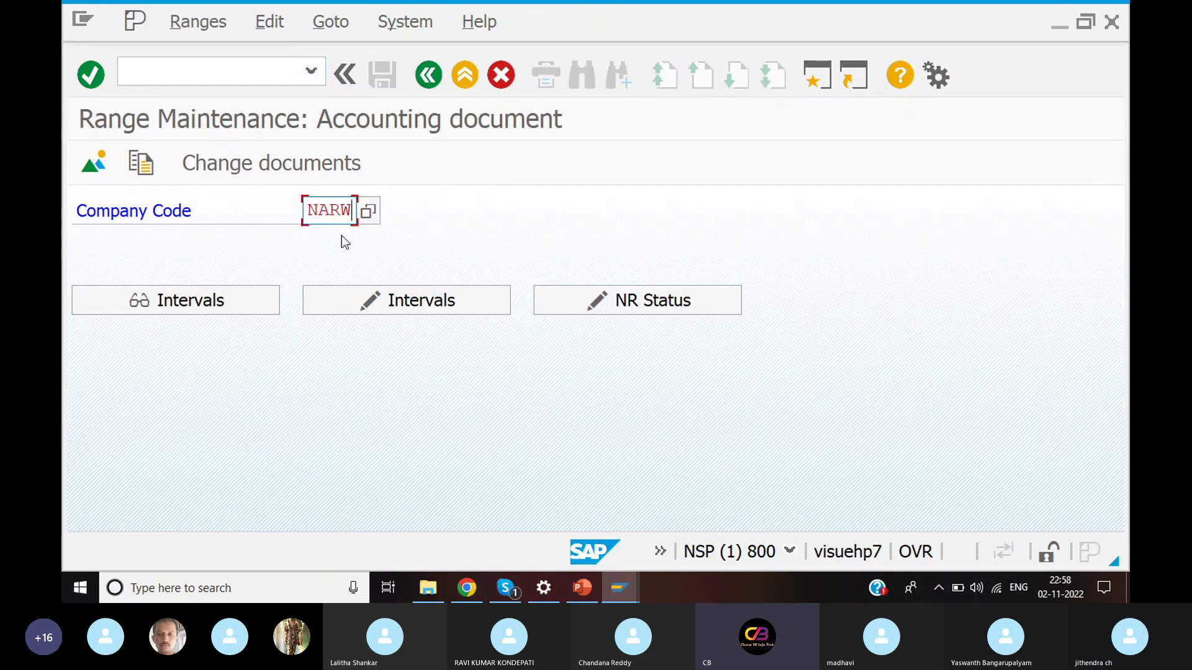
click(435, 300)
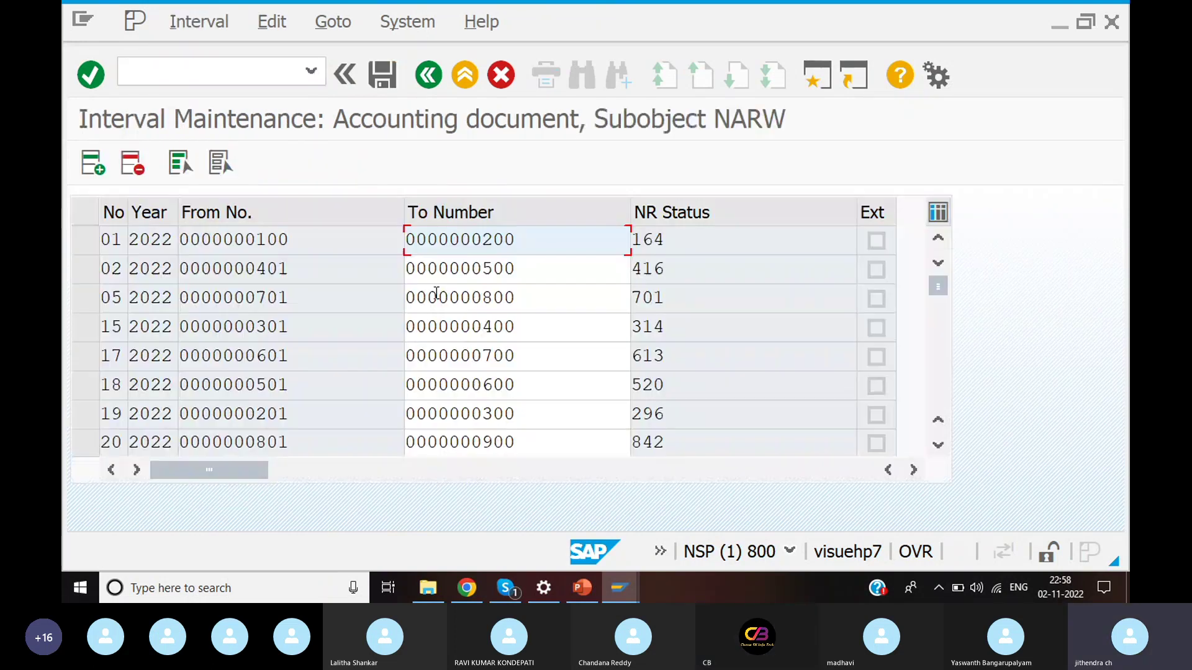
scroll(436, 292, down, 1)
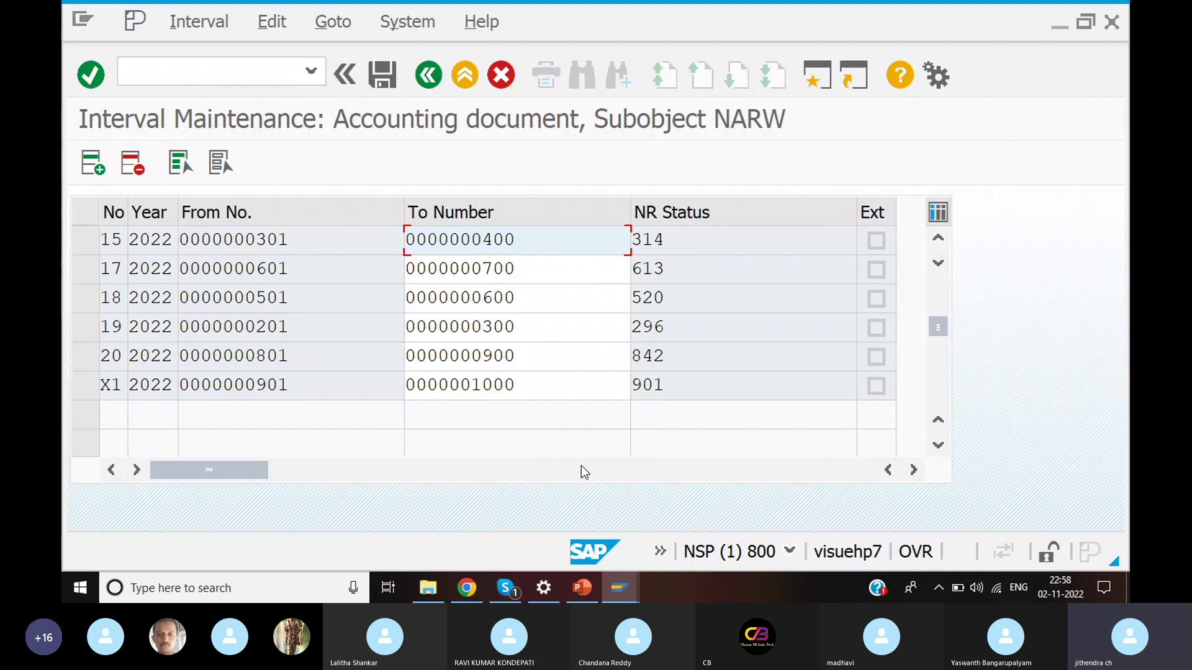
Review the recurring-entry steps on slide 2, then minimize the presentation
click(582, 589)
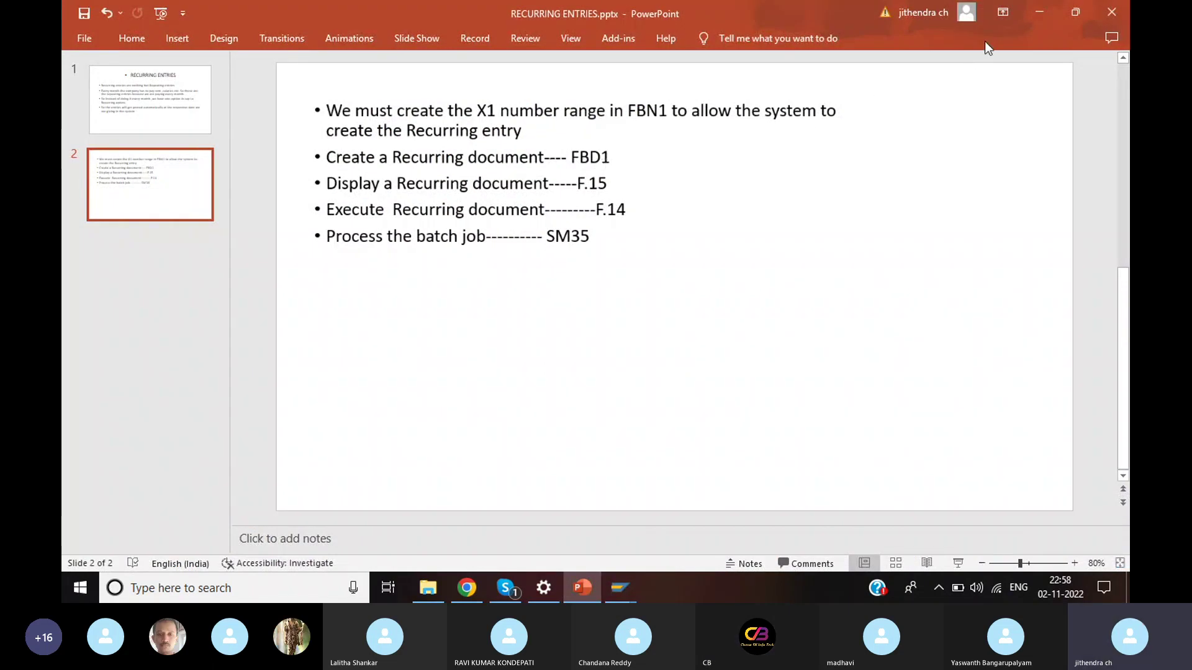
click(1047, 7)
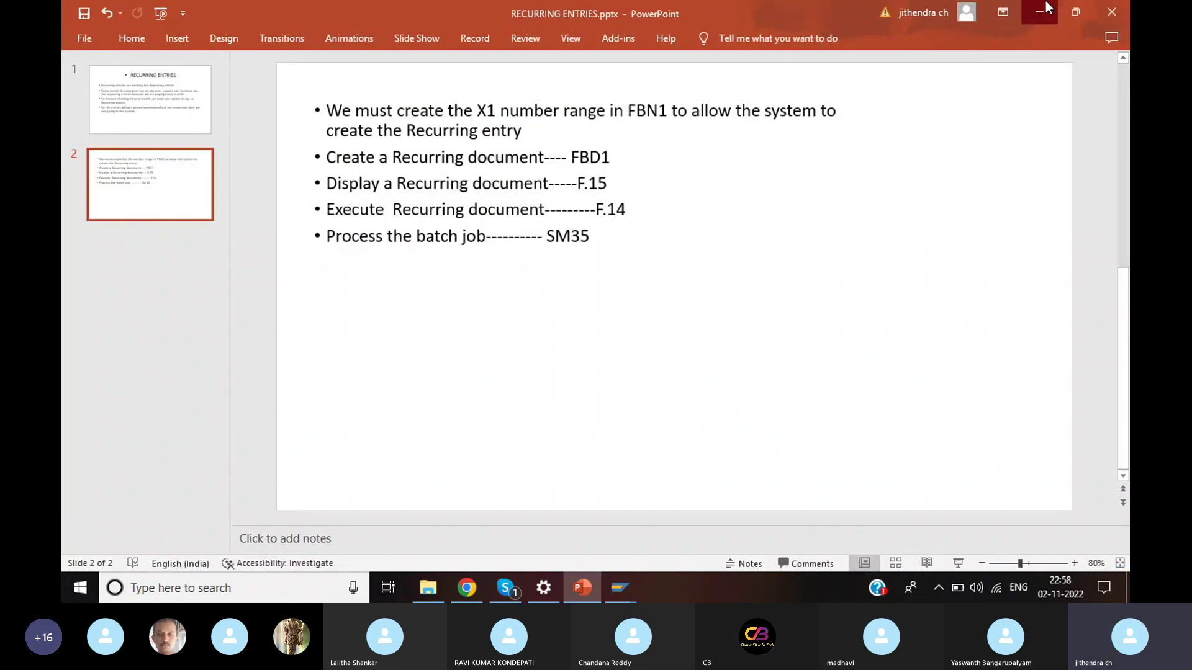
Start FBD1 with /nfbd1 and enter company code NARW
text(/nfbd1)
key(Return)
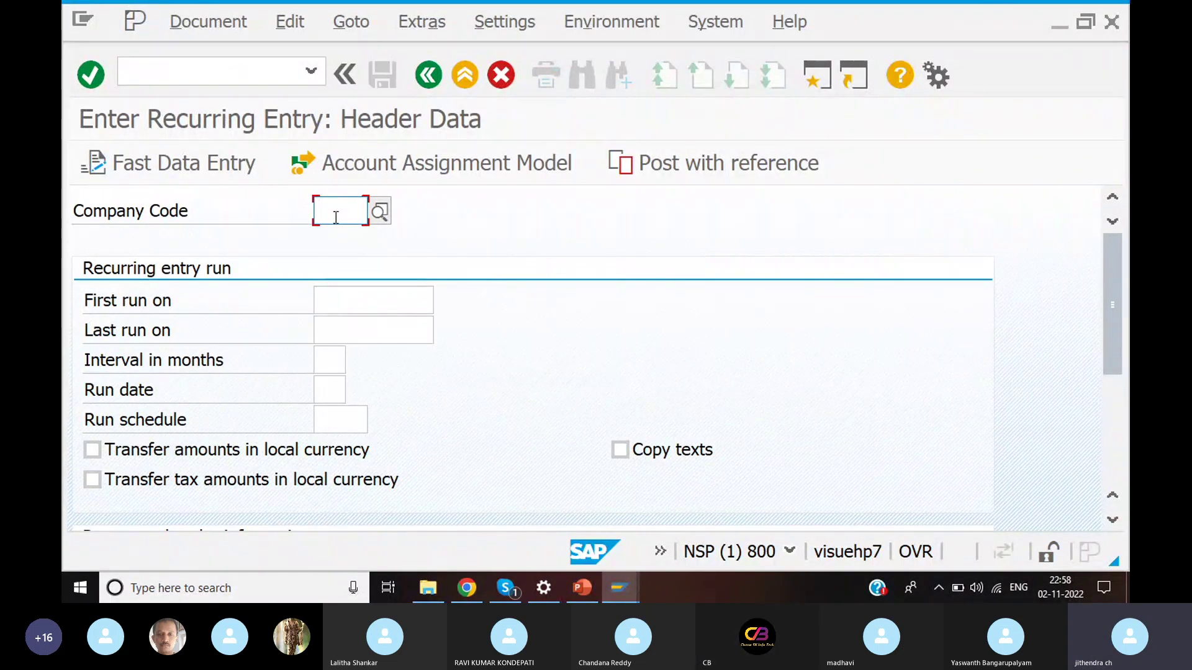
text(narw)
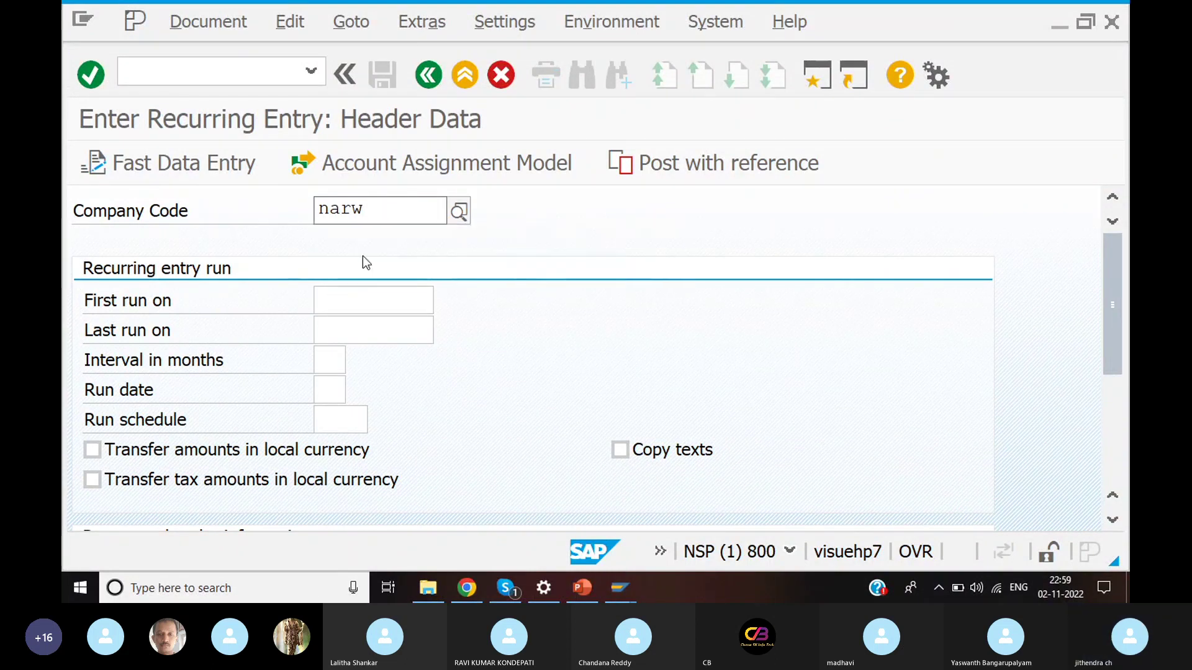
key(Return)
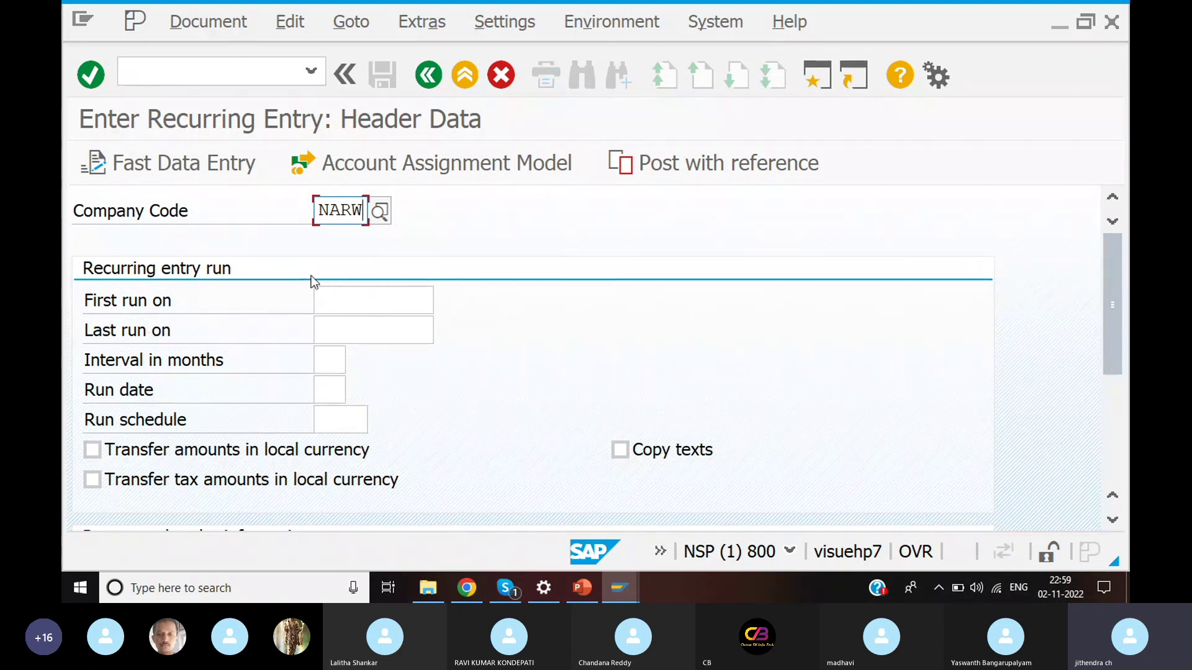
Set the first run date to 01.11.2022 and the last run date to 31.11.2025
click(377, 305)
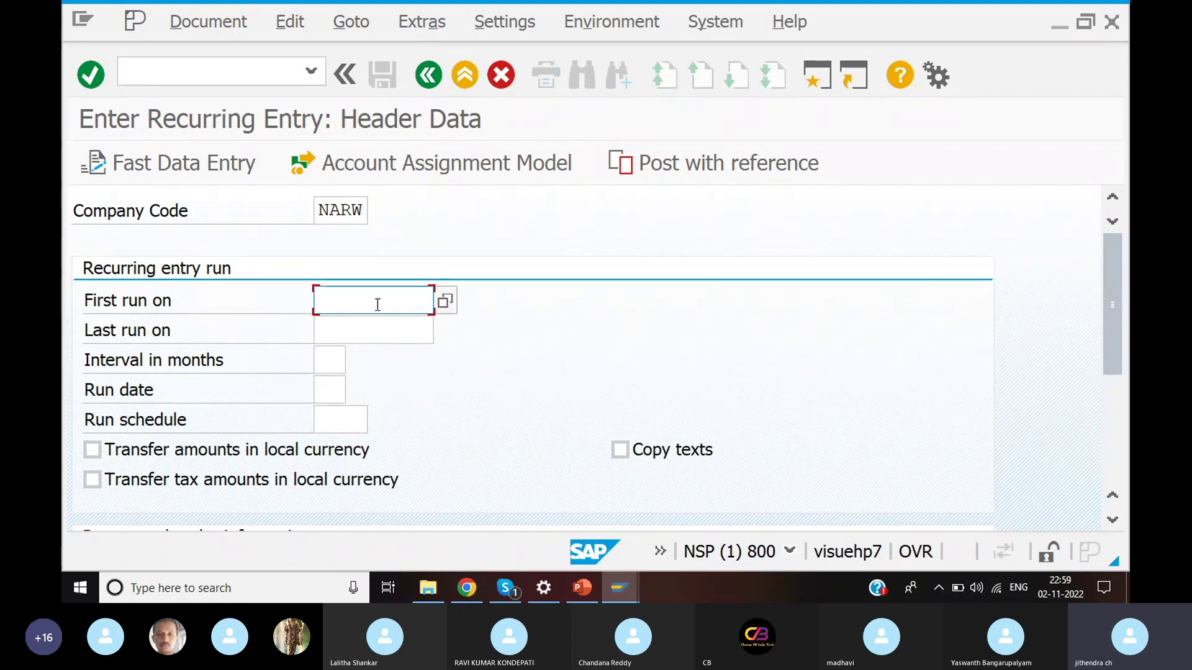
text(1)
key(BackSpace)
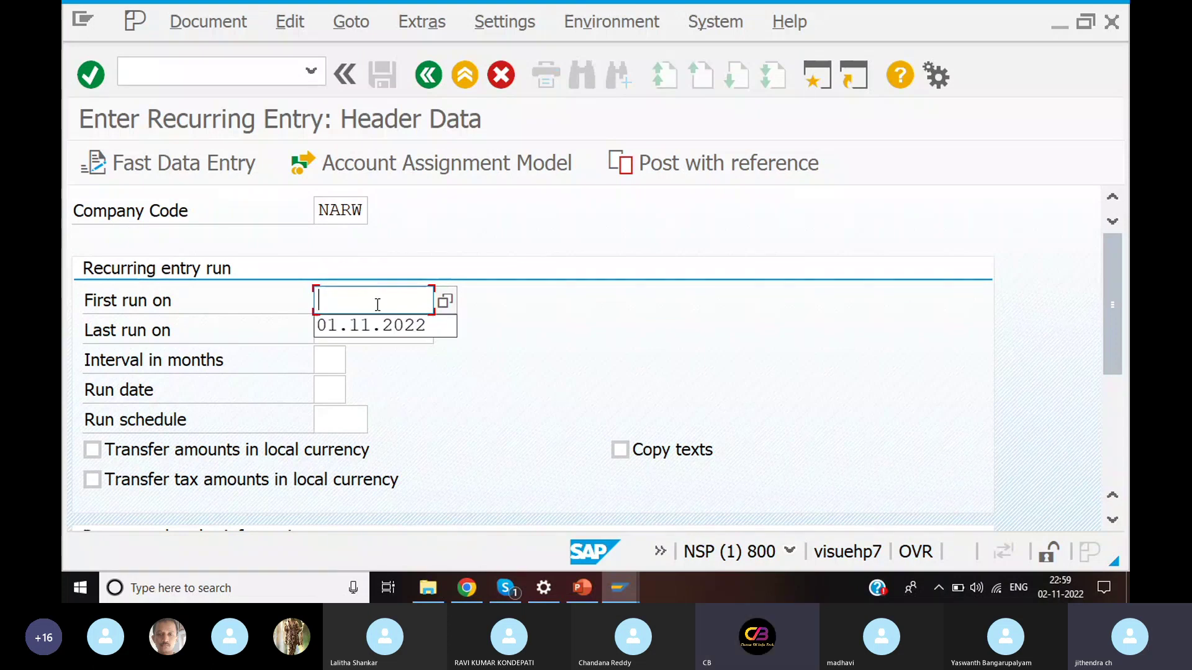
text(01,)
key(BackSpace)
text(.)
click(402, 320)
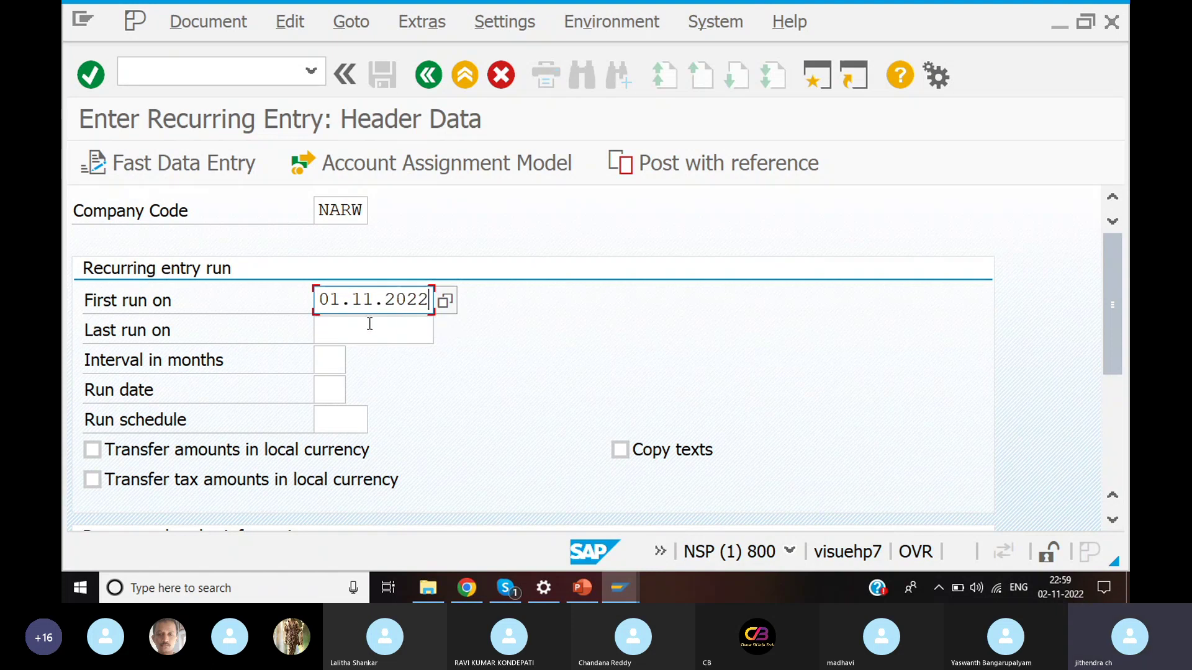
click(366, 332)
text(31)
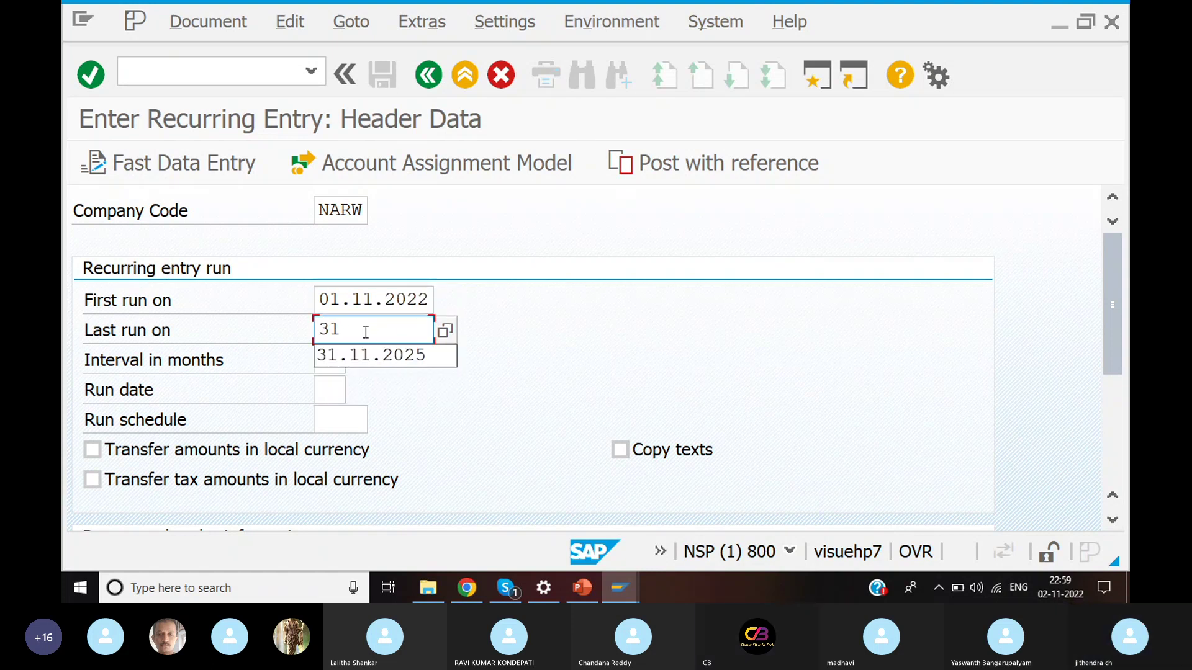
text(.)
click(419, 349)
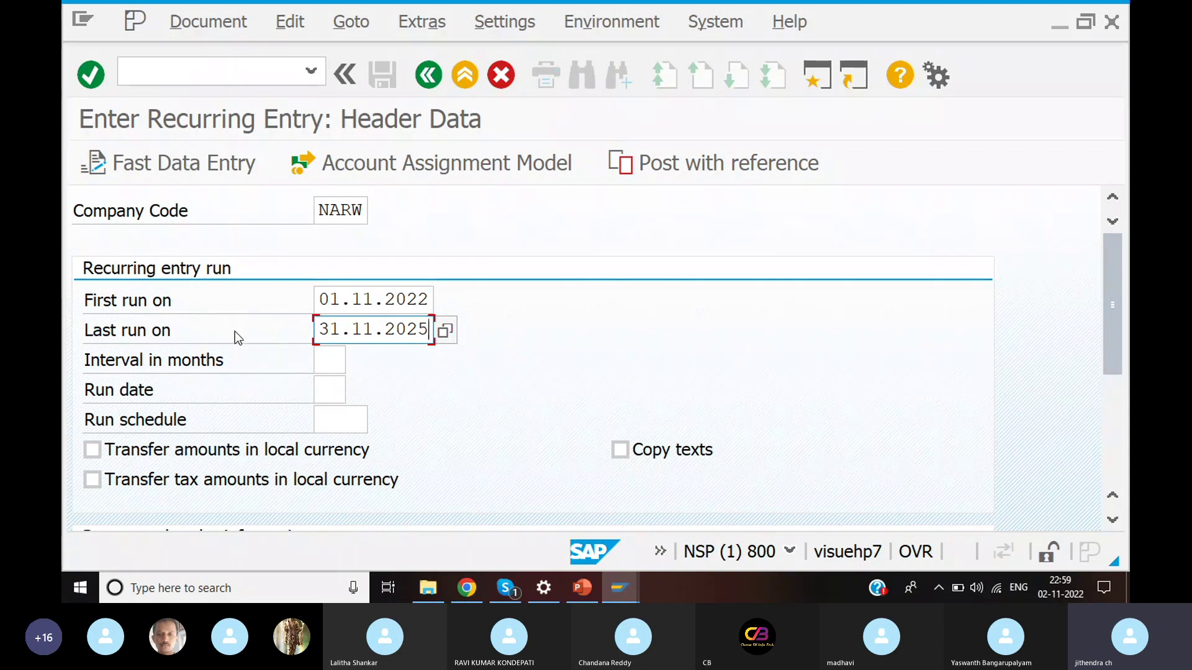
Set a monthly interval of 01 and run date 03
click(336, 363)
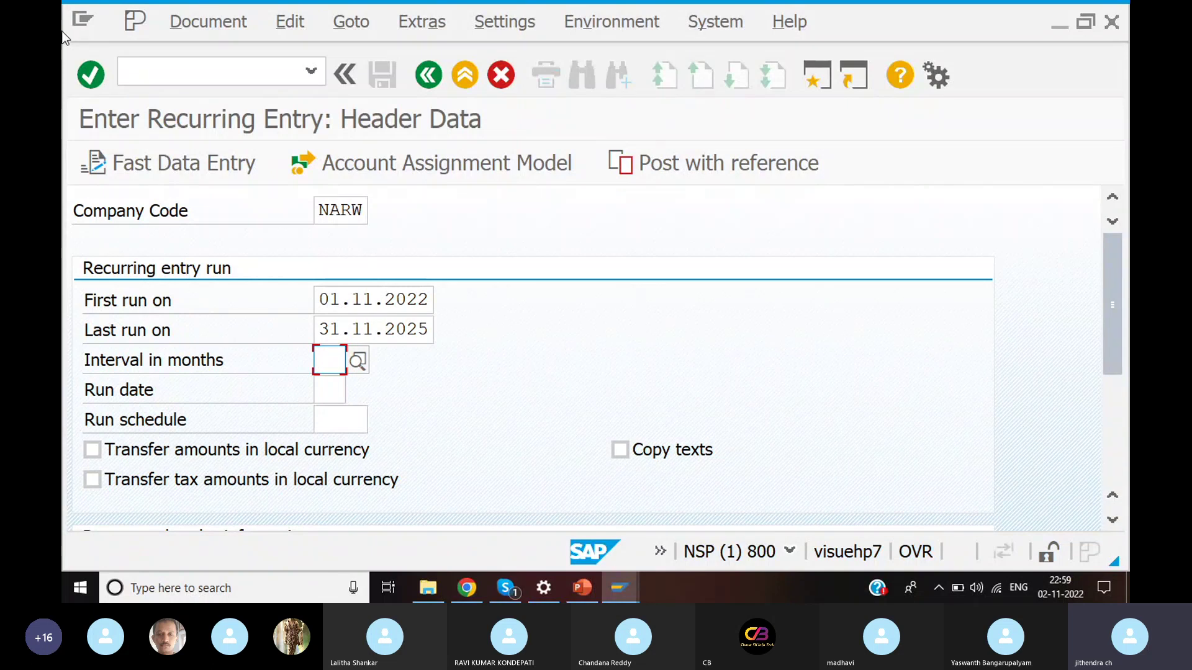
text(0)
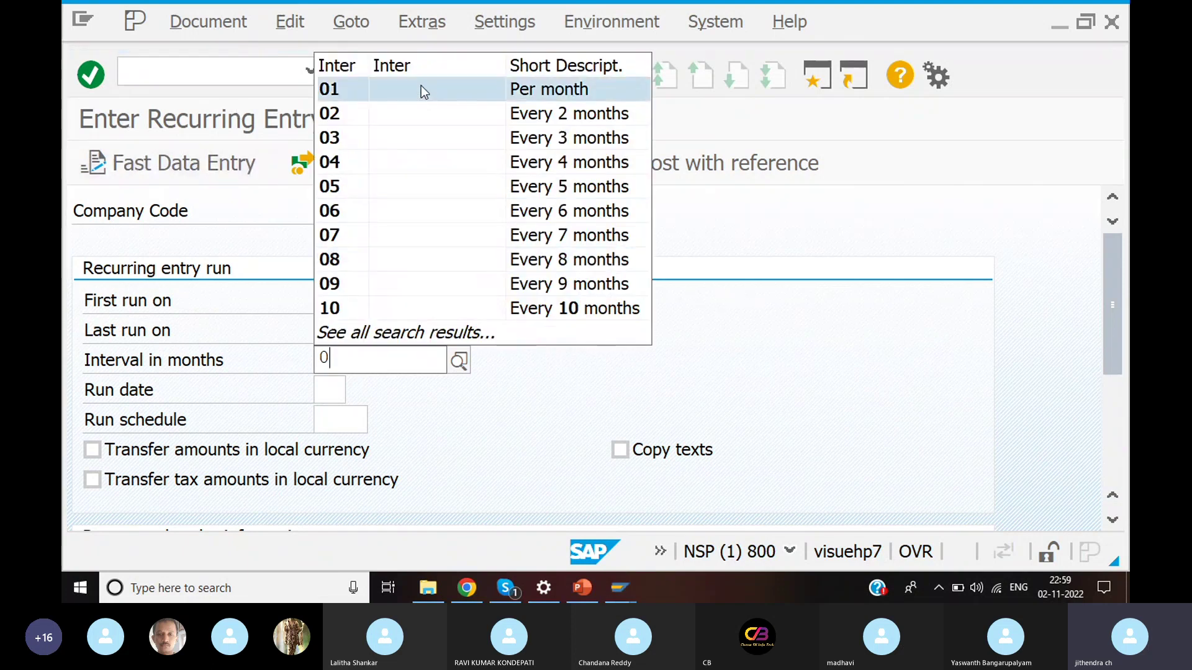
click(421, 88)
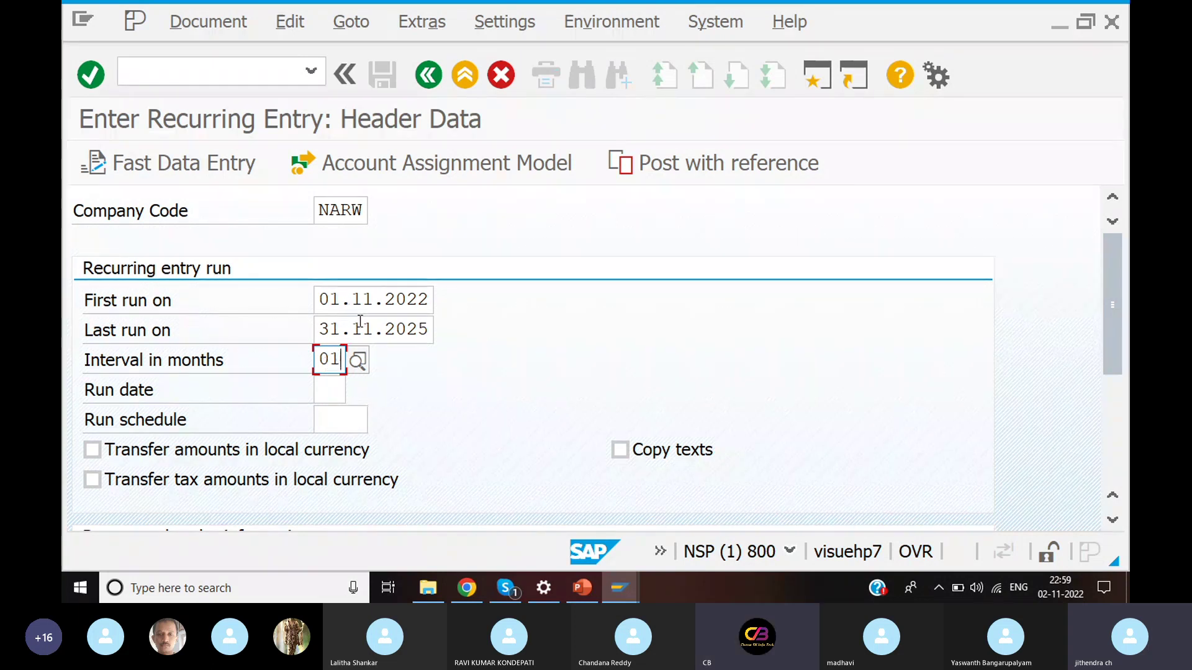
click(325, 390)
text(00)
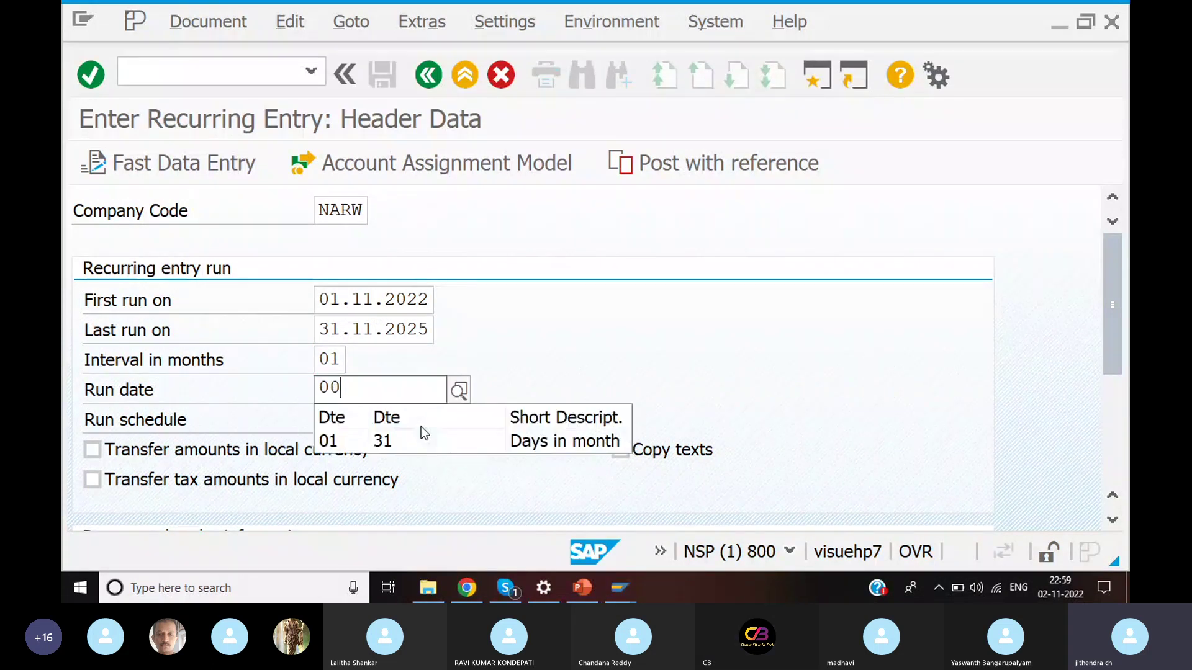
key(BackSpace)
text(3)
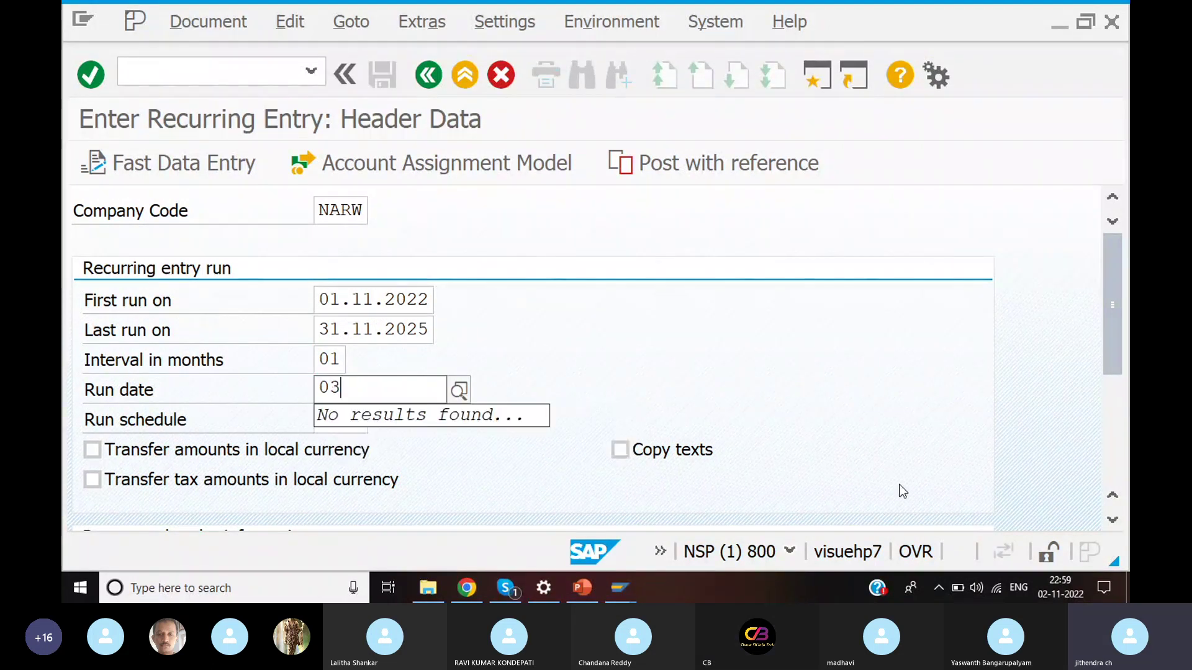
key(Escape)
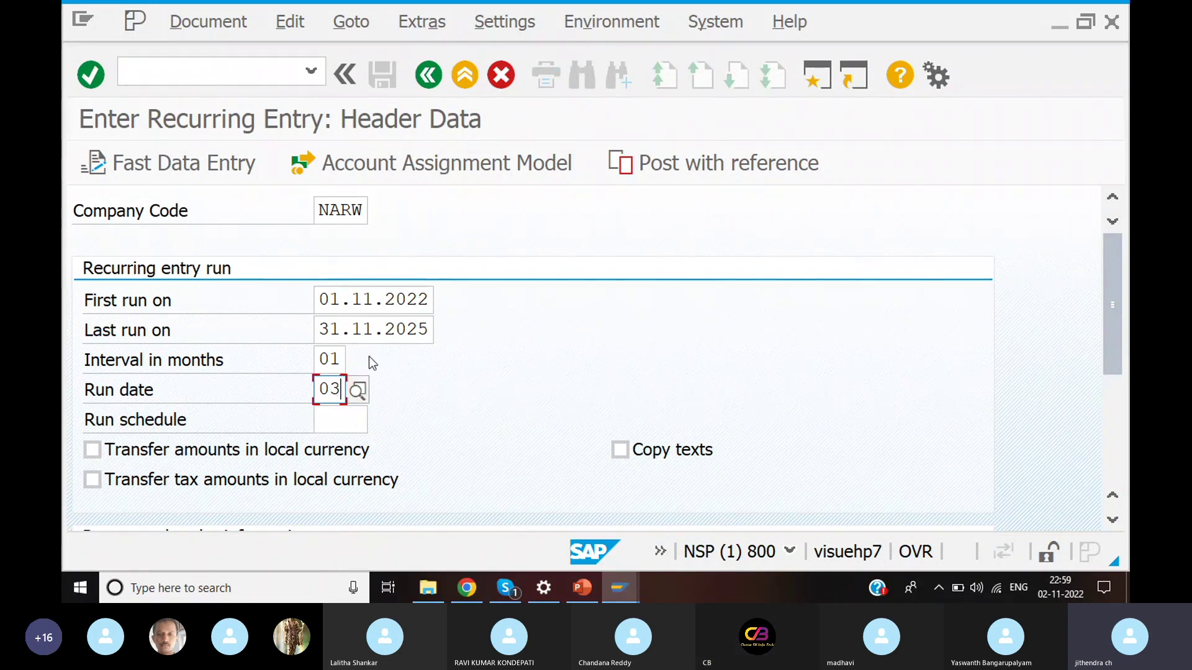
scroll(499, 344, down, 3)
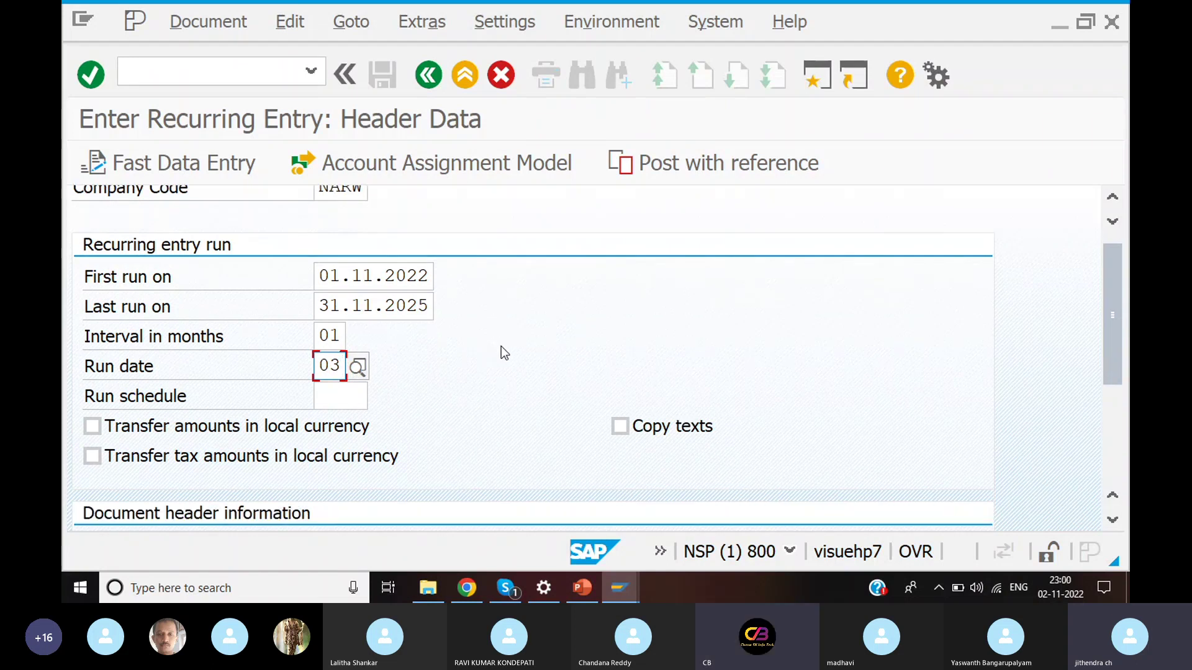
scroll(504, 350, down, 1)
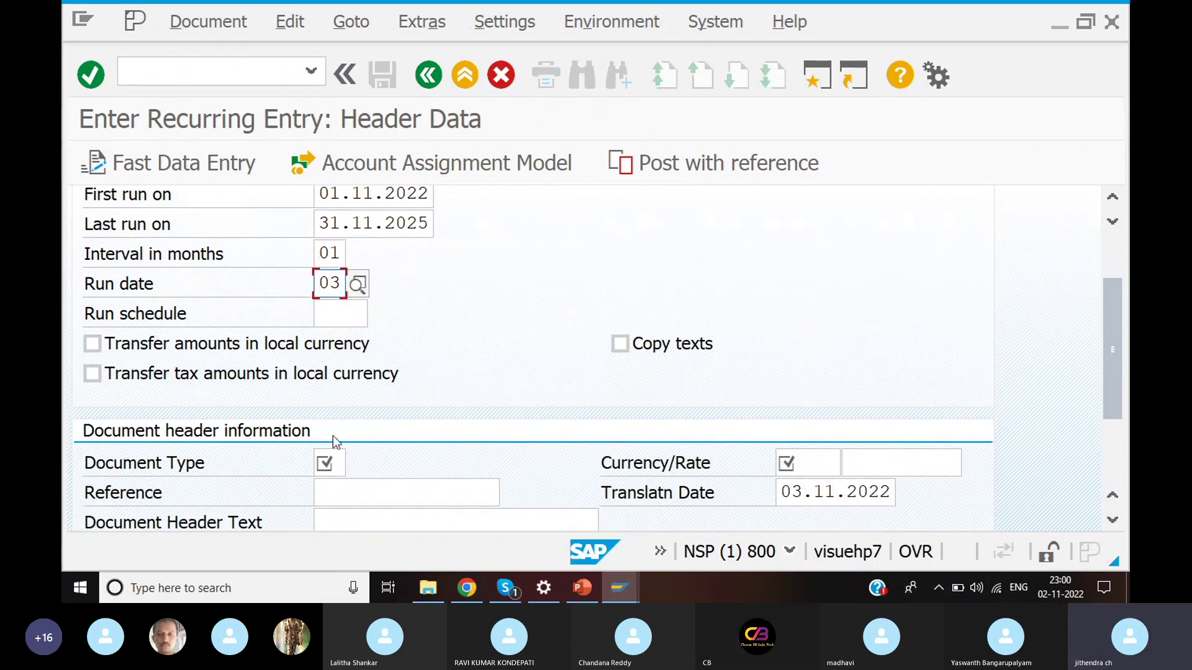
Set document type SA and posting key 40 for the first line item
click(329, 463)
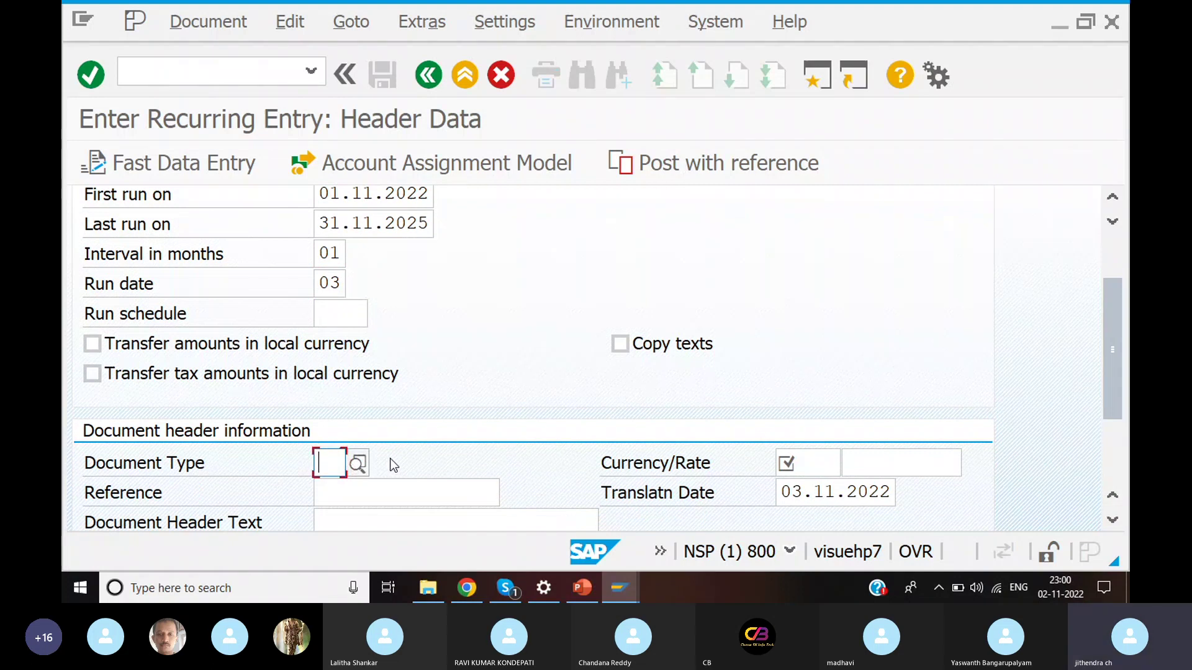
text(sa)
click(378, 513)
scroll(412, 391, down, 1)
scroll(411, 391, down, 3)
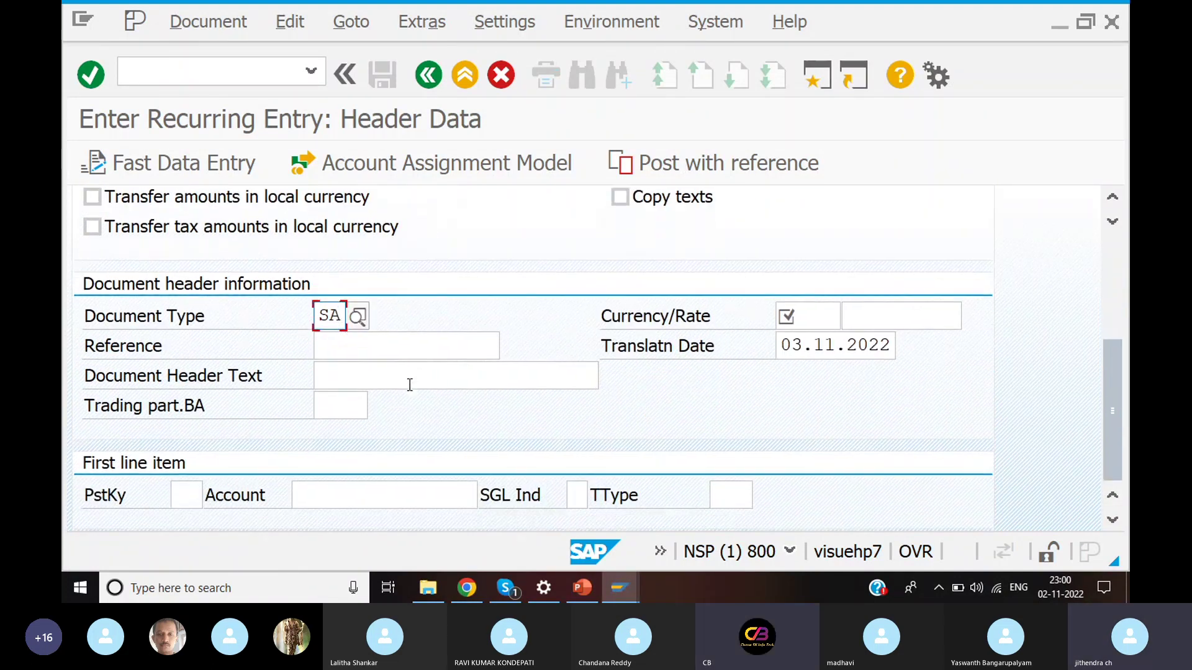
click(197, 495)
text(40)
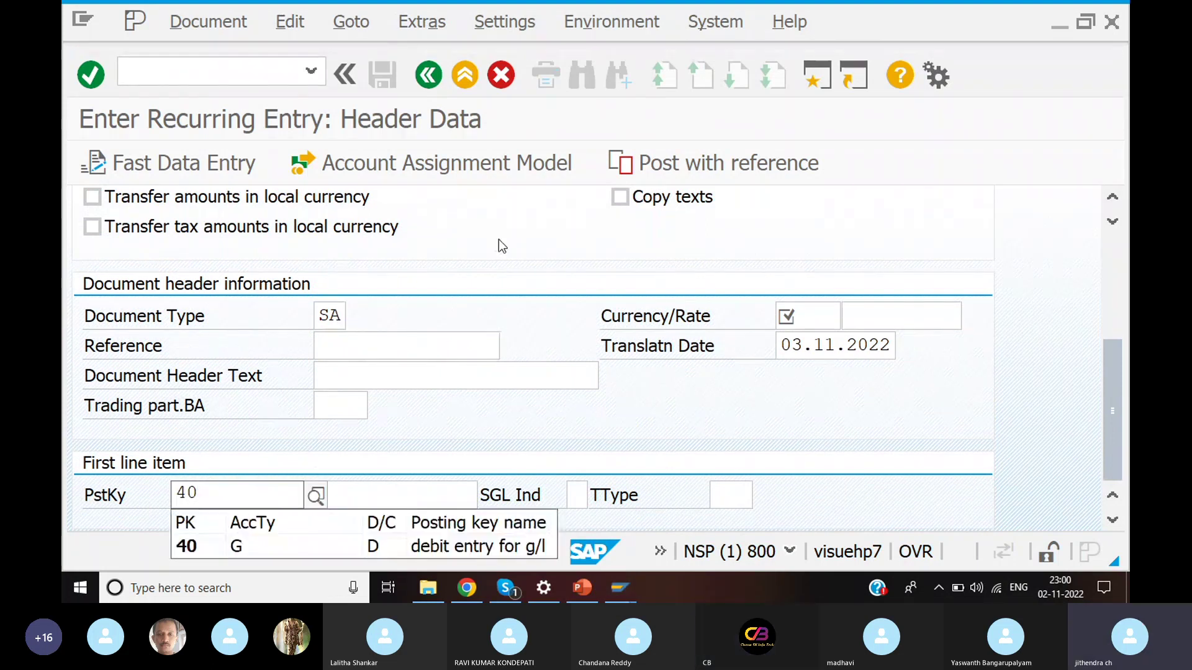
click(239, 546)
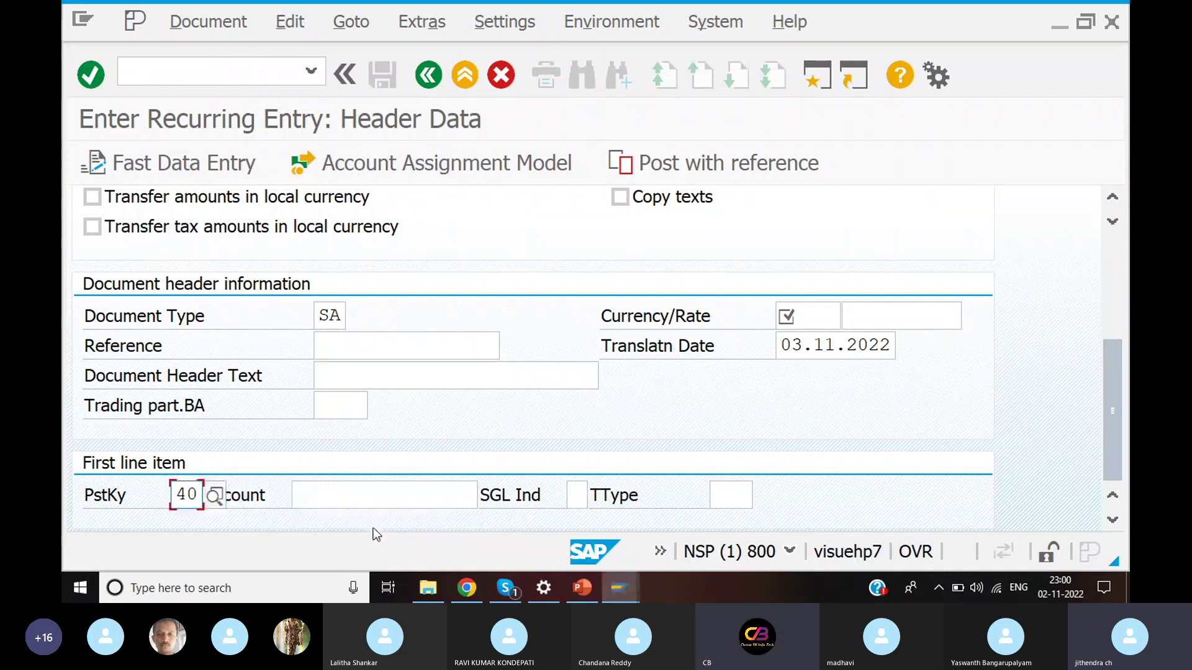
Choose G/L account 400300 RENT AC, set currency INR, and submit the header
click(459, 495)
click(489, 496)
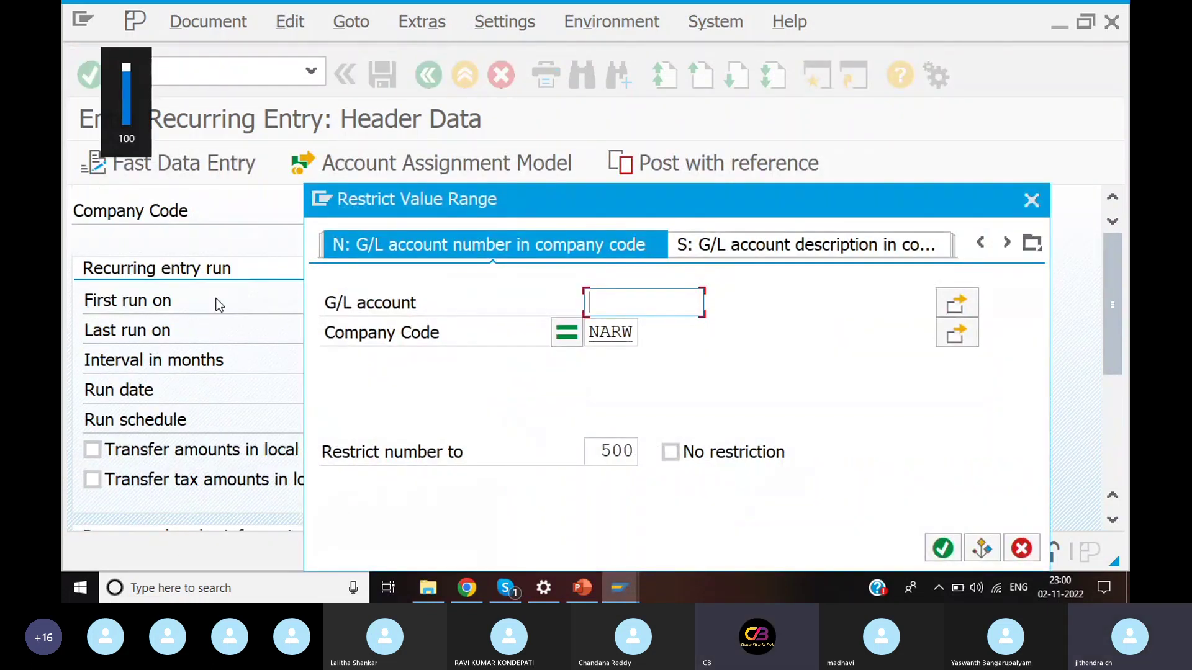
key(Return)
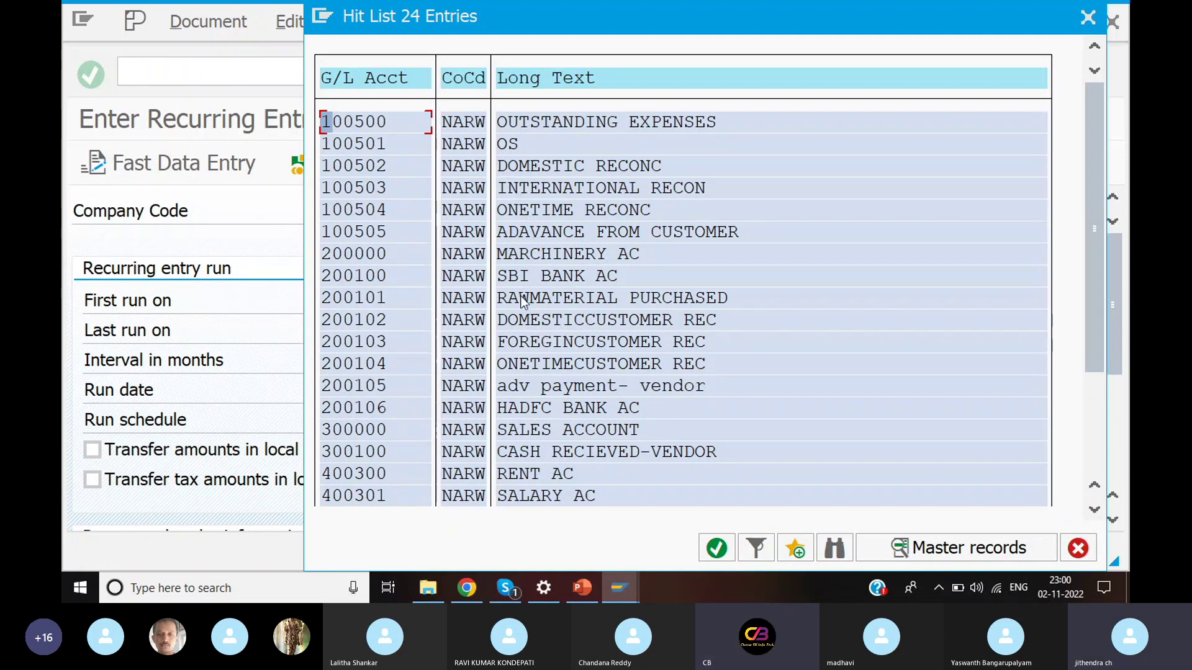
double_click(386, 473)
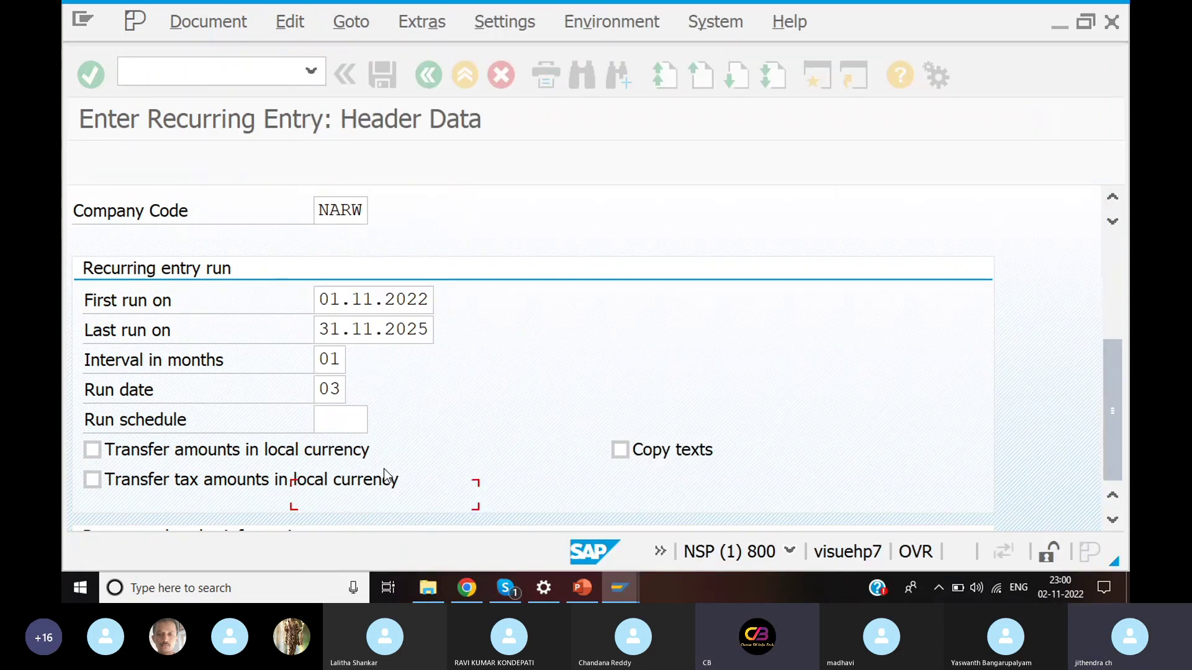
click(788, 317)
text(inr)
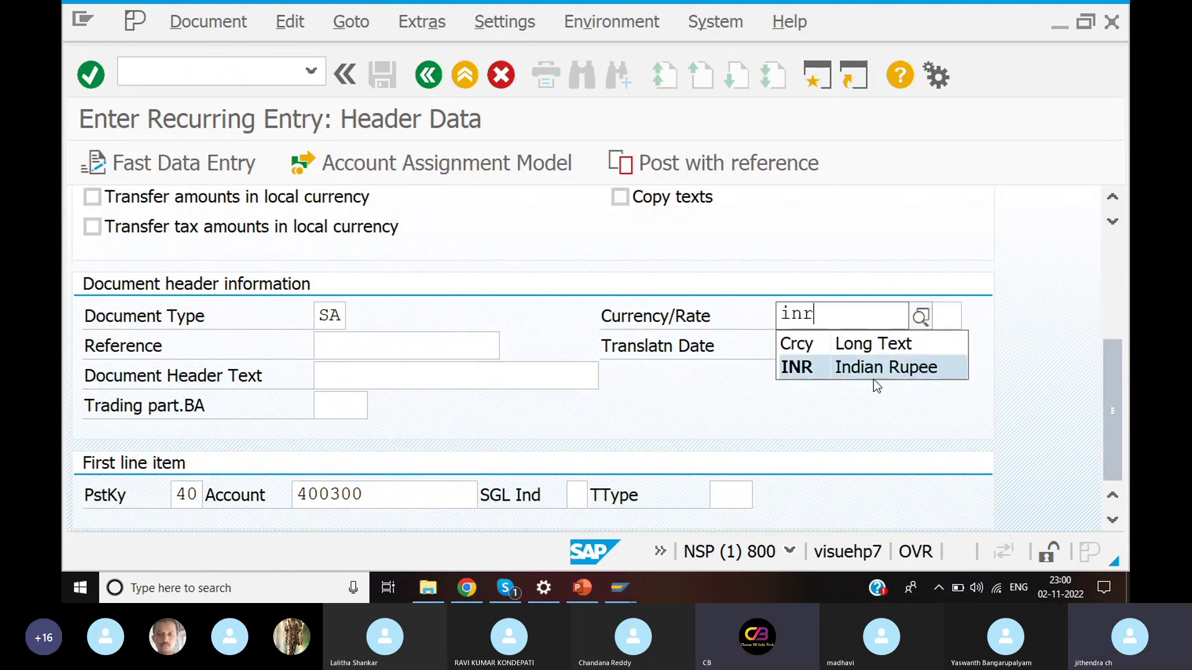
click(854, 366)
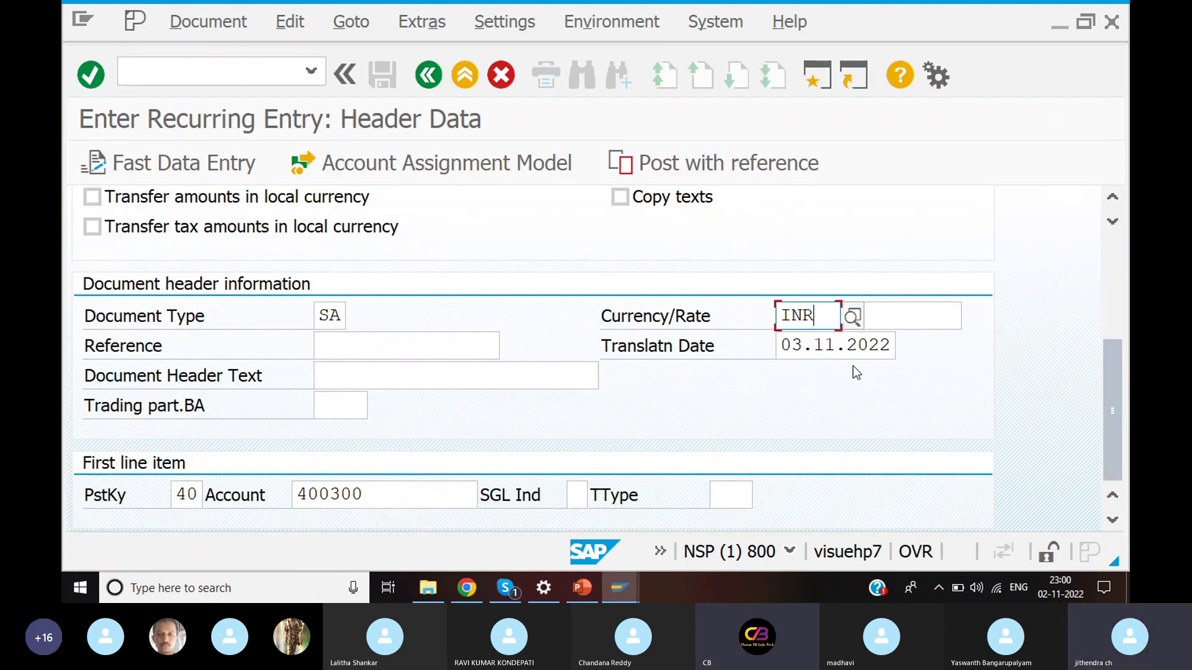
key(Return)
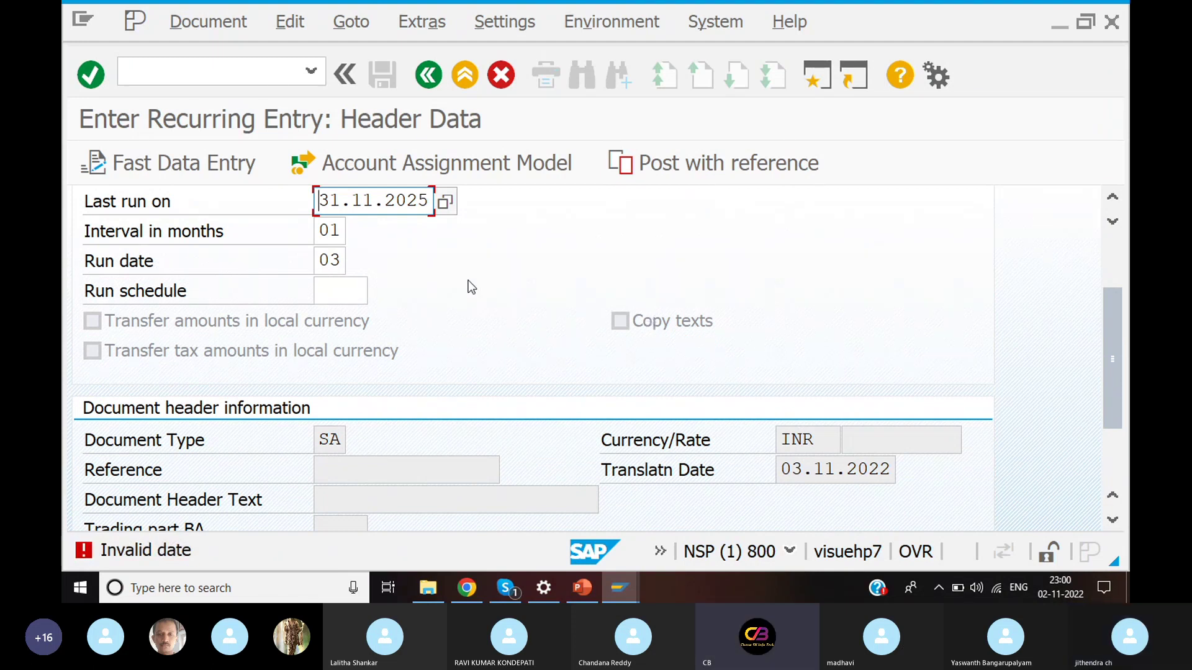
Correct the last run date to 30.11.2025 and resubmit the header
key(BackSpace)
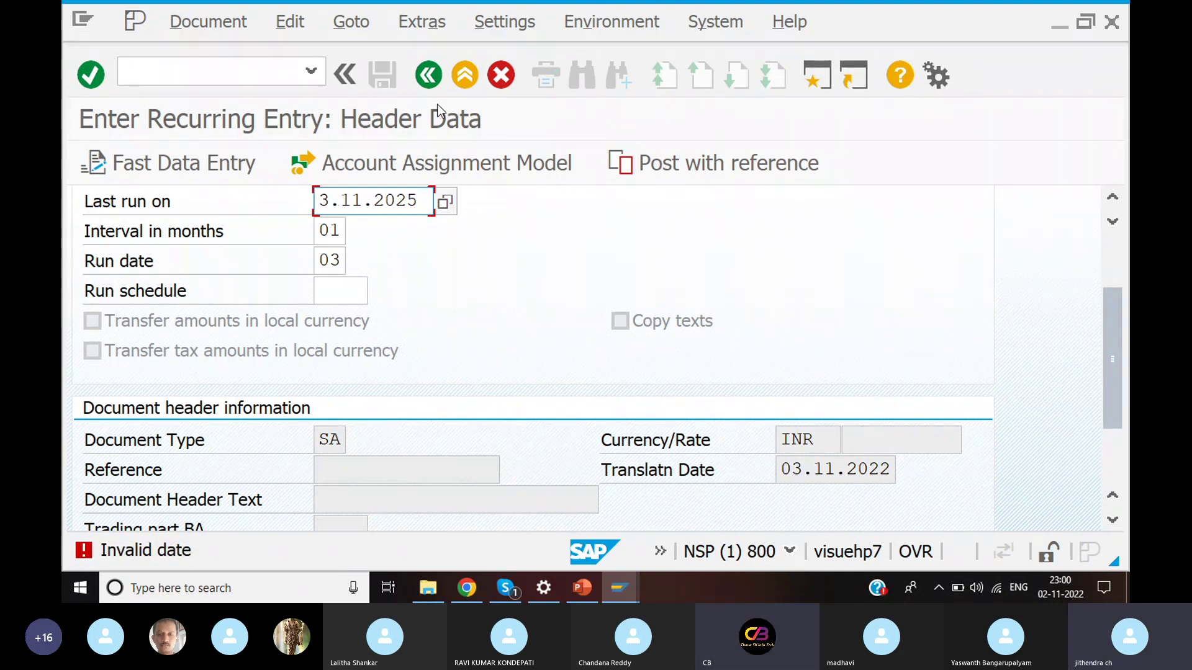
text(0)
key(Right)
key(Right)
key(Right)
key(Right)
text(022)
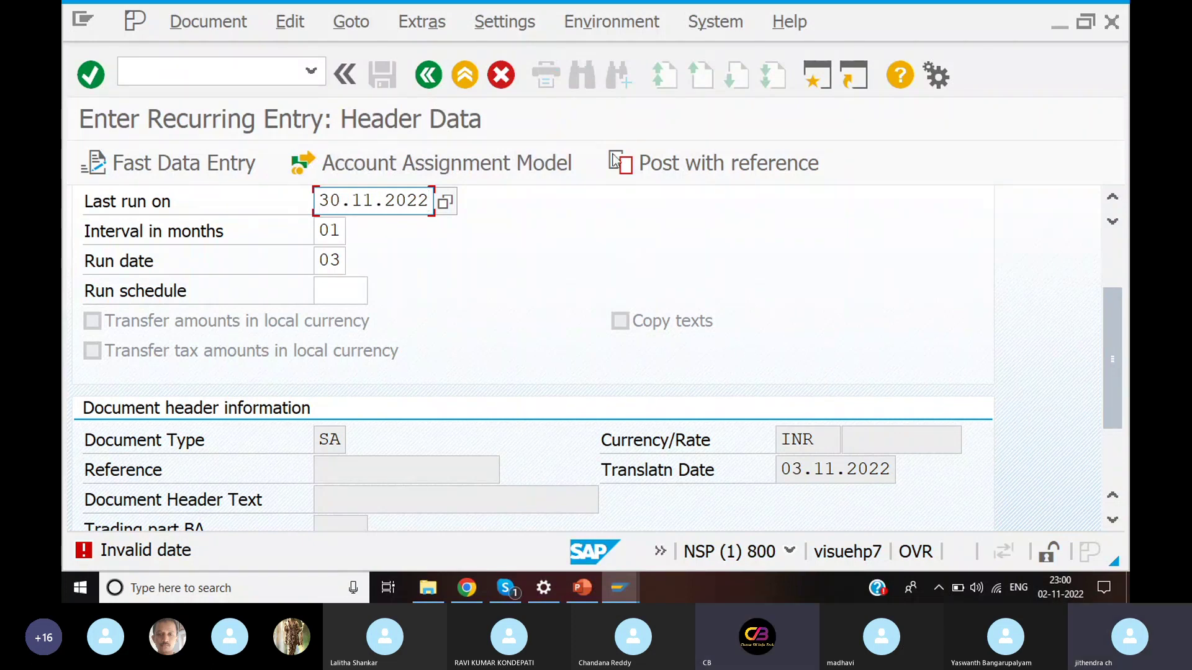
key(BackSpace)
text(5)
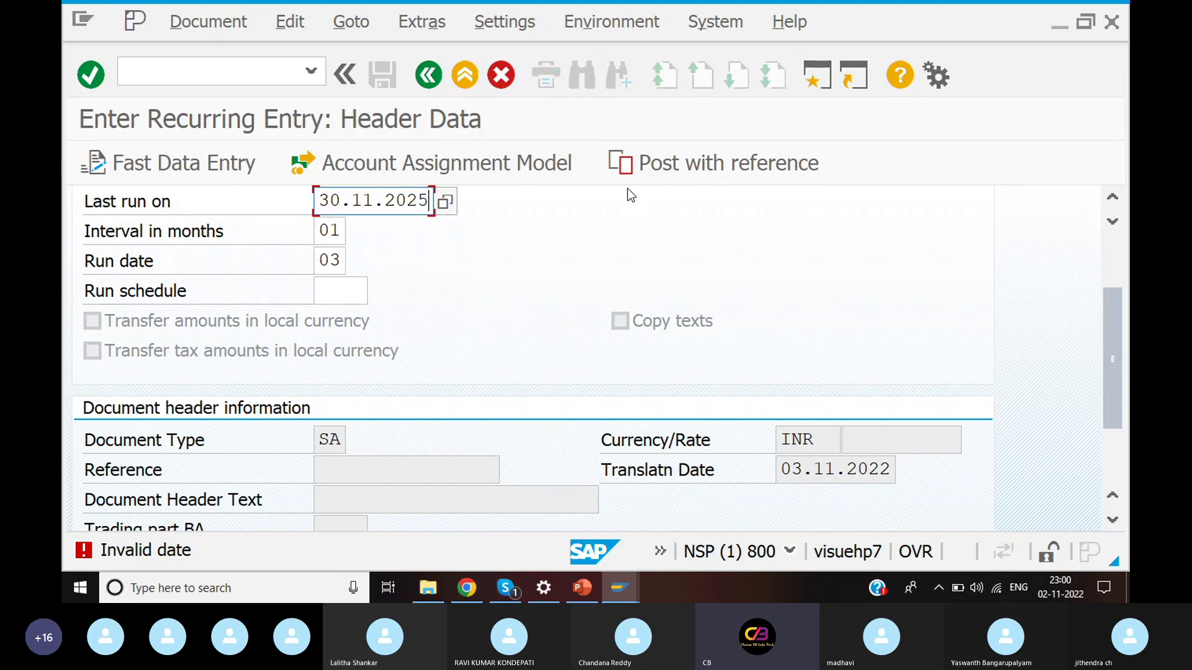
key(Return)
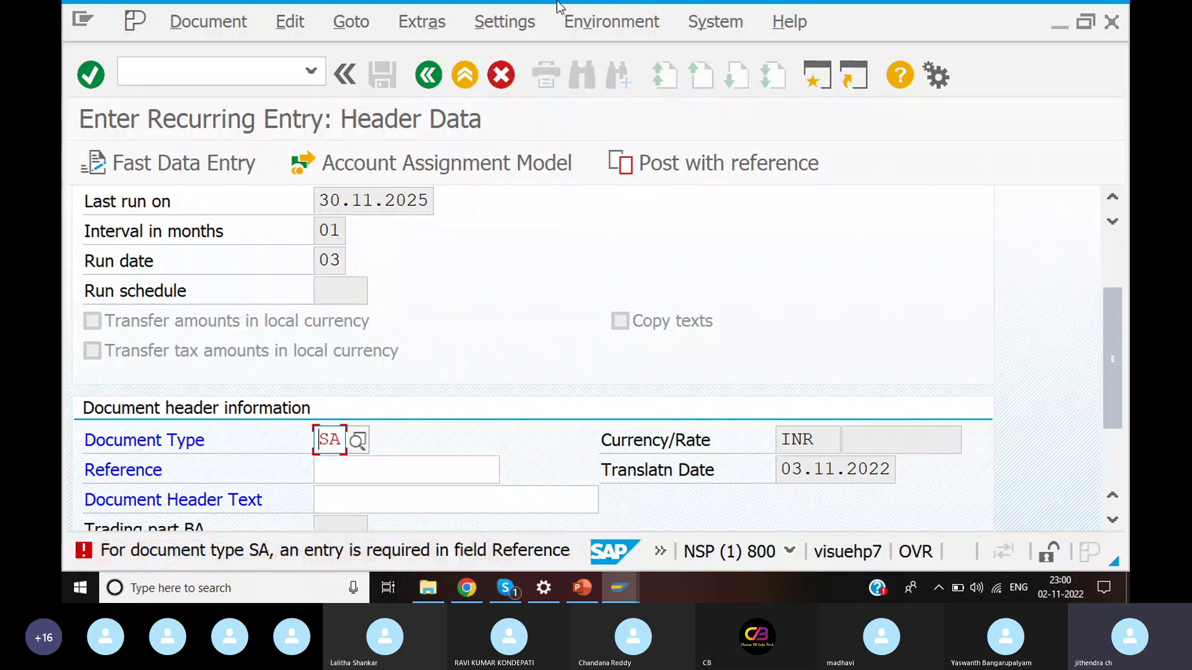
Enter 'Rent' as the document reference
scroll(590, 364, down, 1)
click(396, 458)
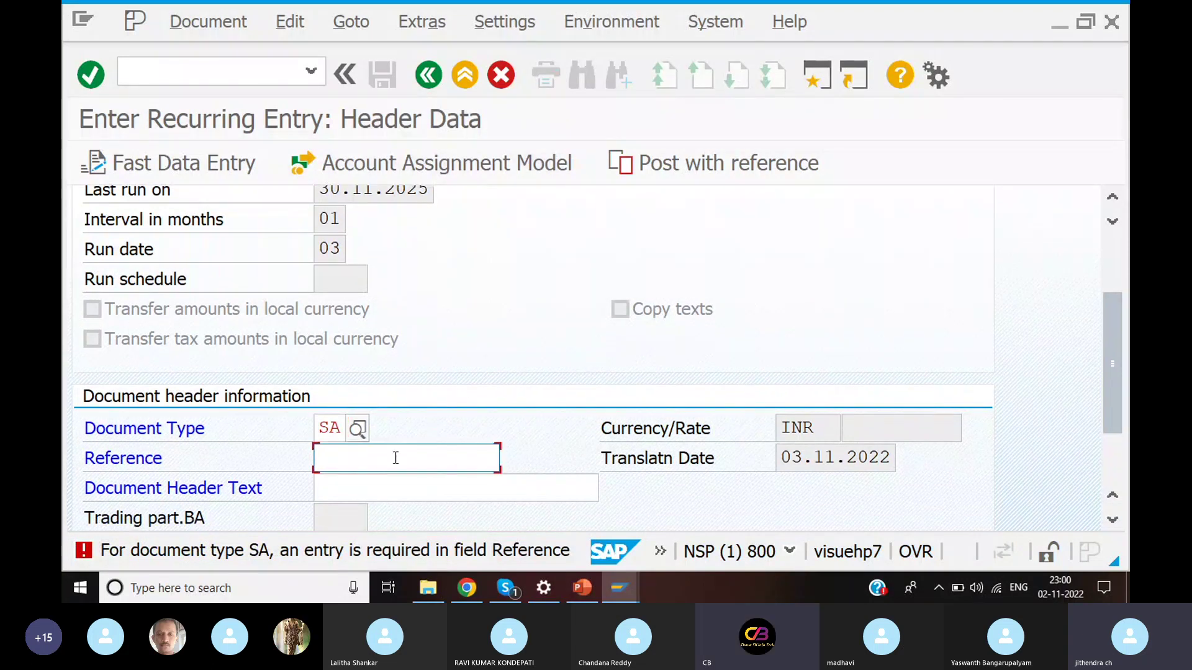
scroll(423, 351, down, 2)
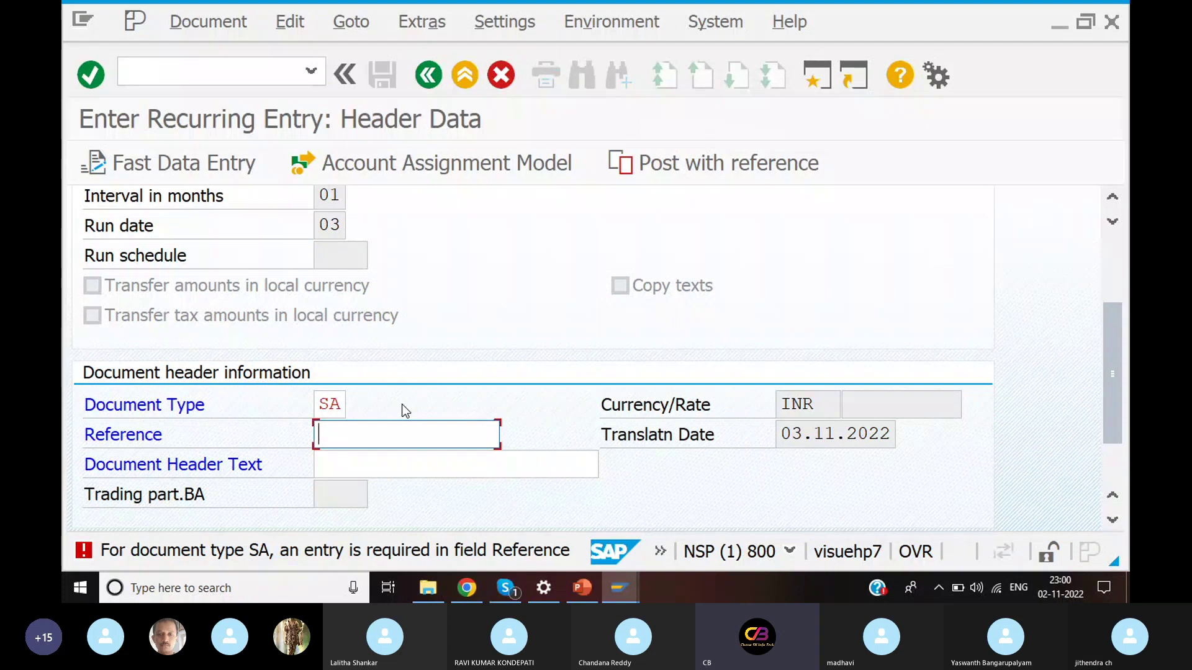
text(Re)
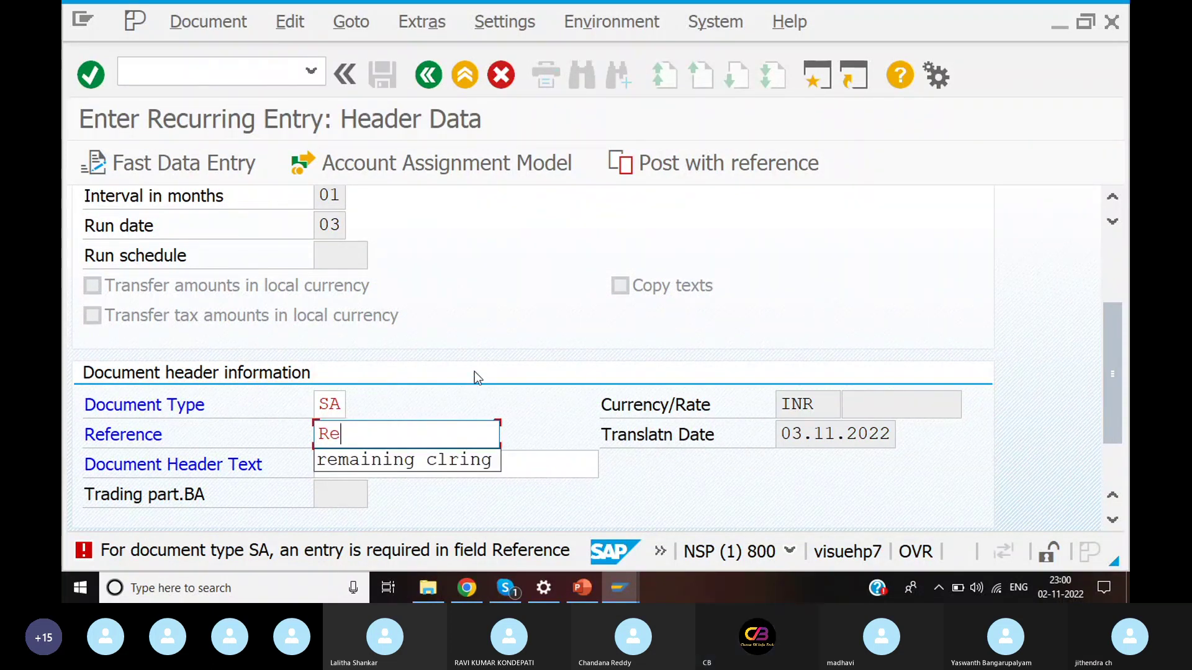
key(BackSpace)
key(BackSpace)
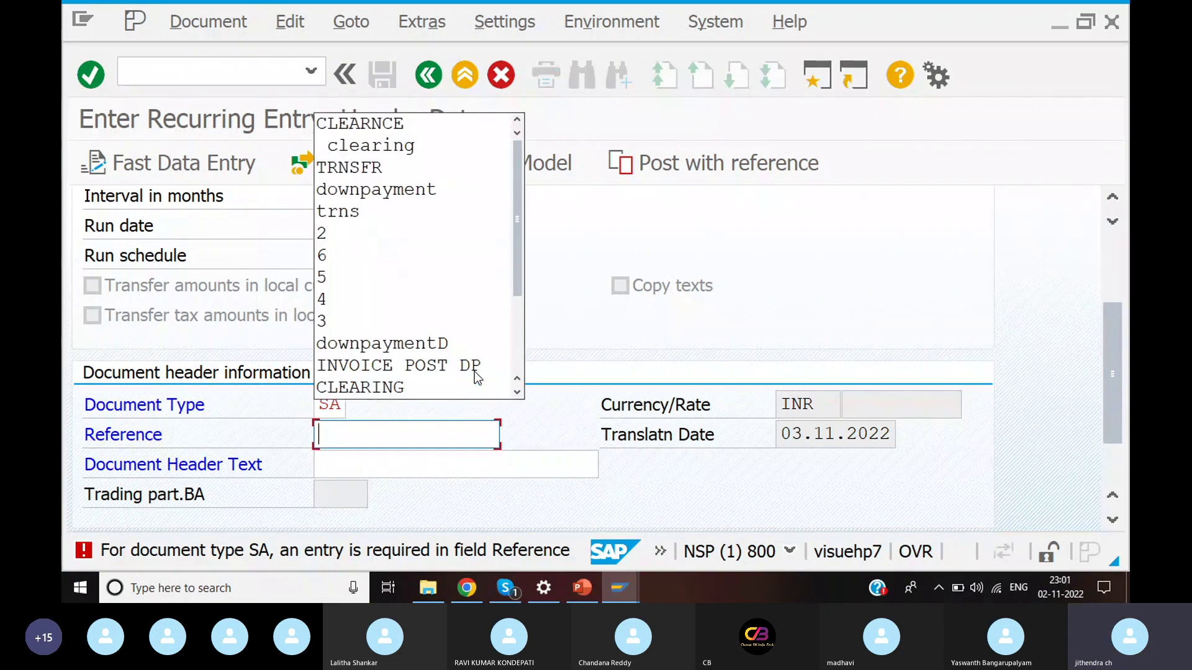
click(616, 301)
scroll(427, 265, up, 2)
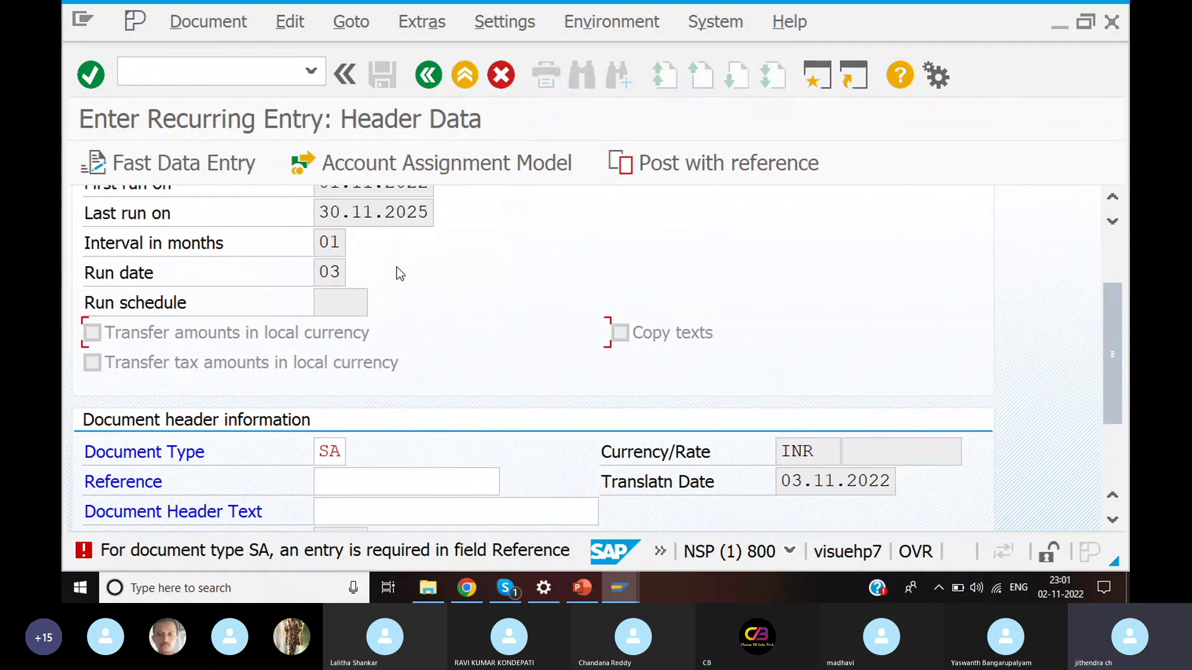
click(430, 221)
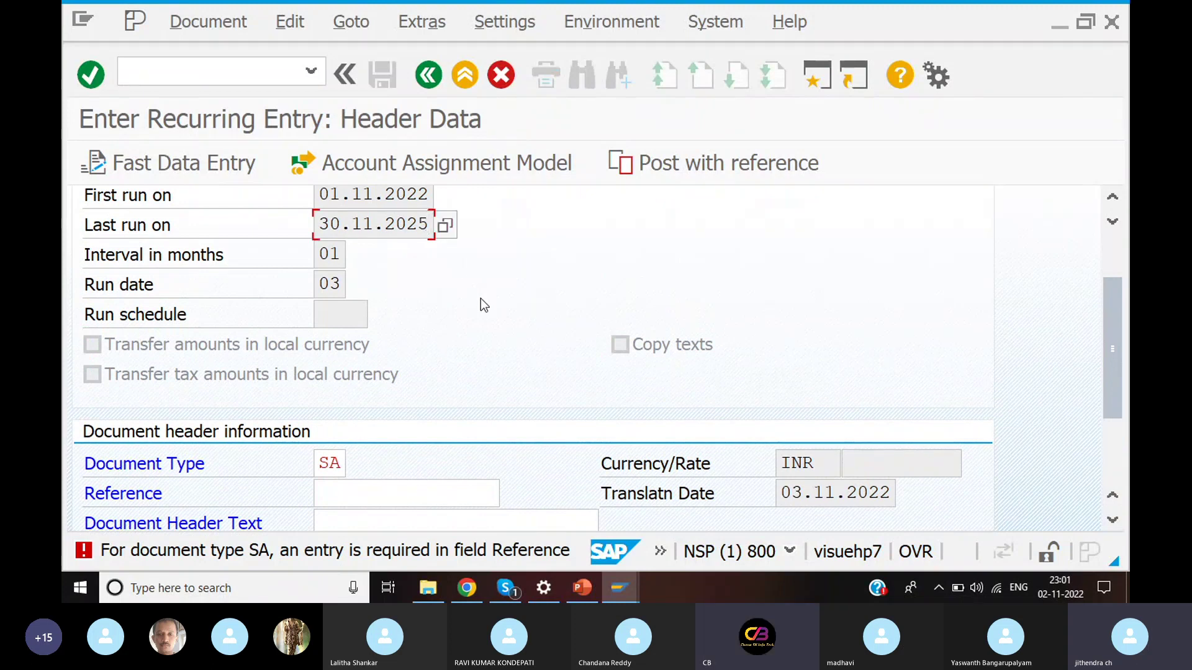
scroll(481, 299, down, 3)
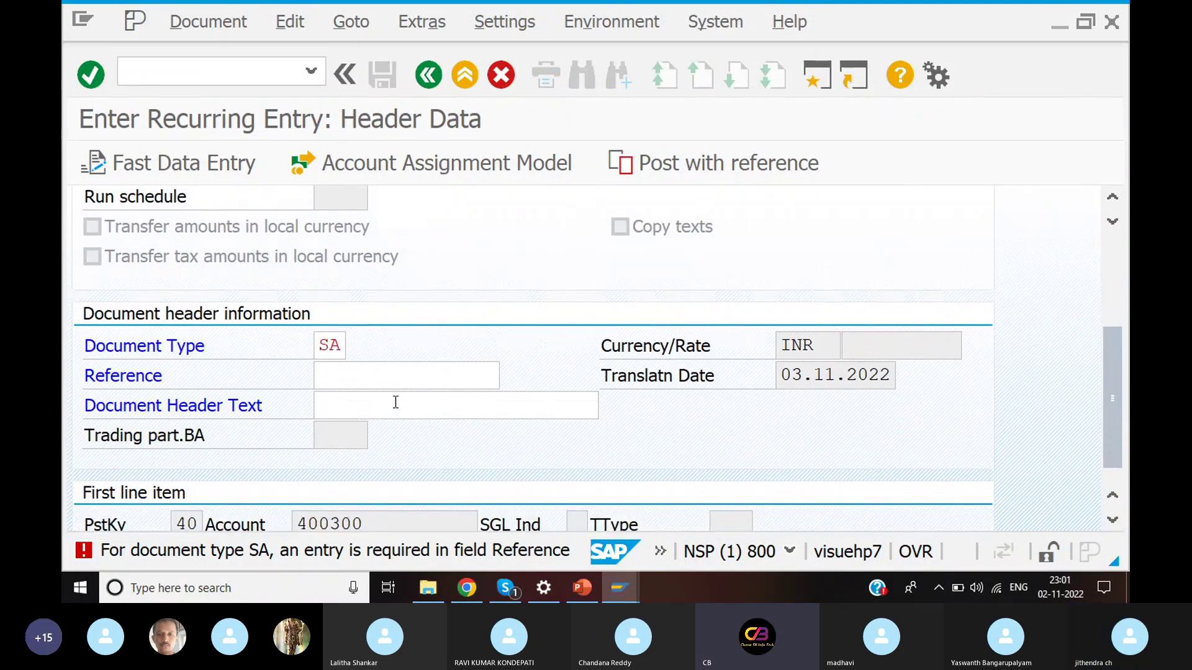
click(387, 377)
text(Re)
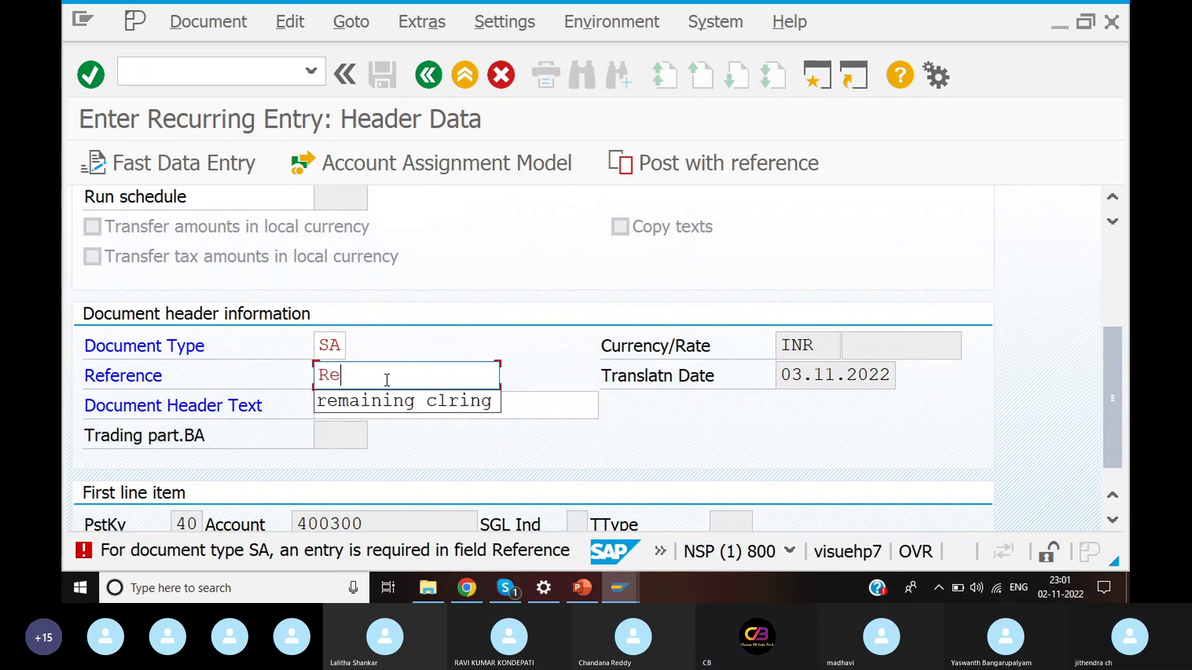
text(nt)
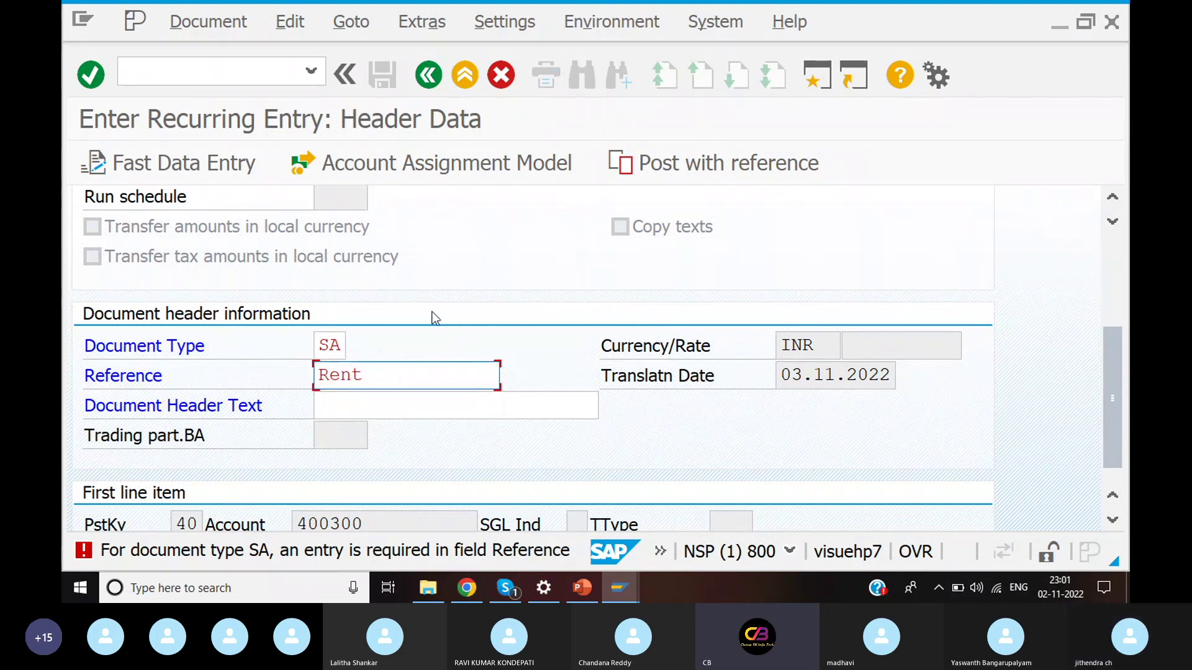
Give the first line item amount 50000 and text 'rent paid'
key(Return)
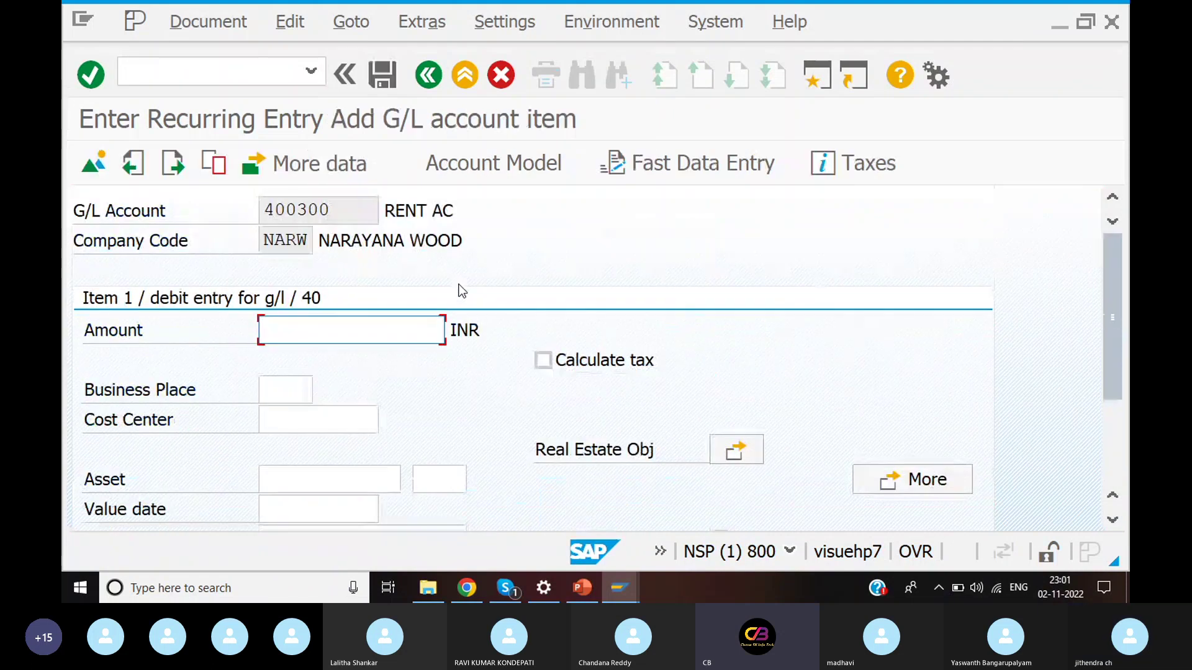
text(5000)
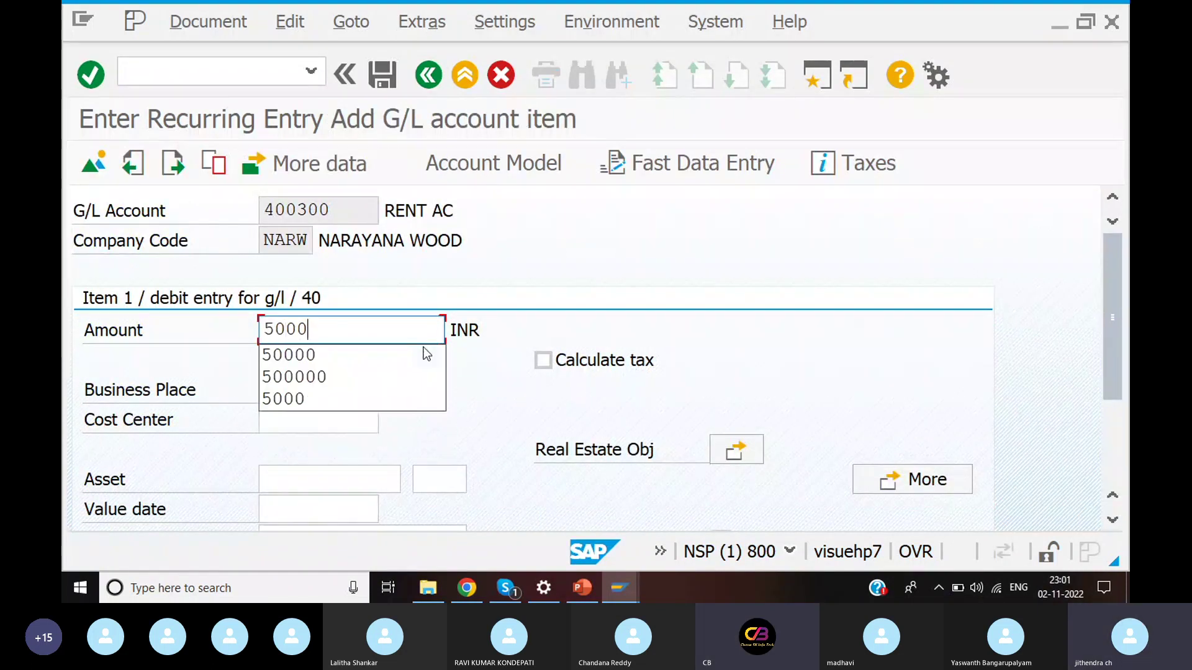
click(356, 358)
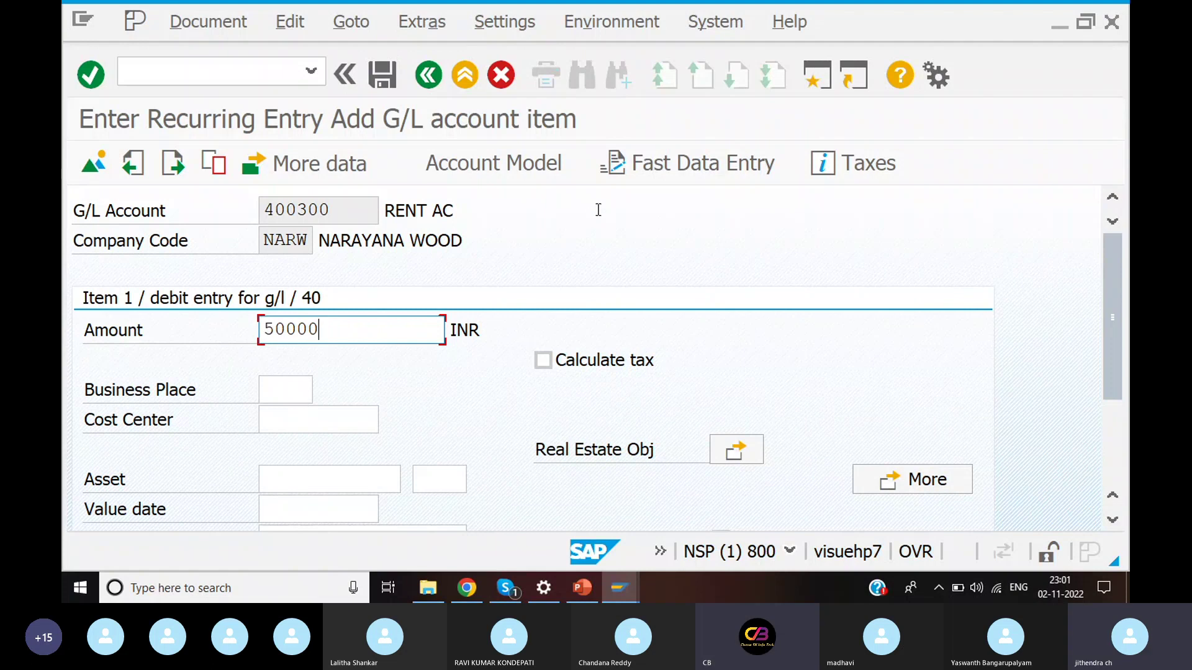
key(XF86AudioRaiseVolume)
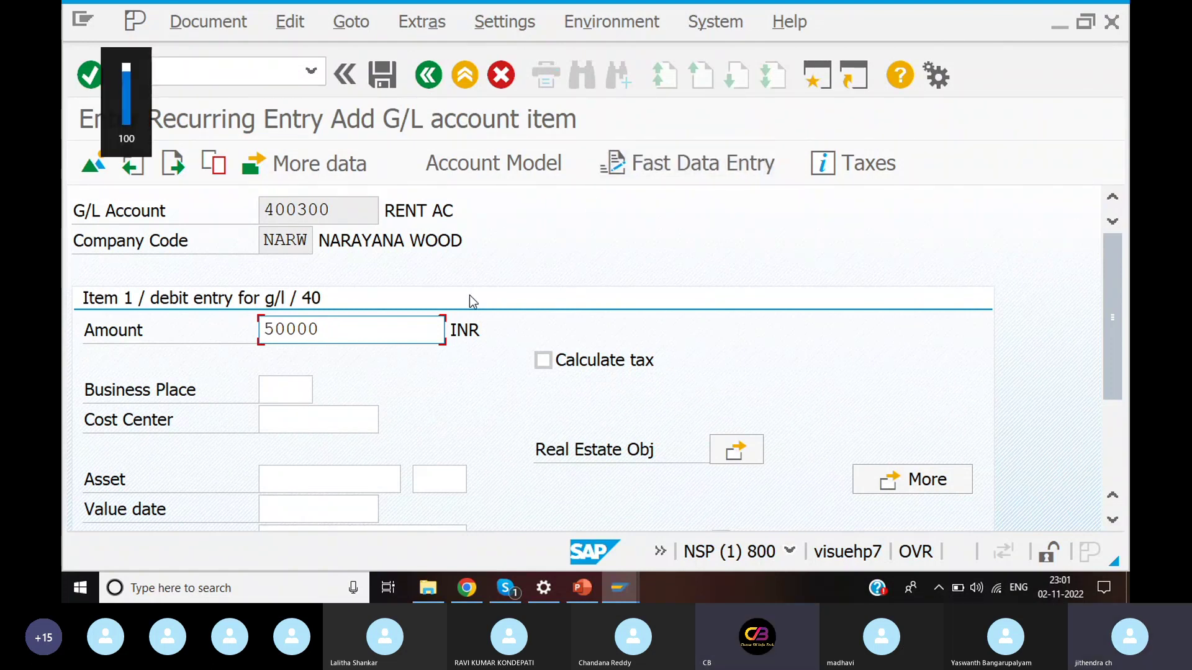
scroll(447, 371, down, 5)
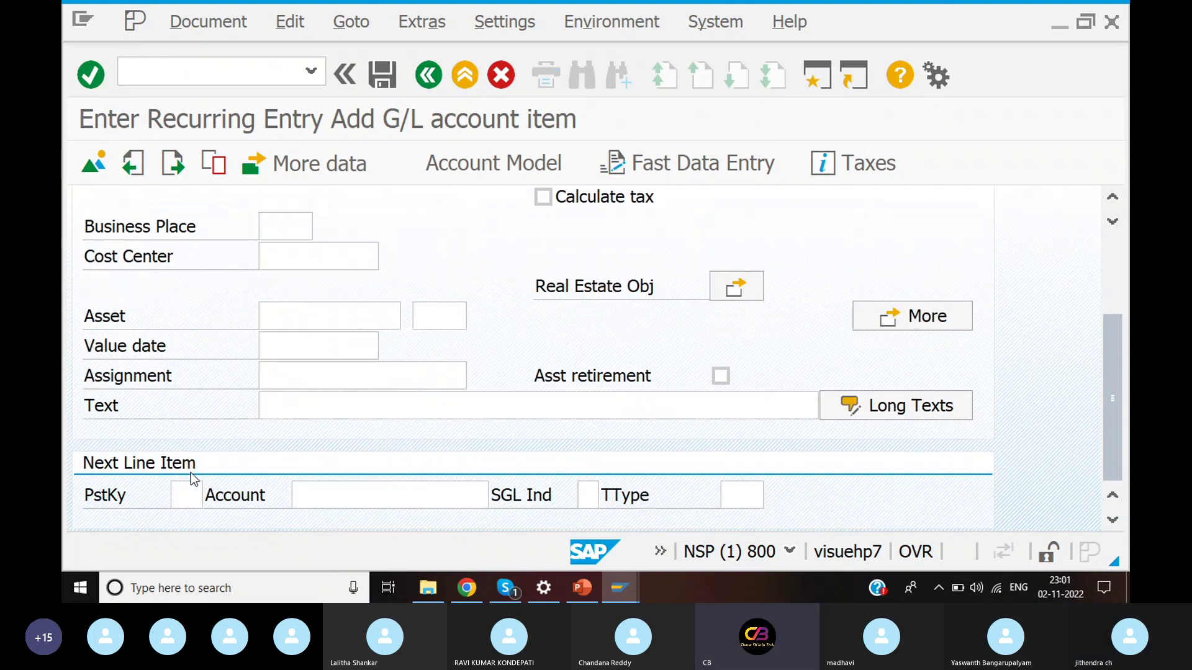
click(329, 402)
text(re)
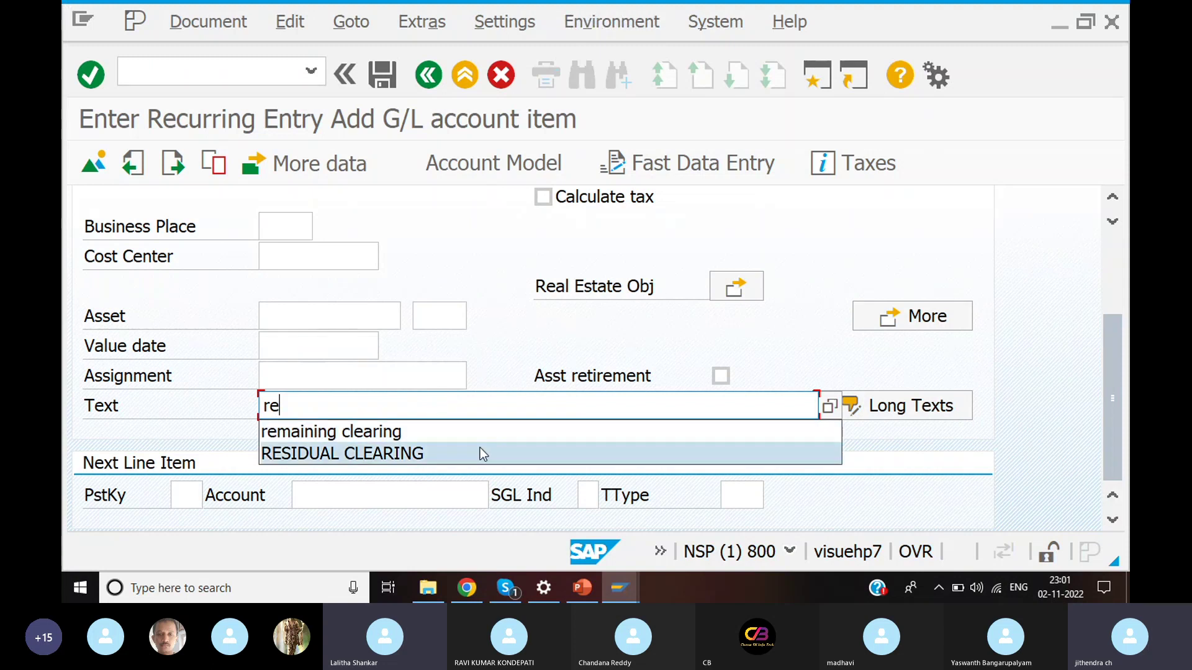
text(nt )
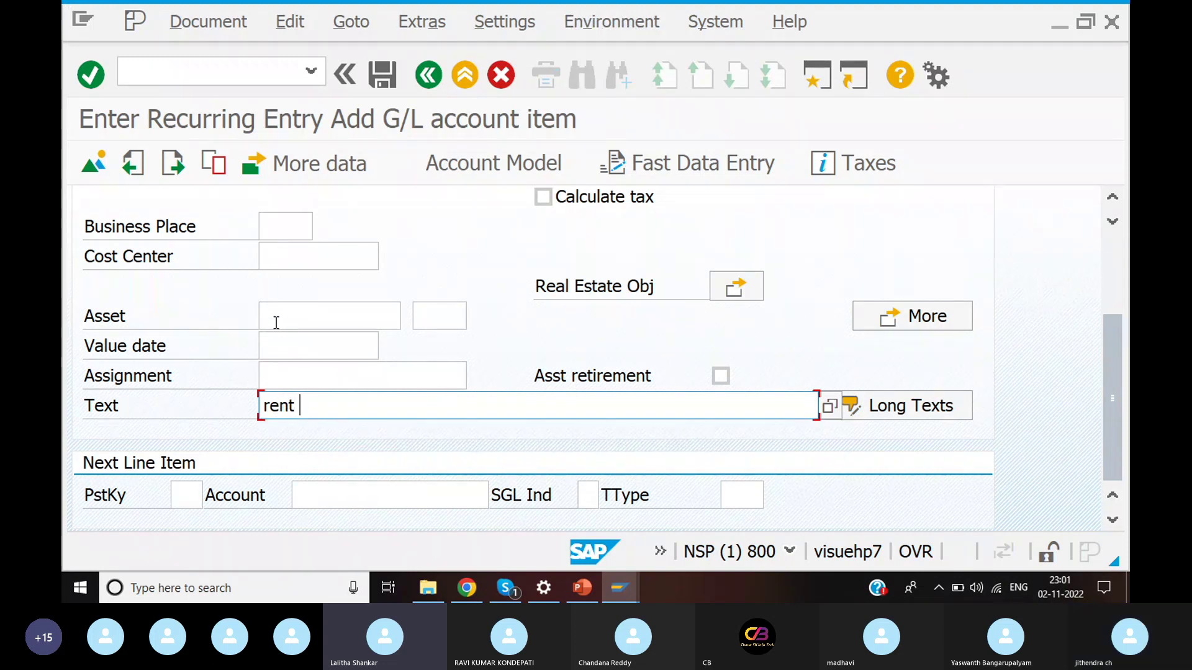
text(paid)
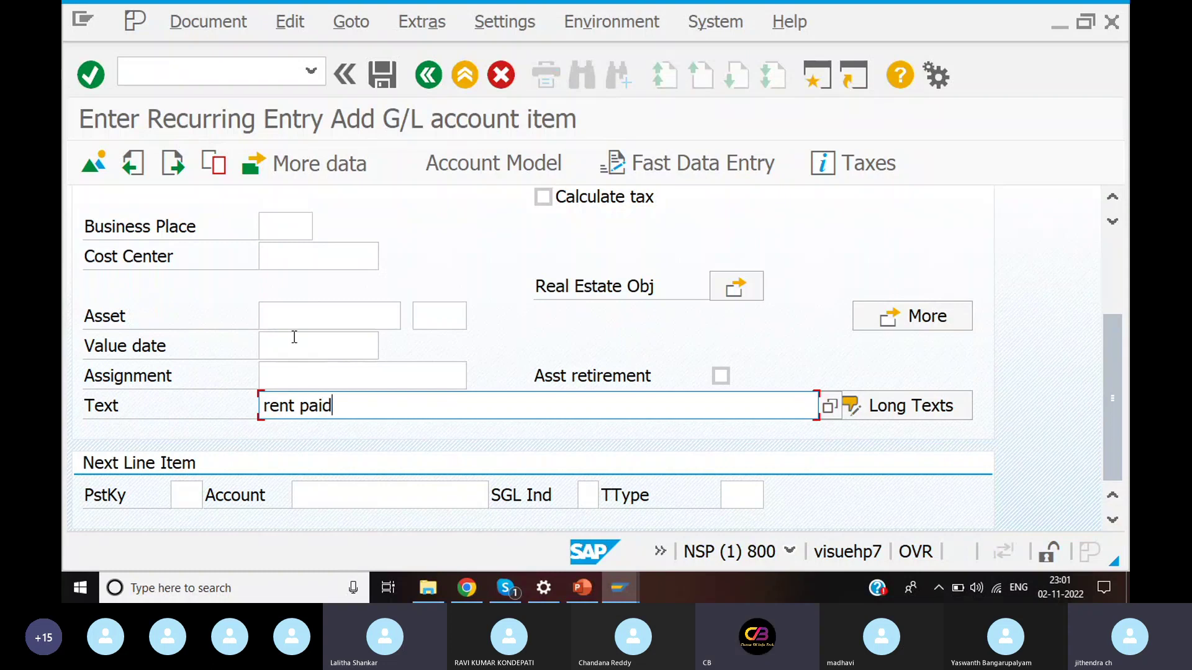
Start the credit line with posting key 50 and account 200100 SBI BANK AC
click(188, 496)
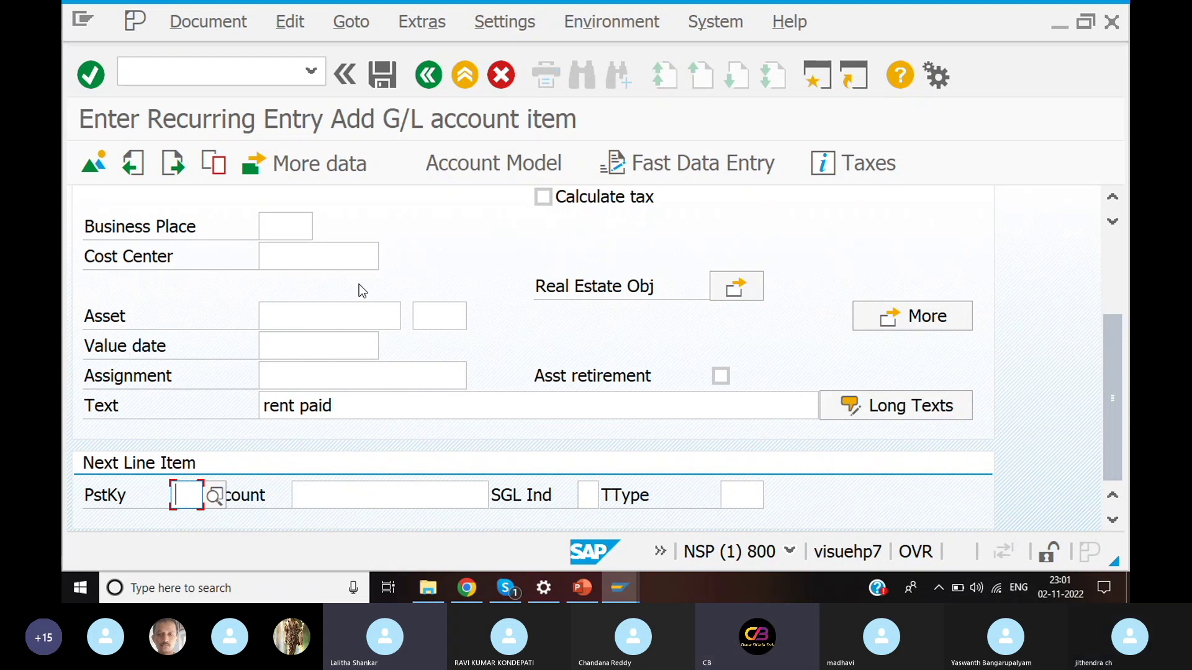
text(50)
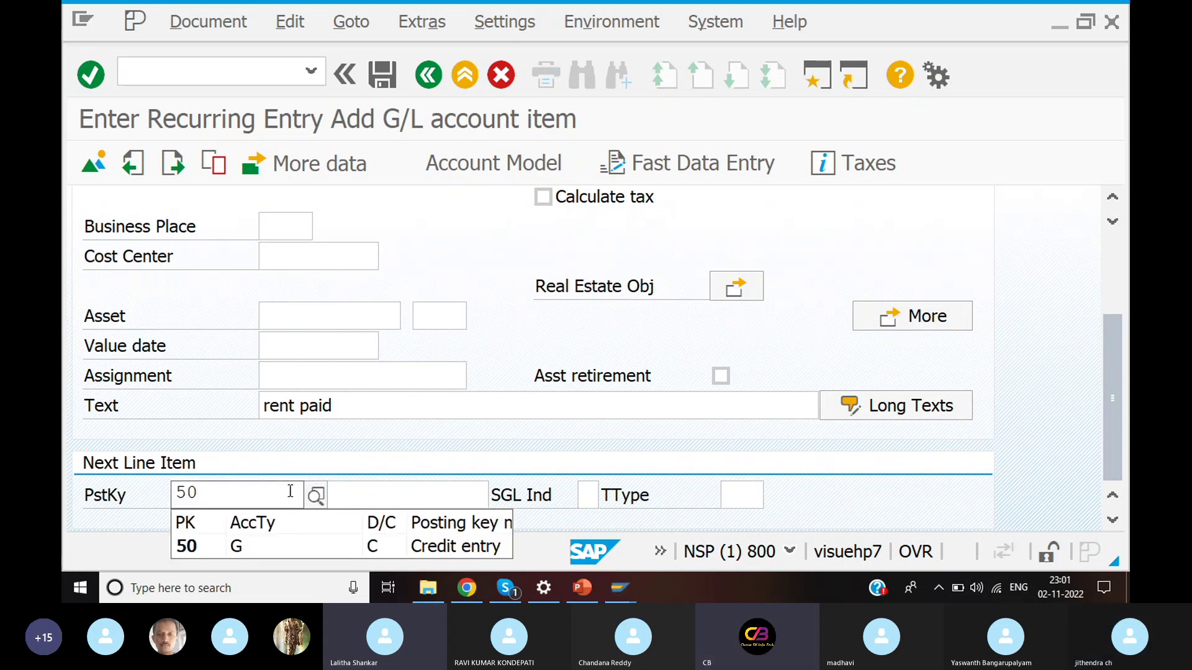
click(211, 542)
click(332, 490)
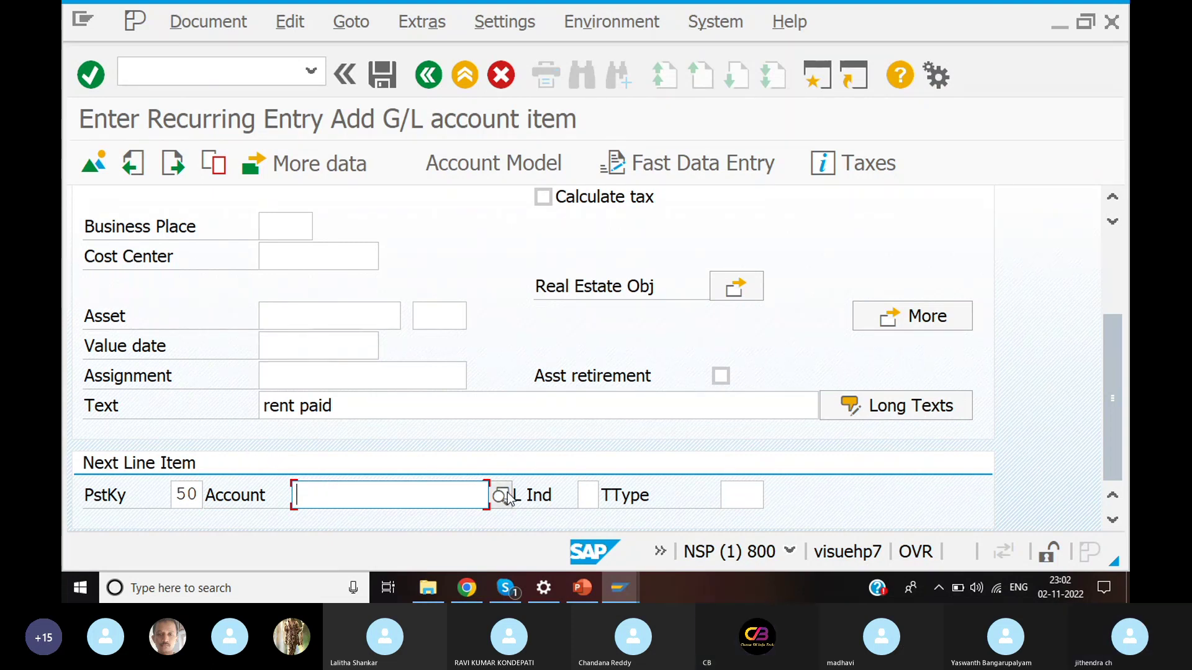
key(XF86AudioRaiseVolume)
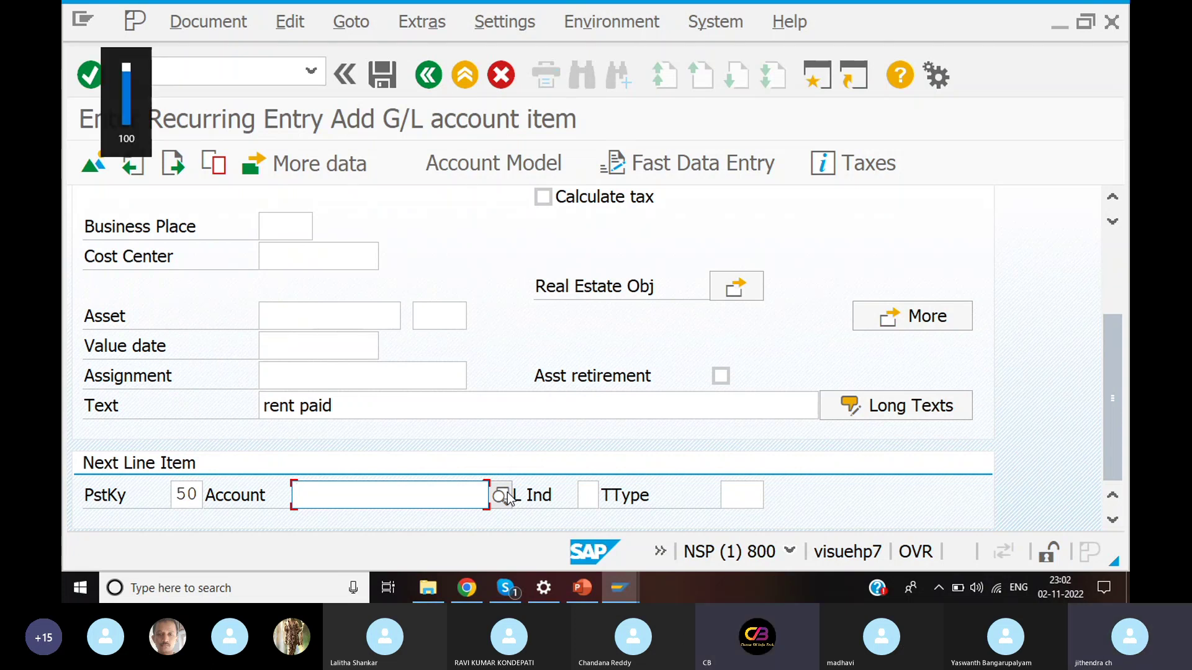
click(500, 496)
key(Return)
click(400, 280)
double_click(398, 280)
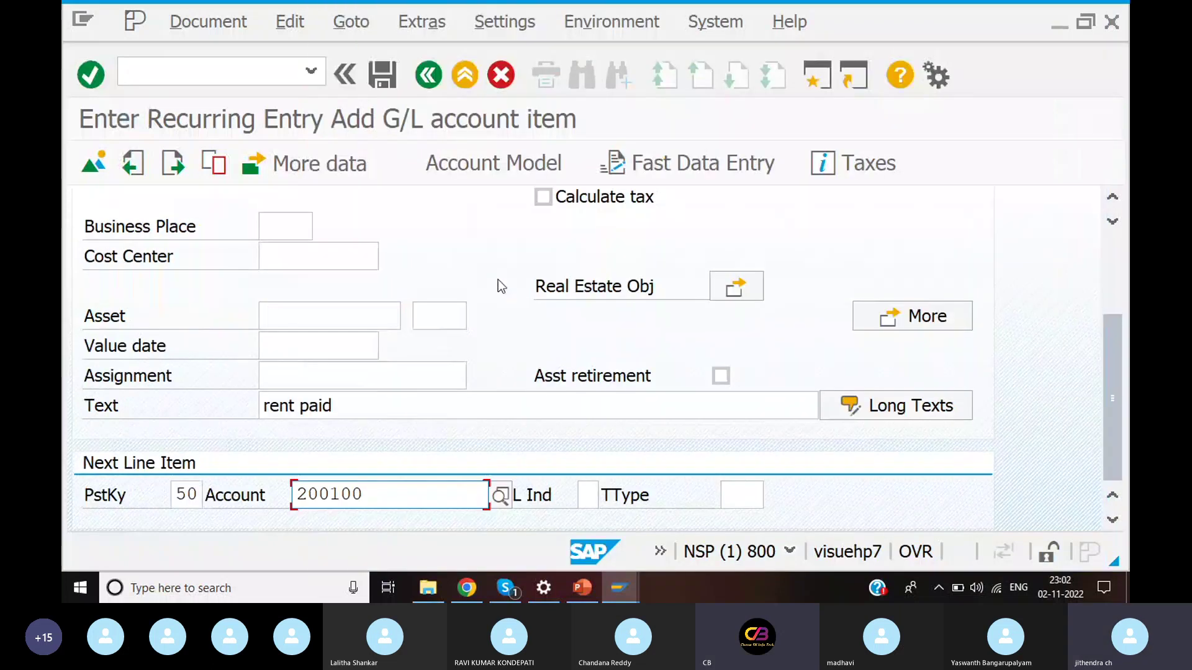
scroll(620, 321, up, 1)
scroll(621, 319, up, 1)
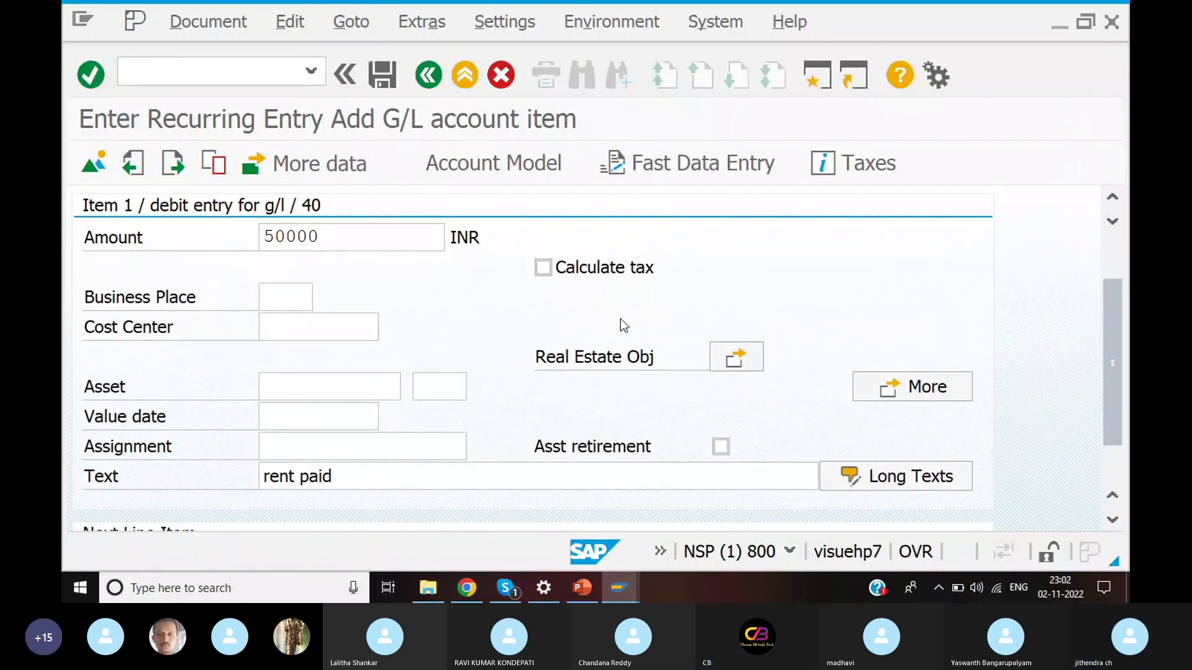
Finish the credit line and save recurring document 902 in company code NARW
key(Return)
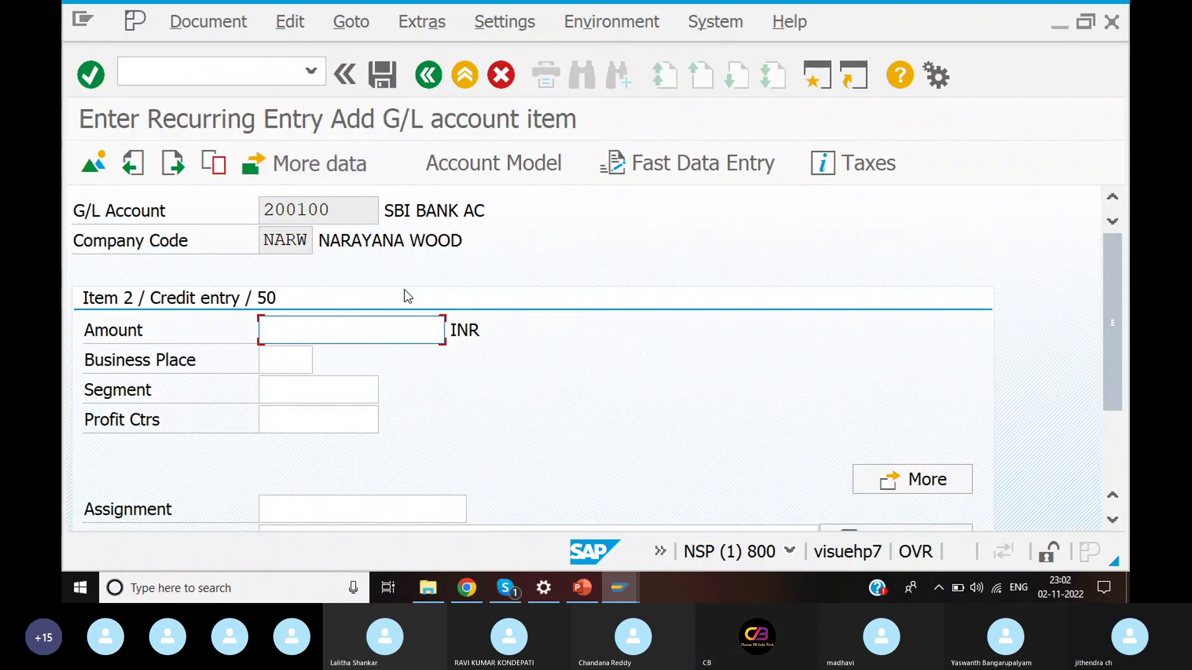
text(*)
scroll(402, 296, down, 1)
click(326, 447)
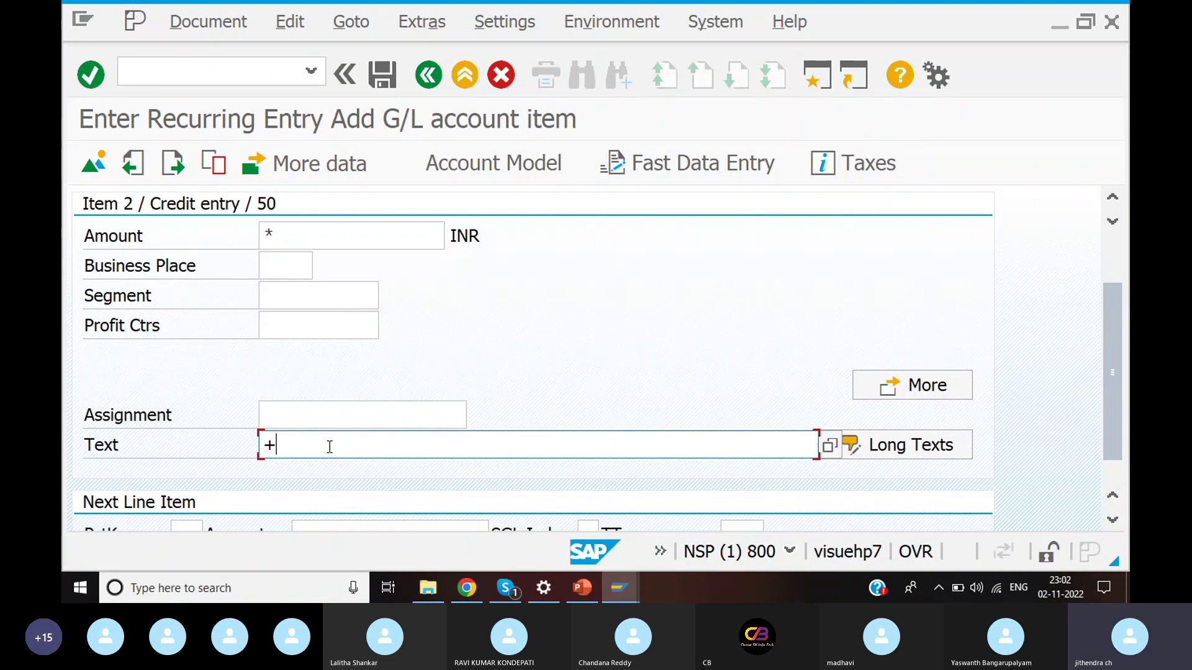
click(382, 74)
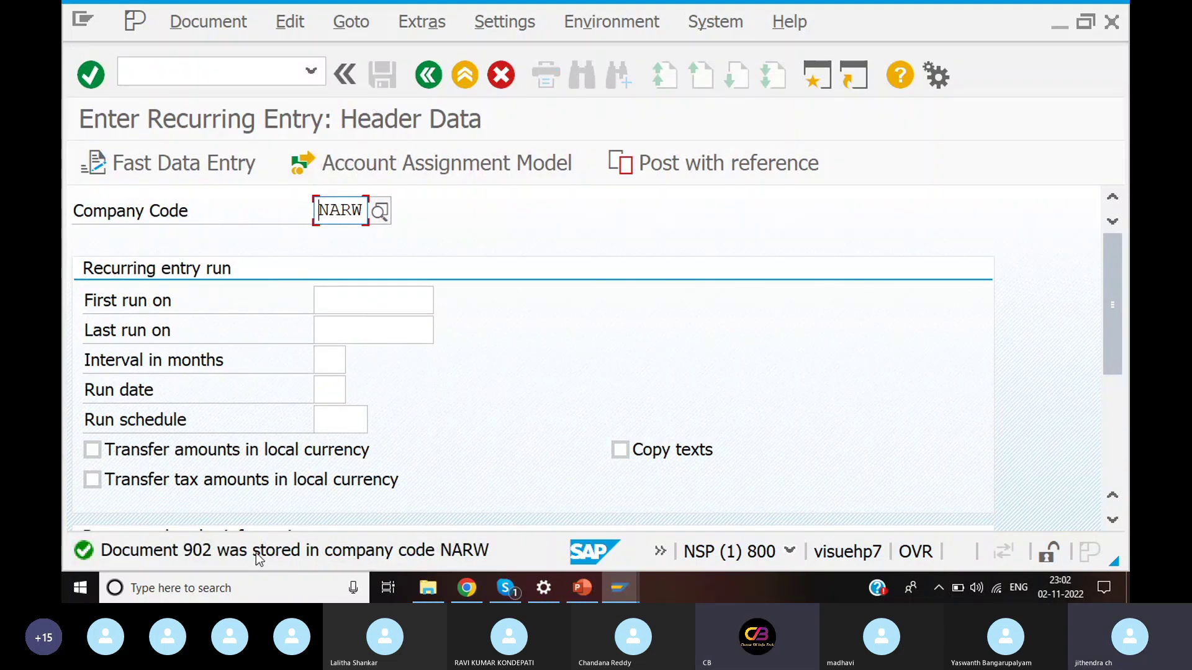
mouse_move(581, 588)
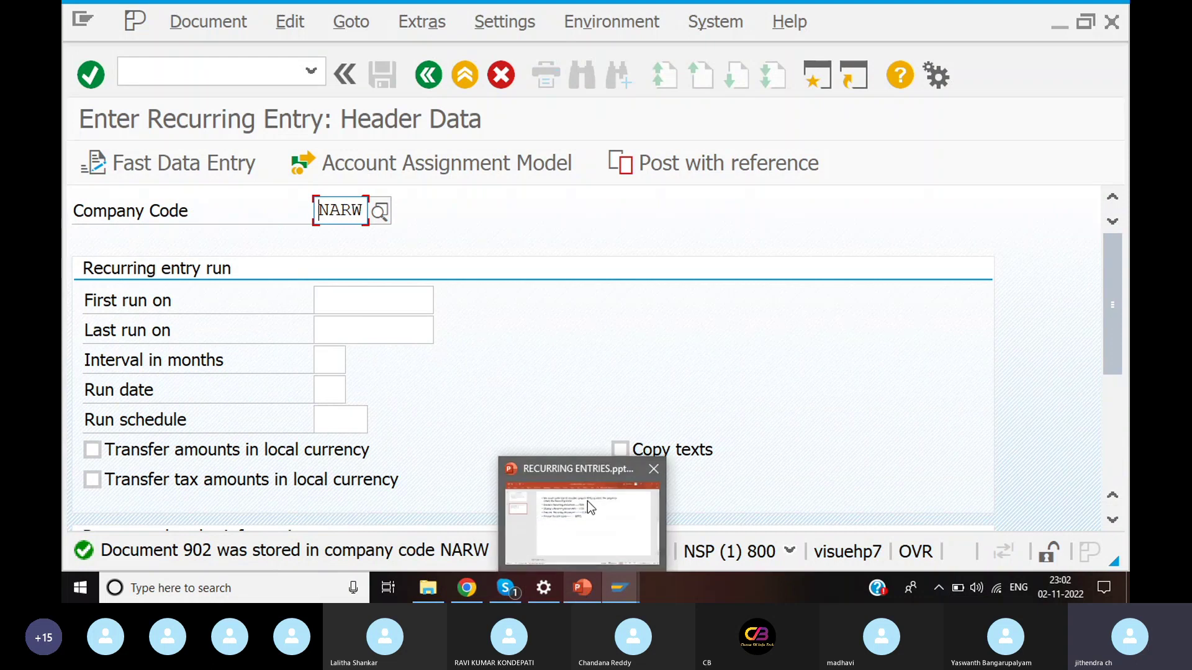
mouse_move(587, 500)
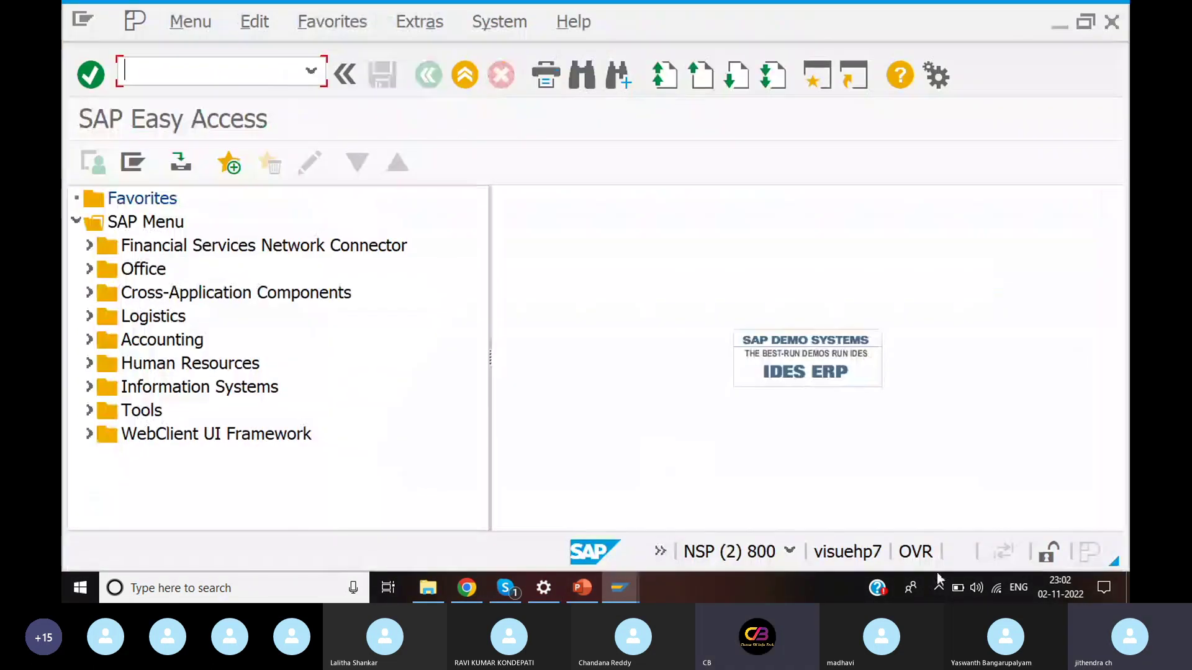
List company code NARW's recurring entry documents 901 and 902 with F.15
text(f.15)
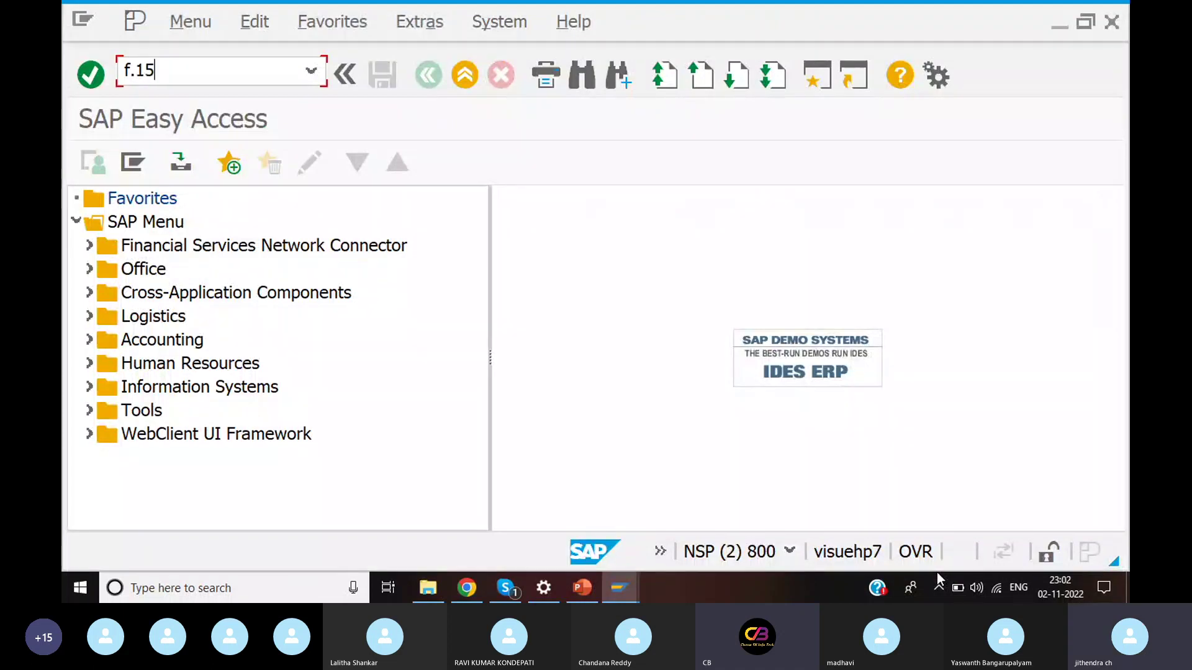
key(Return)
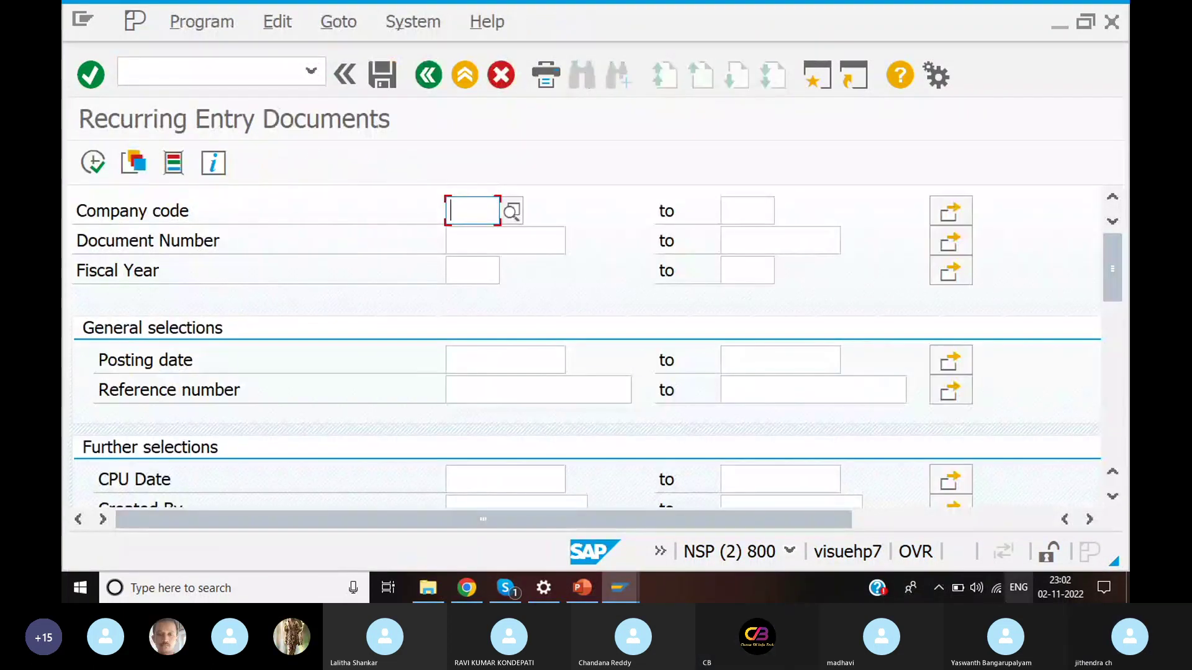
text(na)
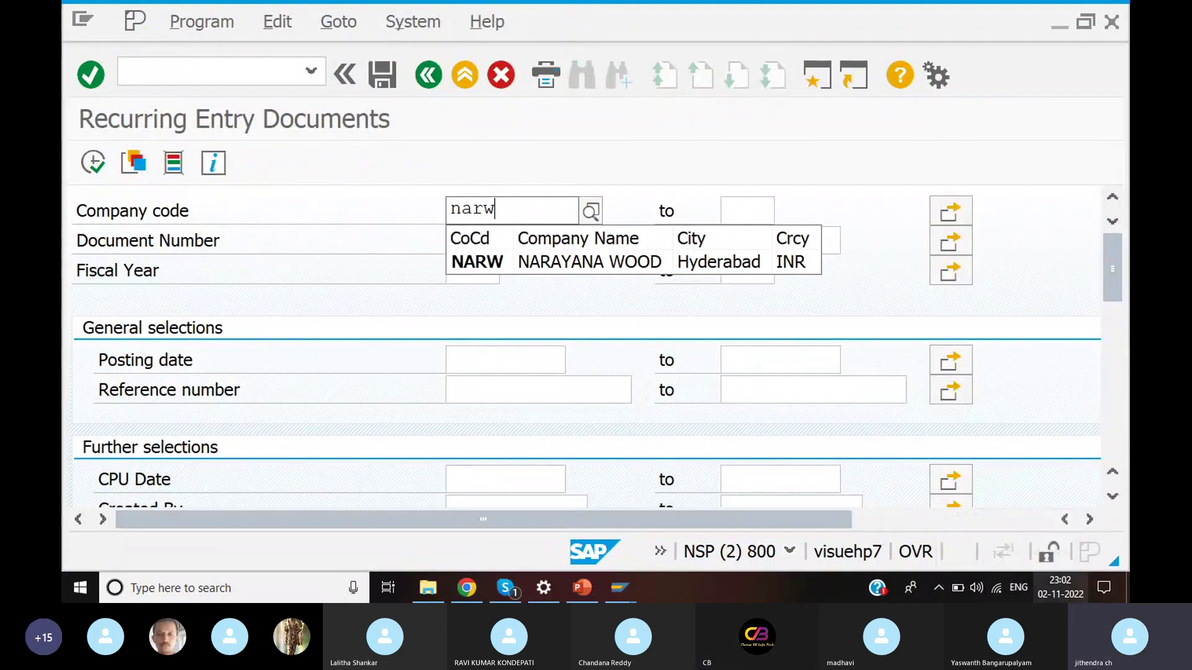
text(rw)
click(481, 261)
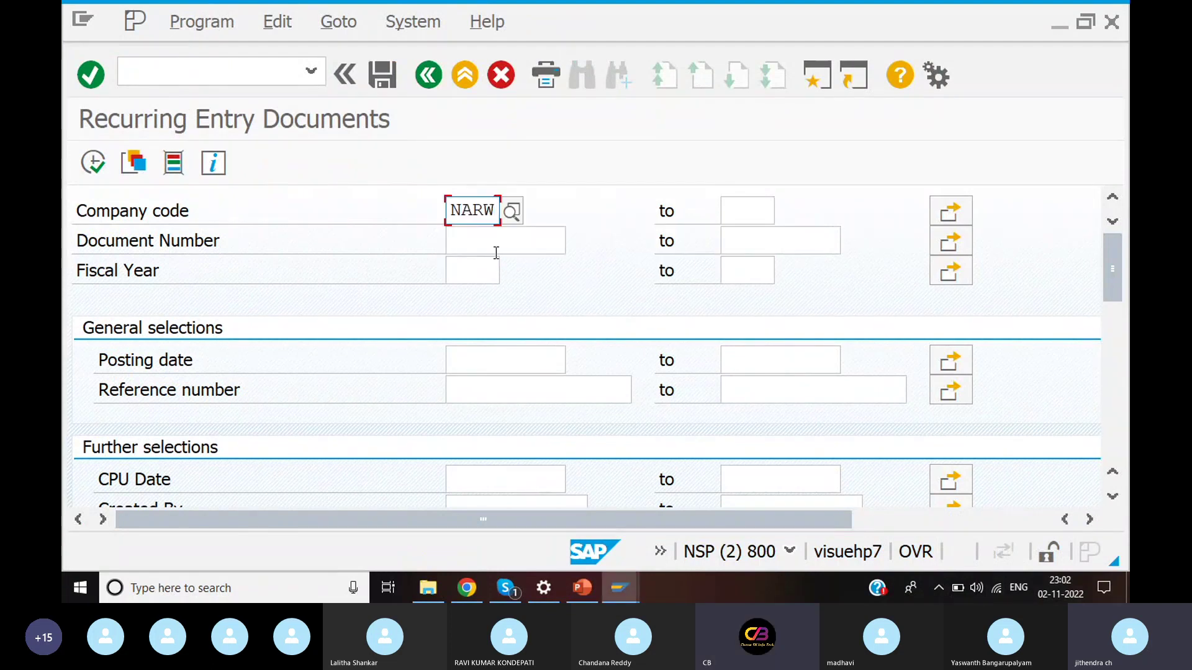
scroll(416, 226, down, 1)
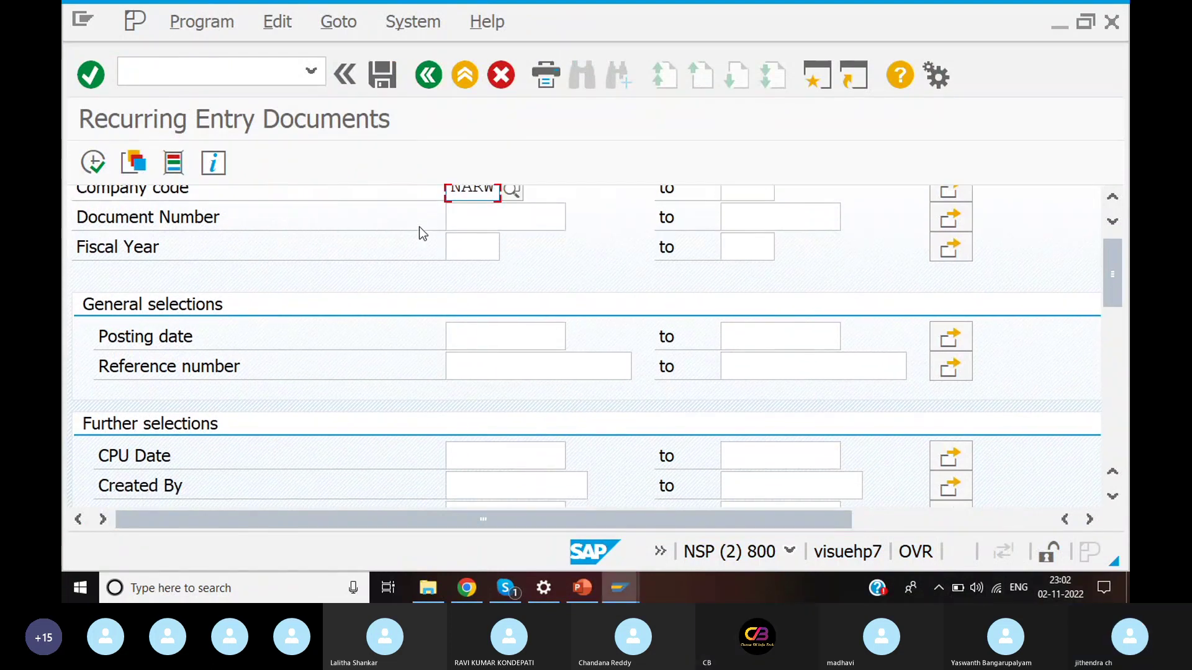
click(94, 162)
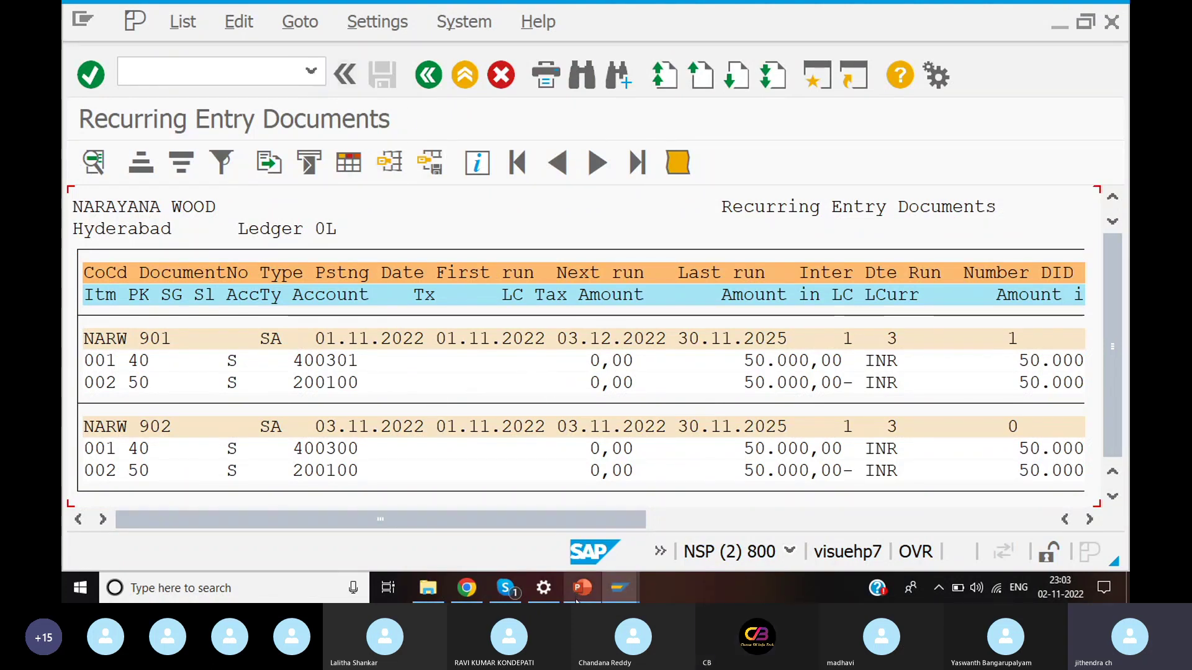
mouse_move(597, 527)
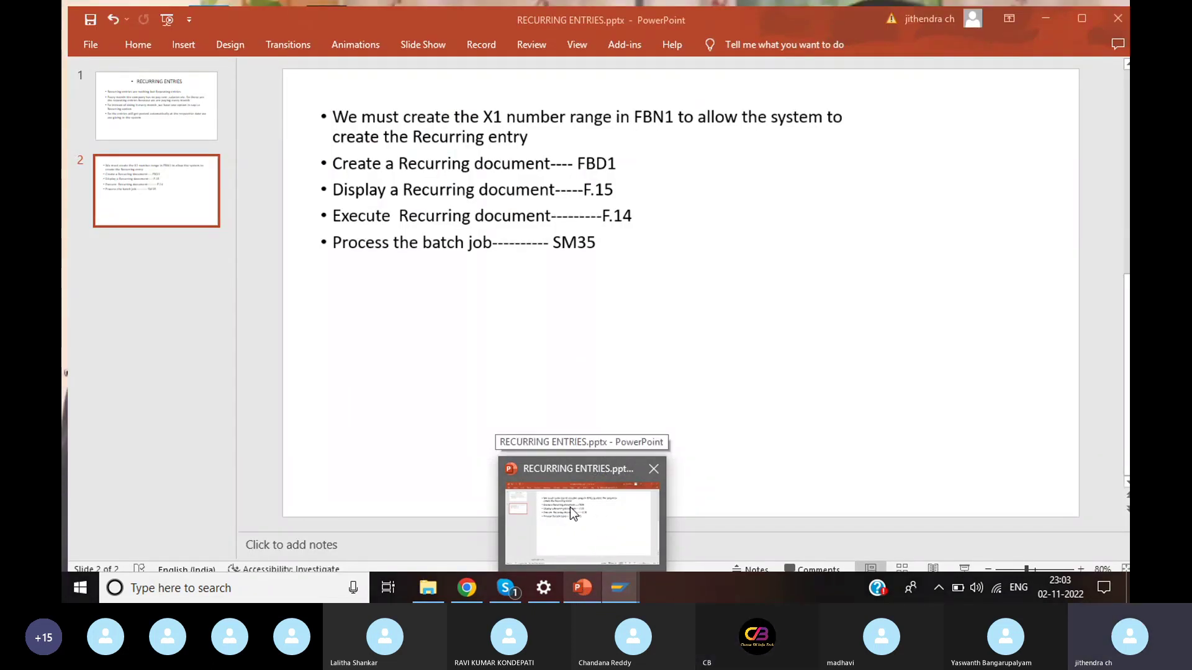
click(597, 516)
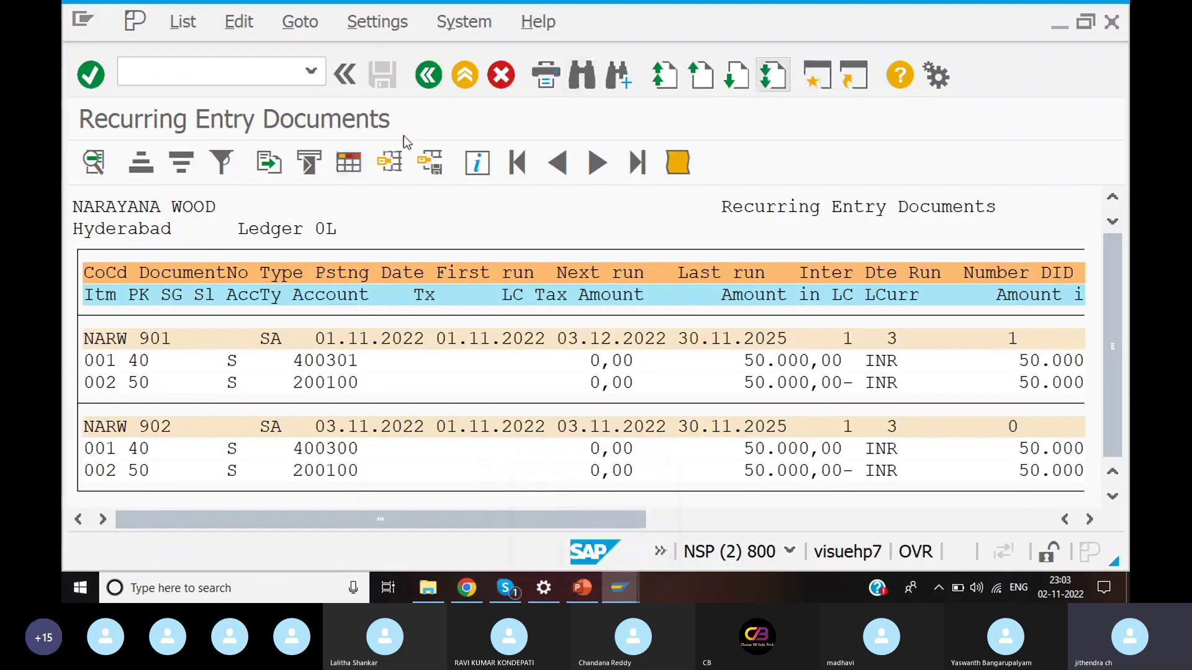
Start F.14 with company code NARW, fiscal year 2022 and document type SA
text(f.14)
key(Return)
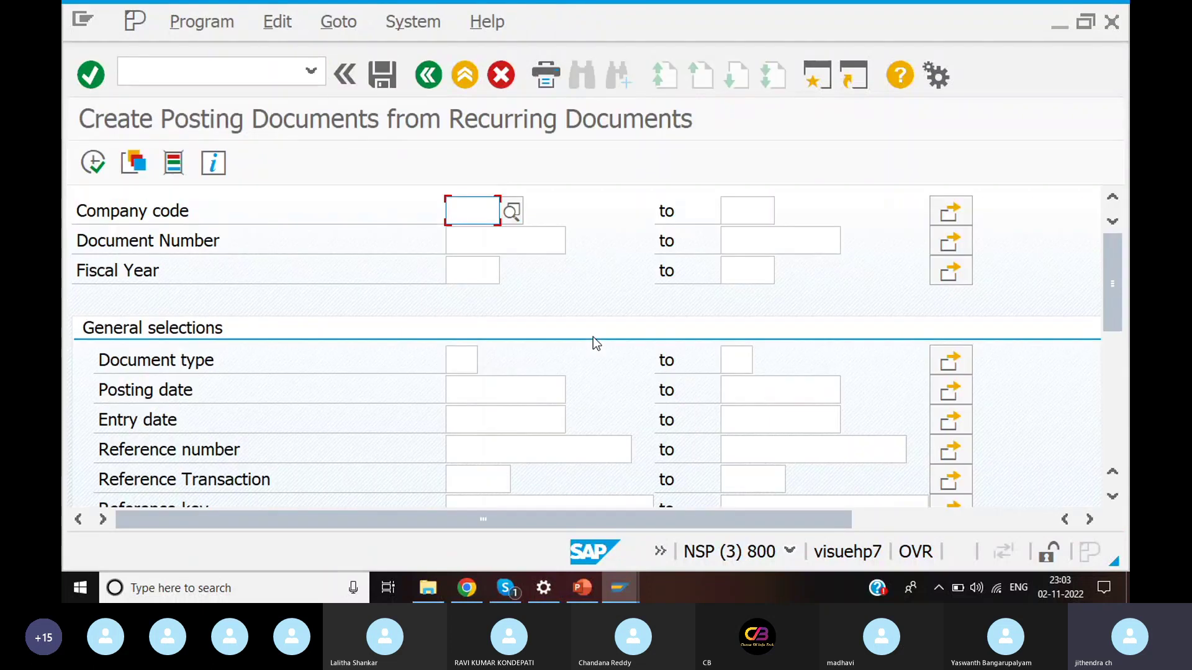
text(narw)
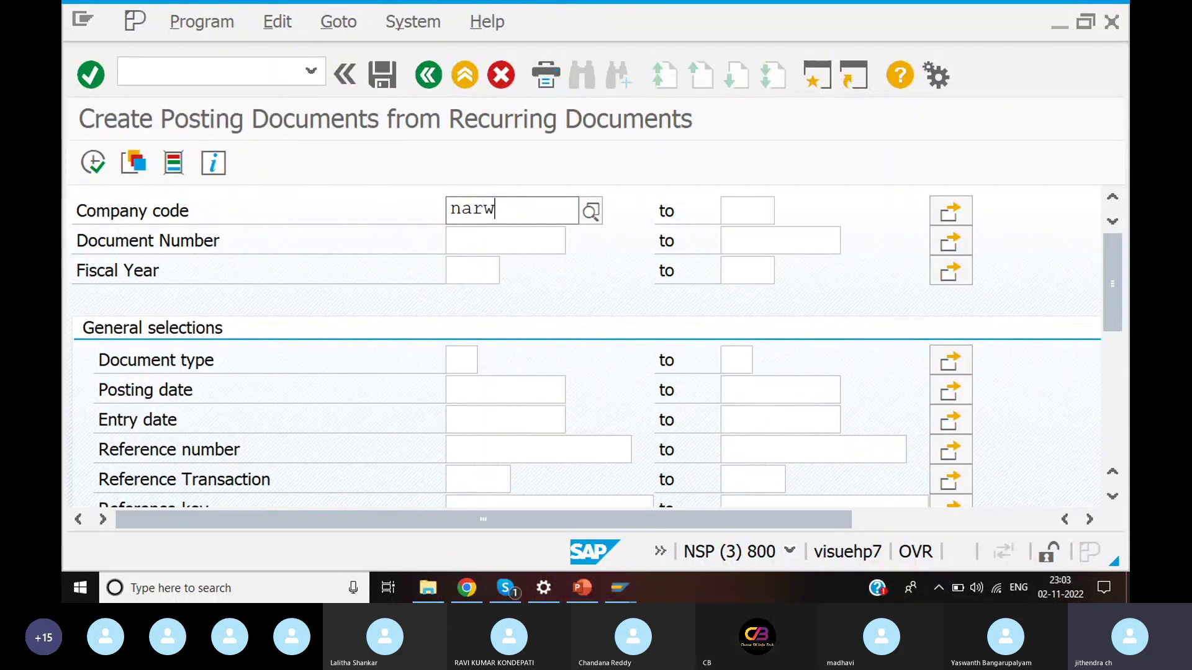
click(468, 260)
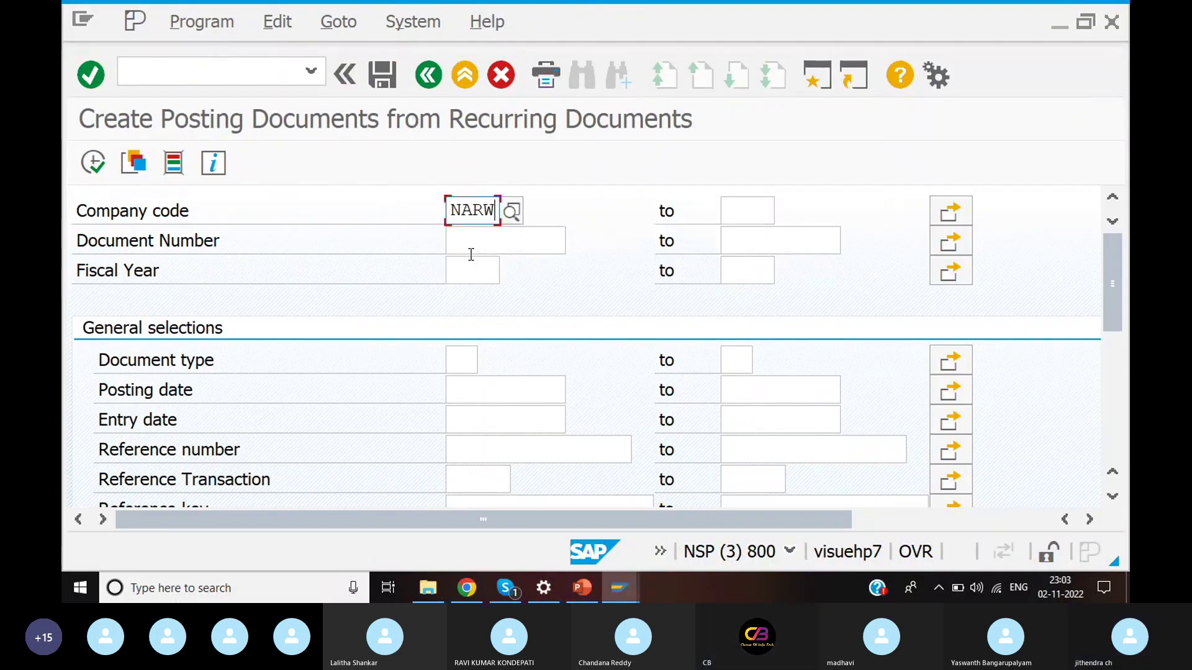
click(471, 271)
text(2022)
click(465, 361)
text(sa)
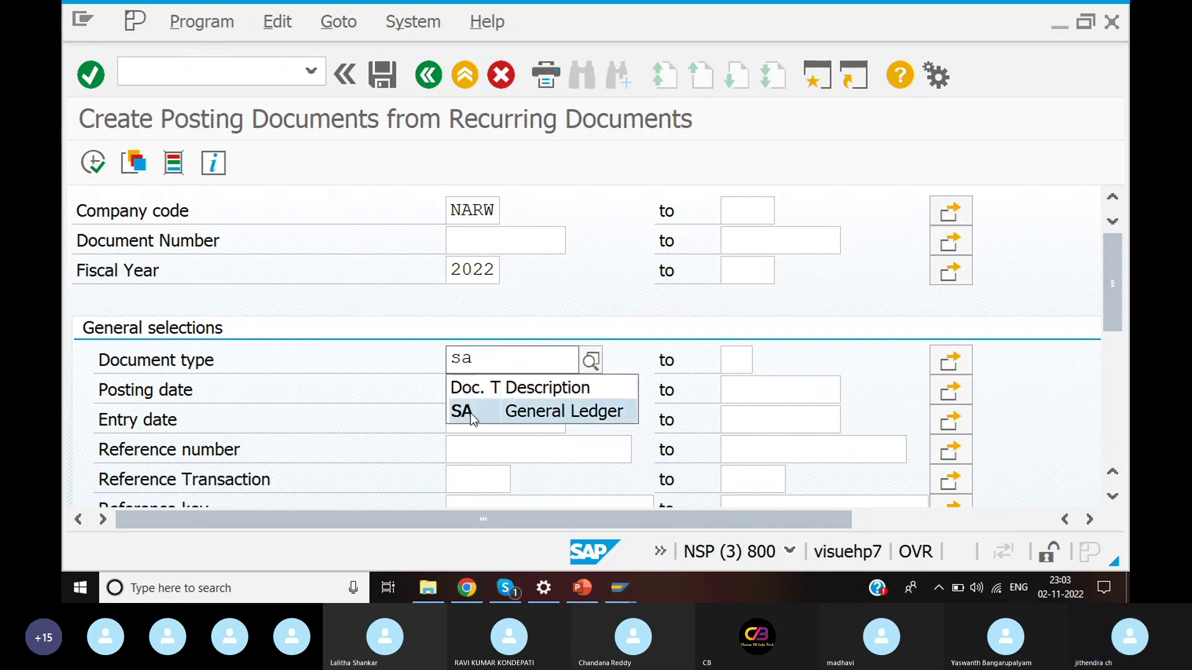
click(470, 410)
Set the settlement period from 01.11.2022 to 30.11.2025
scroll(469, 407, down, 4)
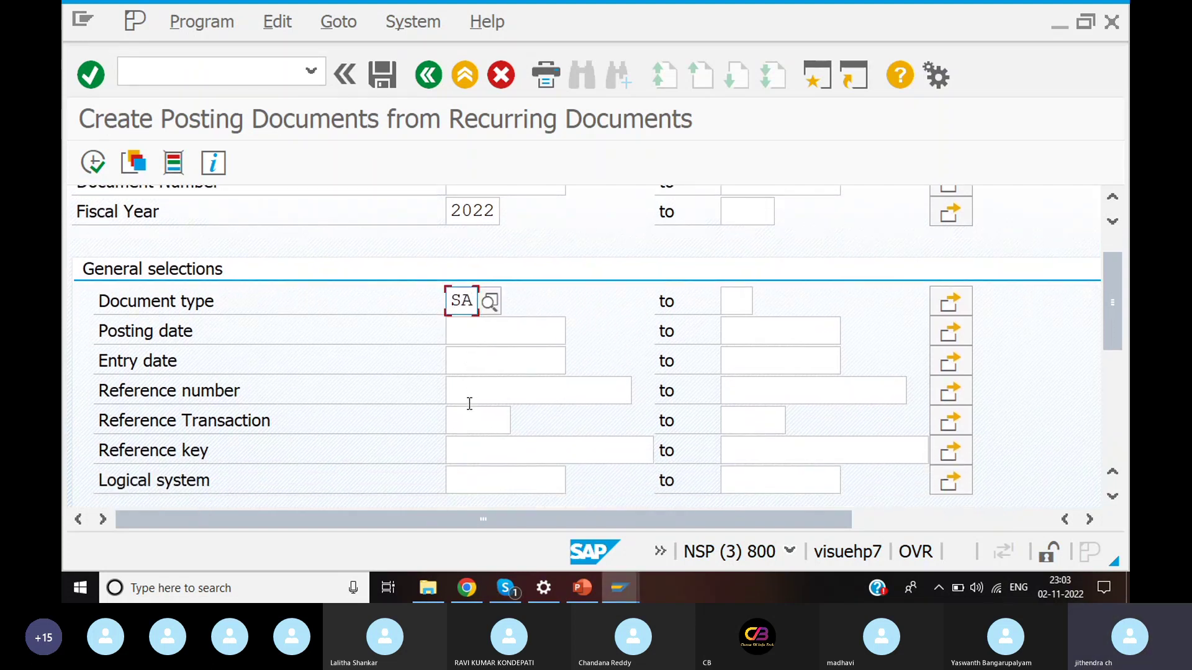
scroll(469, 404, down, 5)
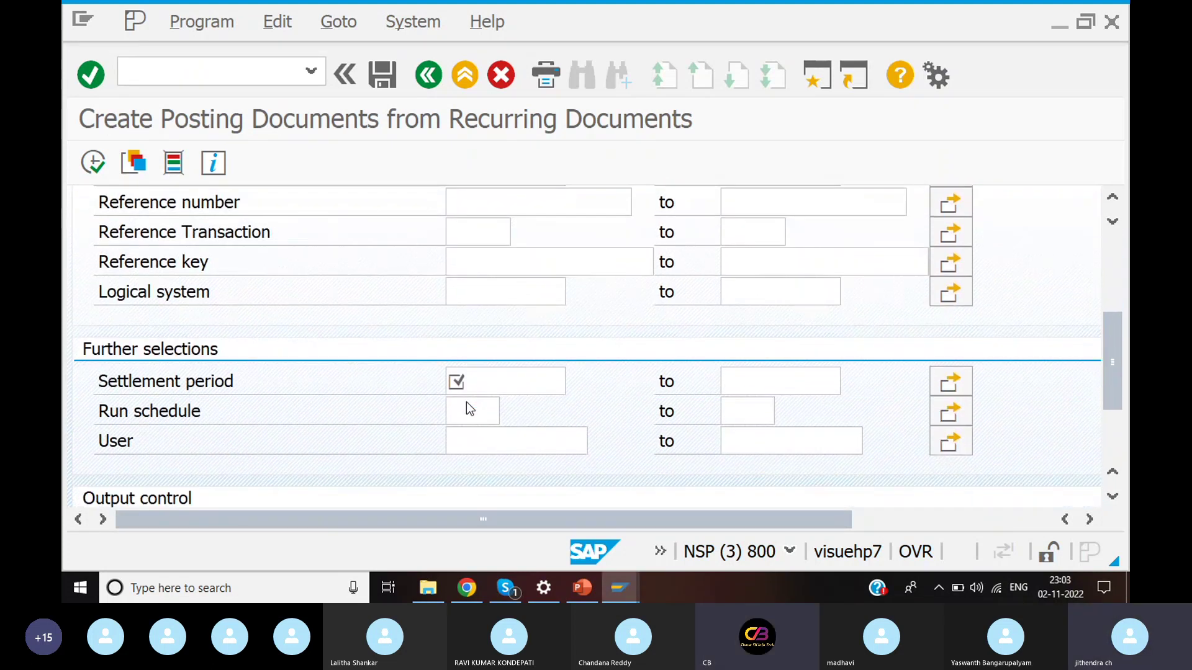
click(464, 384)
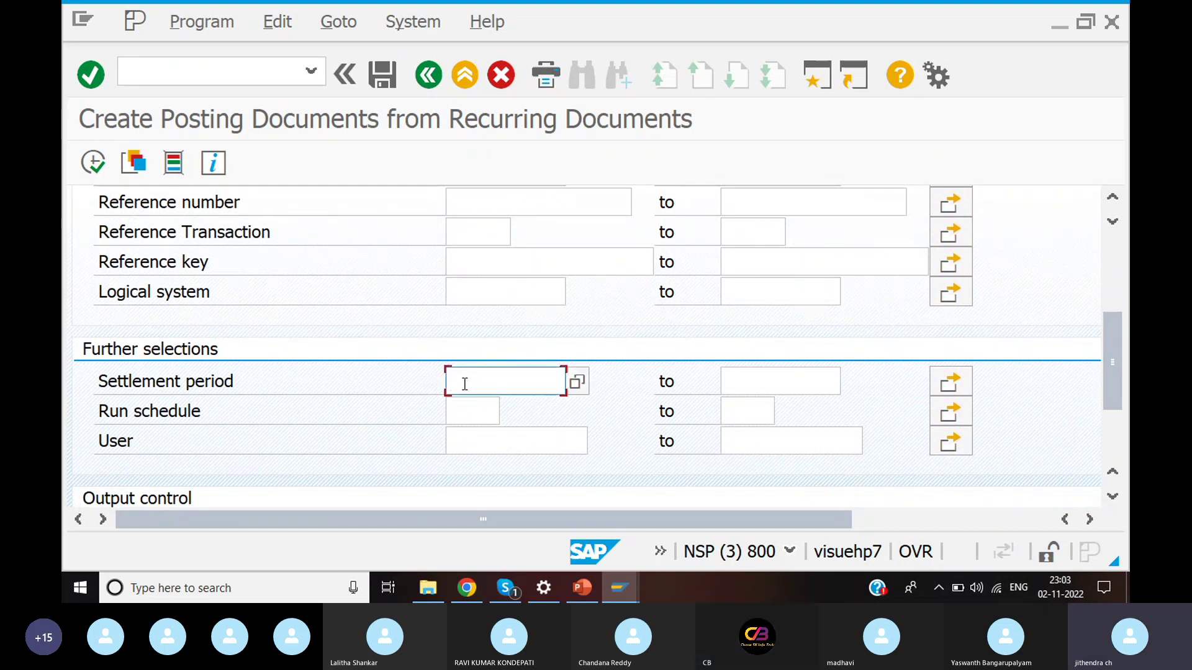
text(01)
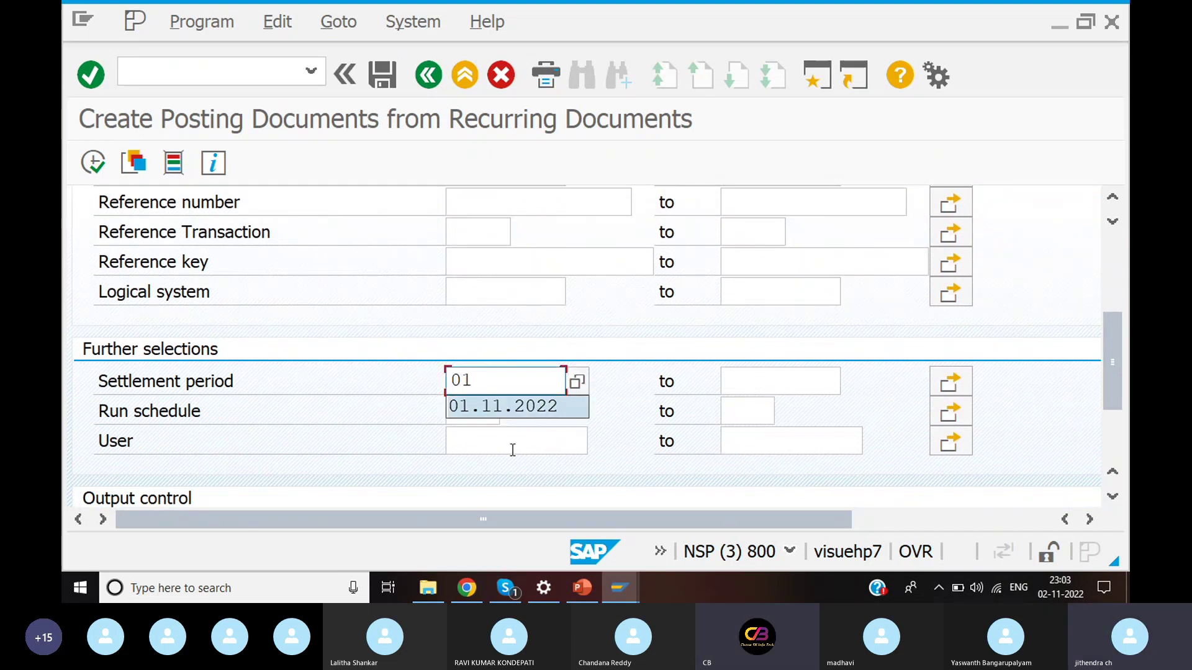
click(496, 407)
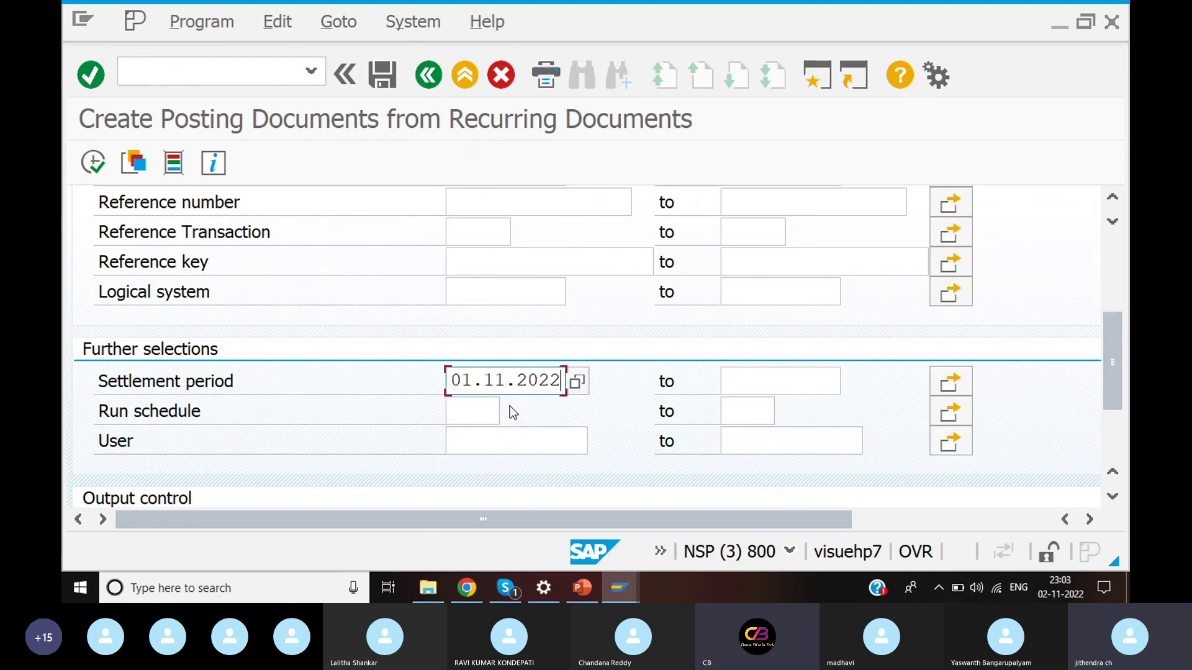
click(749, 374)
text(3)
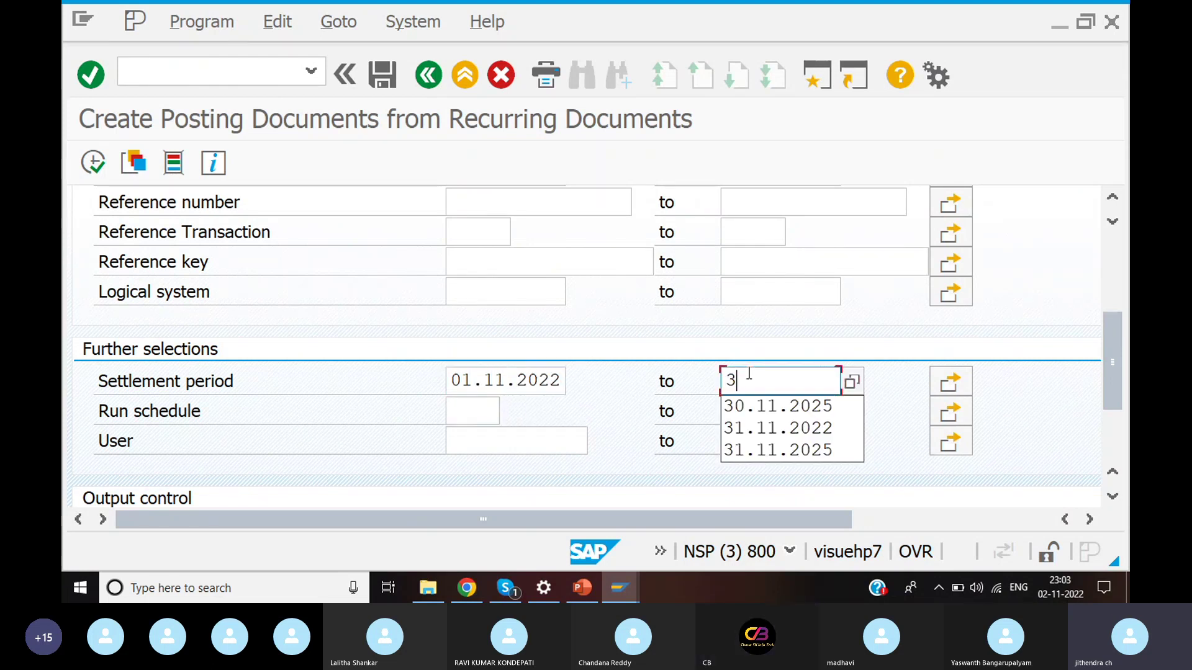
click(782, 407)
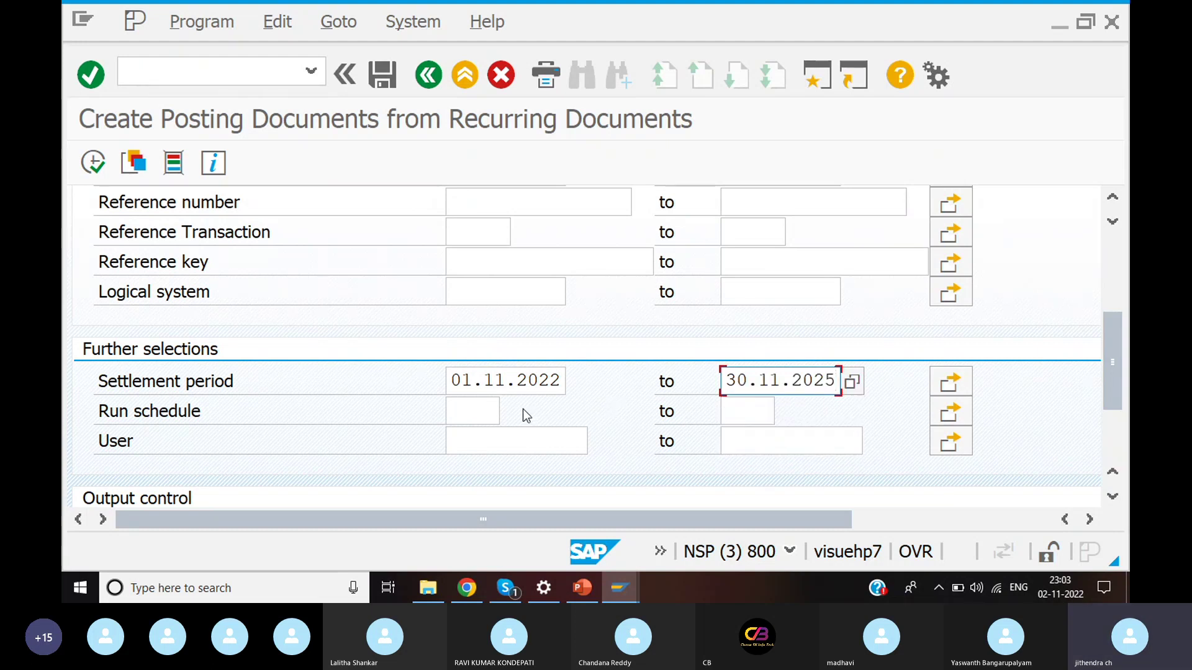
Name the batch input session NOV and execute to create it
scroll(518, 406, down, 4)
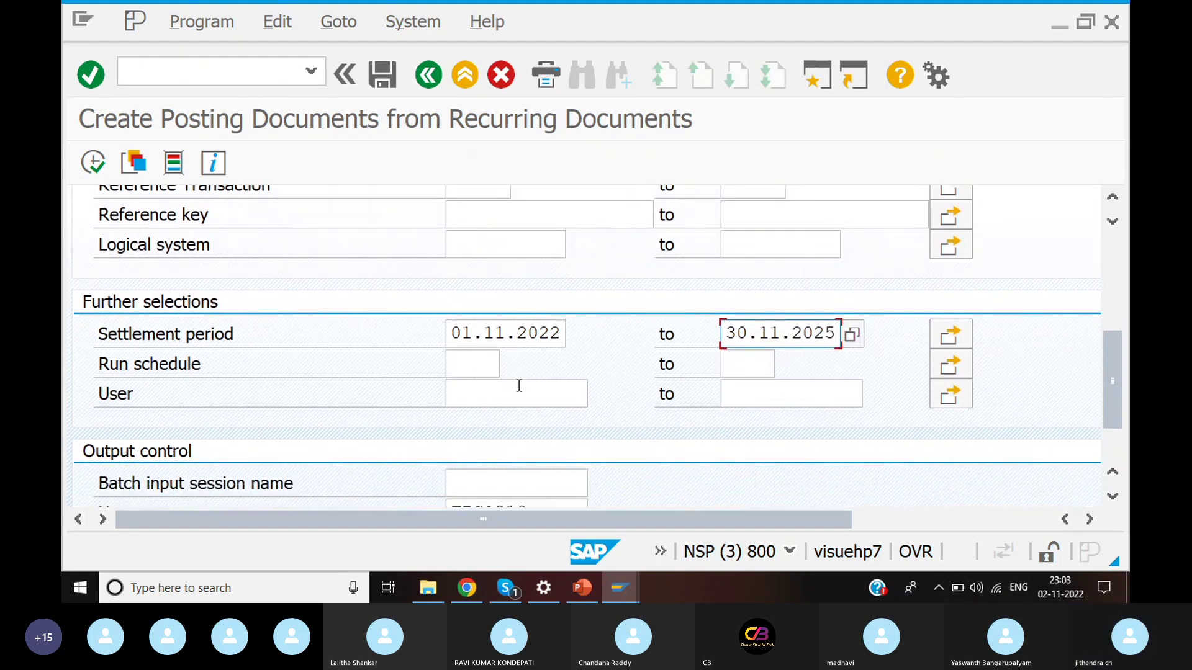
scroll(528, 386, down, 1)
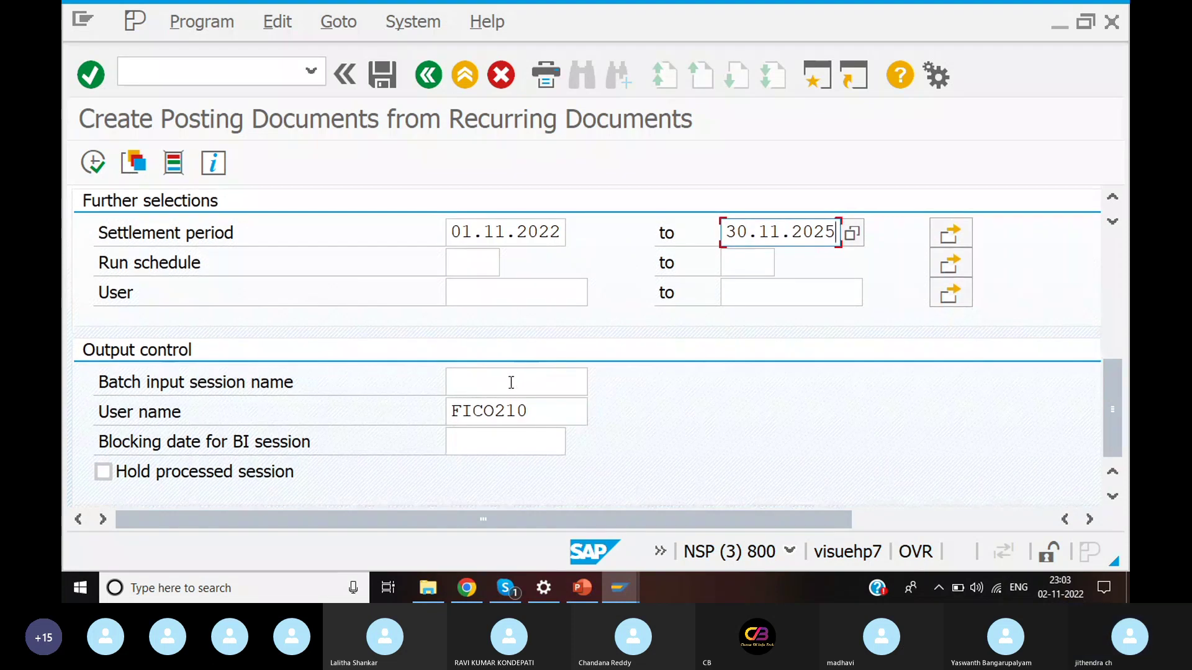
click(580, 390)
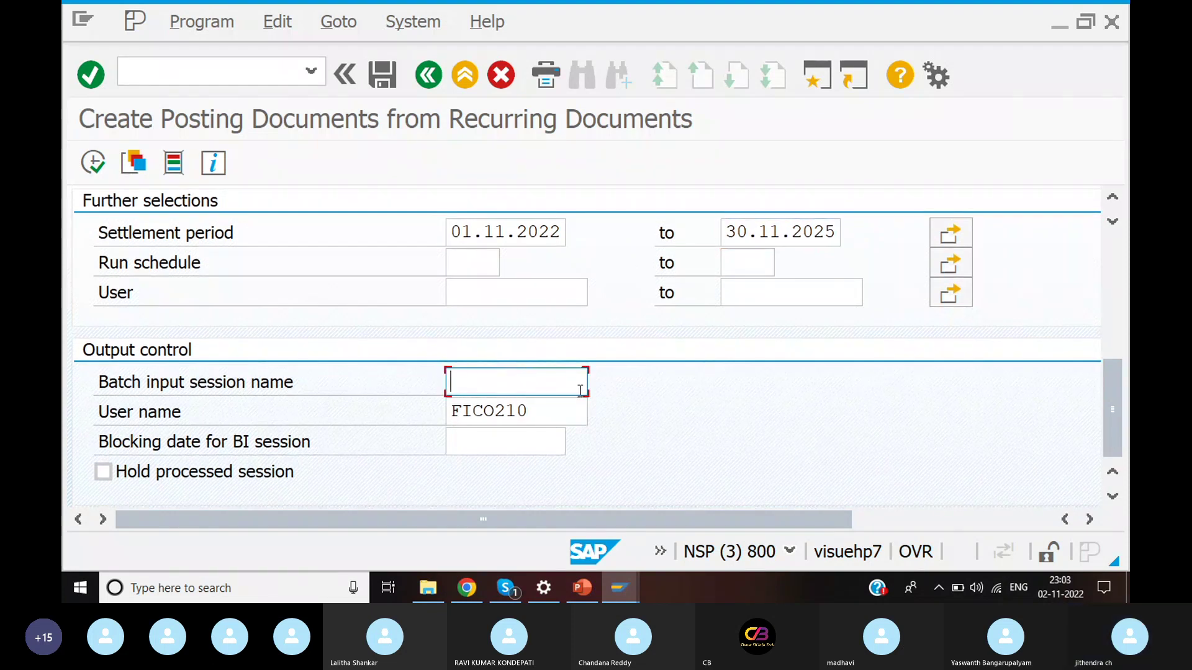
text(NOV)
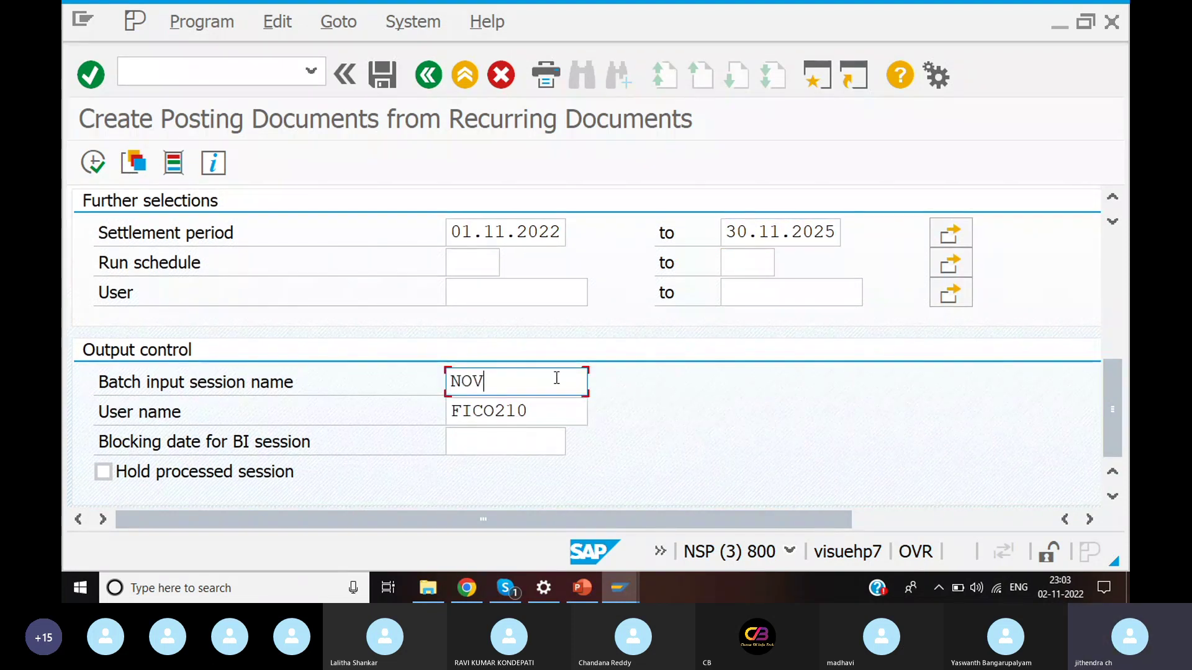
click(96, 156)
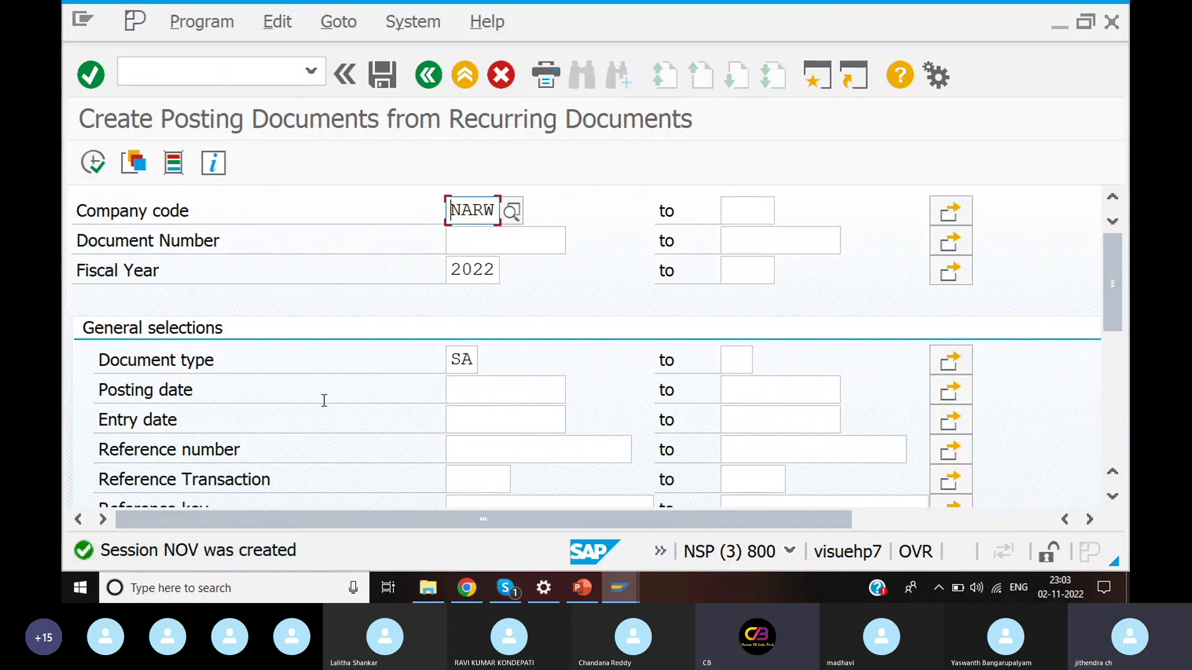
mouse_move(581, 591)
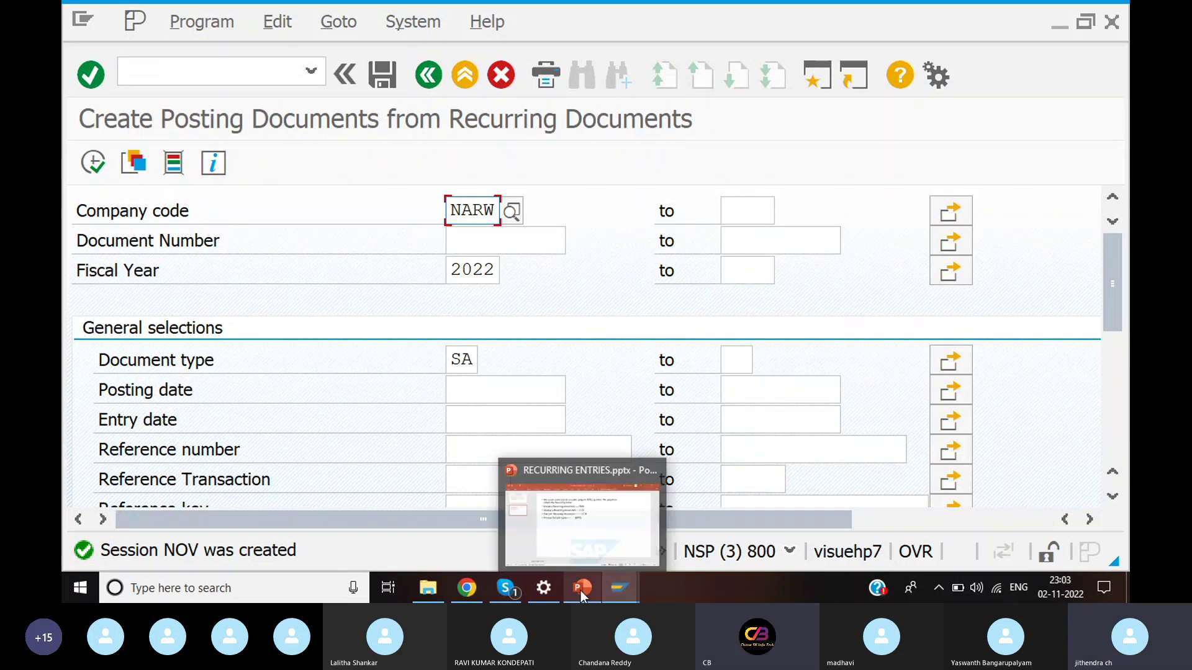
mouse_move(595, 528)
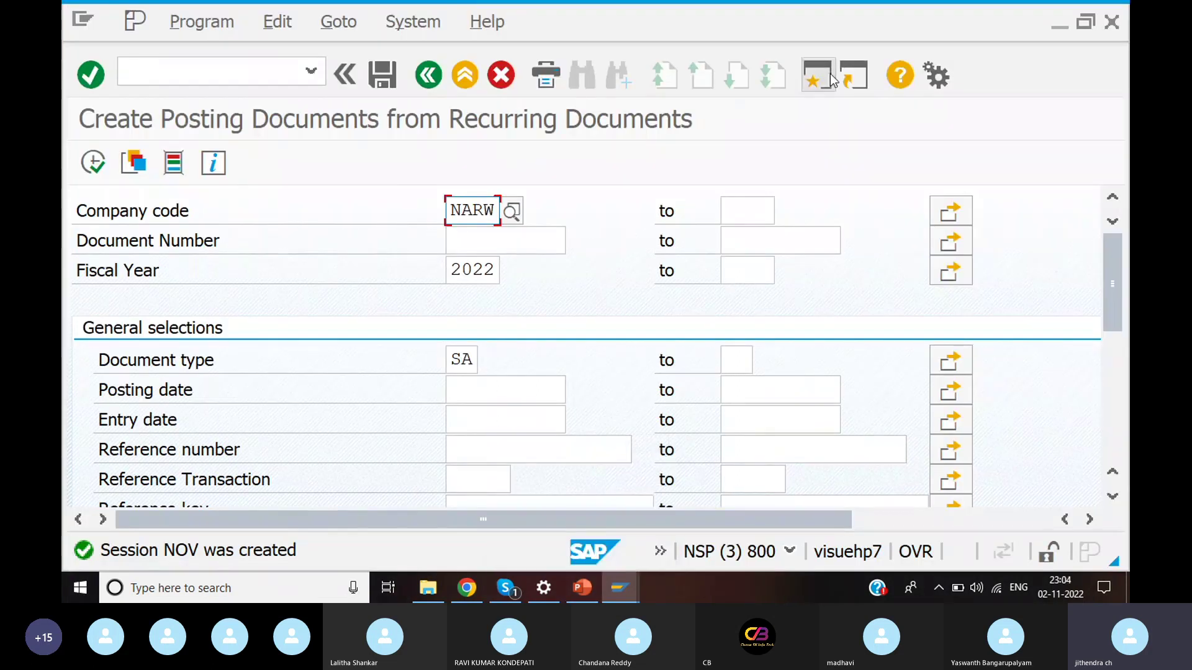
Open the batch input sessions overview in a new session with SM35
click(830, 78)
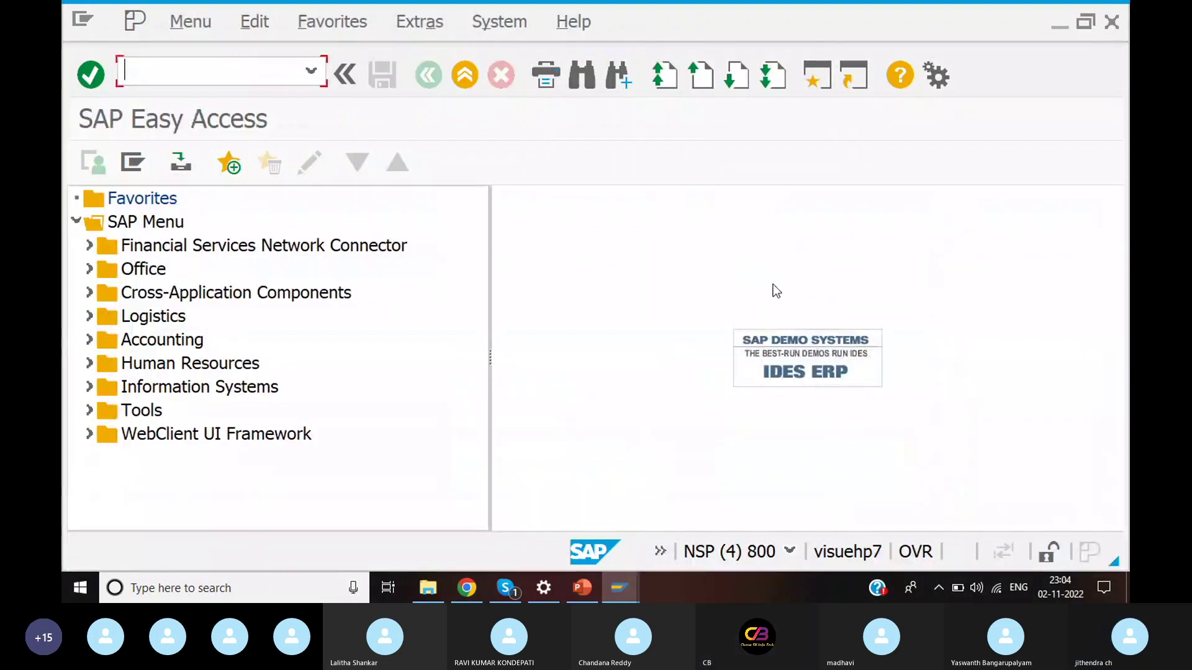
text(SM35)
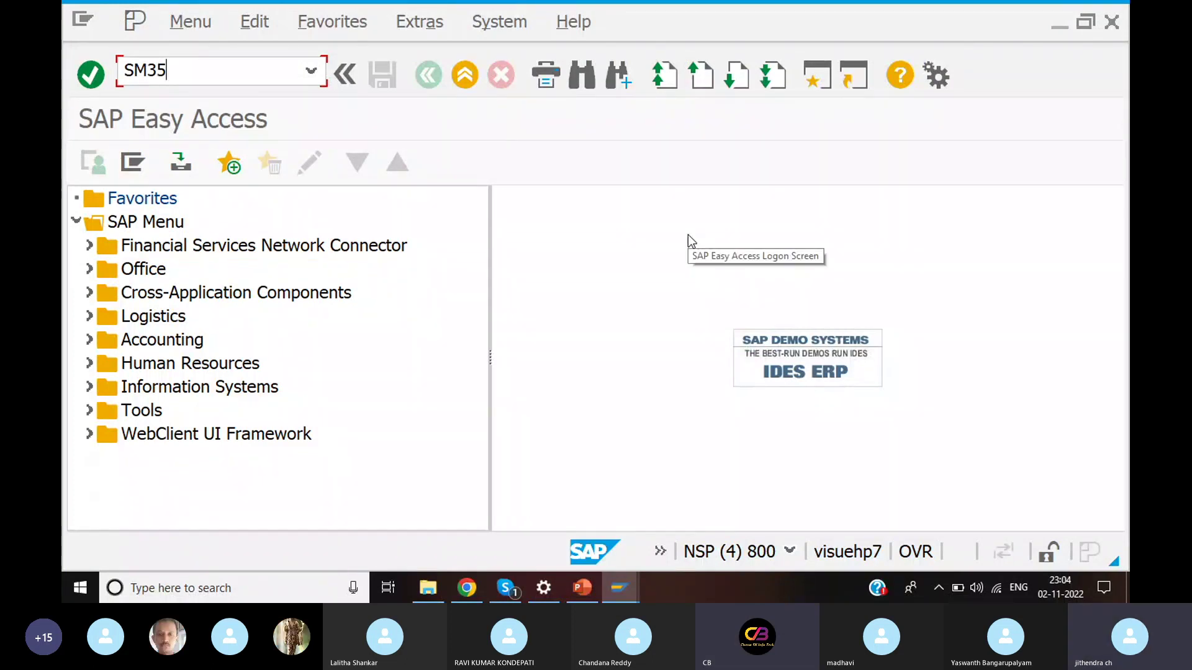
key(Return)
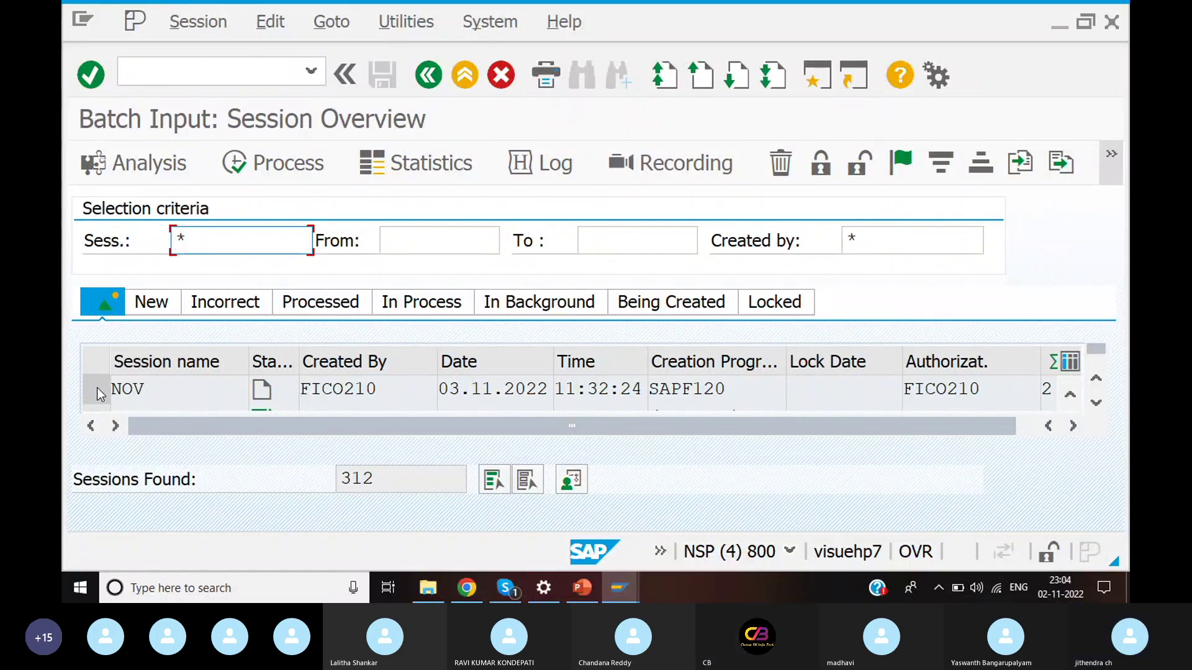
click(96, 387)
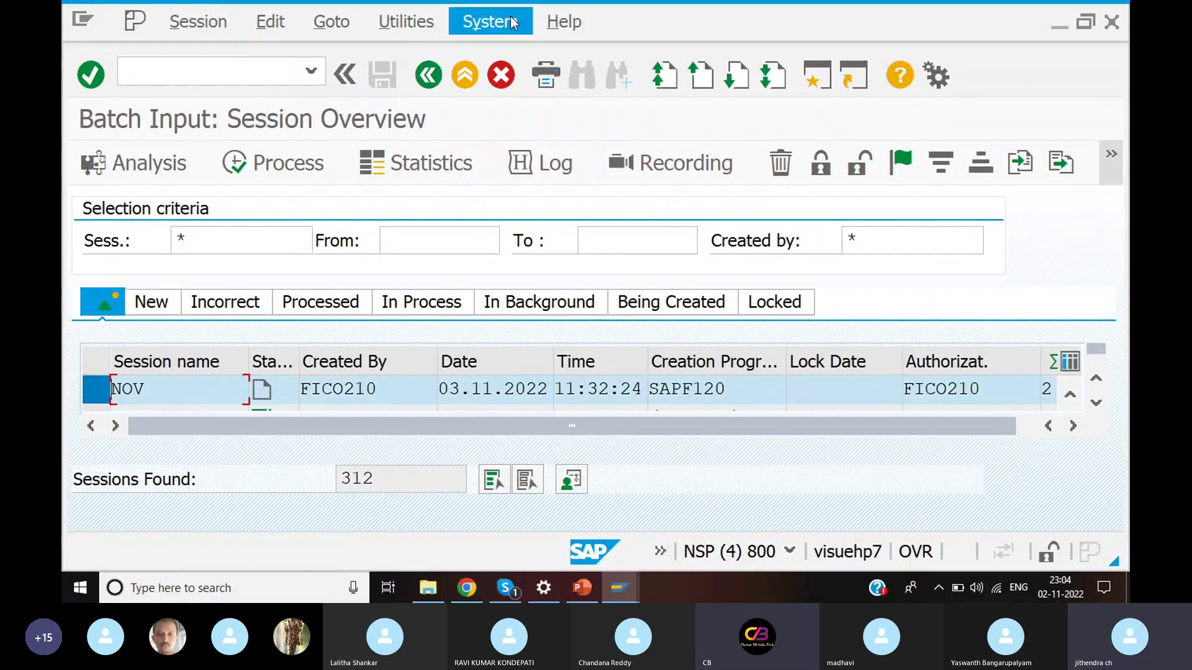
click(490, 22)
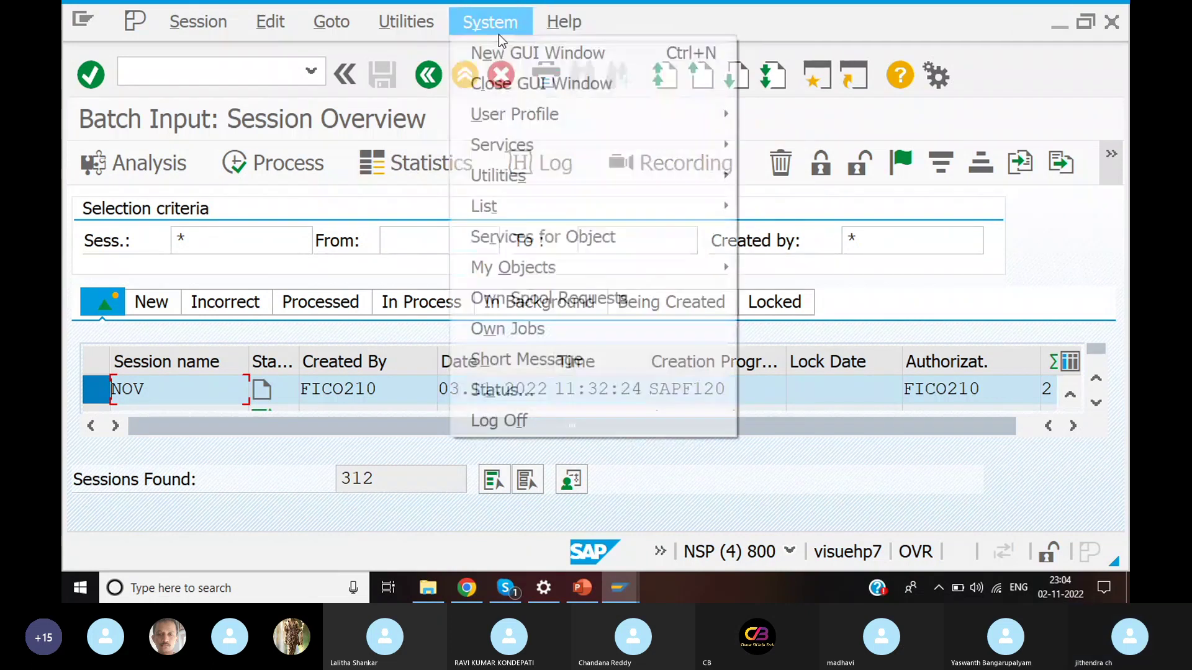
mouse_move(502, 144)
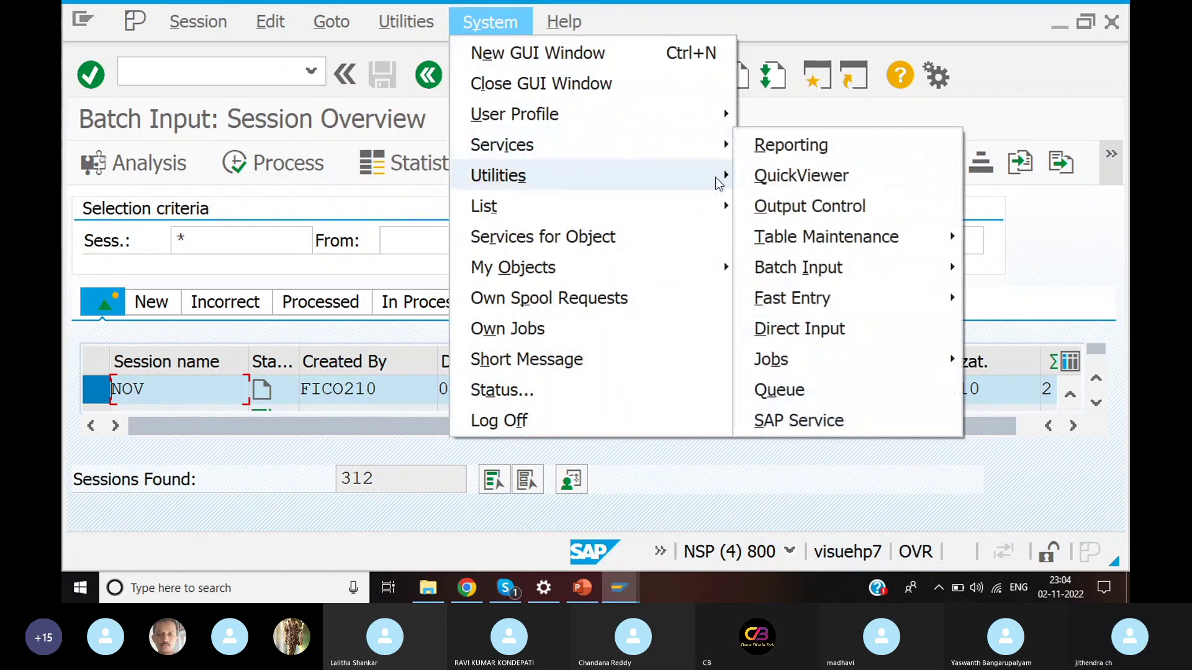
mouse_move(815, 266)
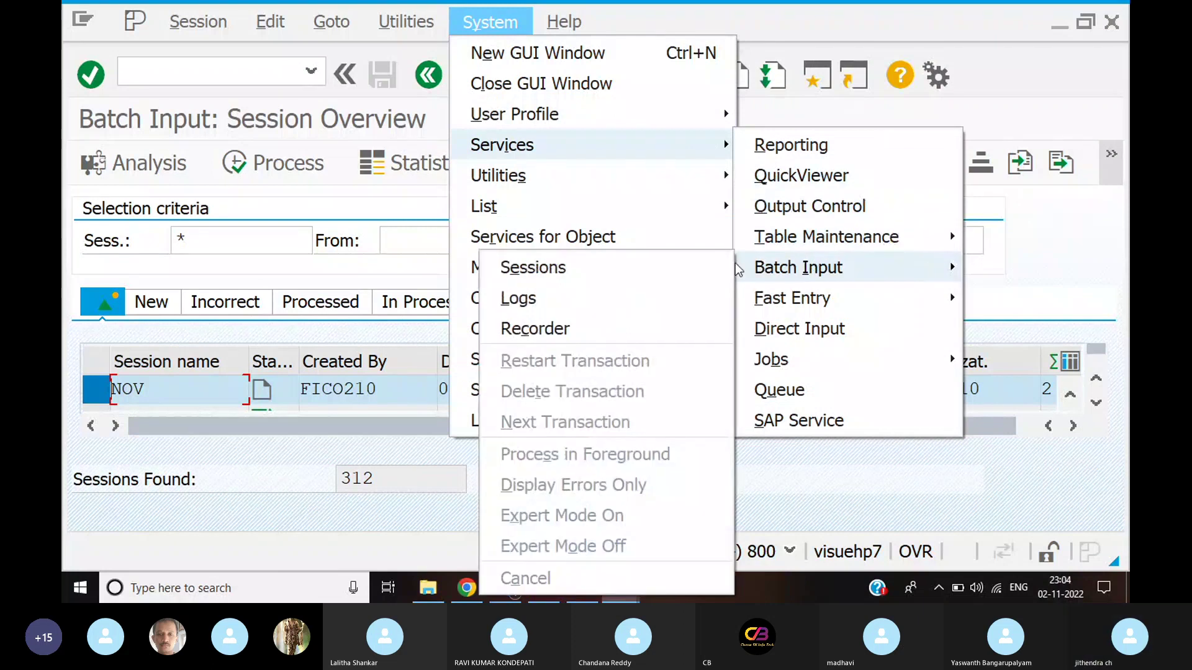
click(642, 269)
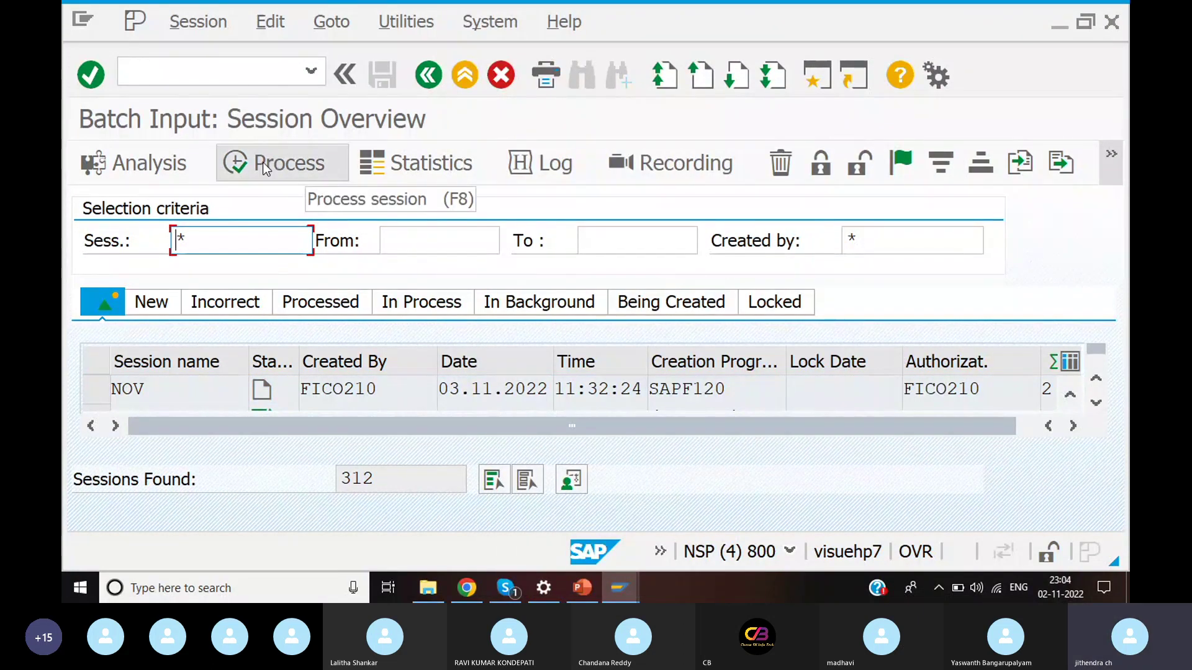
Process session NOV with Display errors only and Expert mode enabled
click(97, 389)
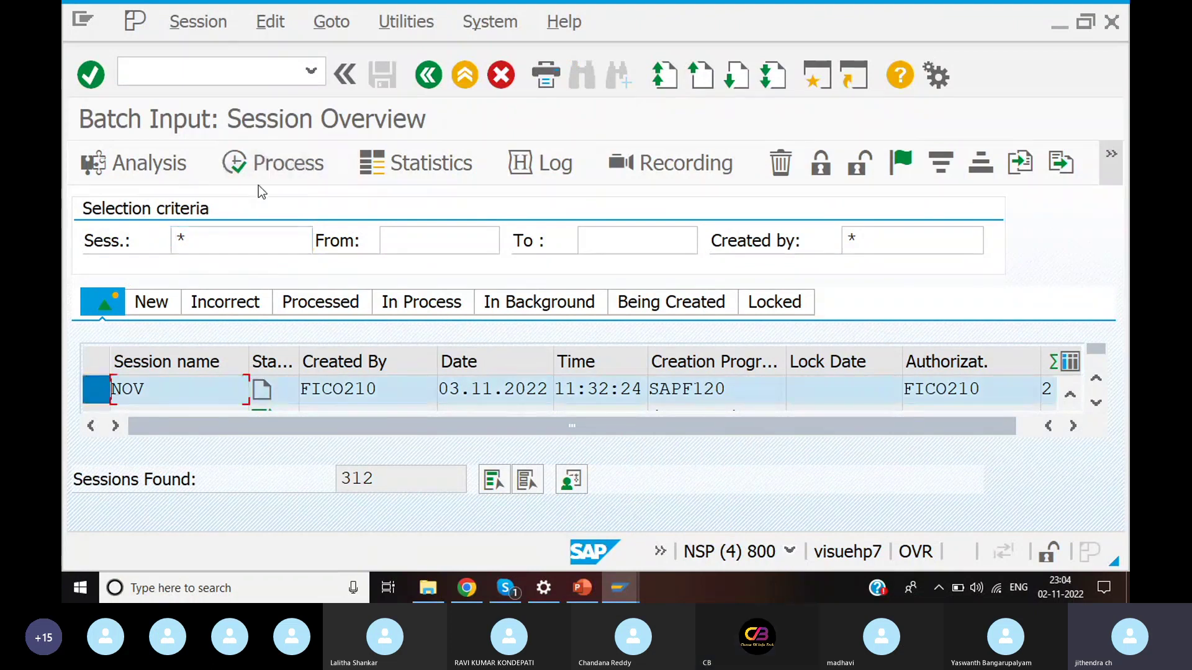
click(260, 167)
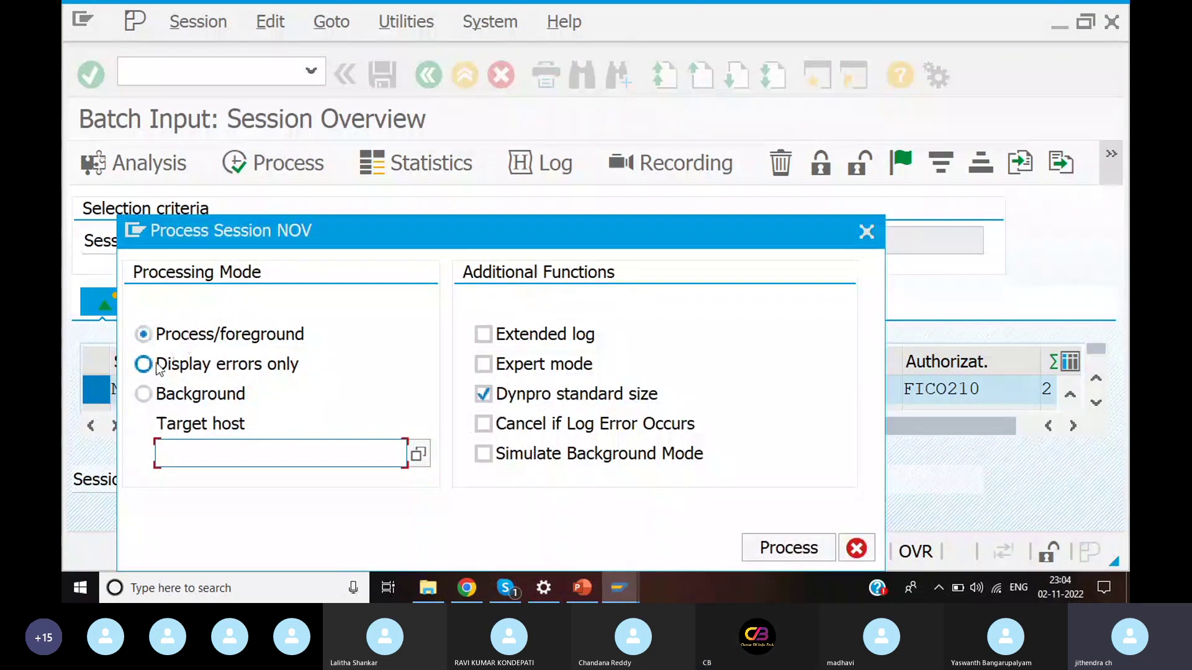
click(152, 367)
click(490, 370)
click(484, 364)
click(795, 547)
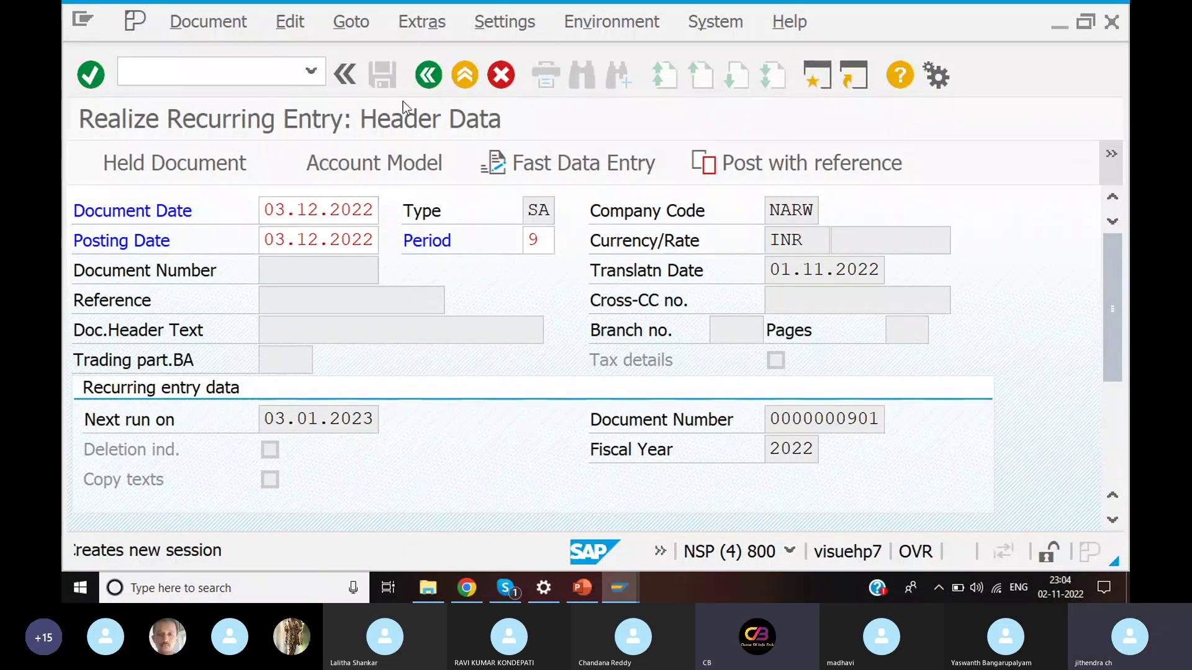
Open OB52 in a new session and position the table at variant NWPV
text(OB)
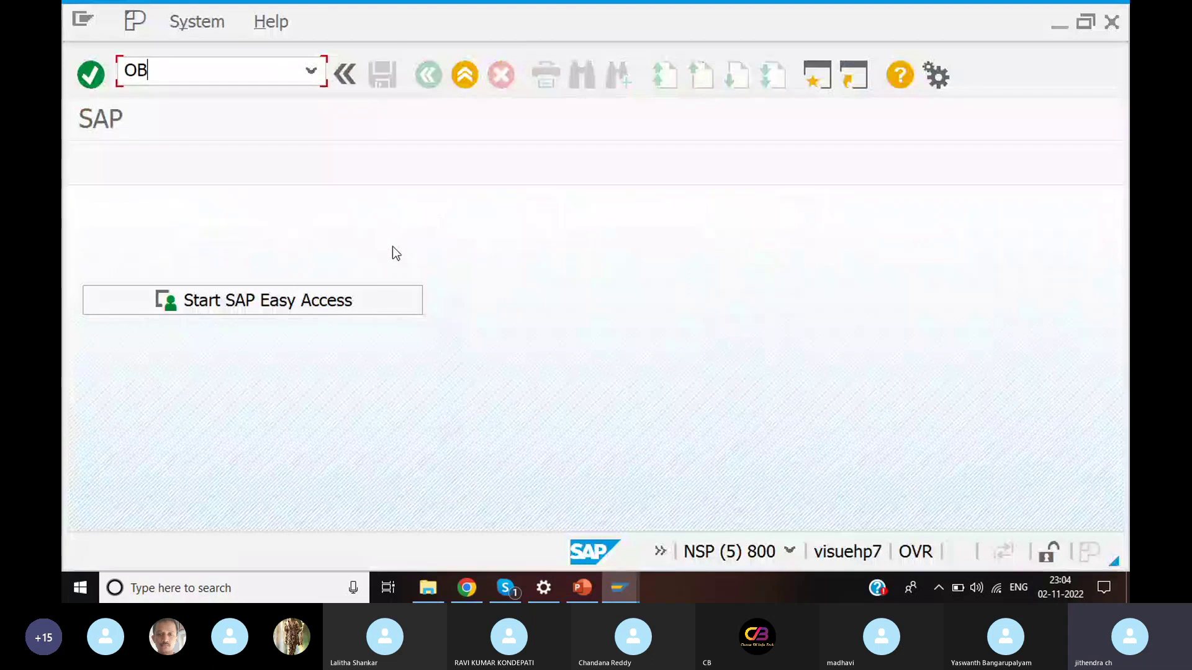
text(52)
key(Return)
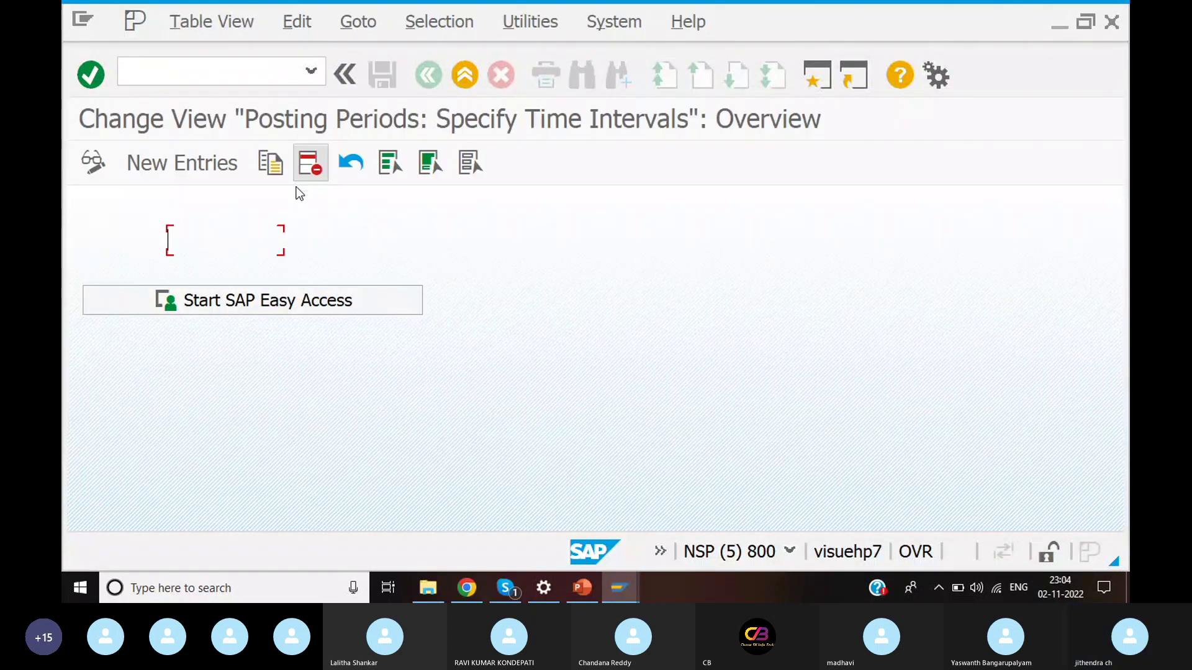
click(323, 480)
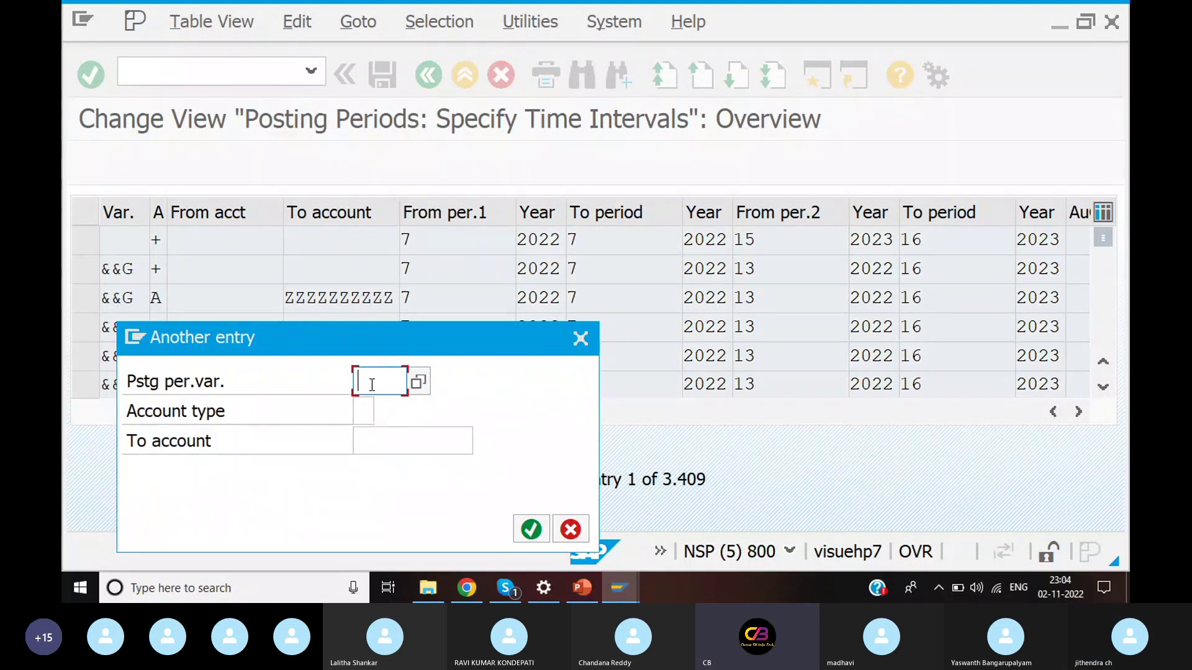
text(NW)
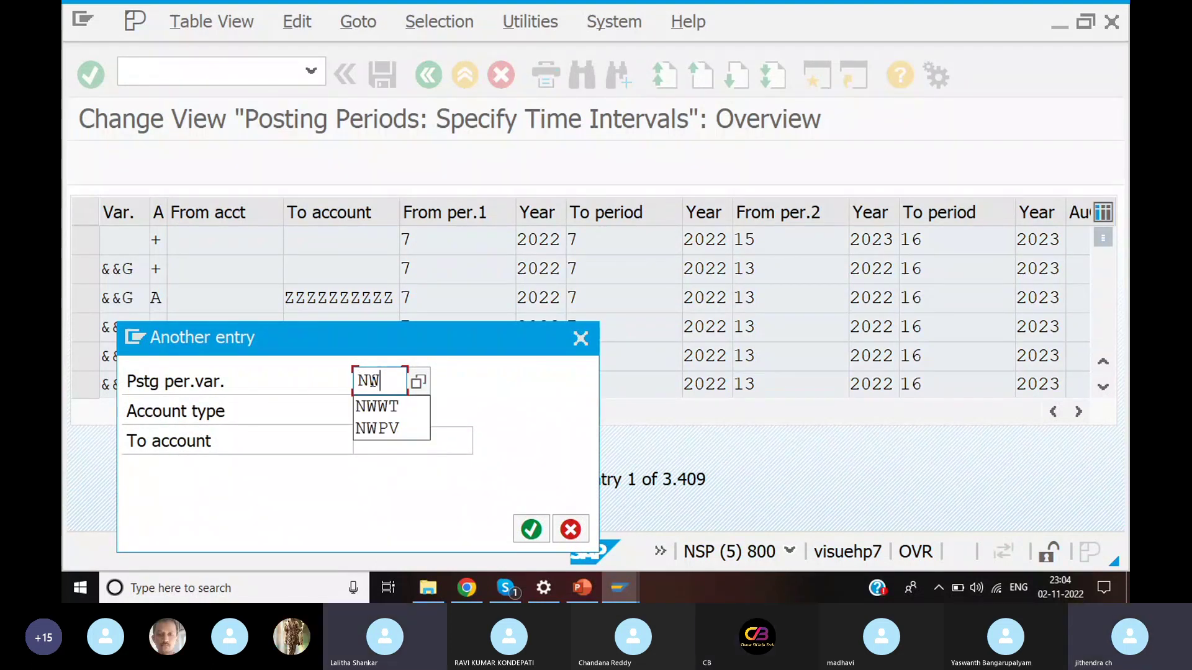
click(393, 428)
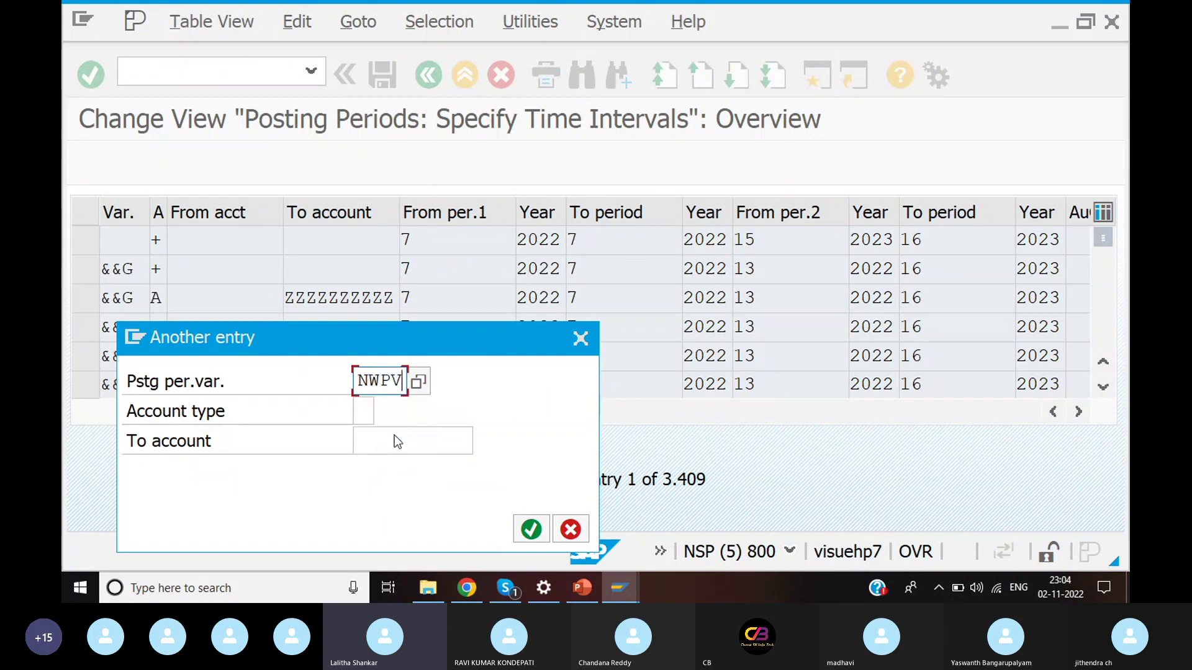
key(Return)
Change From per.1 from 8 to 9 on NWPV rows +, A and D
click(440, 246)
key(BackSpace)
text(9)
key(Down)
text(9)
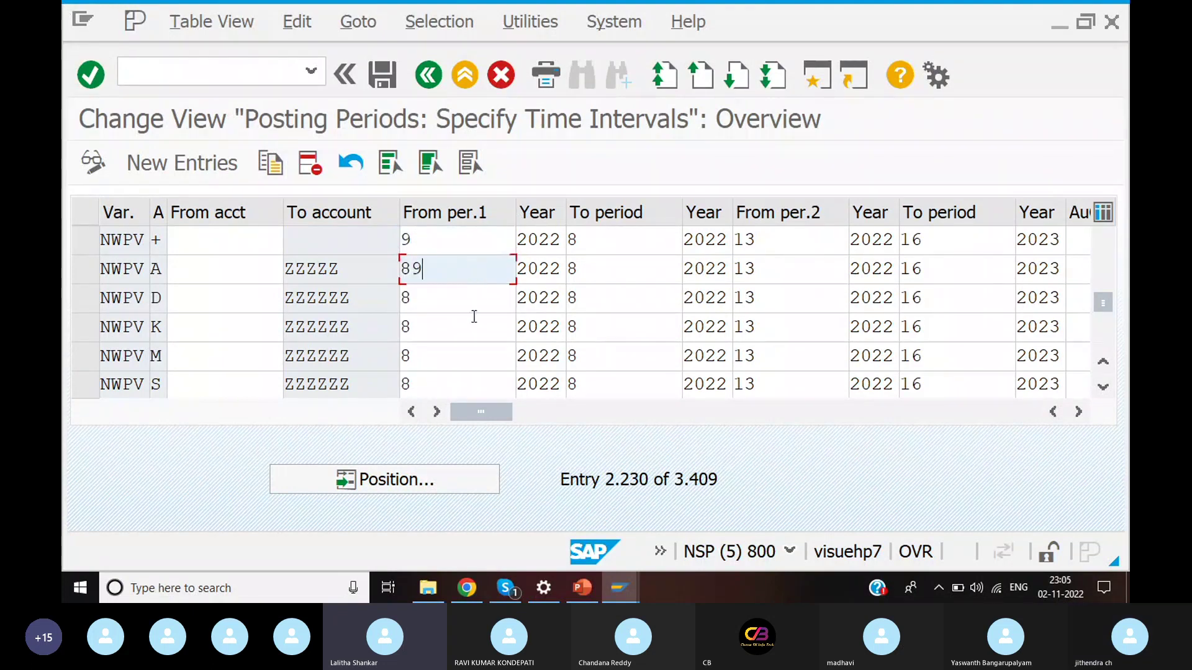
key(BackSpace)
key(BackSpace)
text(9)
key(Down)
key(BackSpace)
text(9)
Change From per.1 to 9 on NWPV rows K, M and S and check the entries
key(Down)
key(BackSpace)
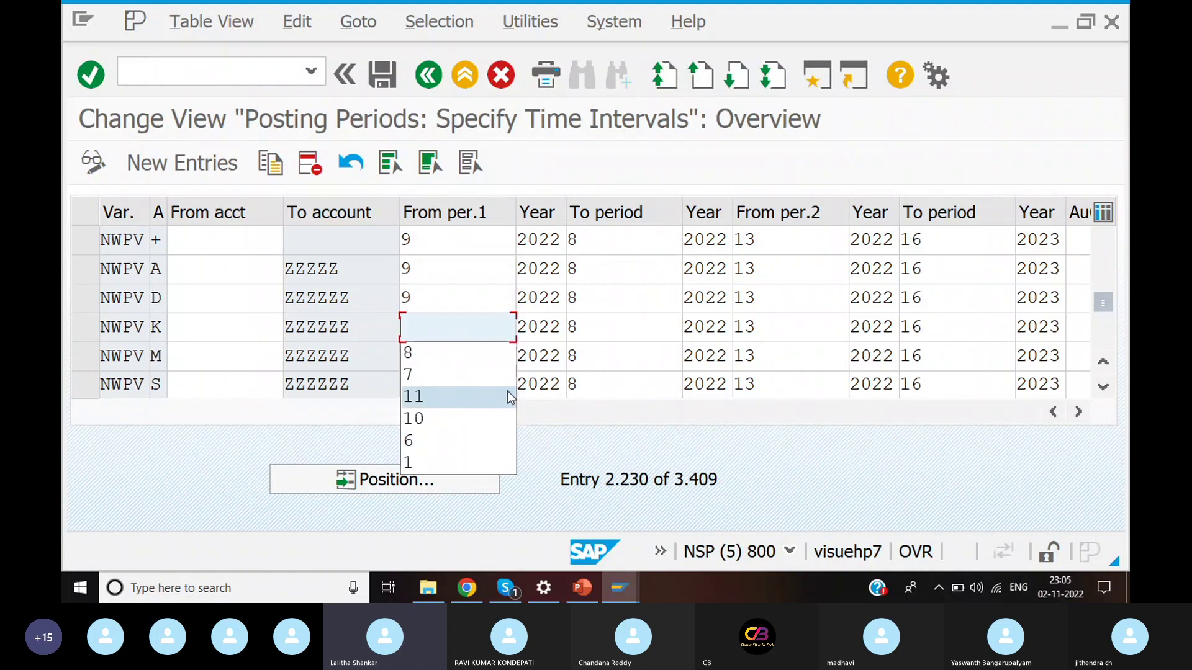
click(457, 327)
text(9)
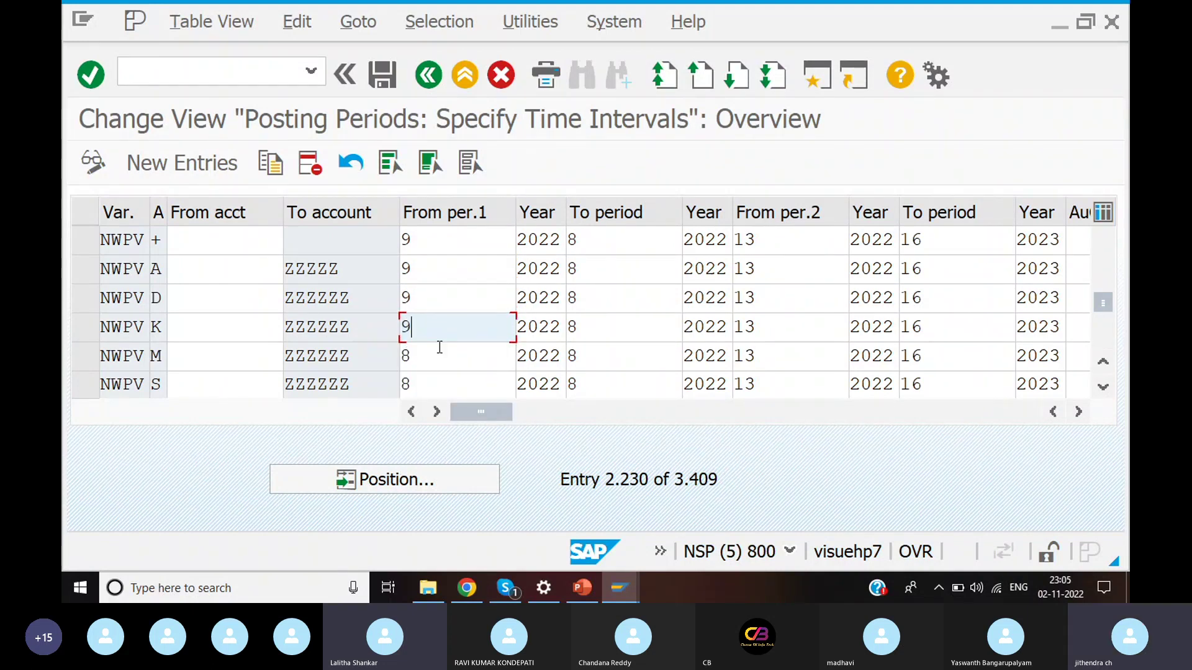
click(465, 357)
key(BackSpace)
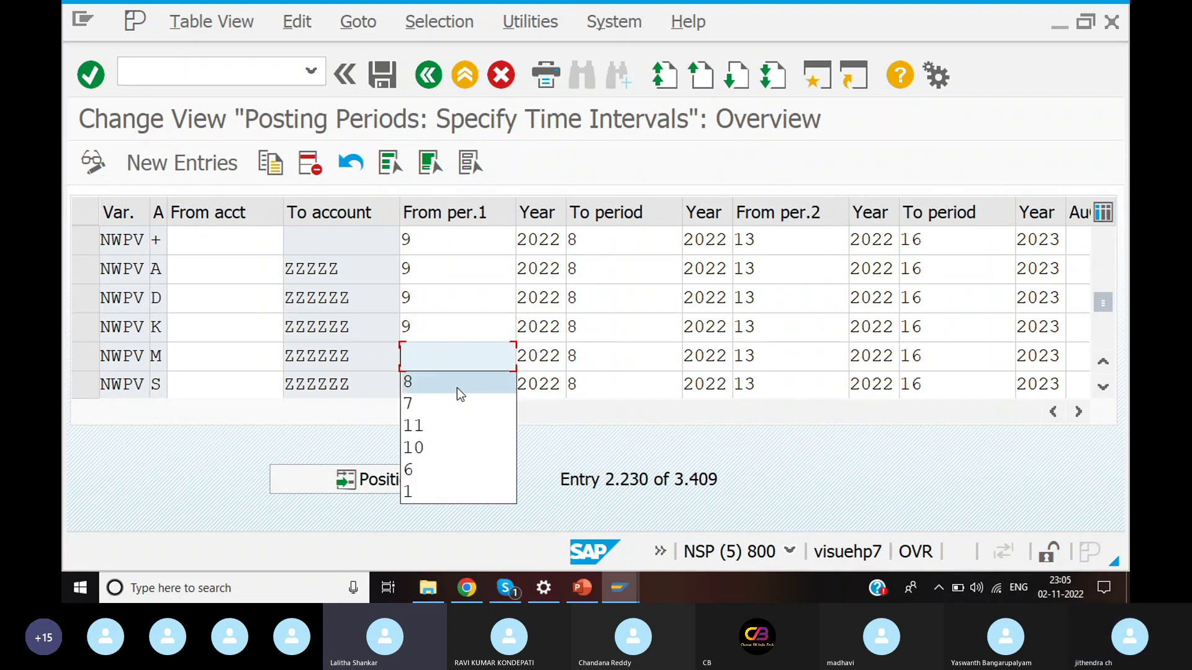
text(9)
click(437, 392)
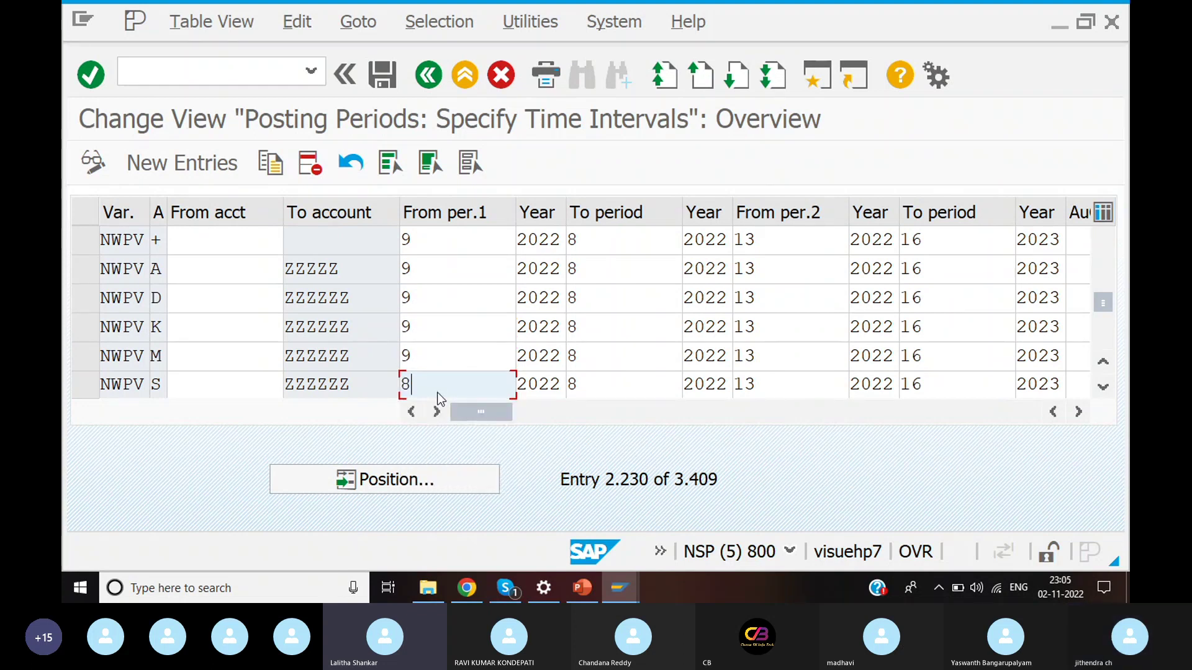
key(BackSpace)
text(9)
key(Return)
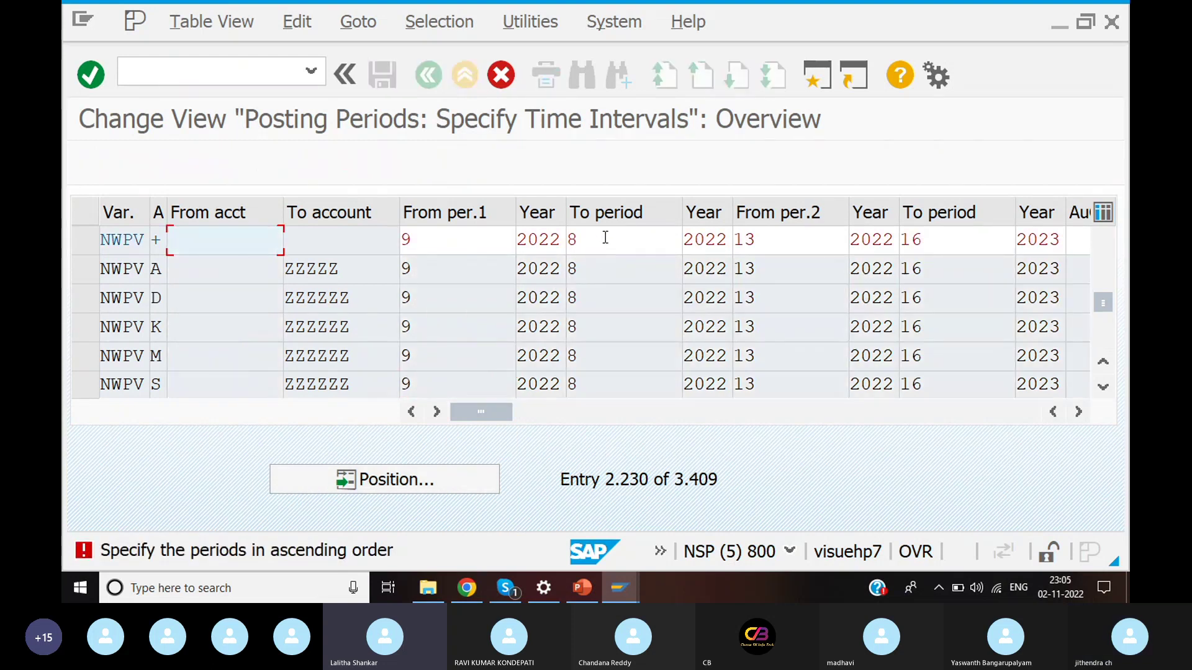
Set the first row's To period to 9, then leave OB52 with /N without saving
key(BackSpace)
text(9)
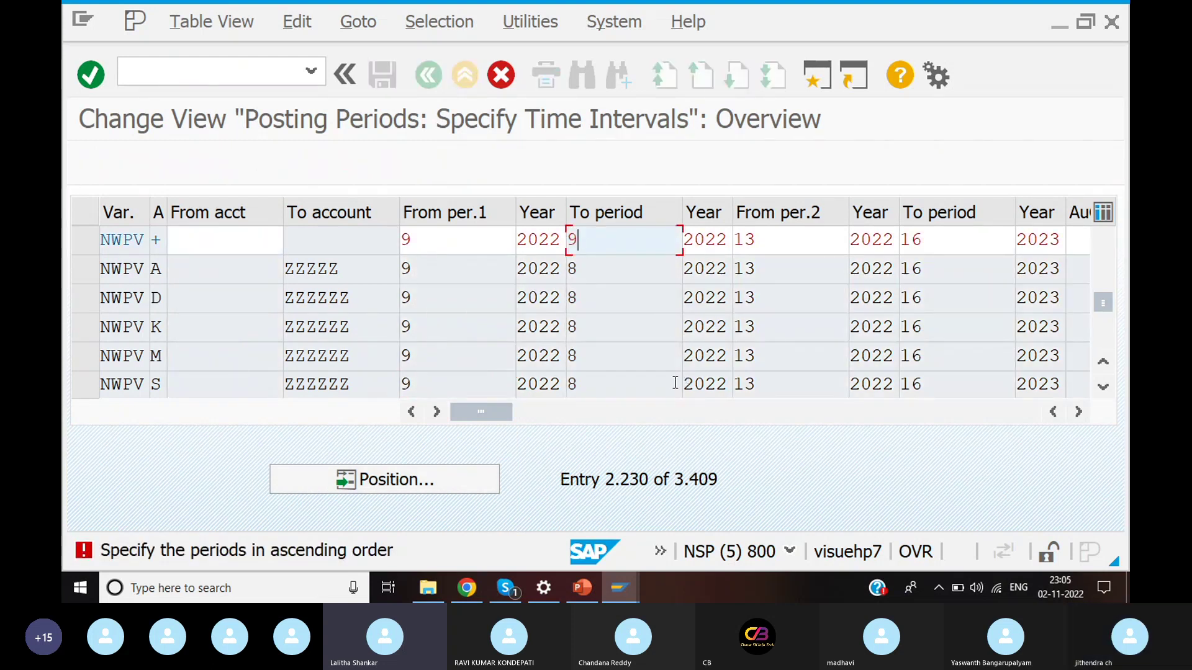
click(611, 269)
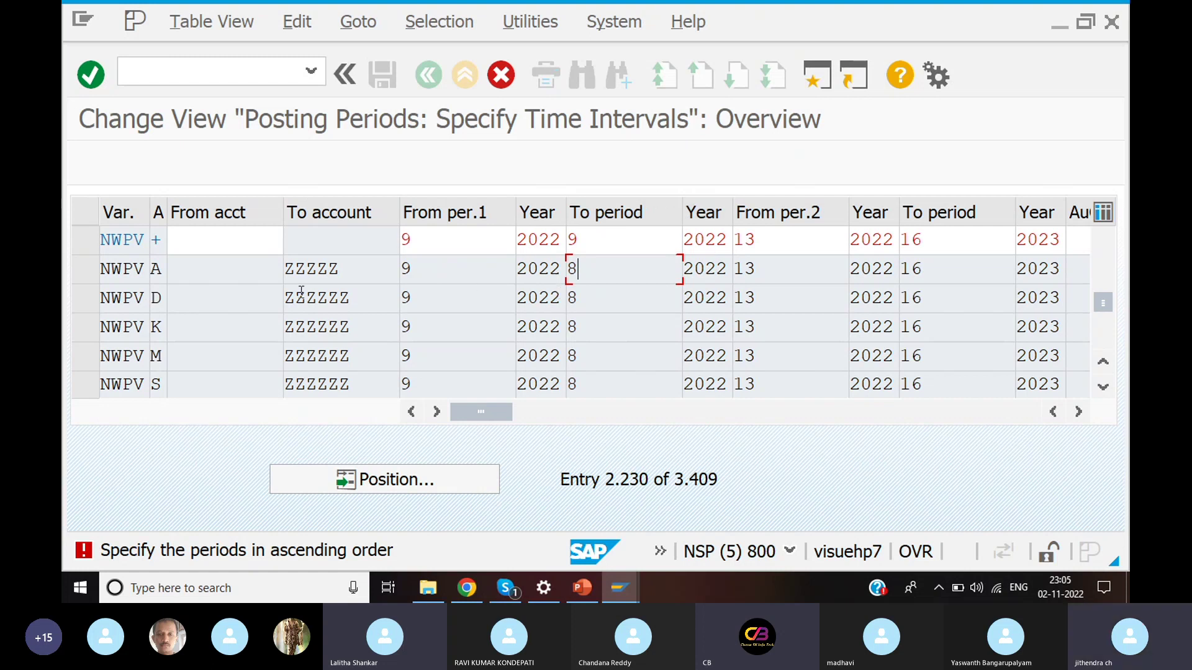
click(317, 84)
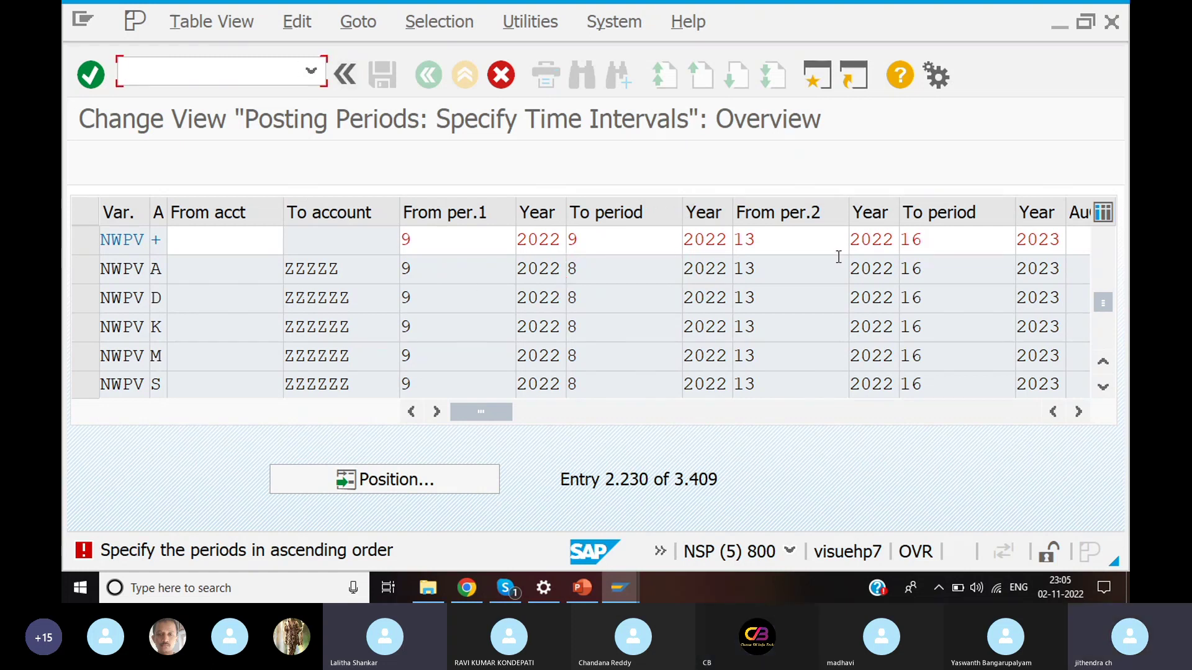
key(Return)
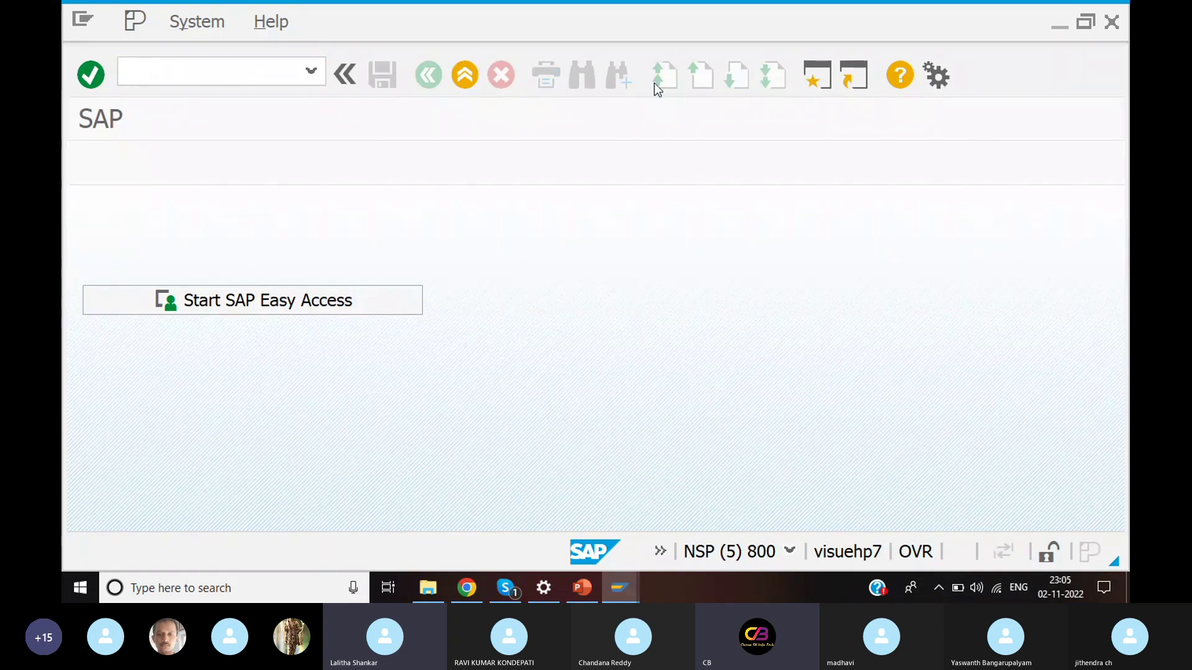
Reopen OB52 and position the table at variant NWPV
text(OB)
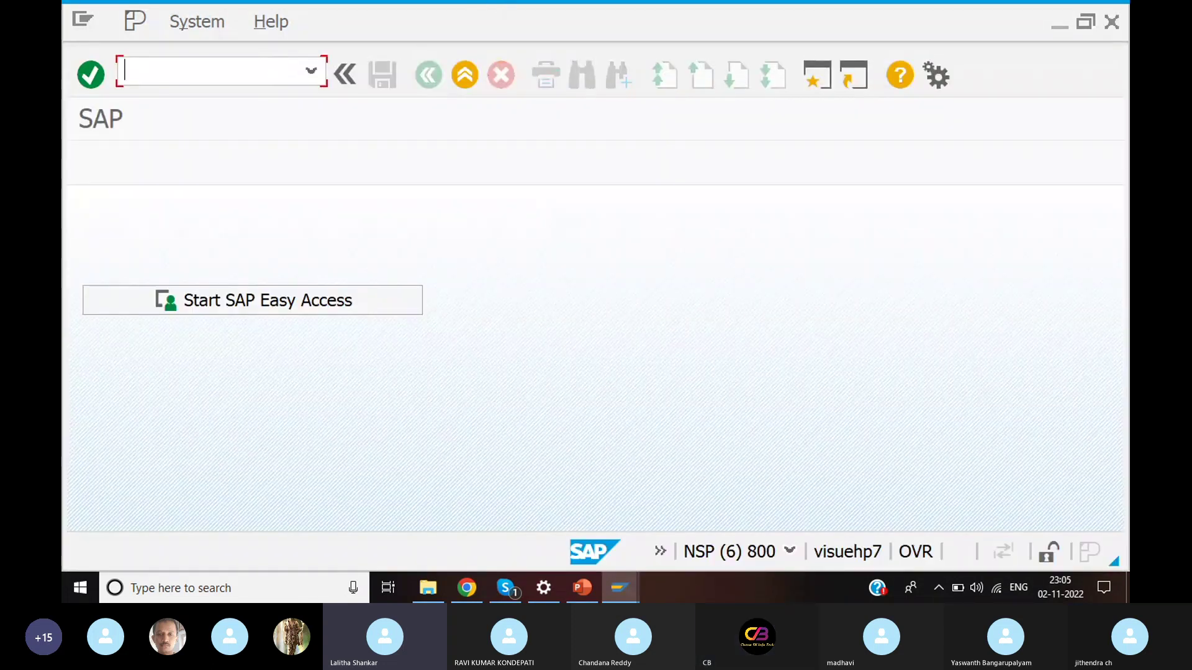
text(52)
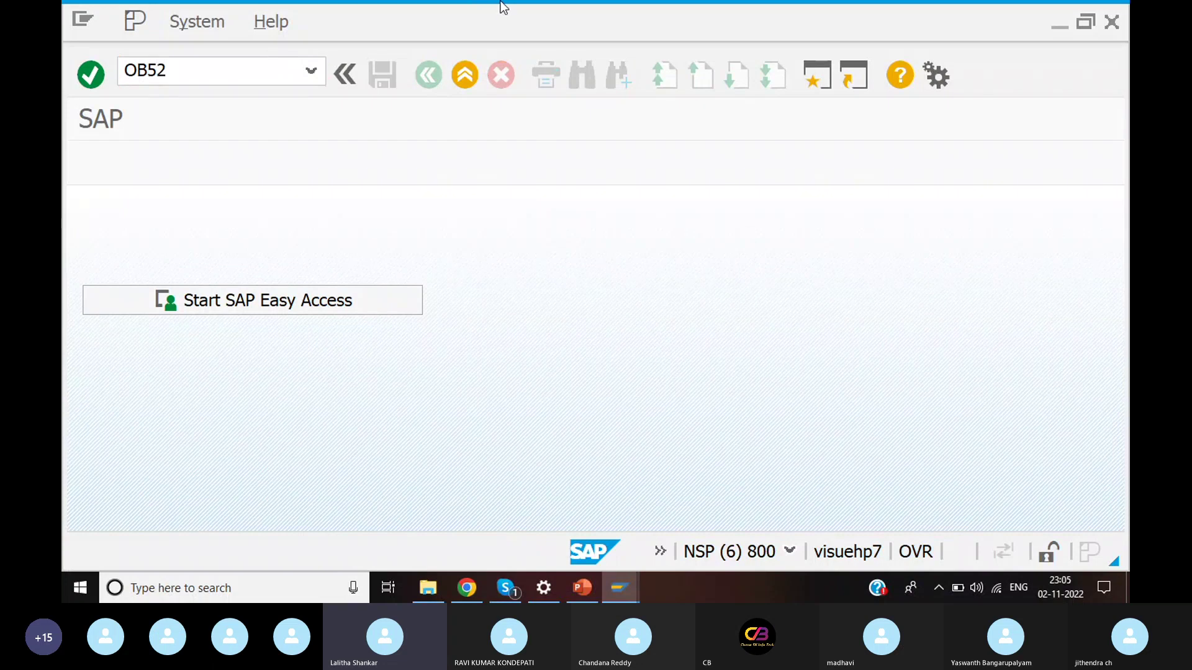
key(Return)
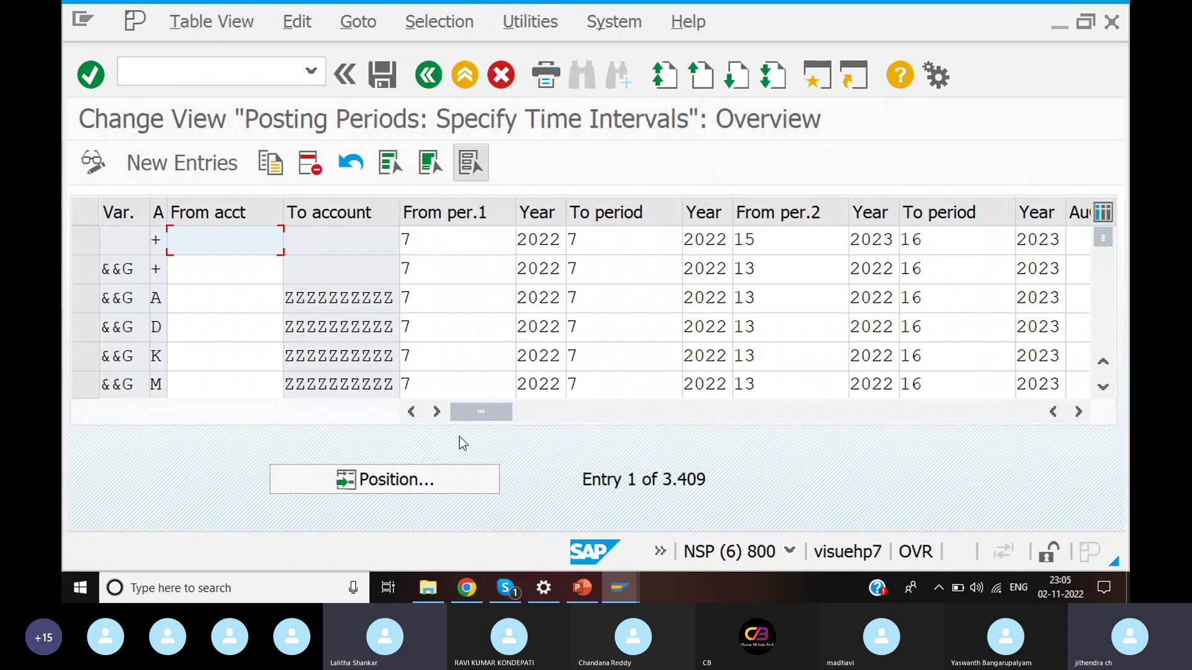
click(469, 476)
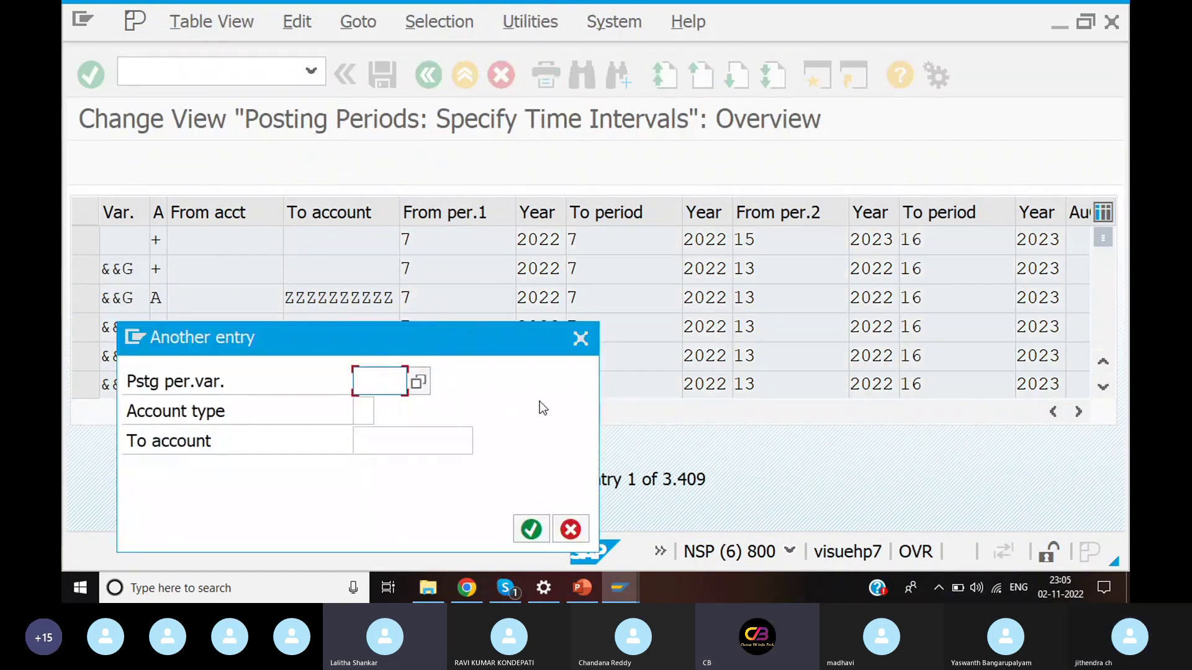
text(NW)
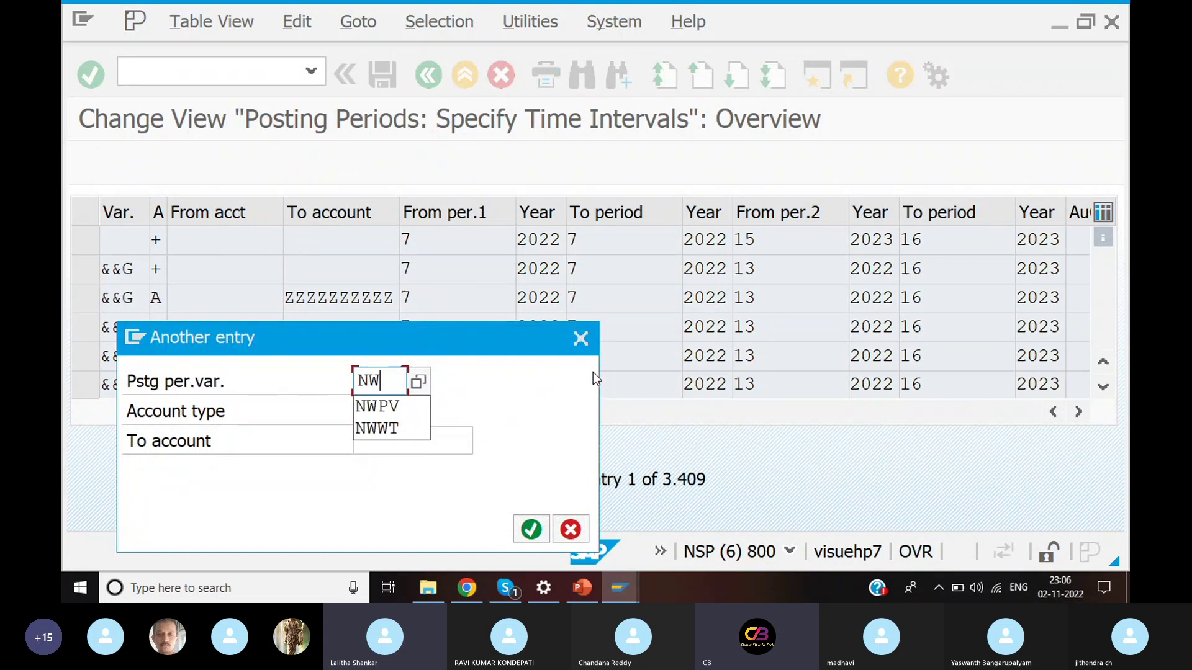
click(409, 407)
key(Return)
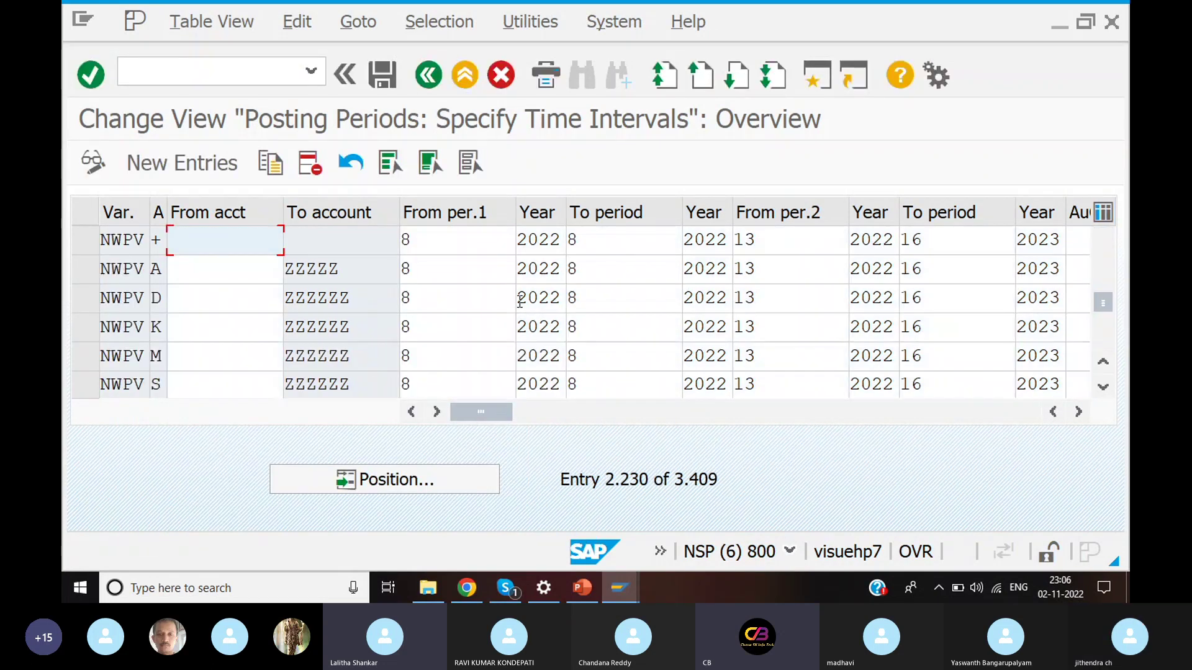
Change From per.1 from 8 to 9 on NWPV rows +, A and D
click(459, 241)
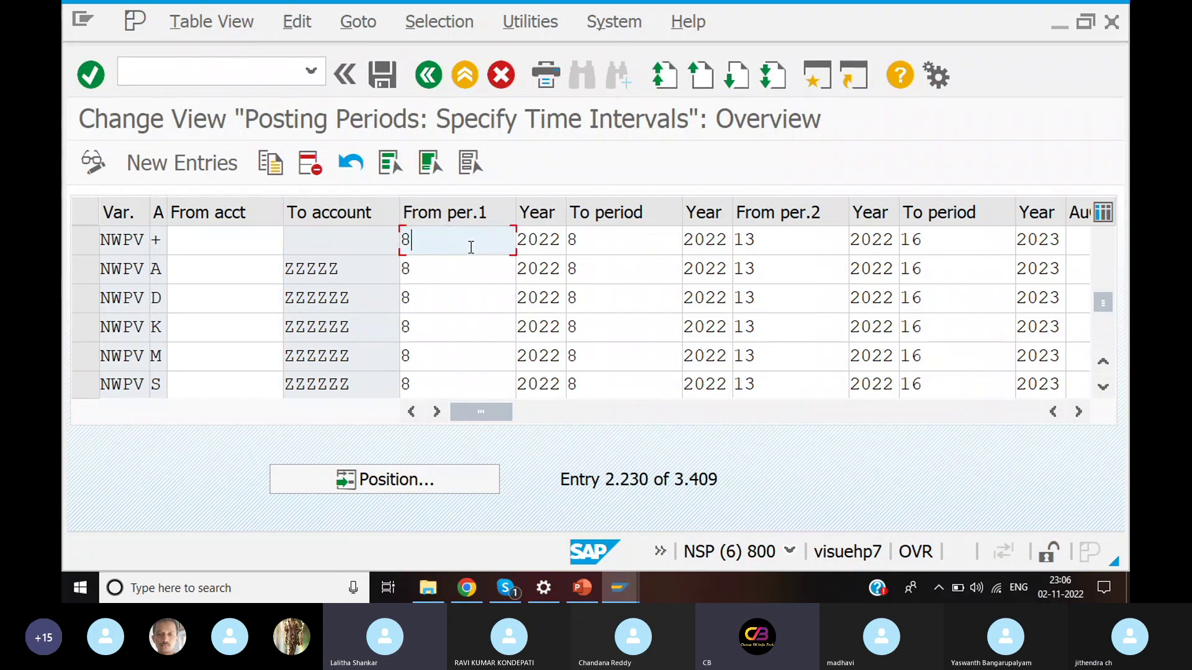
key(BackSpace)
click(458, 263)
click(457, 267)
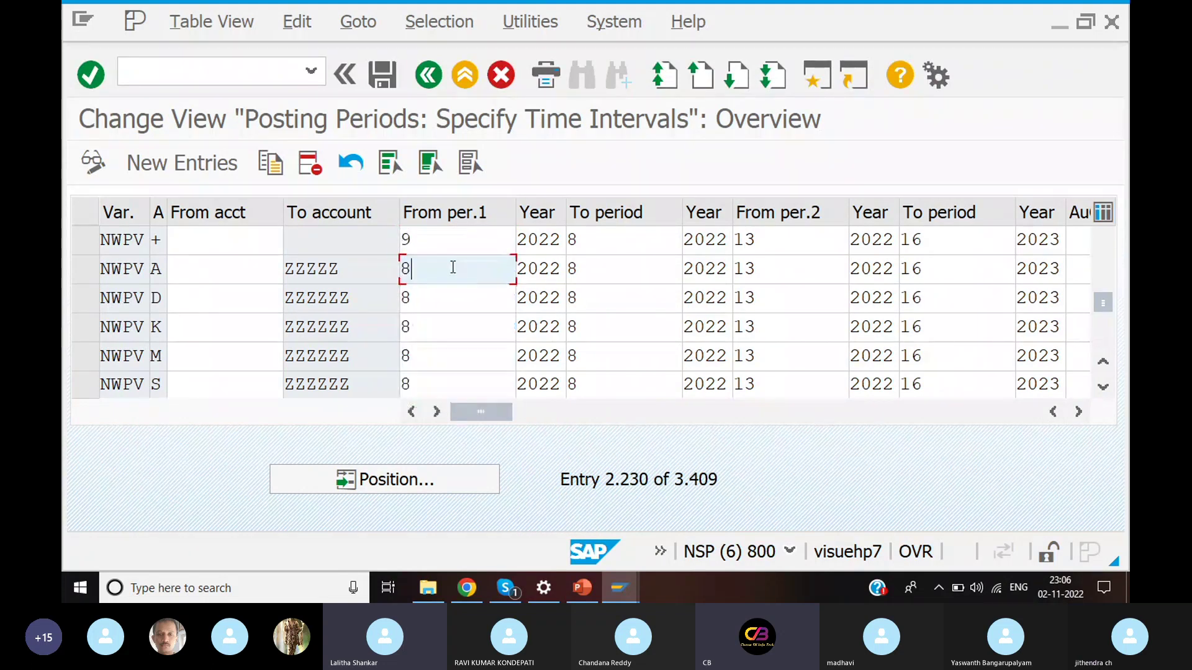
key(BackSpace)
click(452, 296)
click(452, 299)
key(BackSpace)
text(9)
Change From per.1 to 9 on NWPV rows K, M and S and check the entries
click(438, 328)
key(BackSpace)
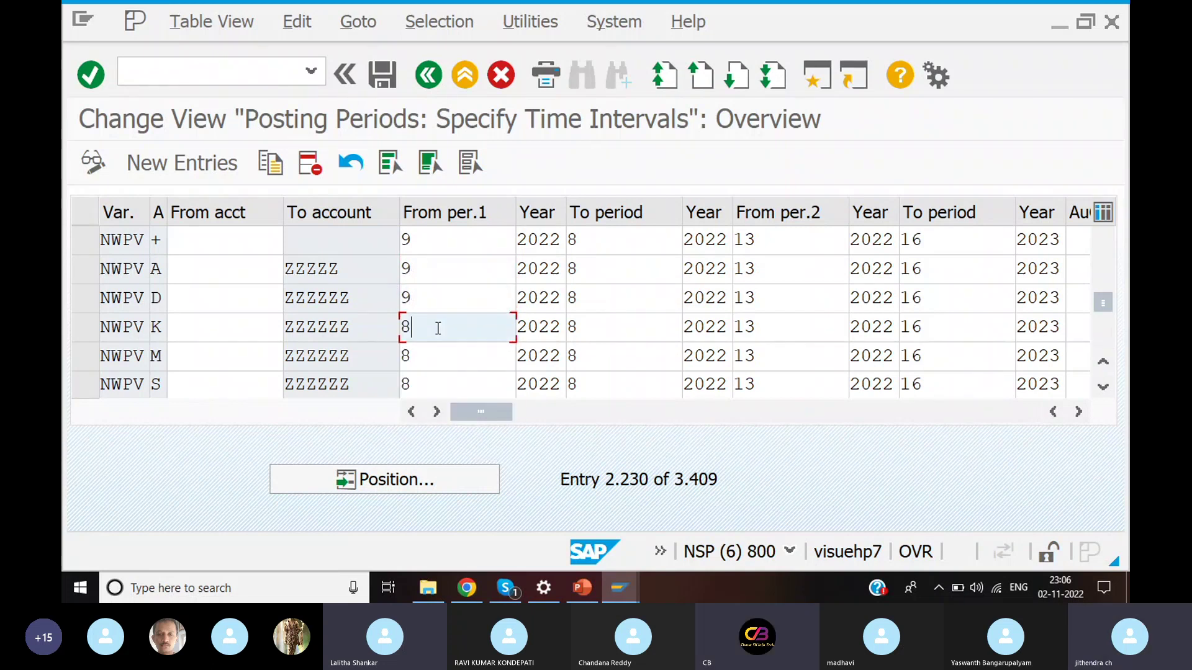
text(9)
click(436, 365)
key(BackSpace)
text(9)
click(436, 383)
key(BackSpace)
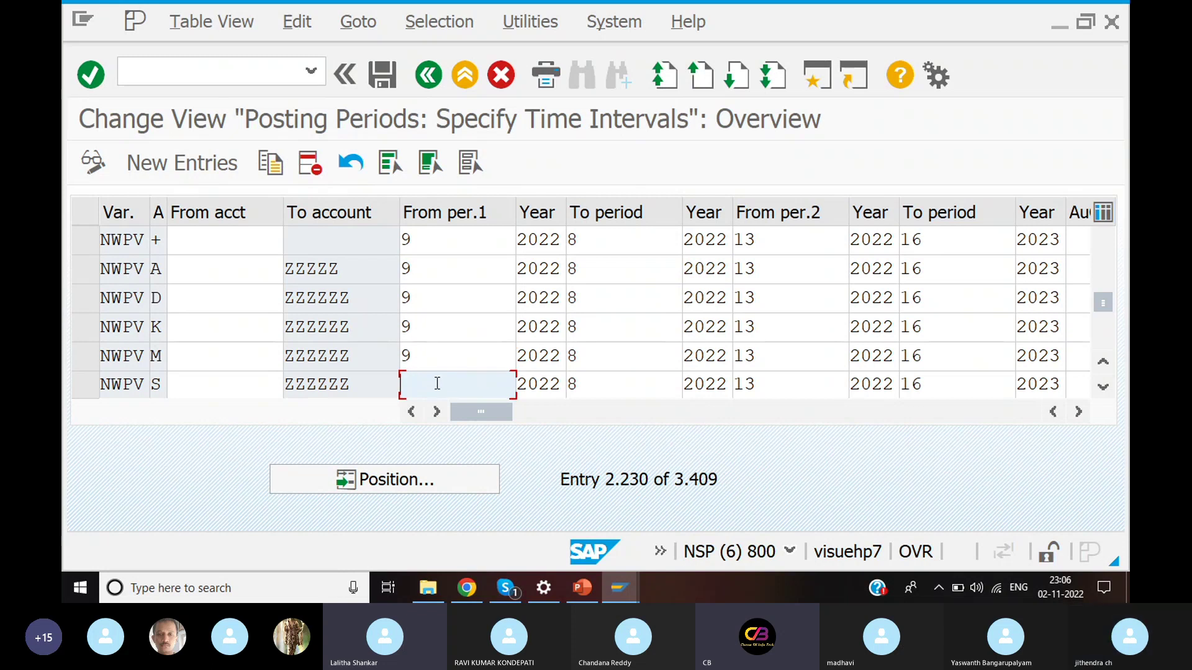
text(9)
key(Return)
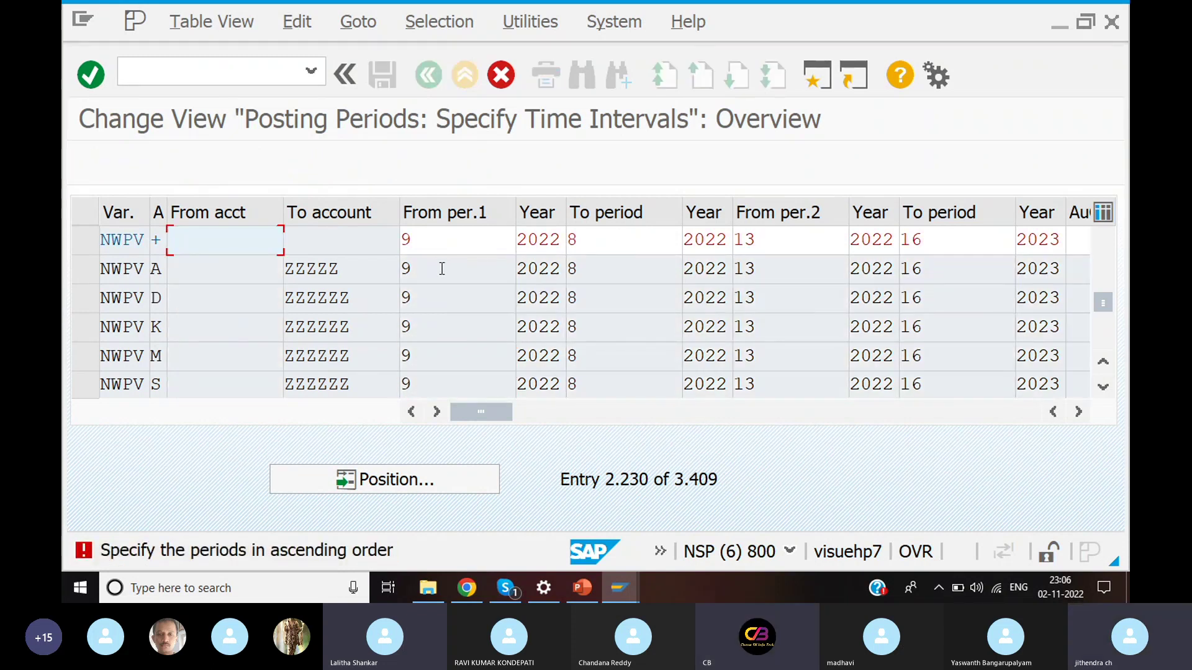
Replace the first NWPV row's To period 8 with 9
click(321, 236)
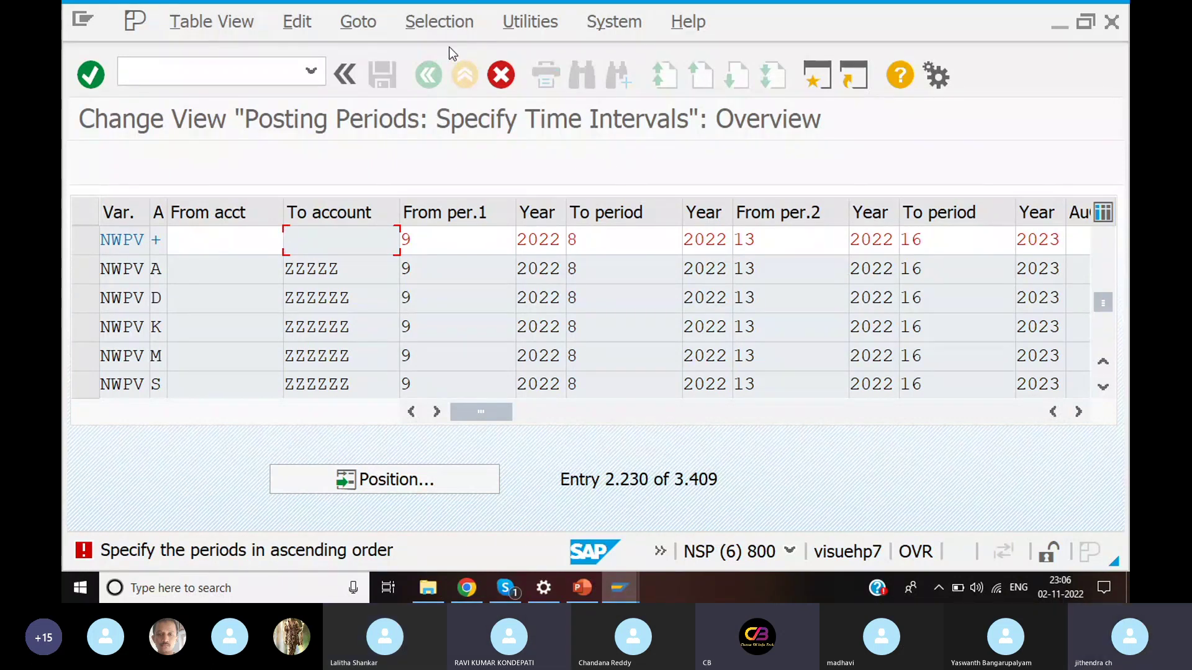
click(614, 236)
key(BackSpace)
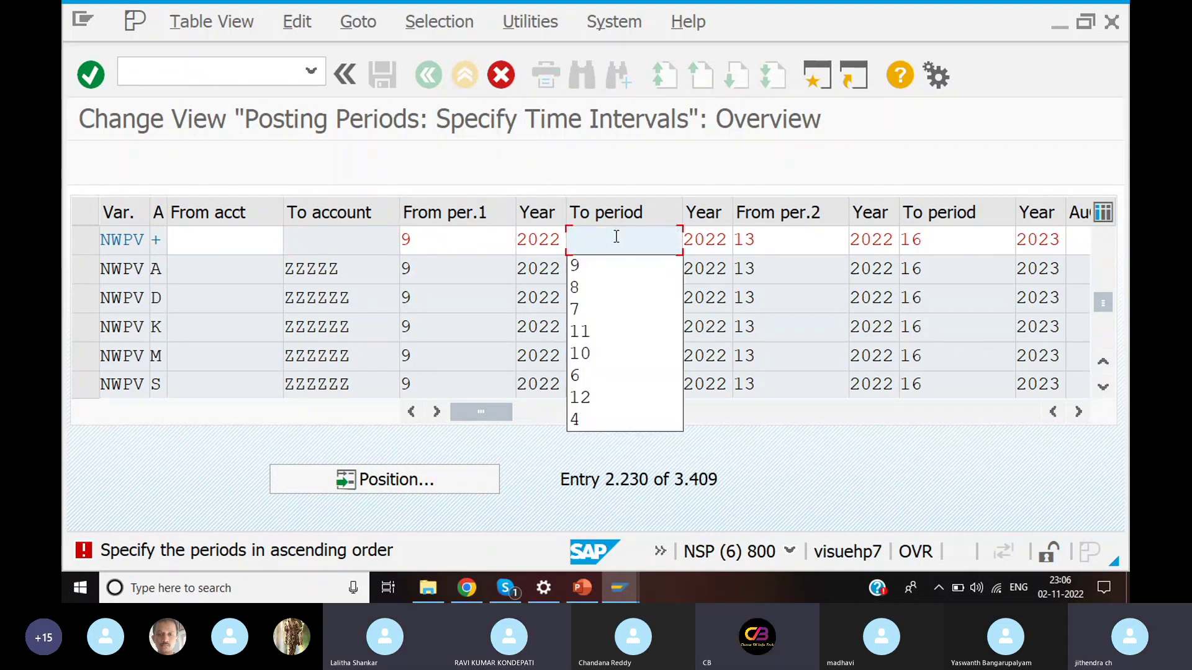
text(9)
click(621, 281)
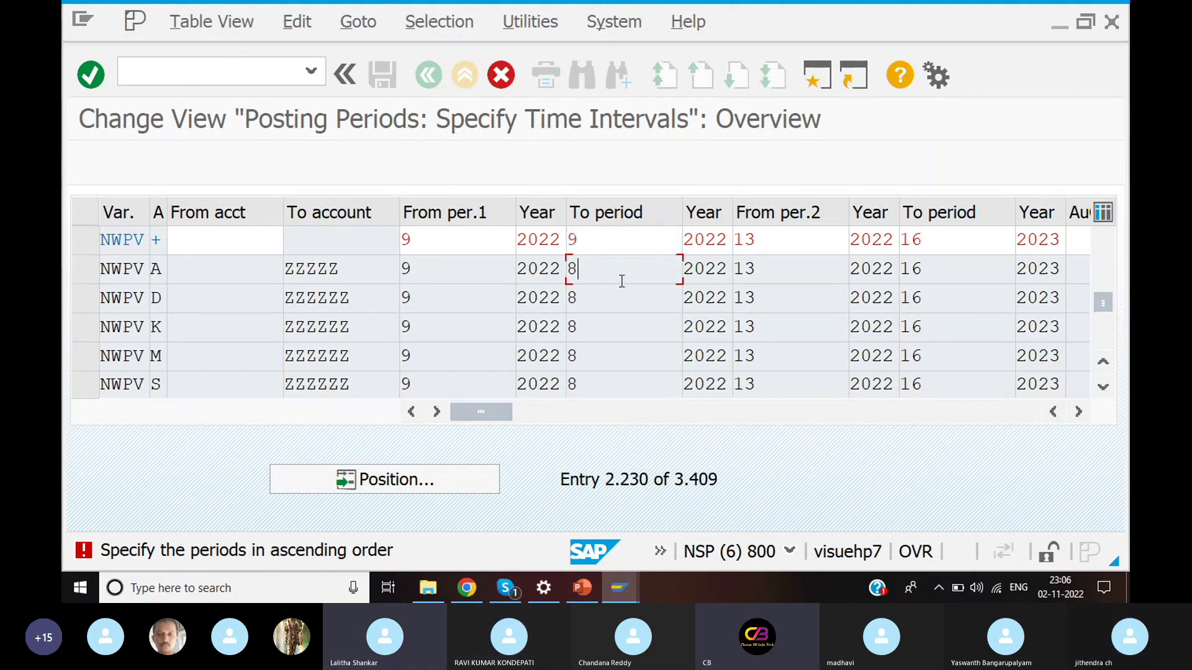
Clear the first row's From per.1 and dismiss the maximum sessions message
click(480, 236)
key(BackSpace)
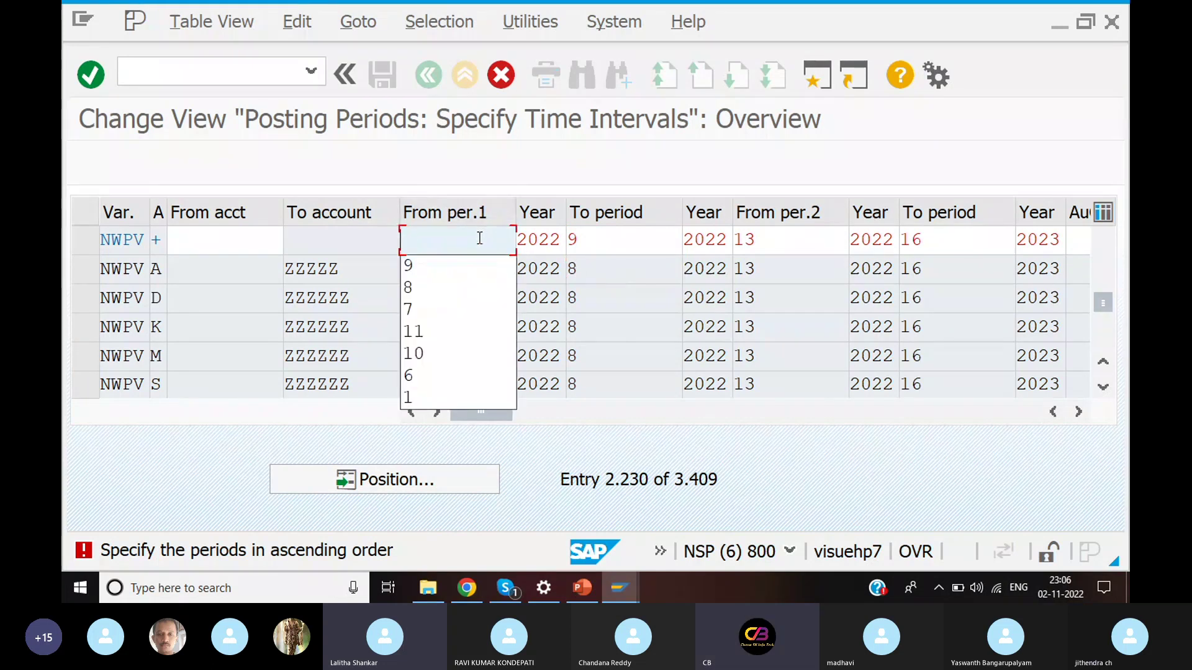
click(602, 253)
click(466, 276)
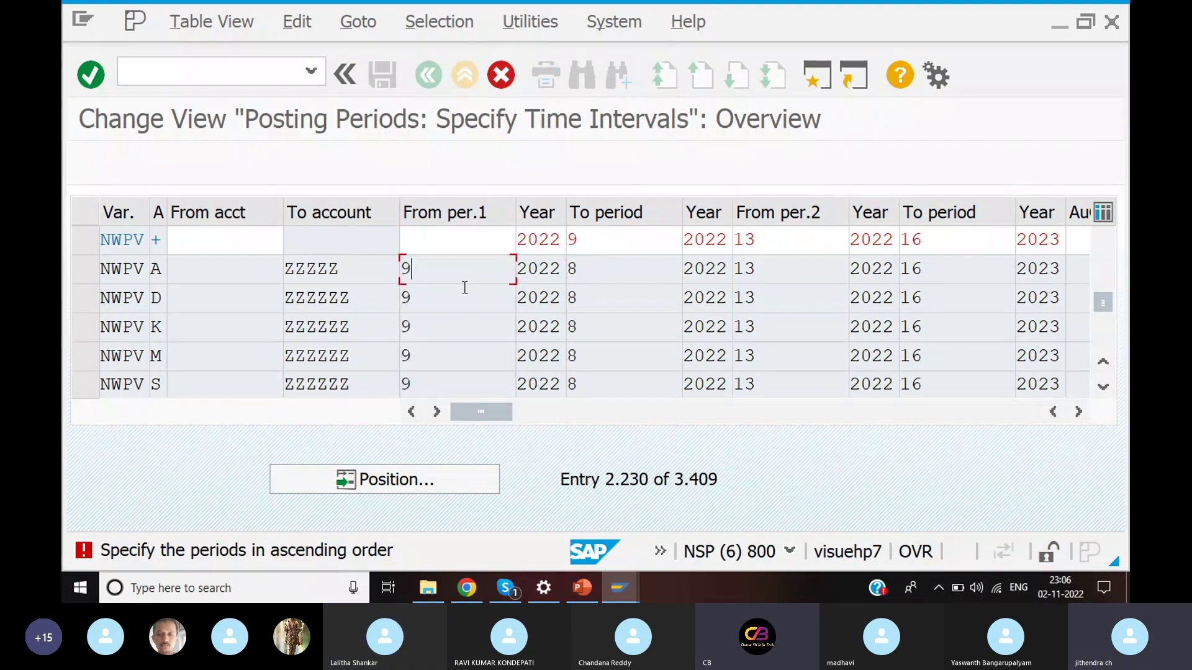
click(466, 287)
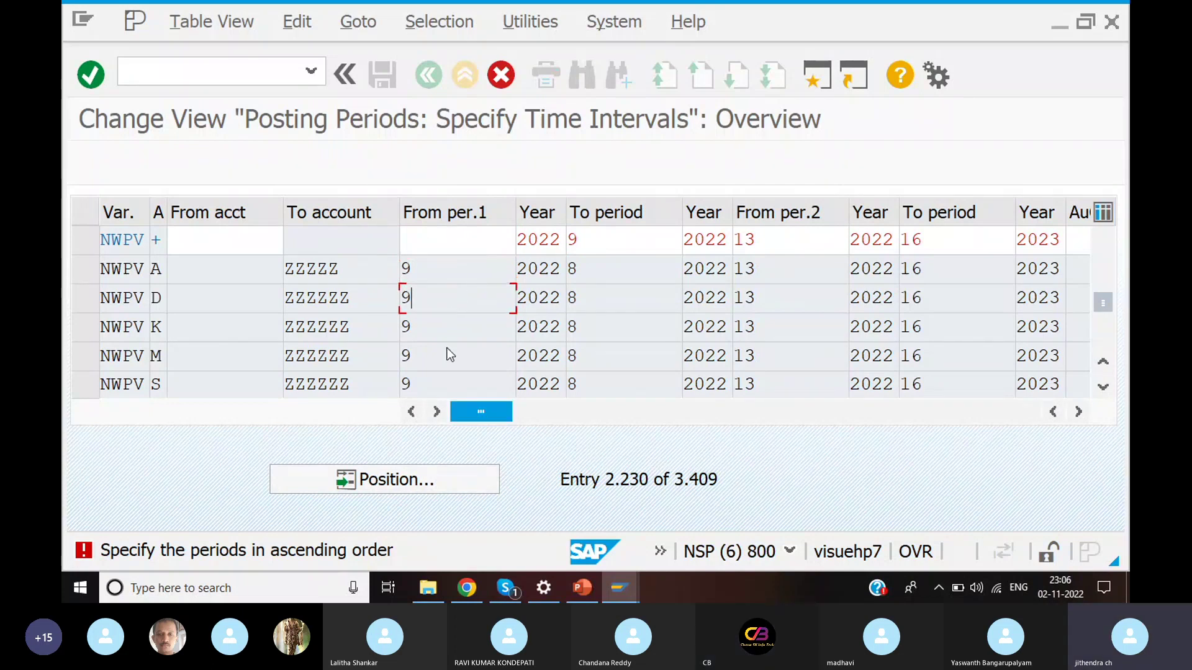
click(463, 251)
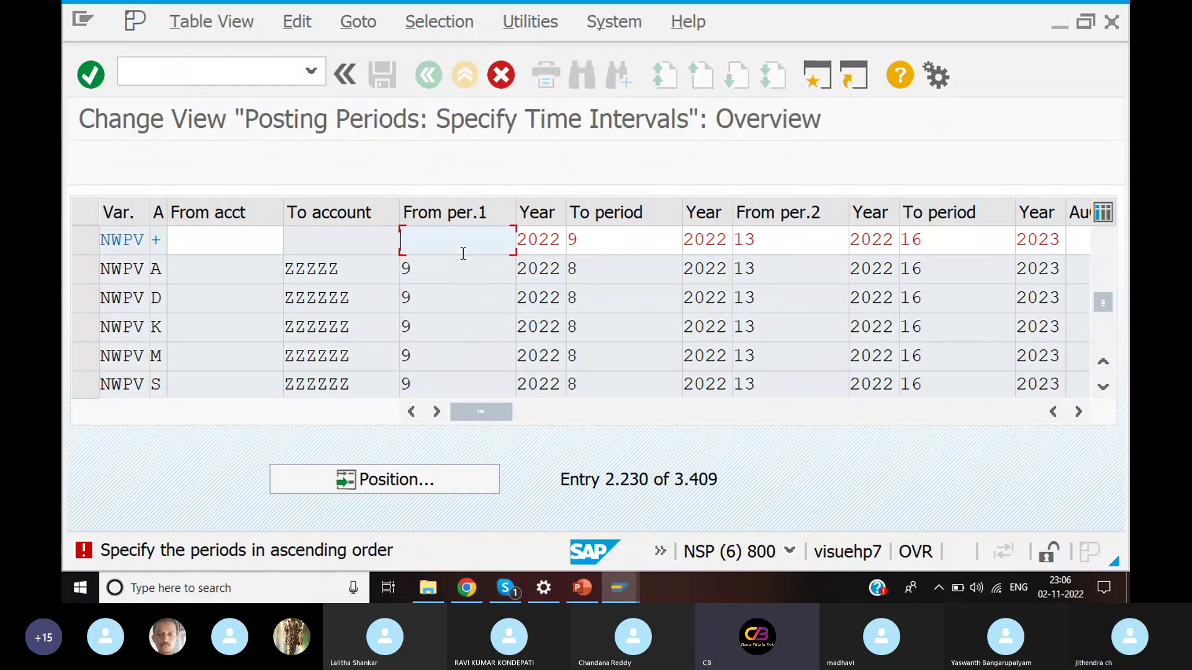
click(817, 75)
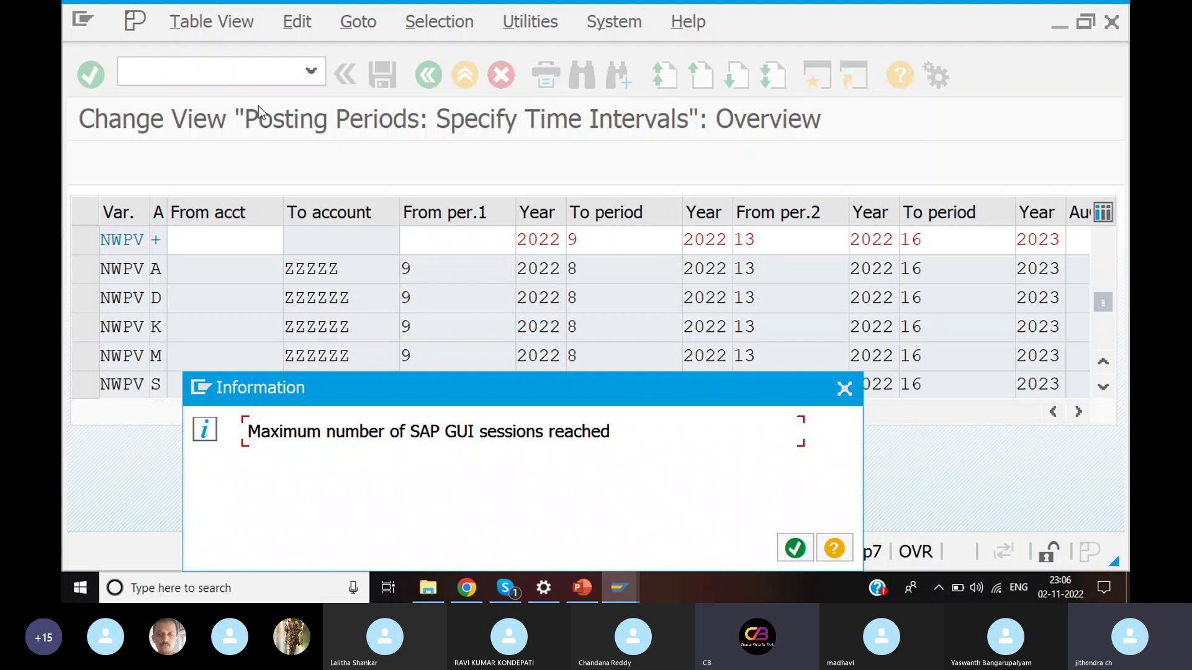
click(781, 554)
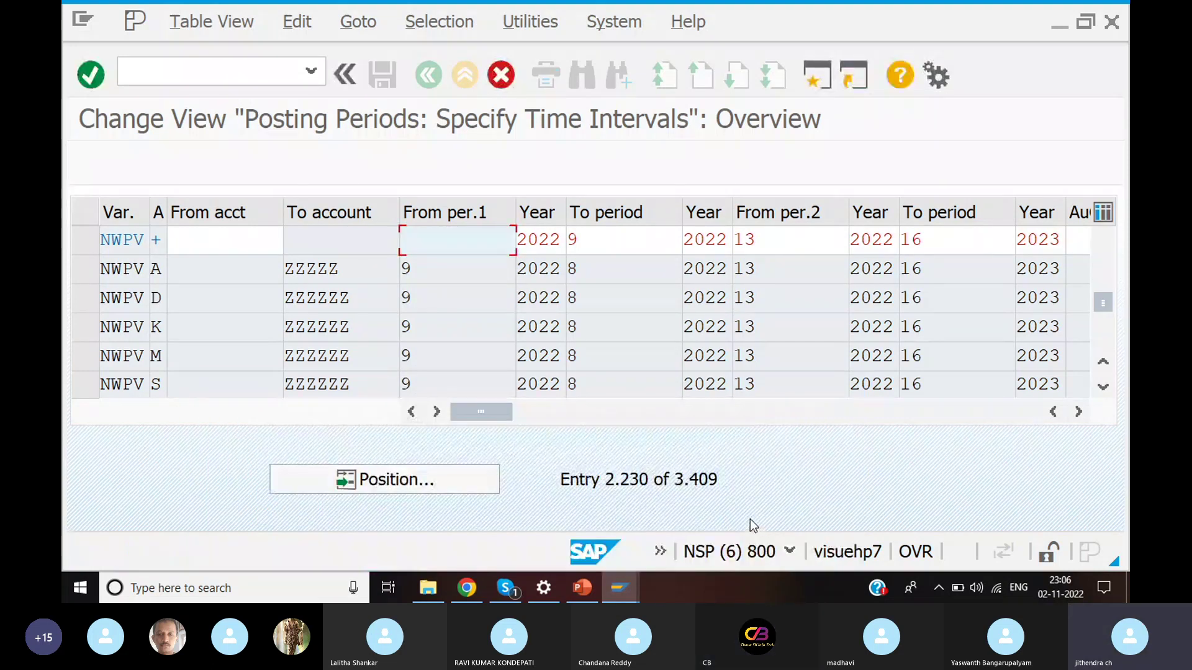
Switch to the other session and run /NOB52, displaying the locked posting period data
key(alt+Tab)
key(alt+Tab)
key(alt+Tab)
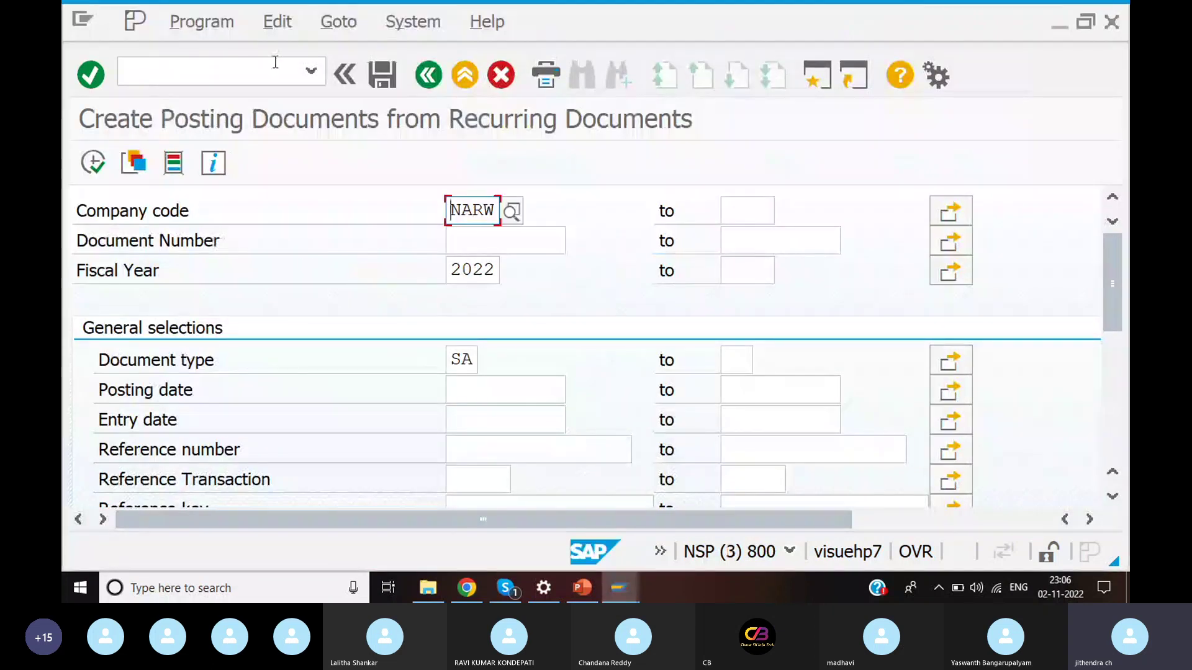
click(280, 70)
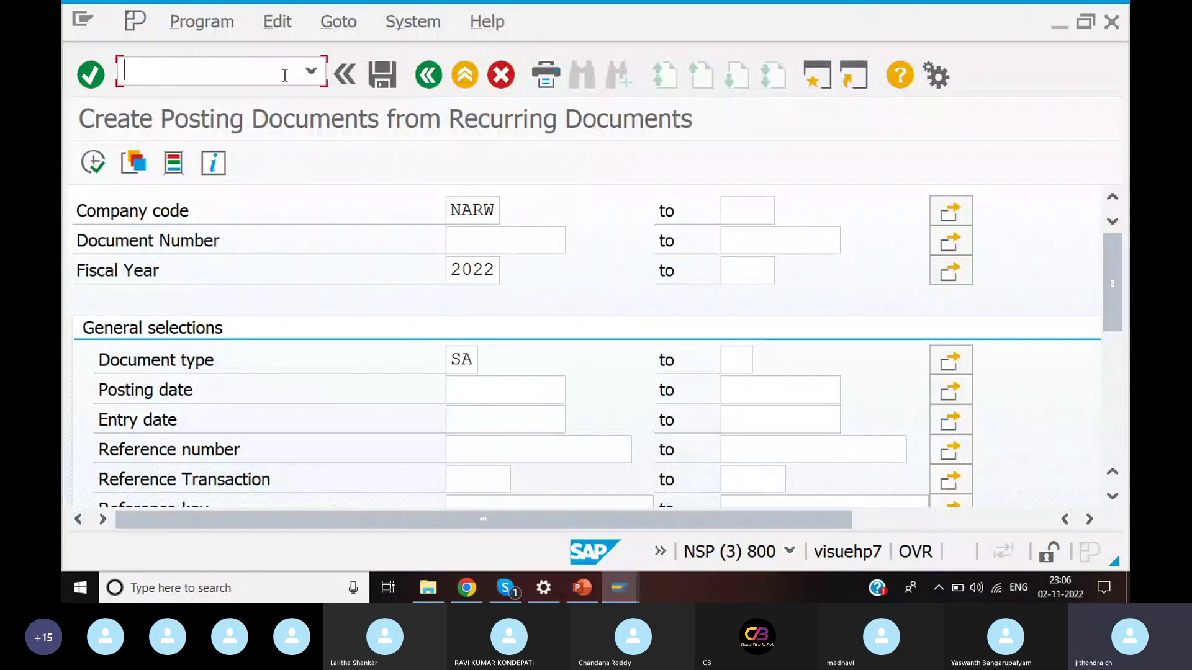
text(/NOB52)
key(Return)
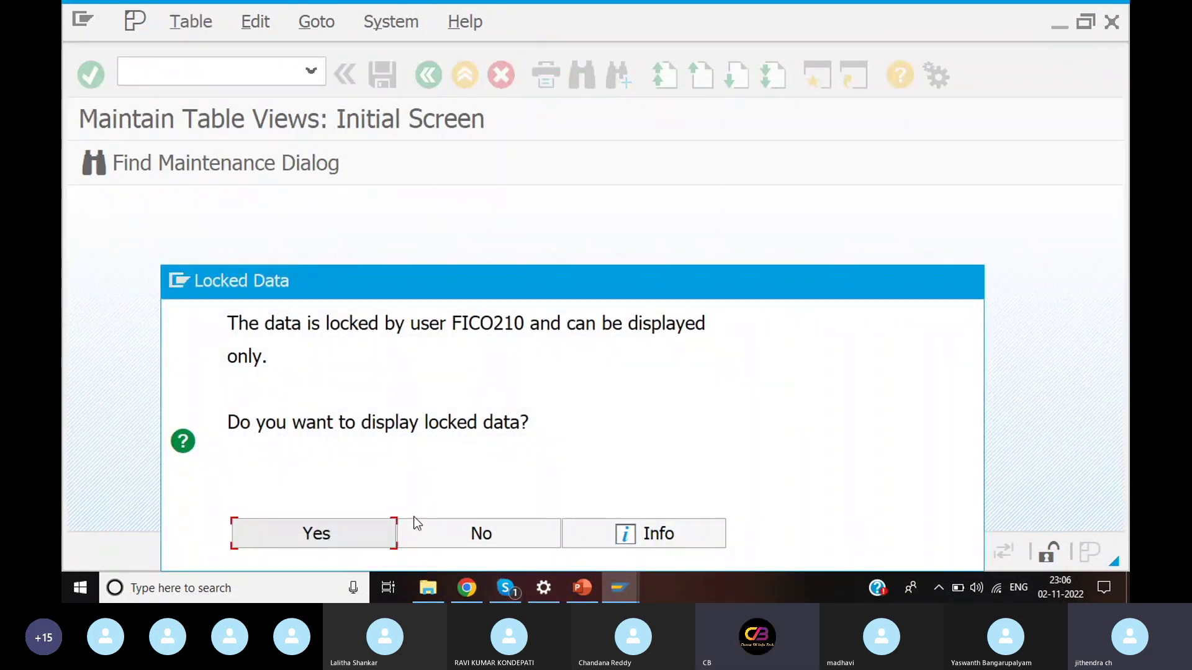
click(360, 535)
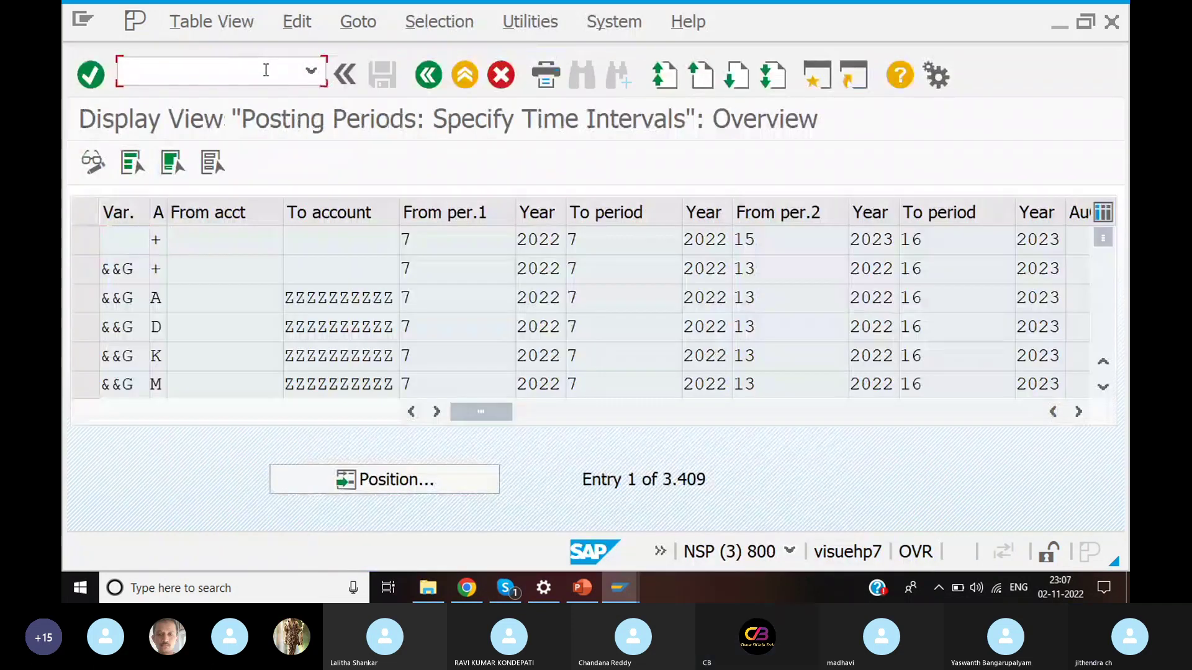
In SM12, delete the APQI and RSTABLE T001B lock entries
text(/NSM12)
key(Return)
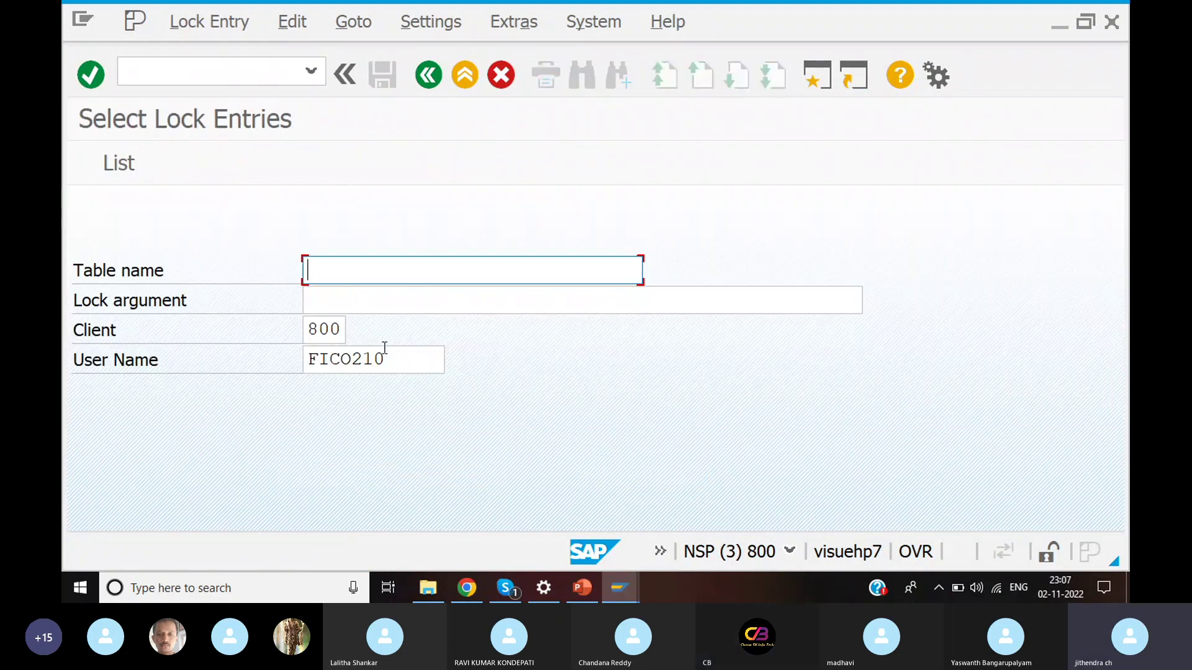
click(389, 359)
key(Return)
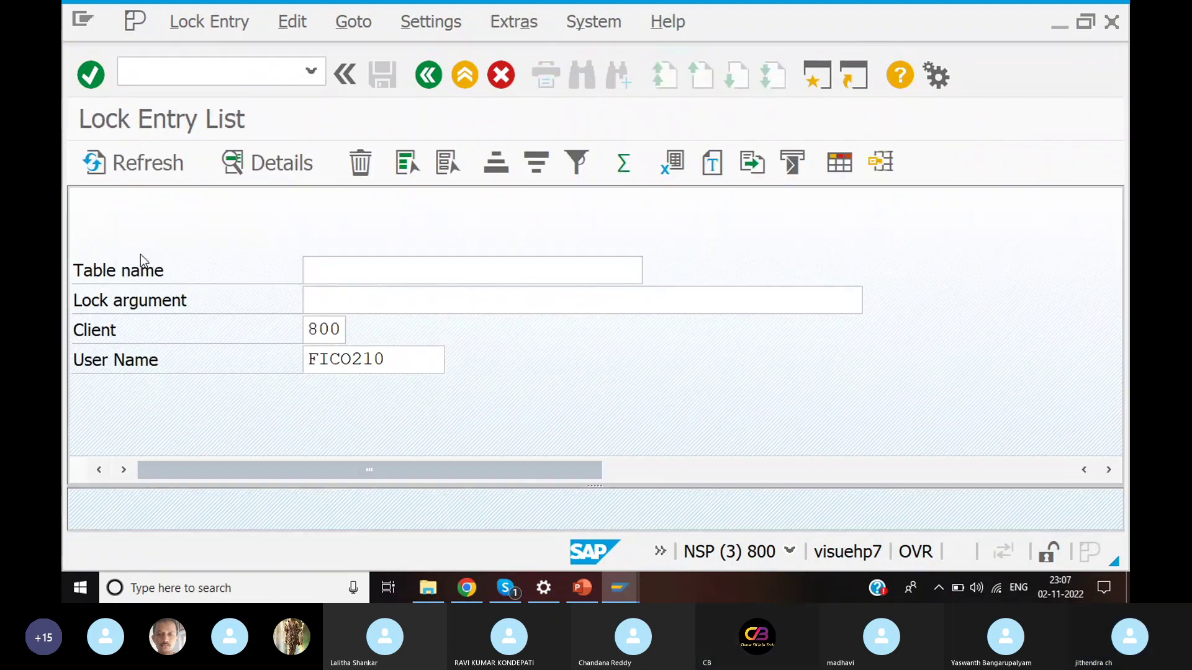
click(78, 229)
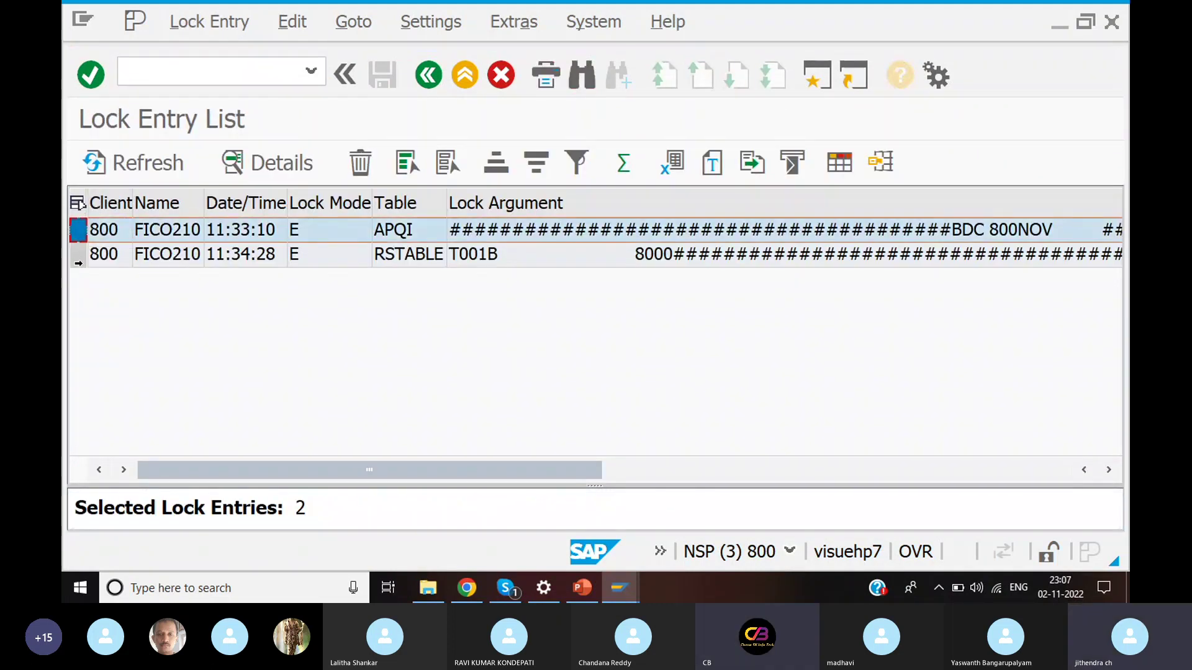
ctrl+click(79, 255)
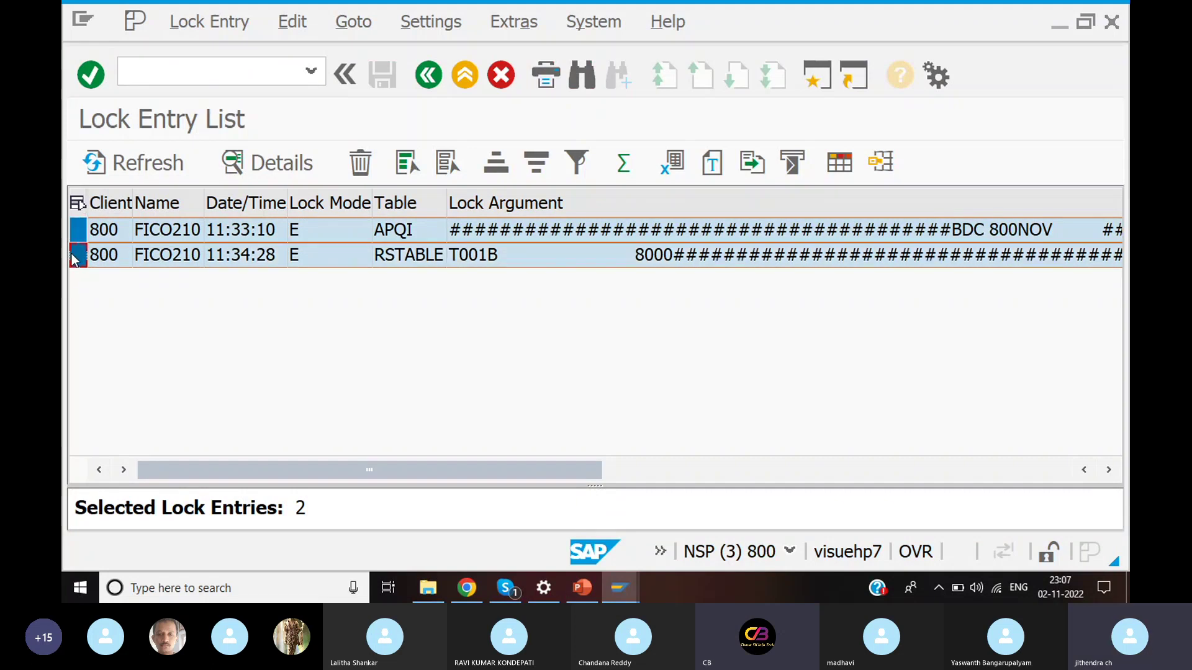
click(360, 162)
click(498, 491)
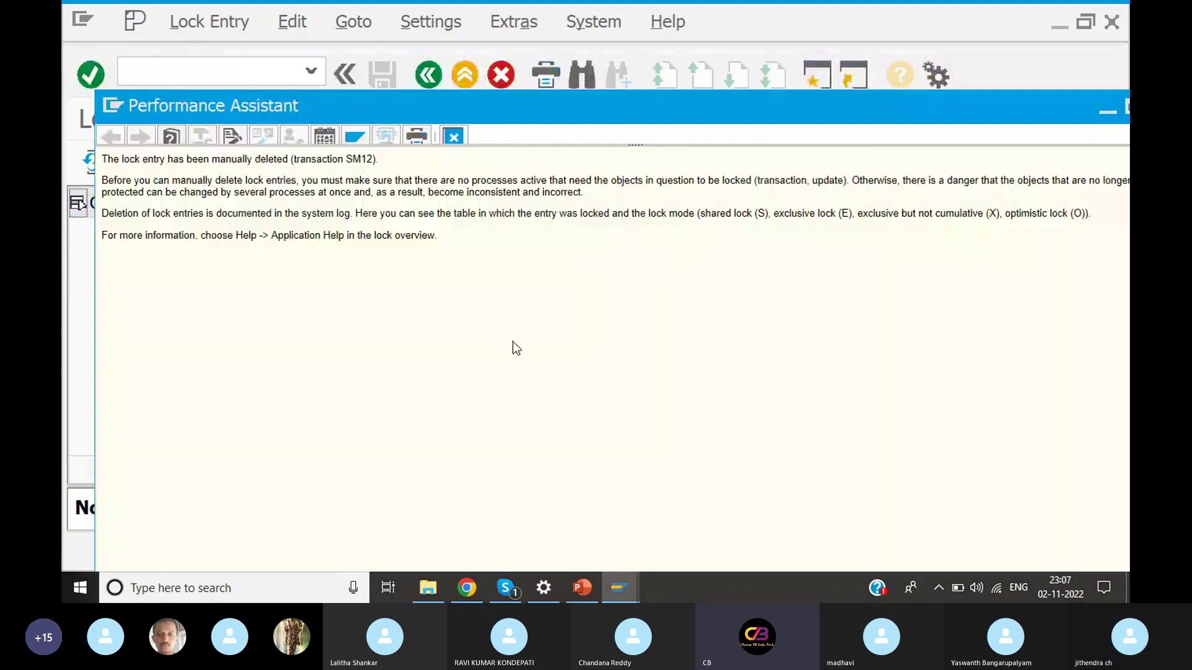
click(1110, 113)
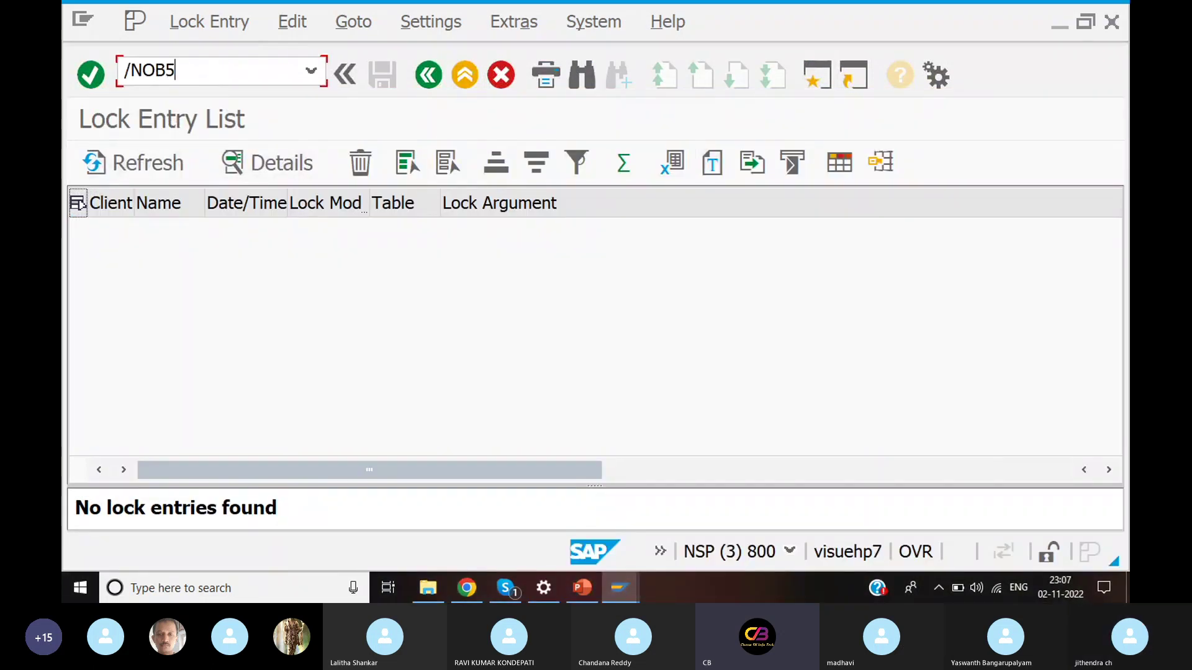
Reopen OB52 in change mode and position the table on posting period variant NWPV
text(52)
key(Return)
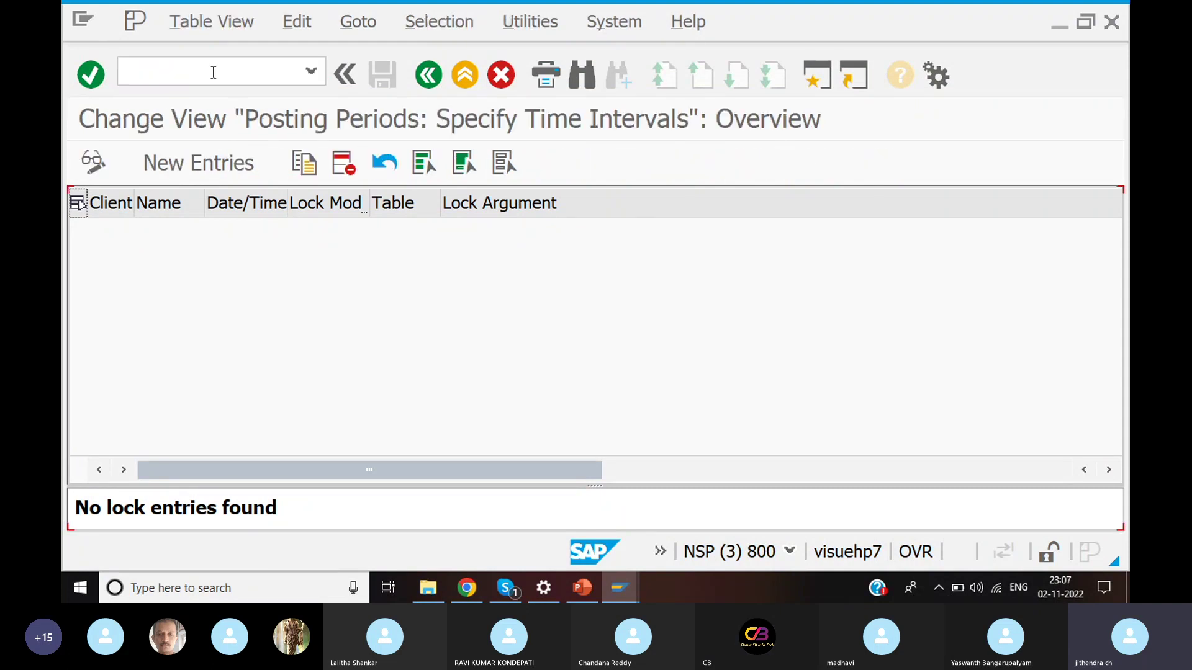
click(443, 479)
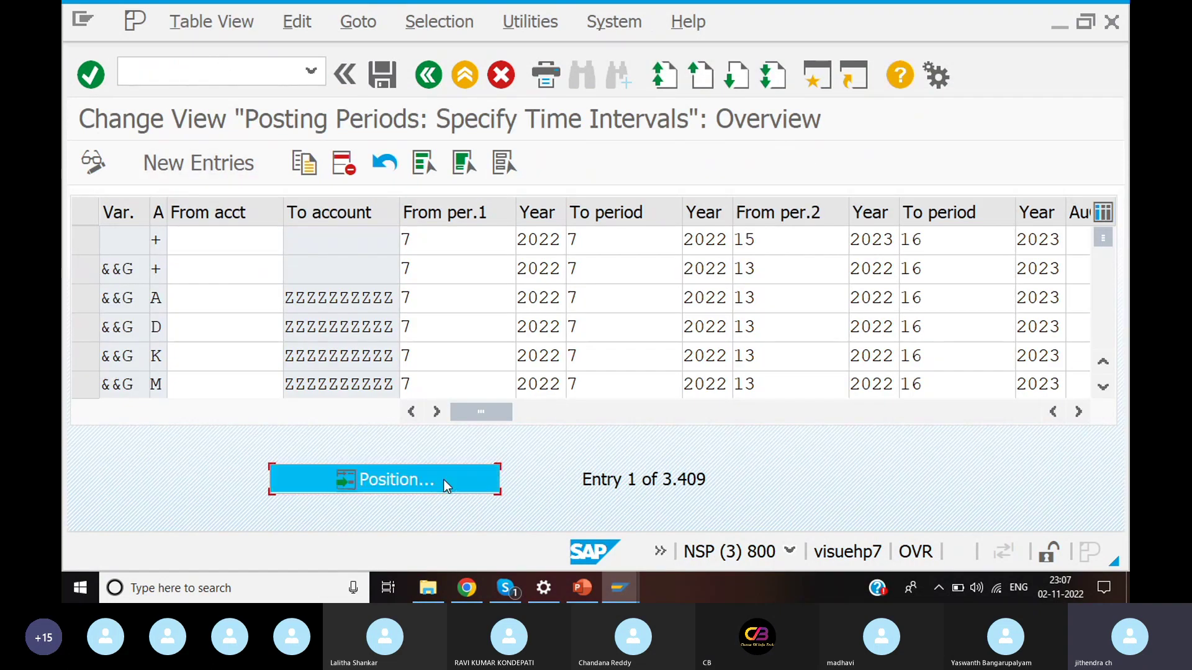
text(NW)
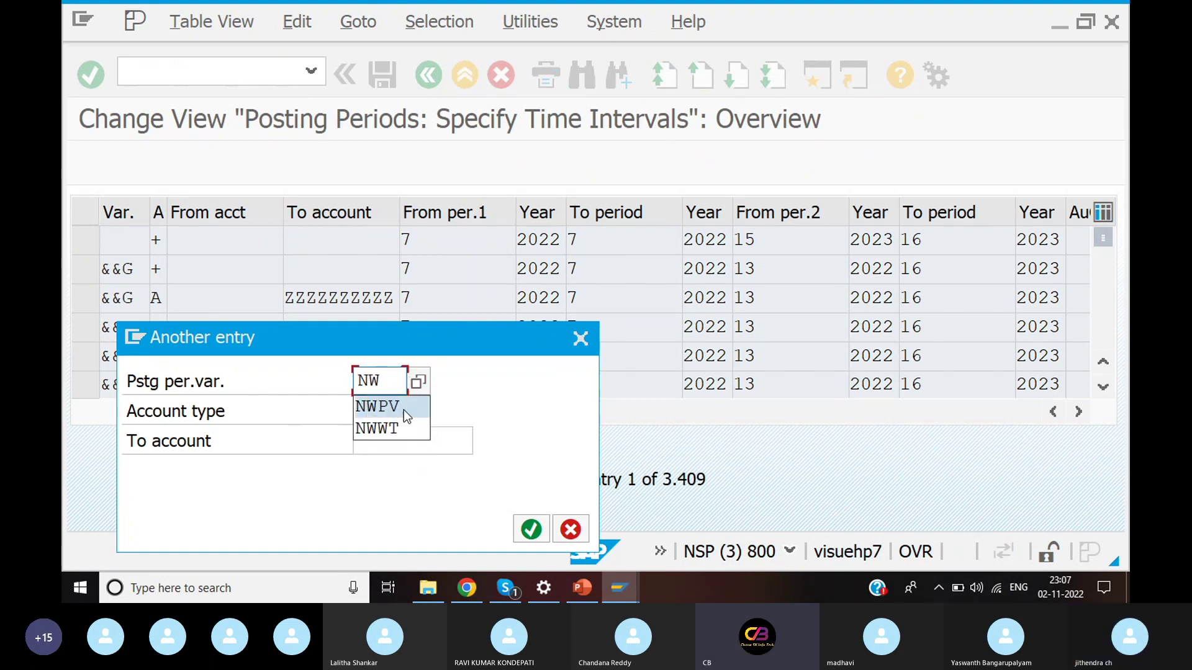
click(403, 409)
key(Return)
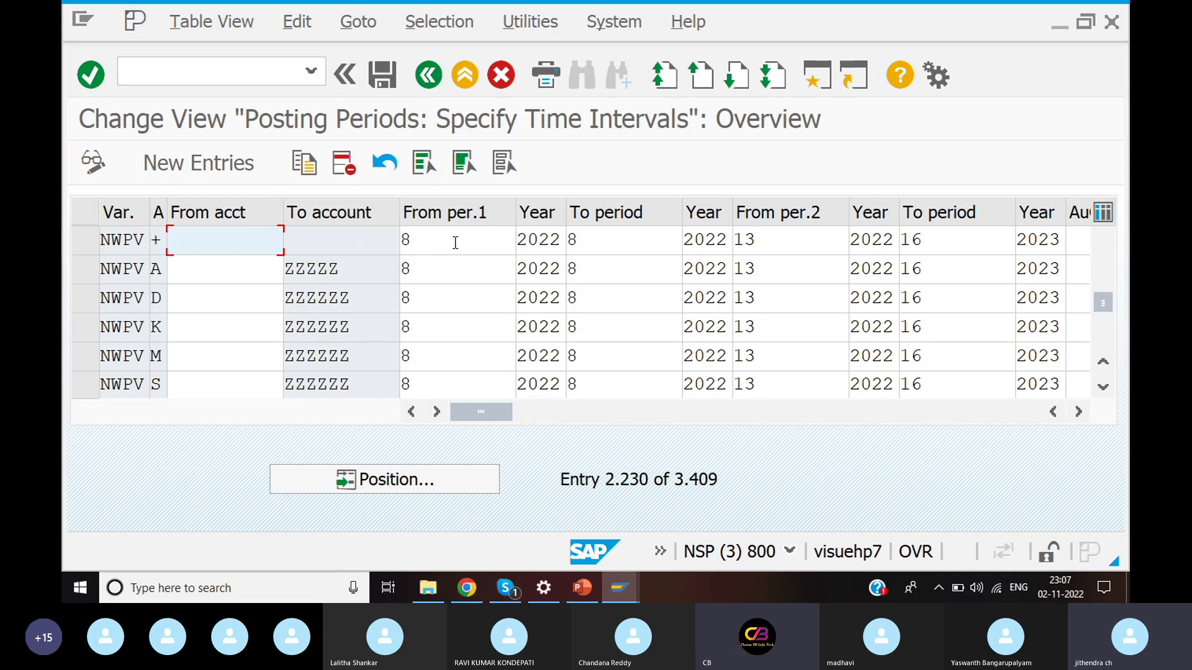
click(278, 67)
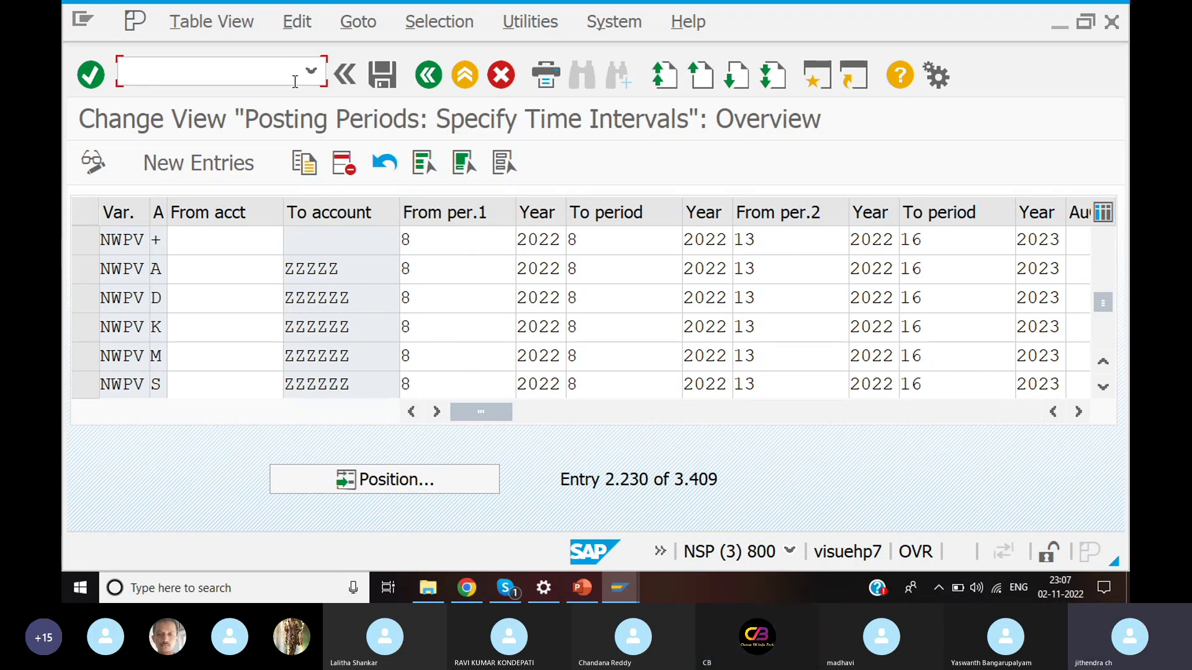
Open company code NARW's global data in OBY6 to confirm its posting period variant NWPV
text(/NOBY6)
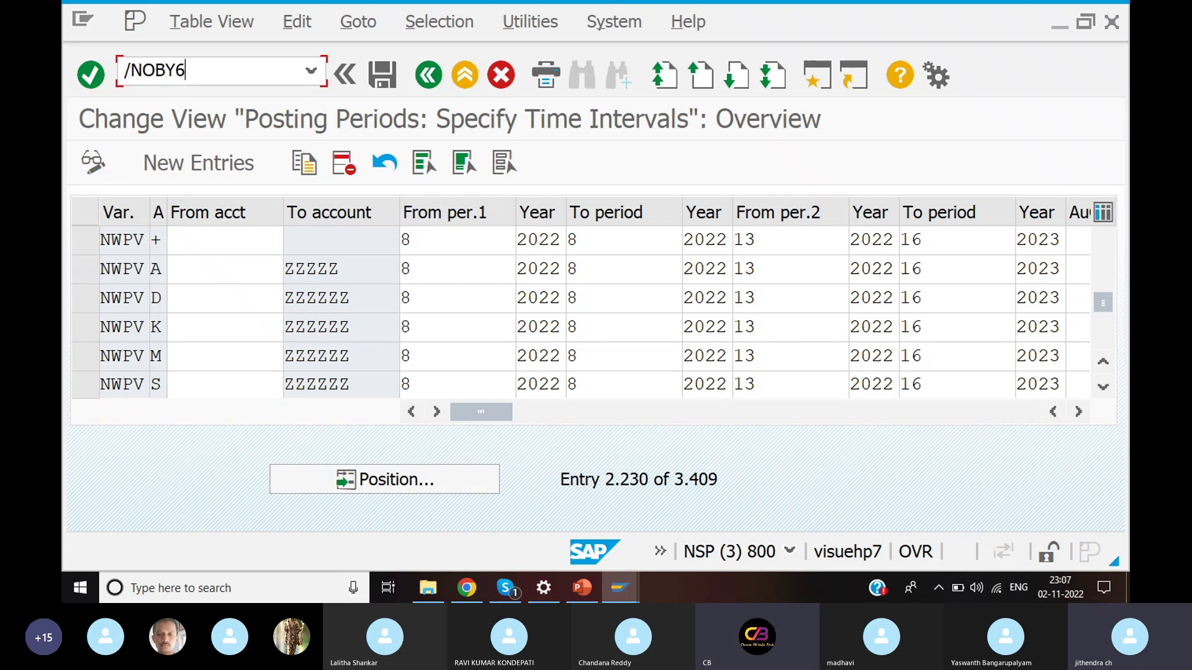
key(Return)
click(548, 490)
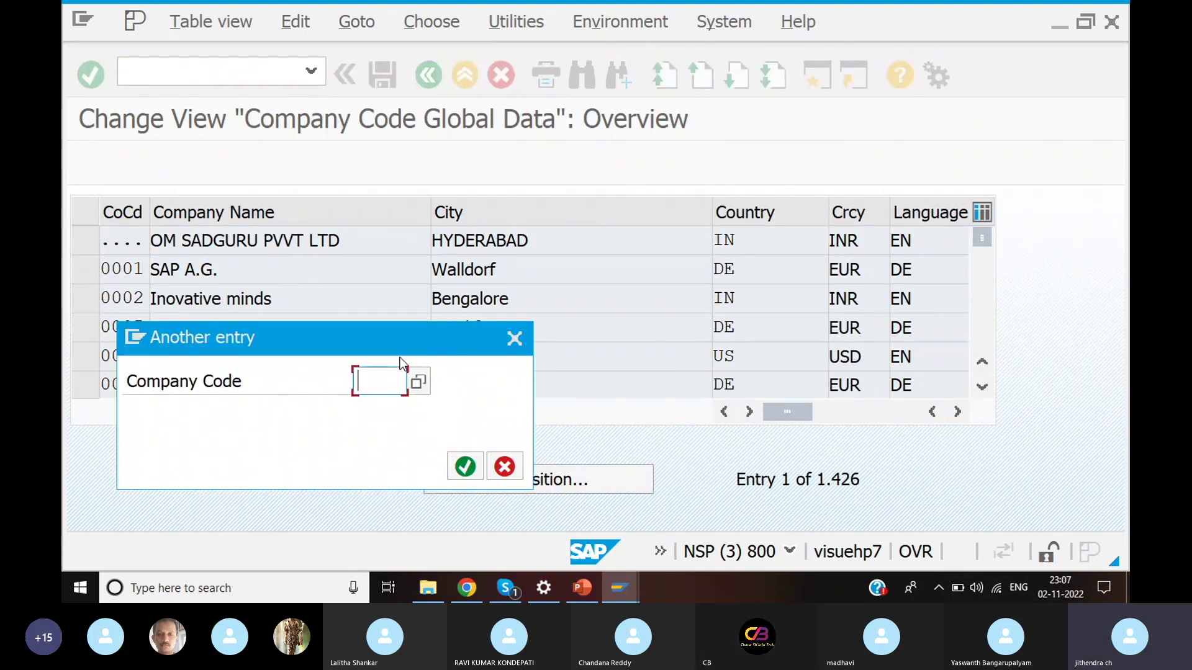
text(NARW)
key(Return)
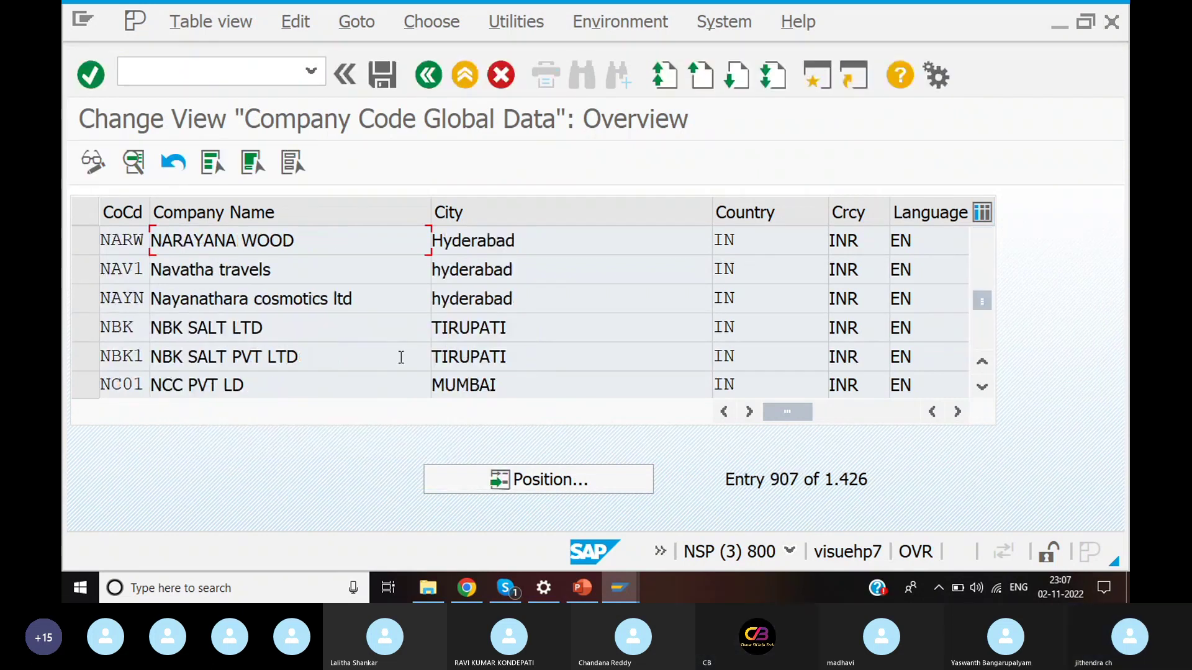
double_click(316, 242)
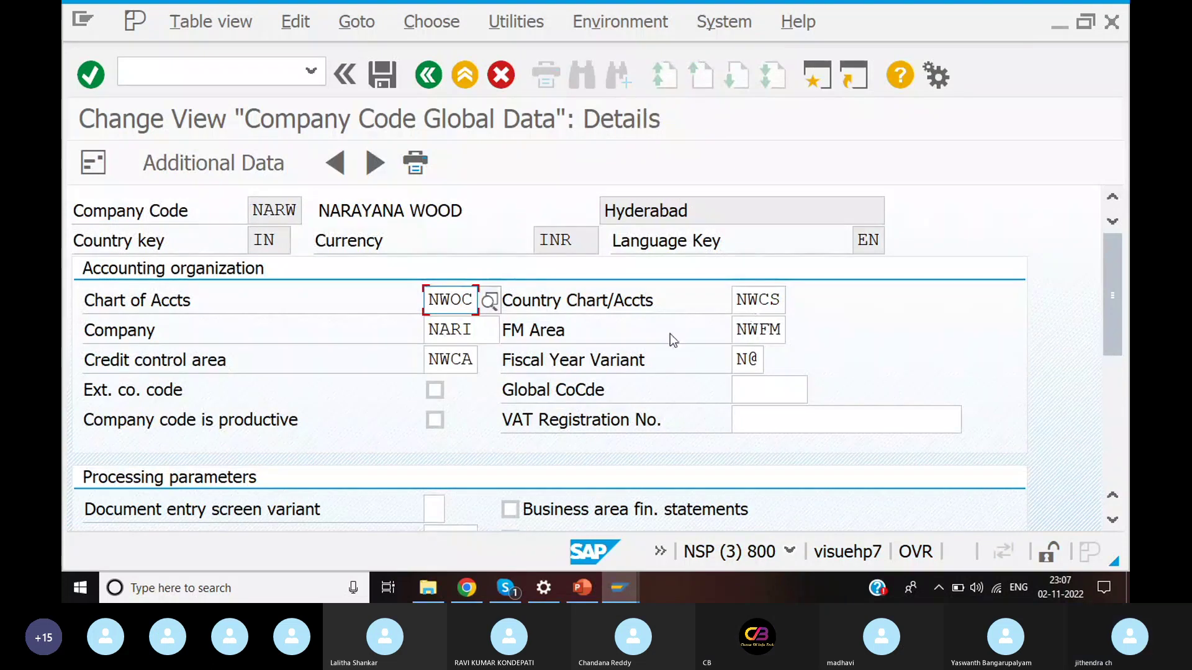
scroll(402, 348, down, 1)
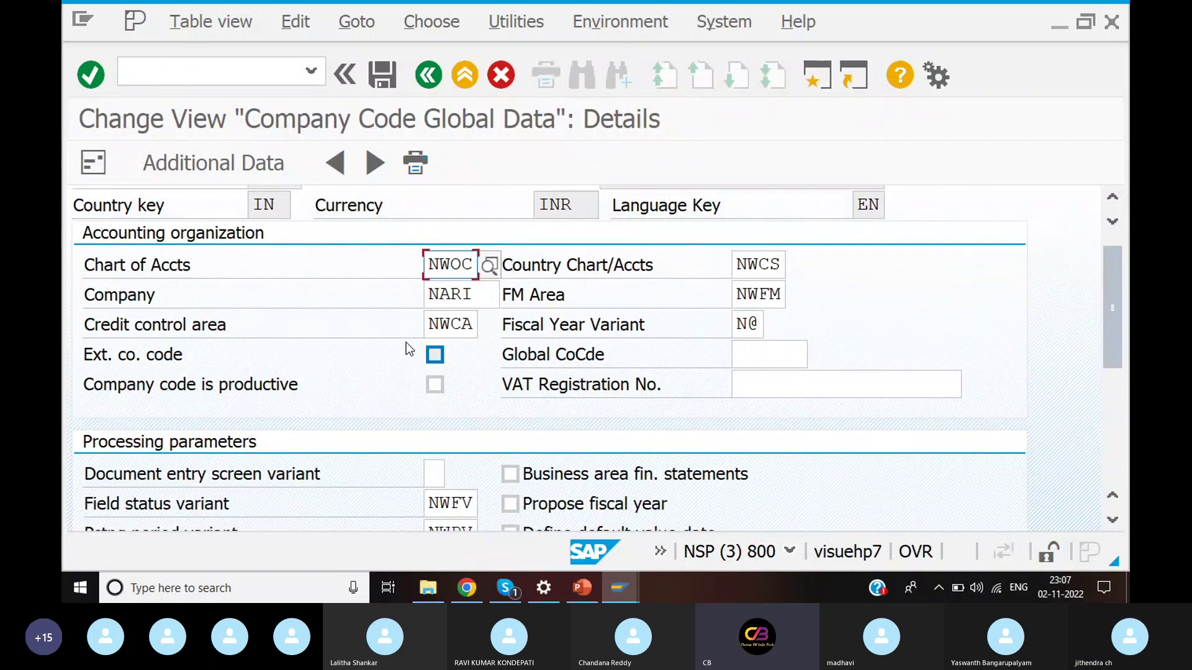
scroll(473, 349, down, 4)
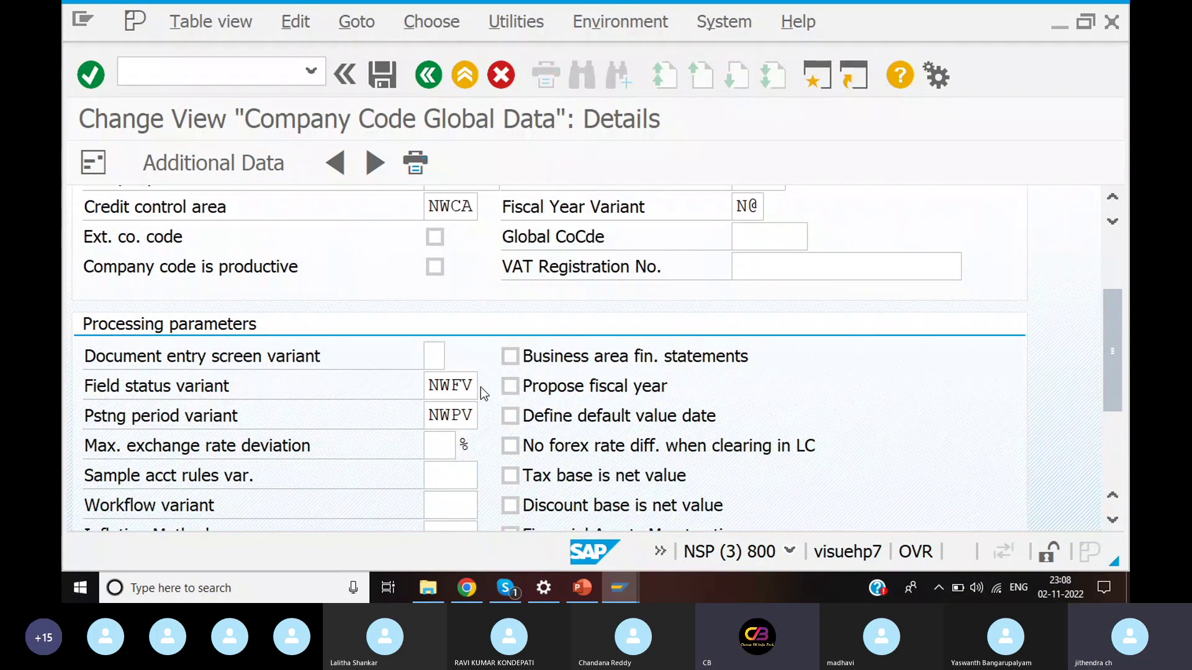
click(225, 69)
text(/NSM35)
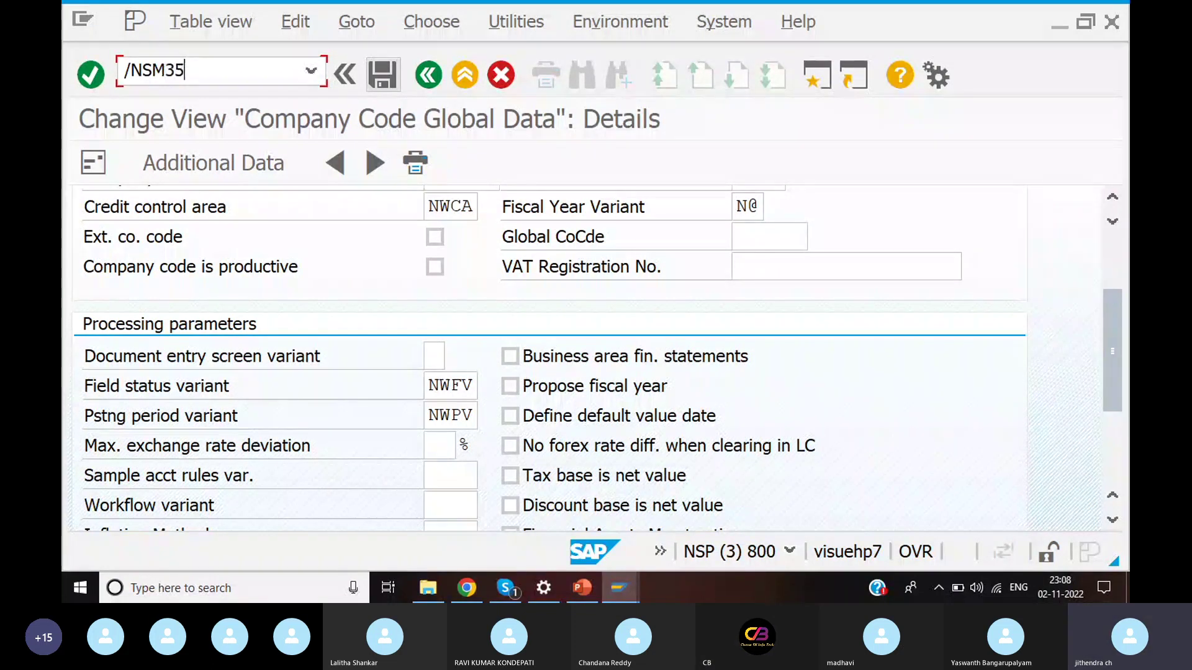
Select session NOV in SM35 and process it, which reports it cannot be processed
key(Return)
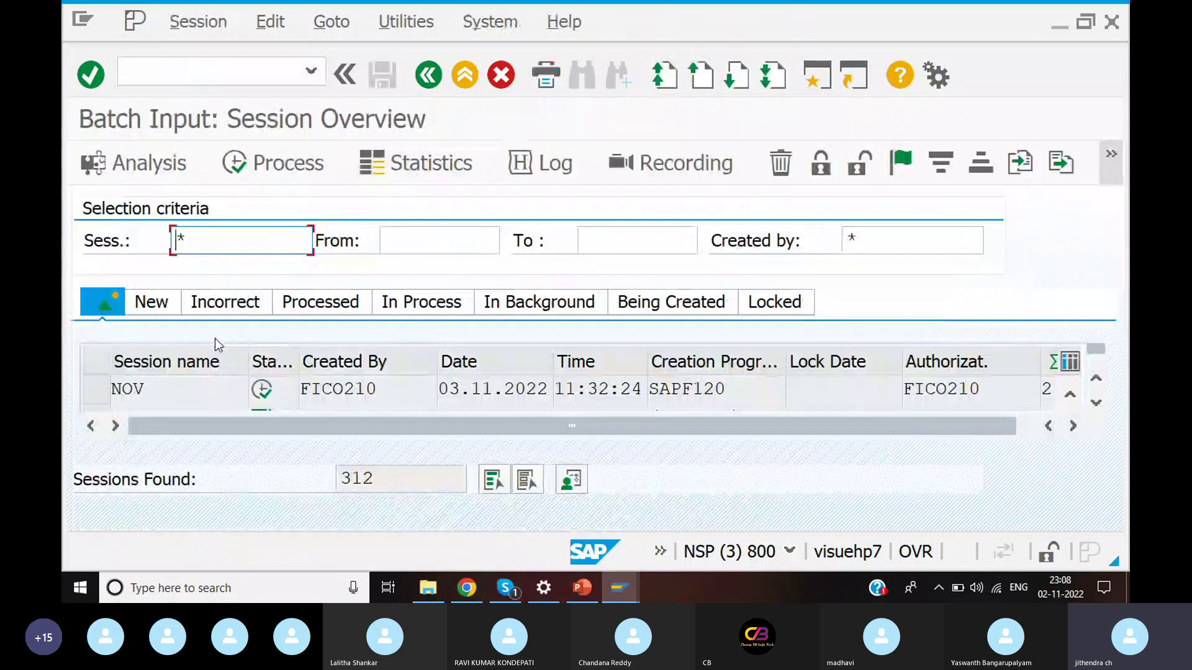
click(94, 389)
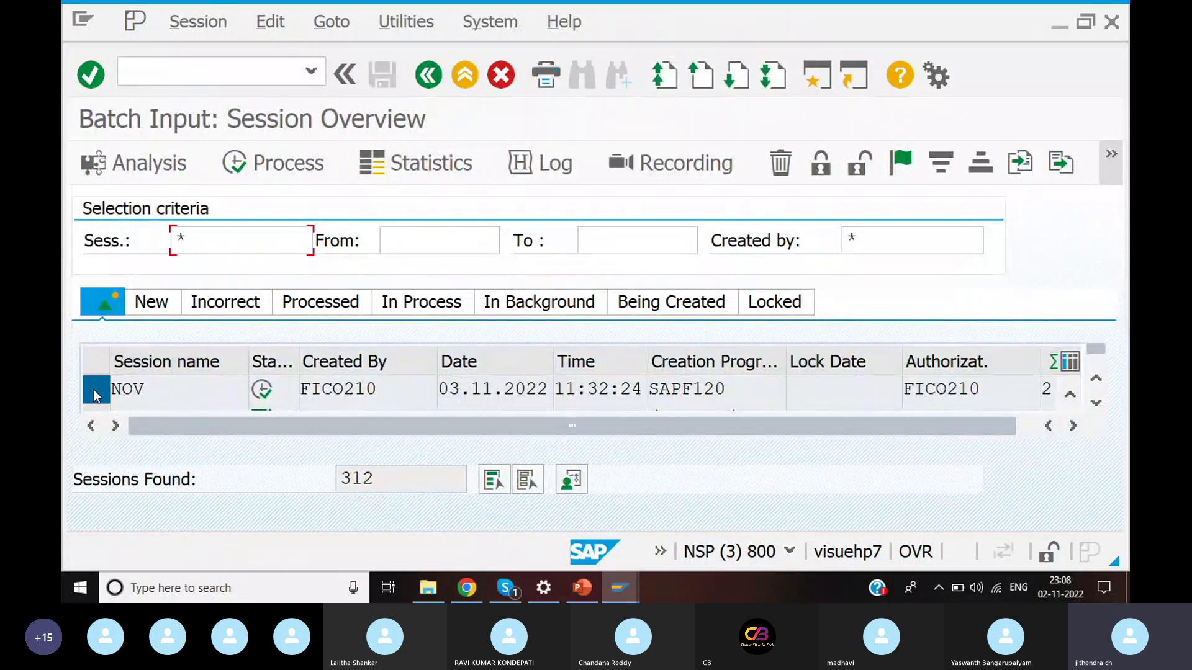
click(236, 159)
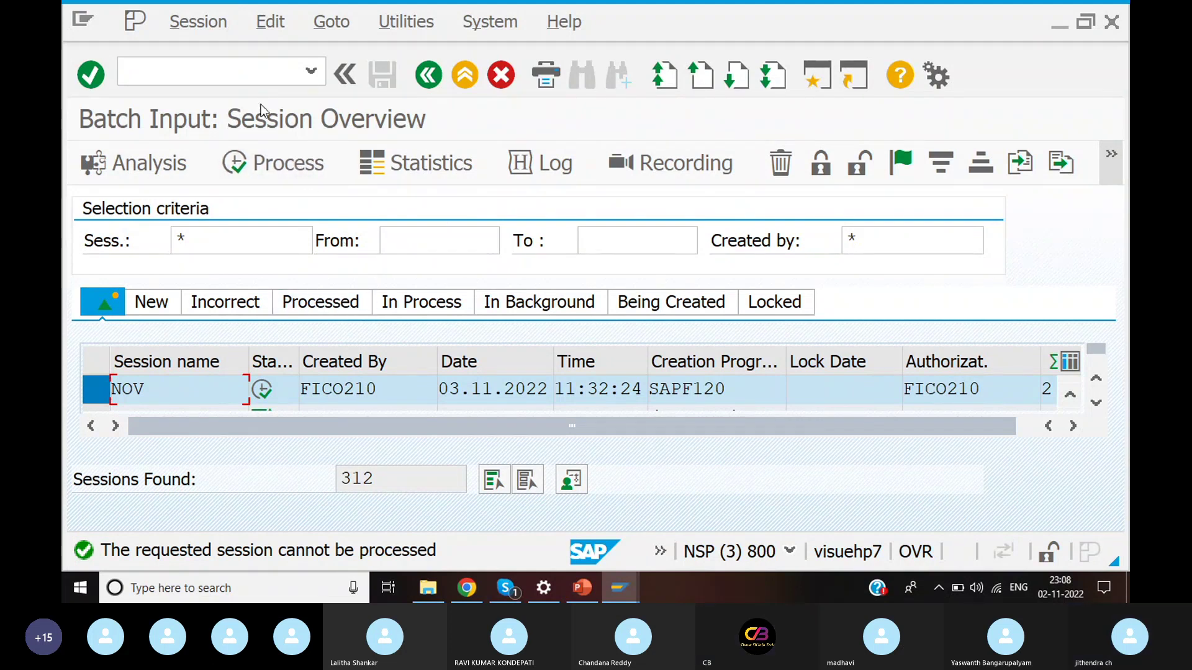
click(262, 74)
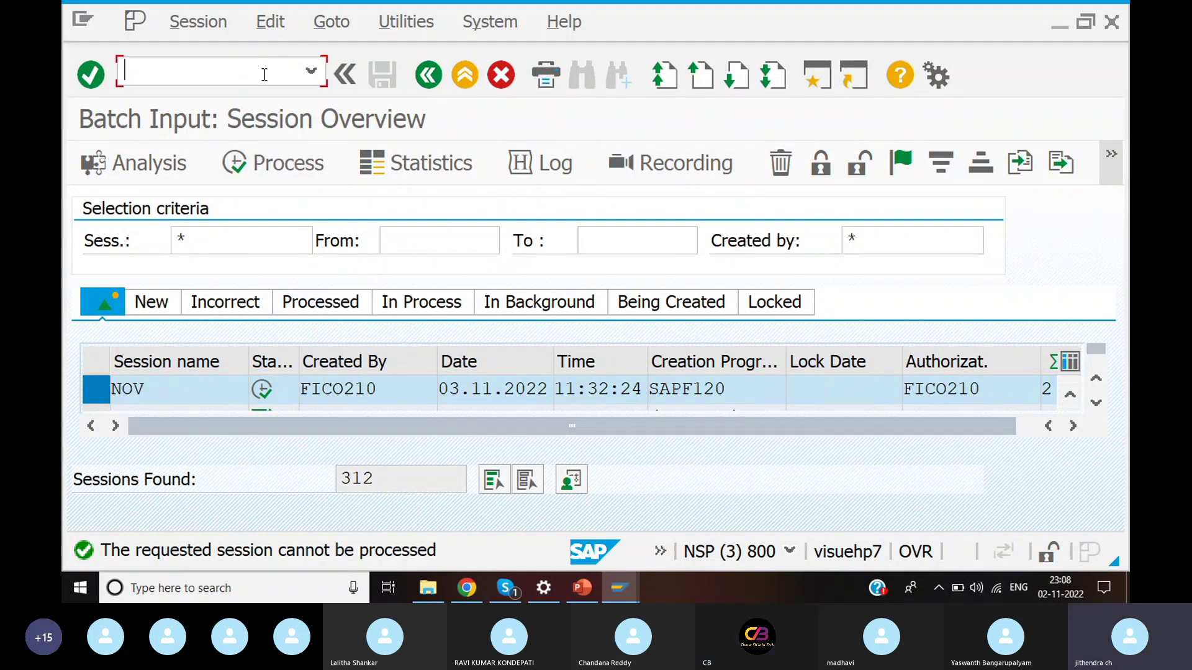
click(304, 162)
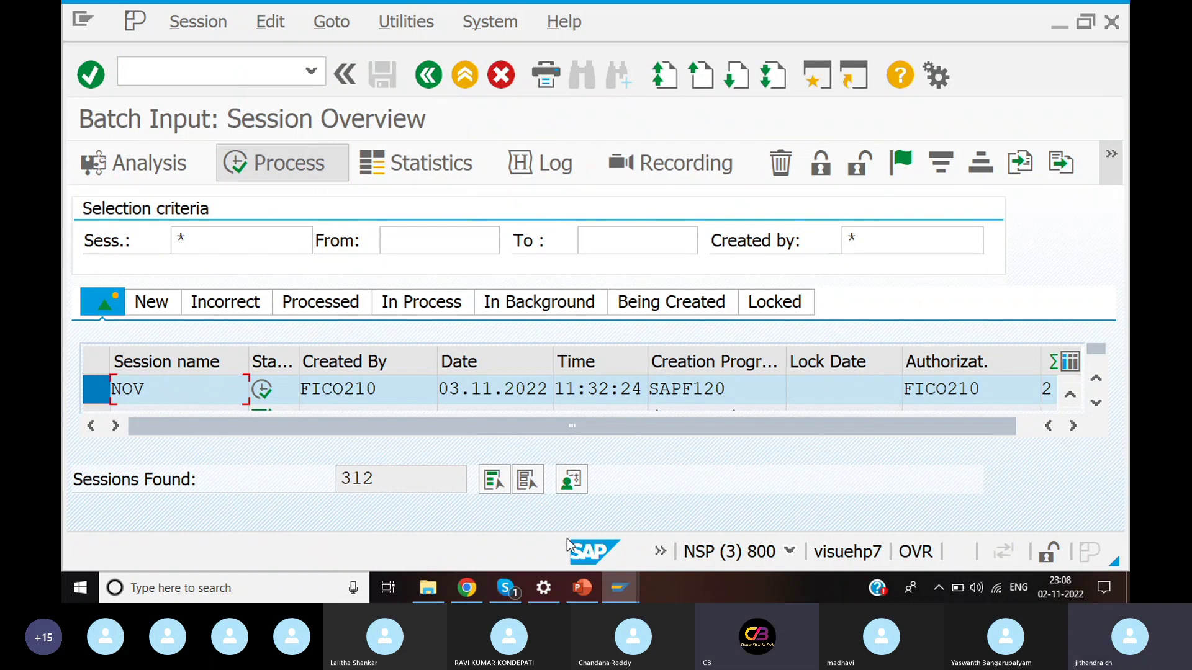
click(239, 72)
Start F.14 with company code NARW, fiscal year 2022 and document type SA
text(/NF.14)
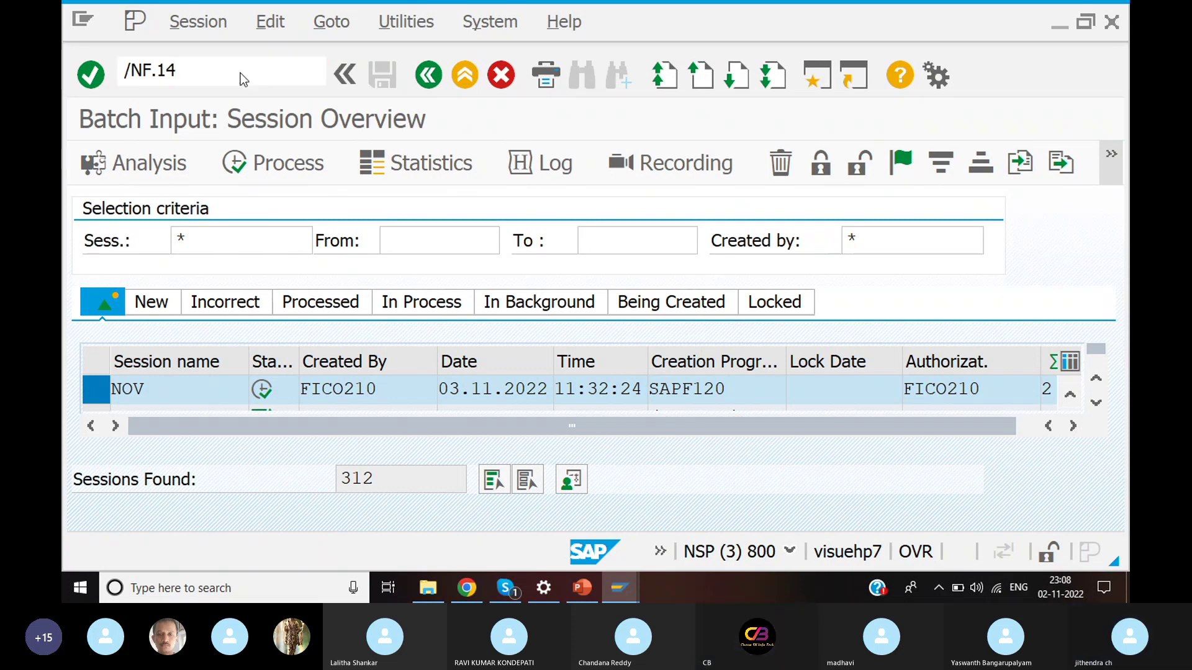
key(Return)
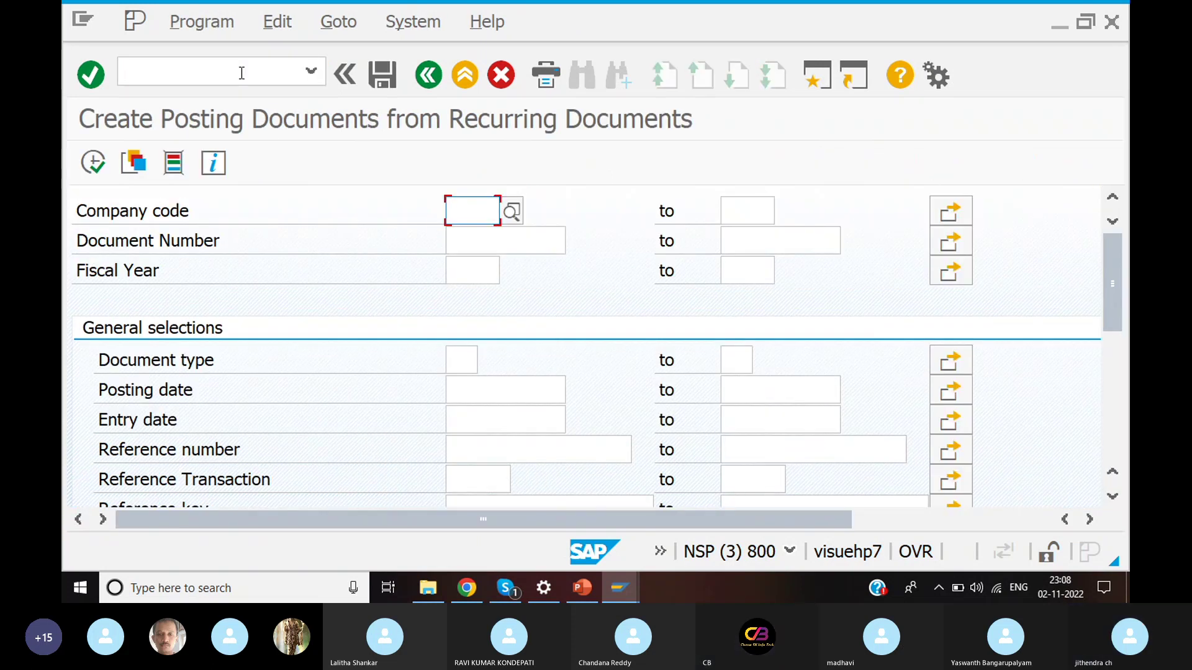
text(NARW)
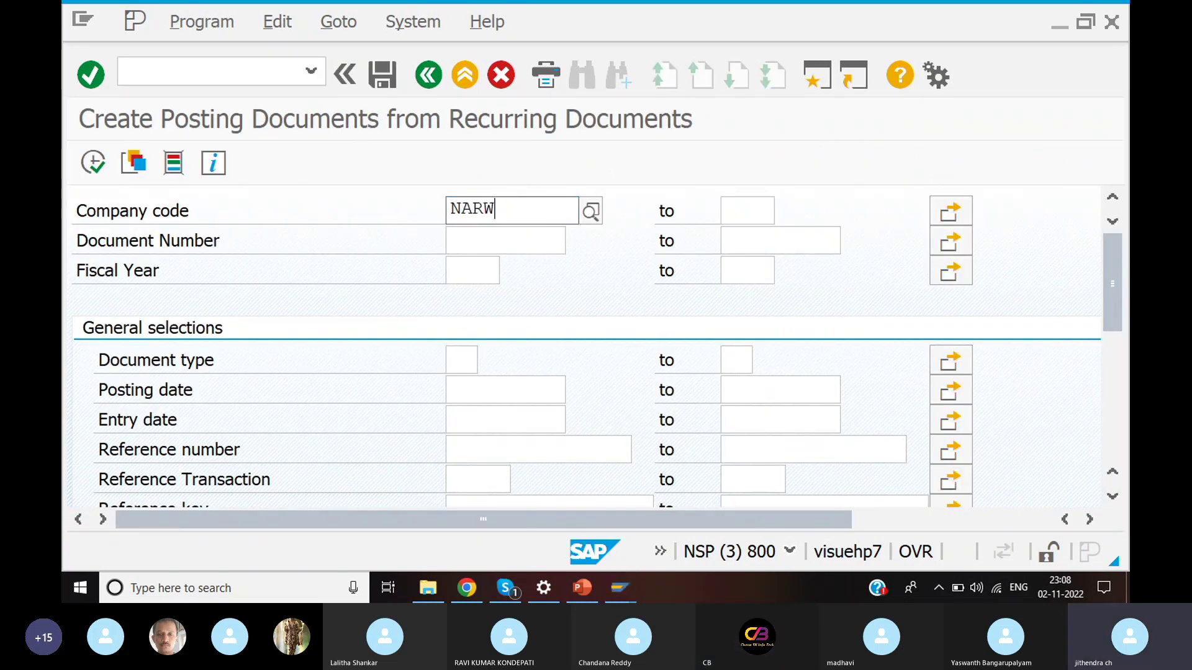
click(482, 268)
scroll(478, 261, down, 1)
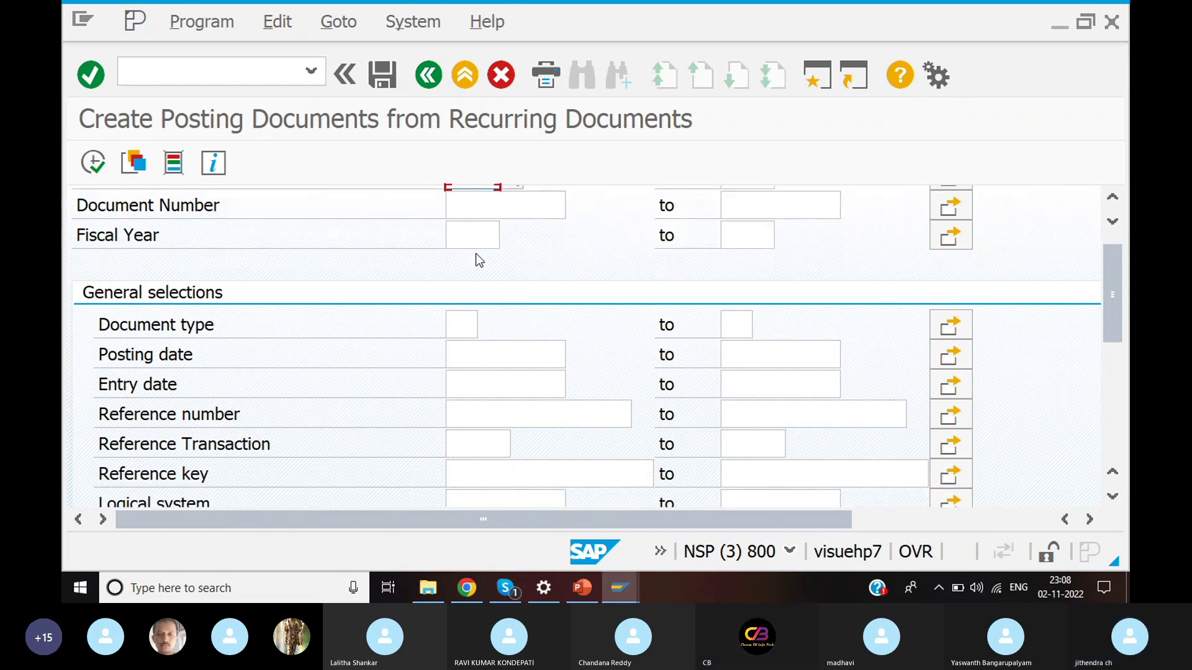
click(482, 236)
text(2022)
click(457, 329)
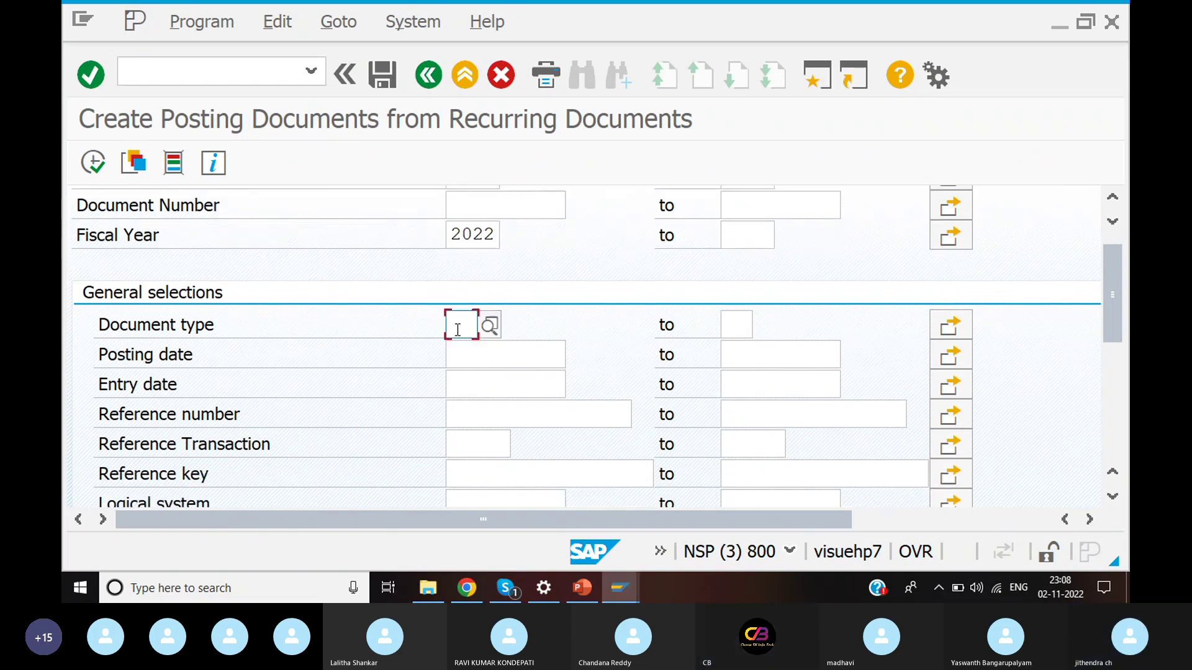
text(SA)
click(479, 370)
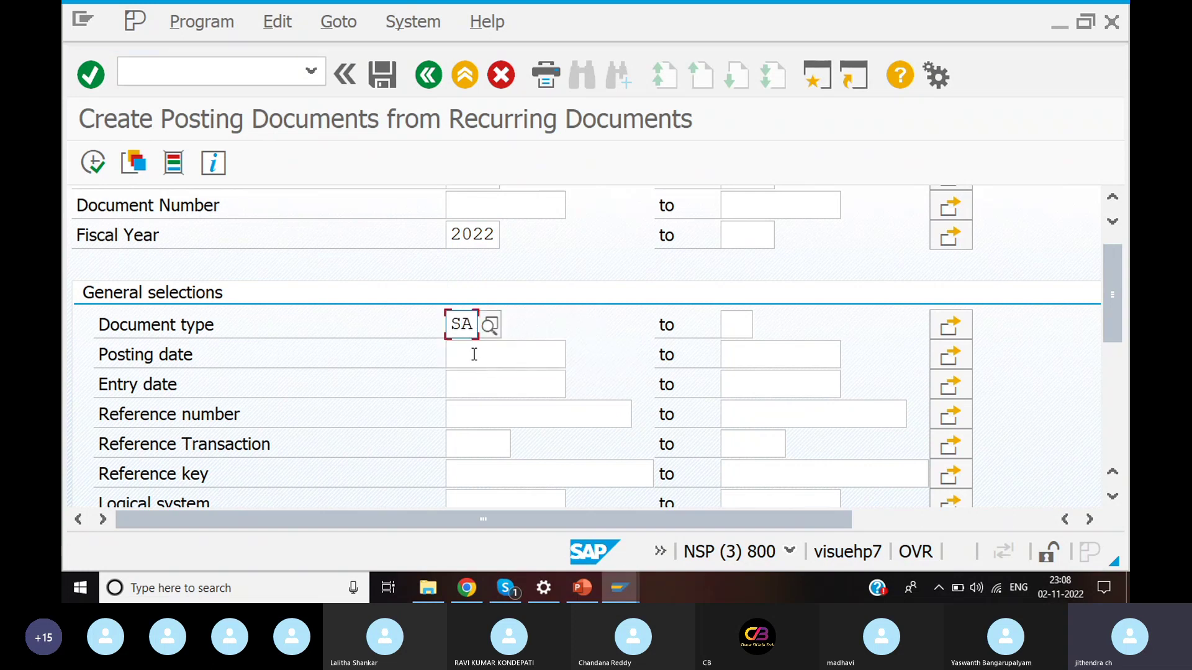
scroll(481, 372, down, 5)
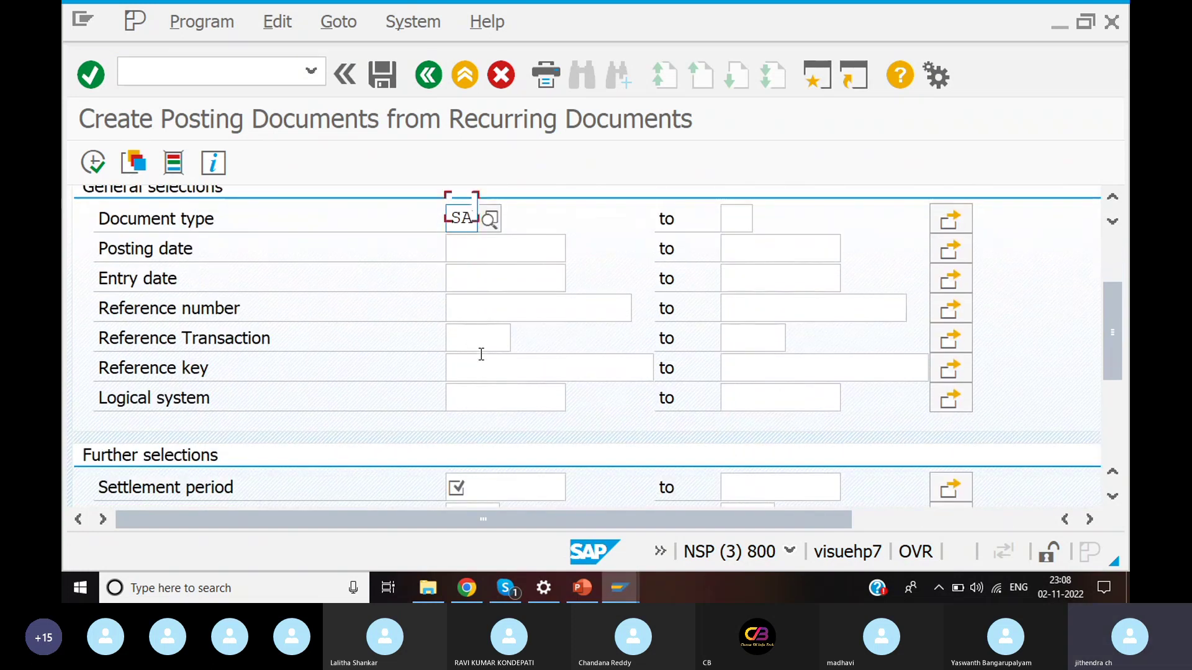
Set the settlement period from 01.11.2022 to 30.11.2025
click(473, 406)
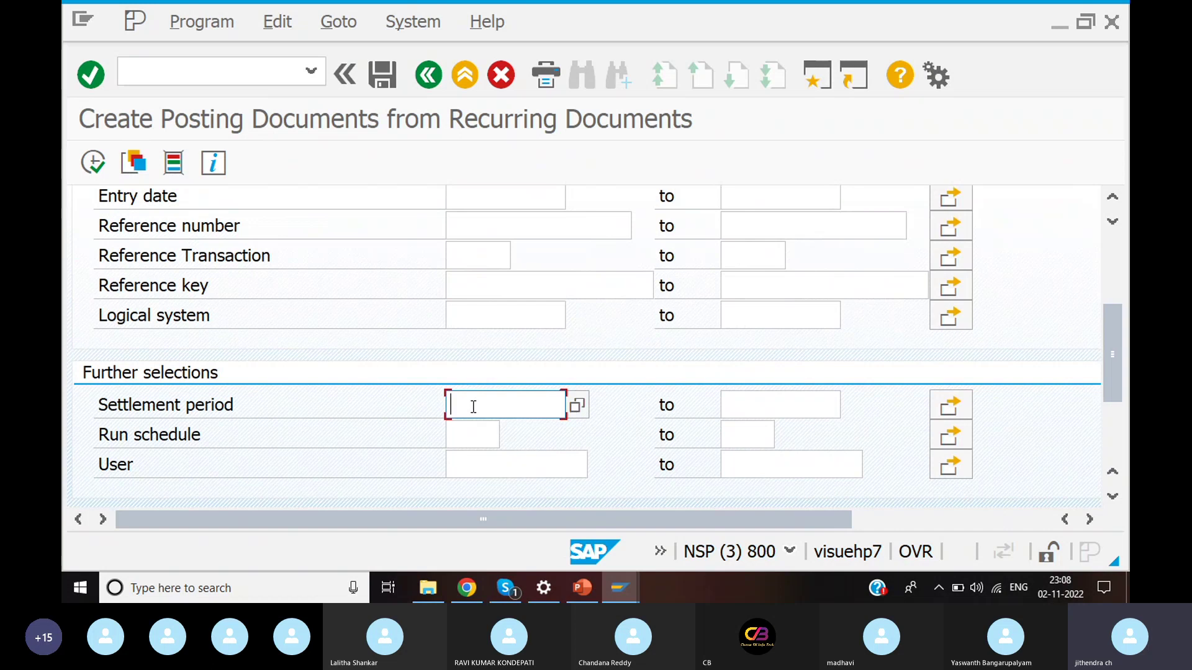
scroll(479, 392, down, 1)
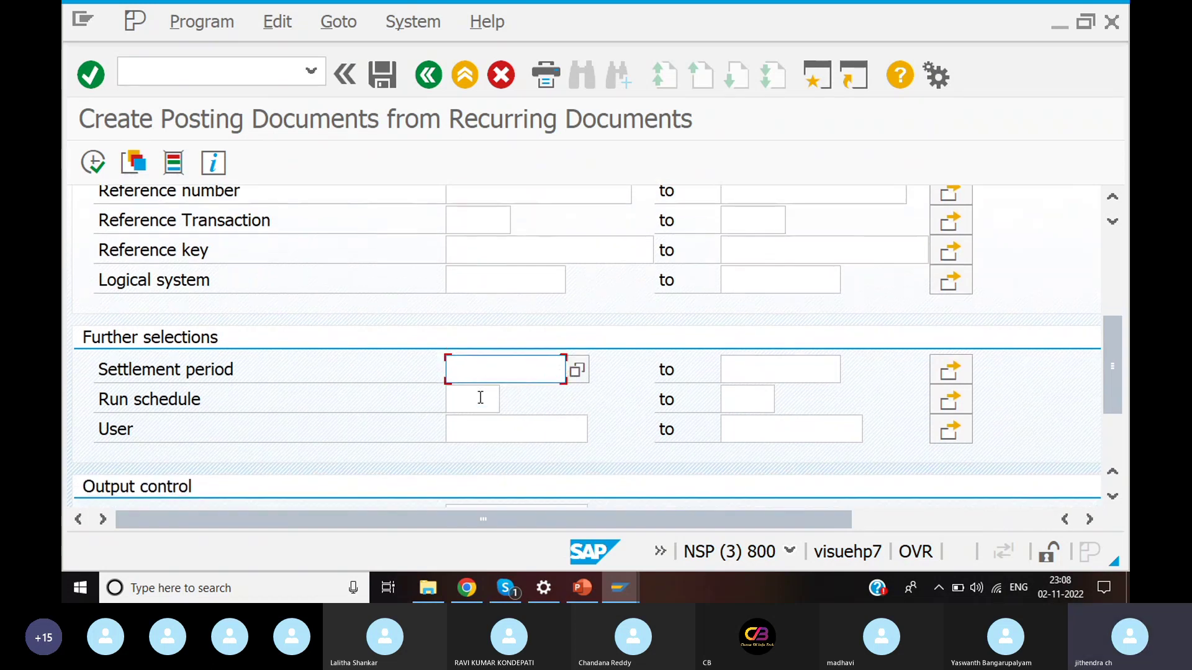
text(01)
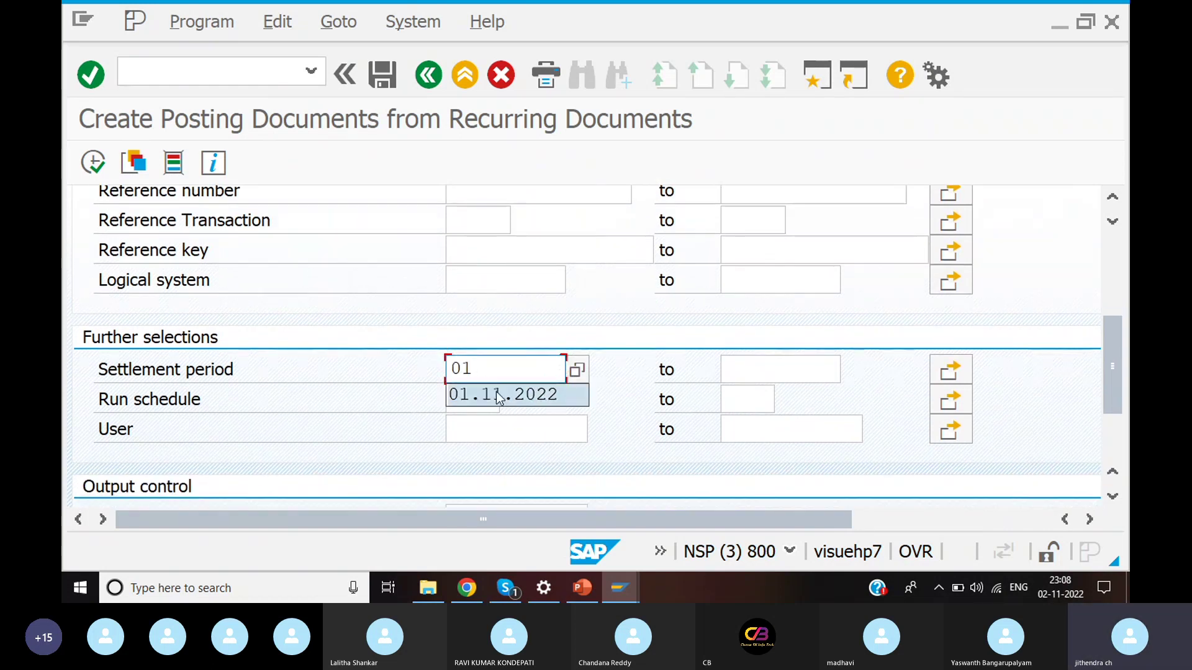
click(500, 397)
click(731, 377)
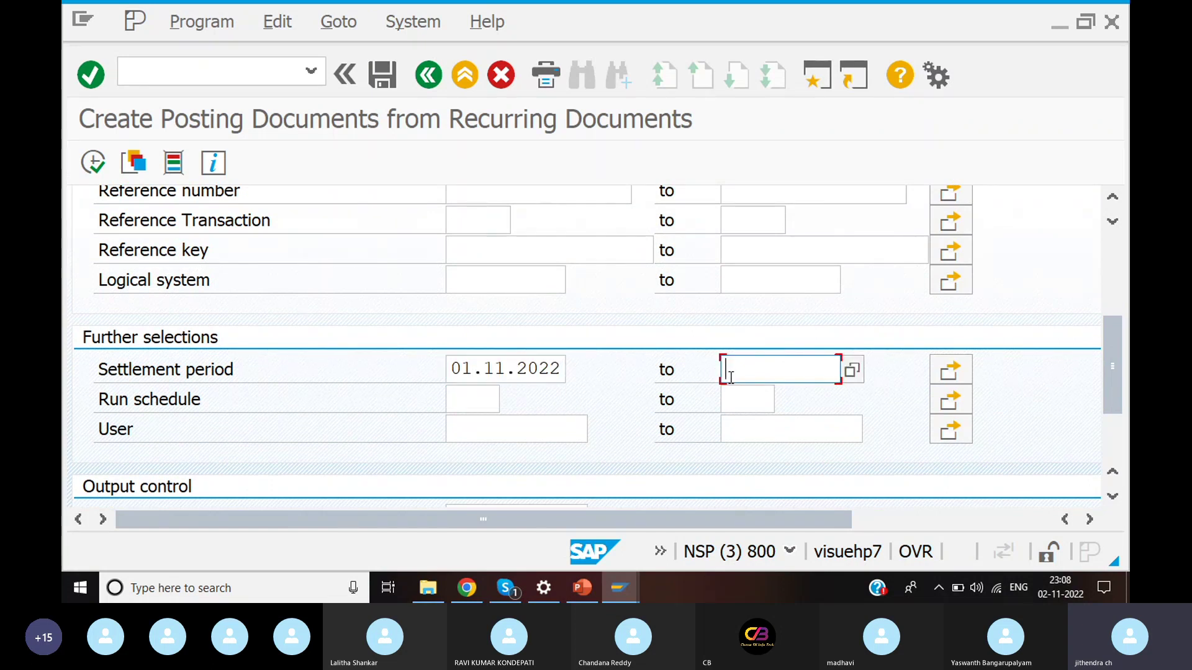
text(30)
click(738, 395)
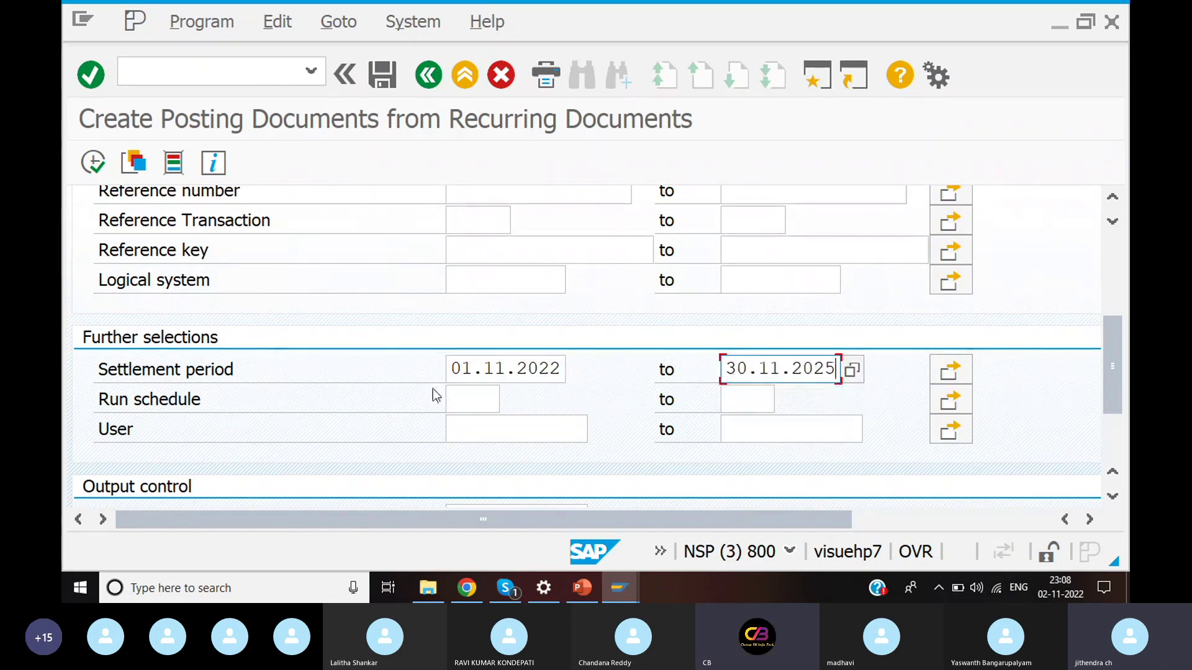
scroll(467, 407, down, 3)
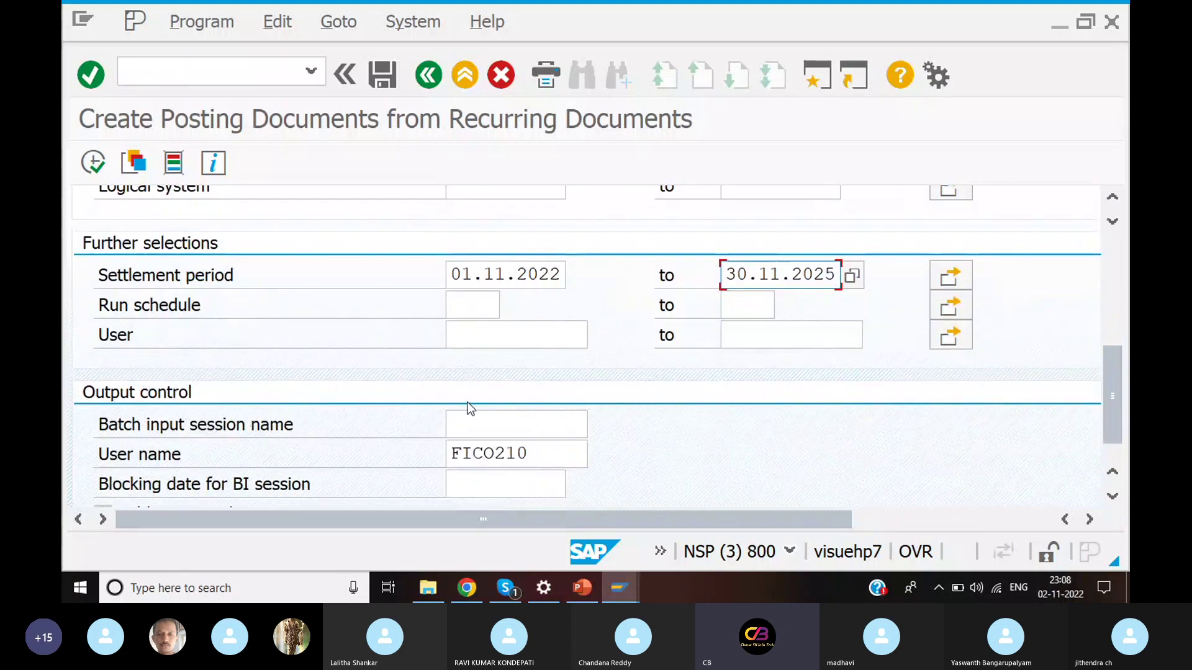
scroll(469, 408, down, 1)
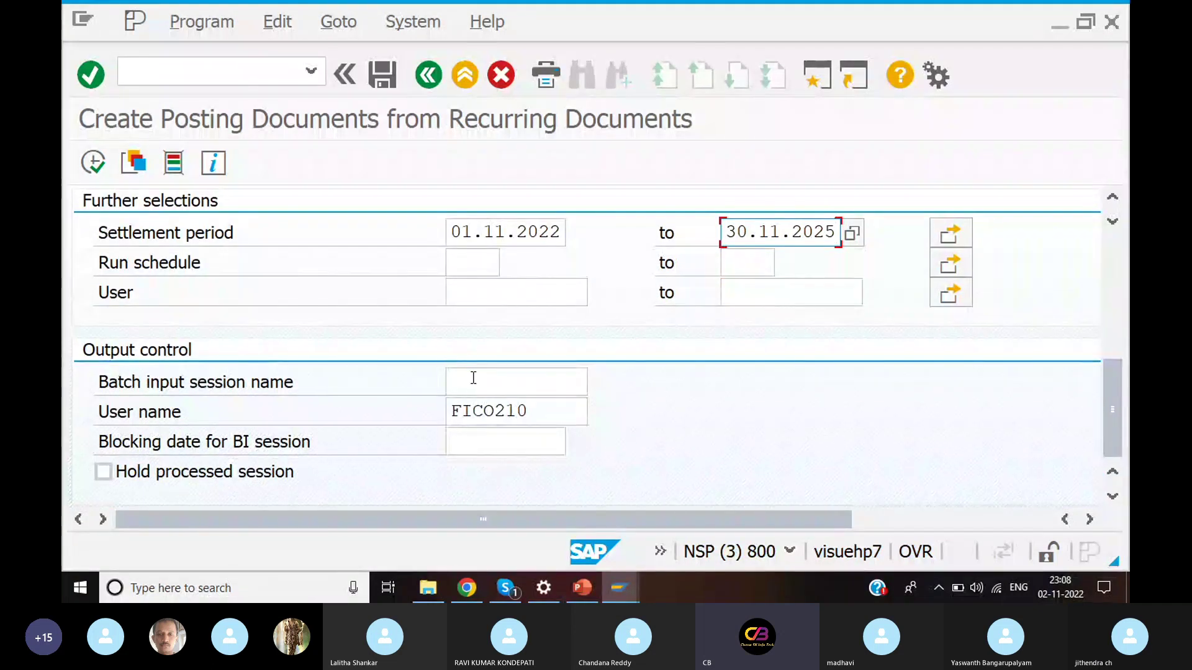
Name the batch input session NOV-1 and execute to create it
click(471, 378)
text(NOV1)
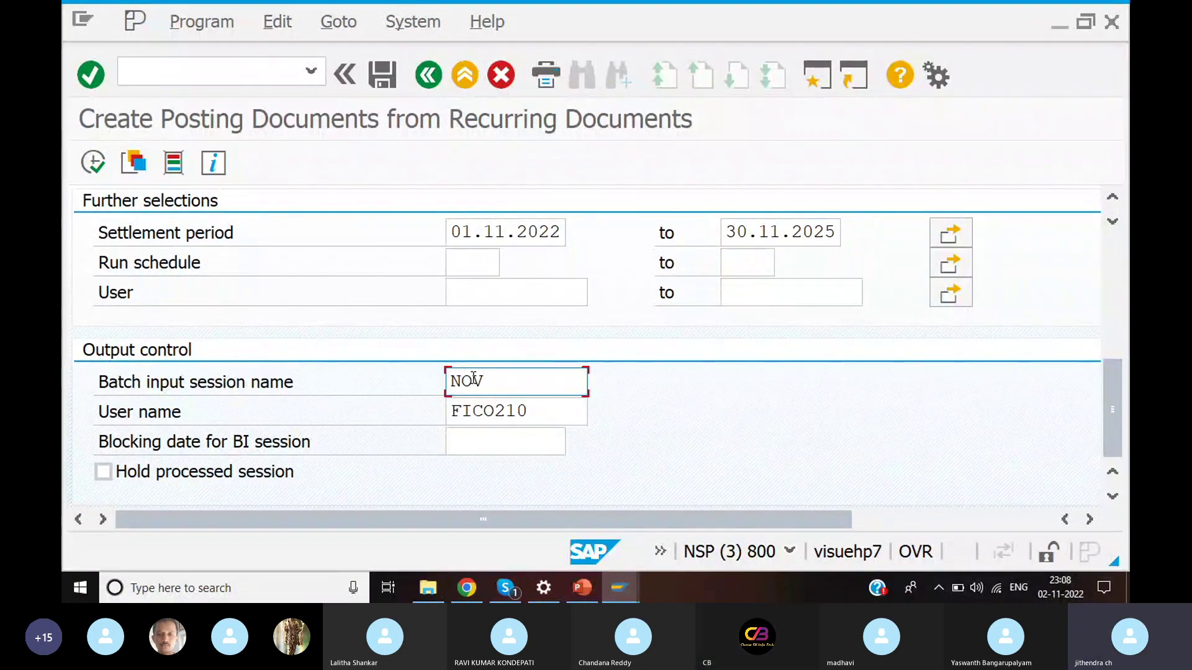
click(488, 382)
text(-1)
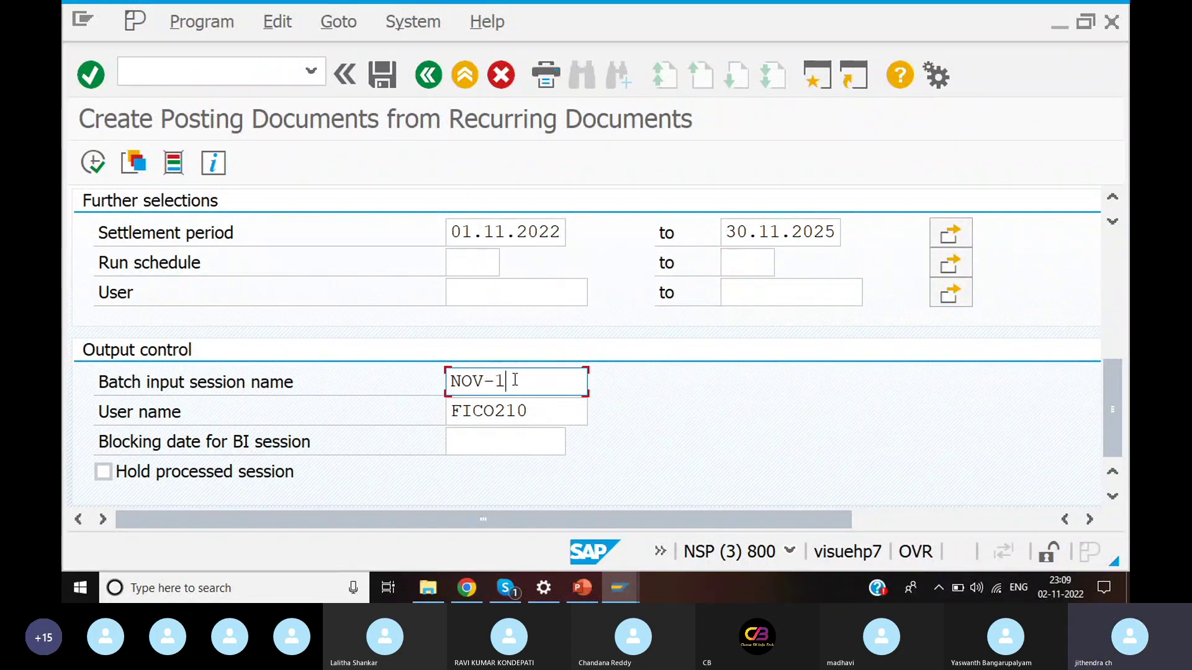
click(95, 162)
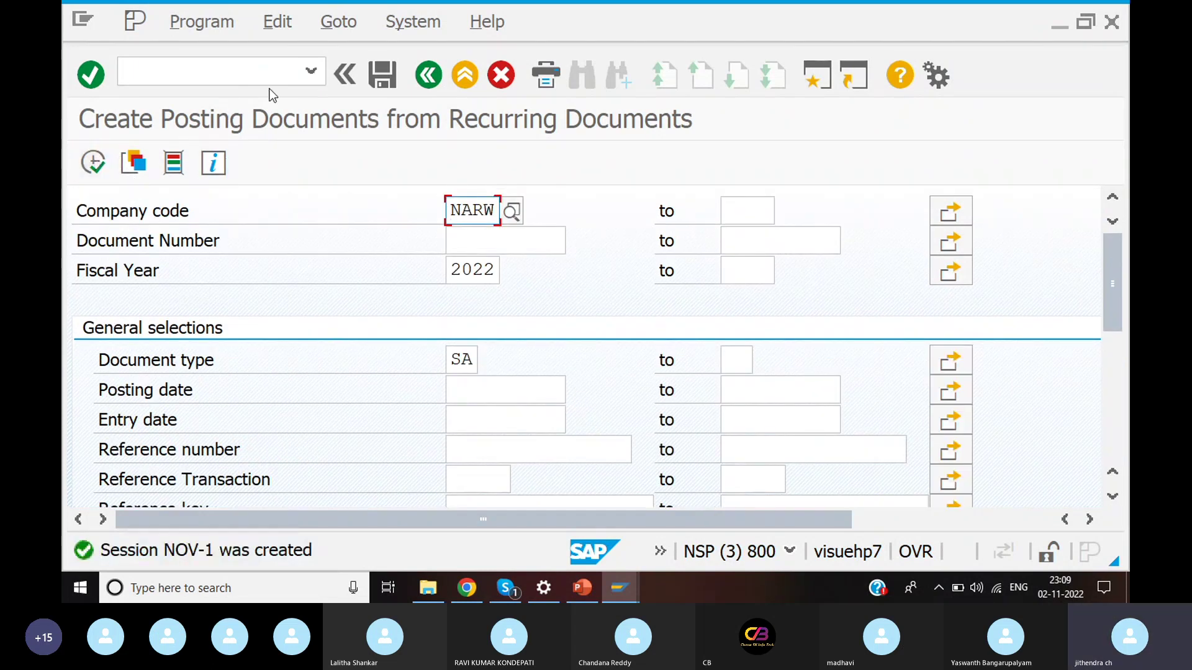
click(255, 71)
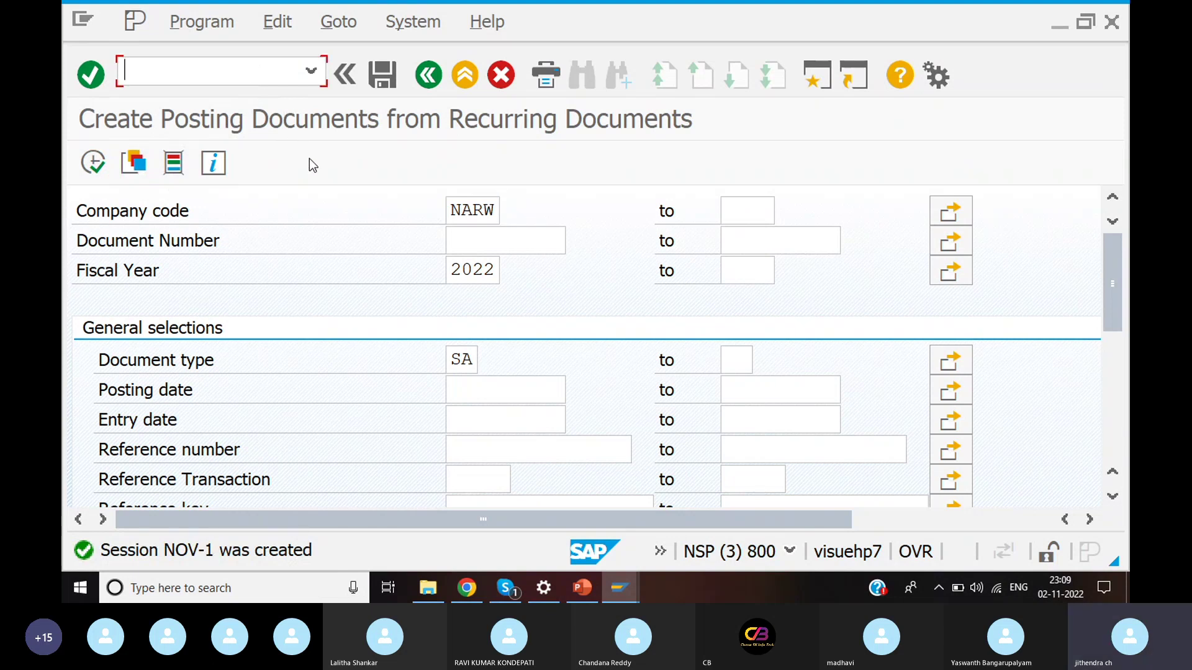
text(/NSM35)
Open the SM35 batch input session overview and select session NOV-1
key(Return)
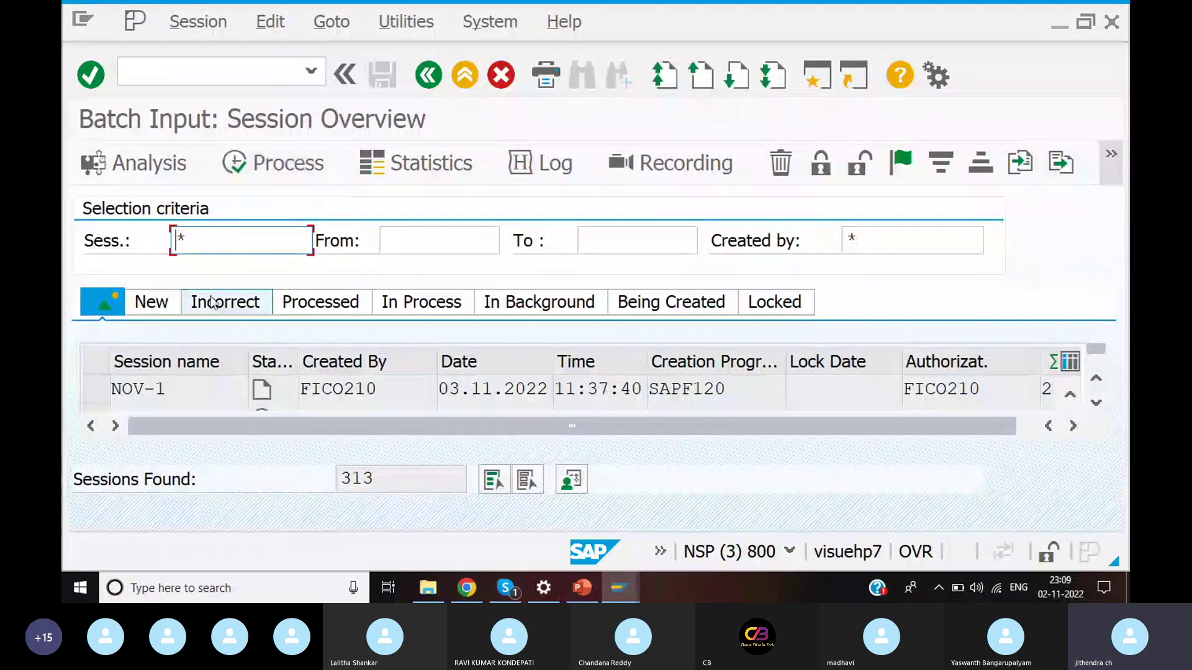
click(87, 394)
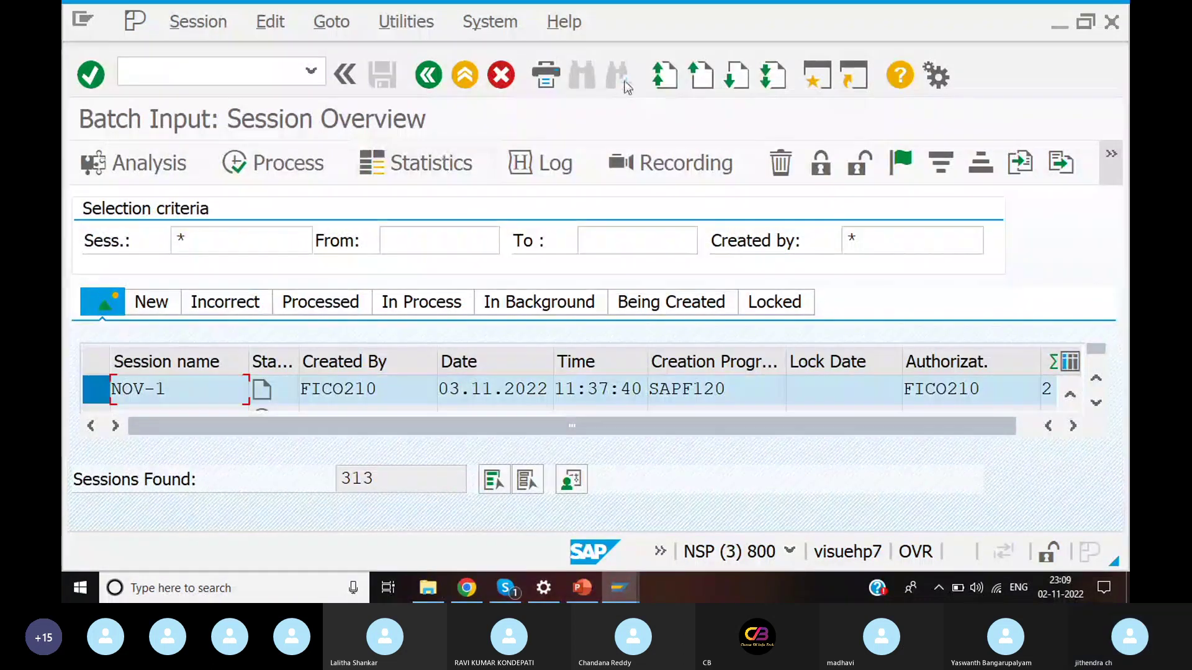
click(497, 21)
mouse_move(539, 149)
mouse_move(801, 267)
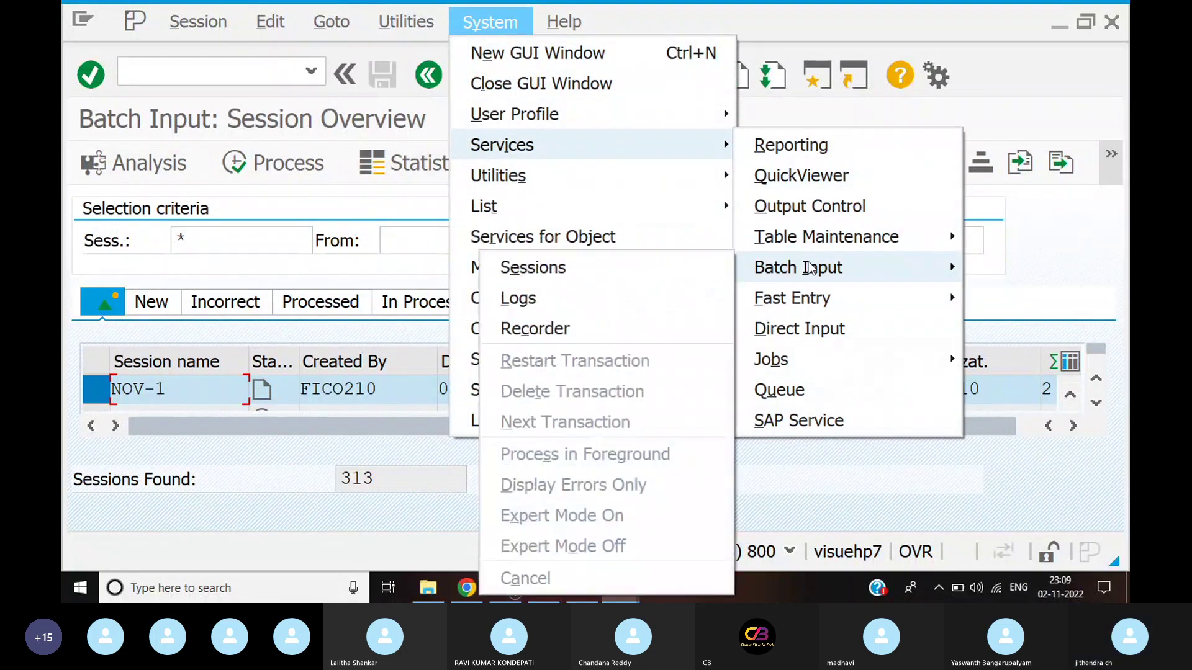
click(664, 277)
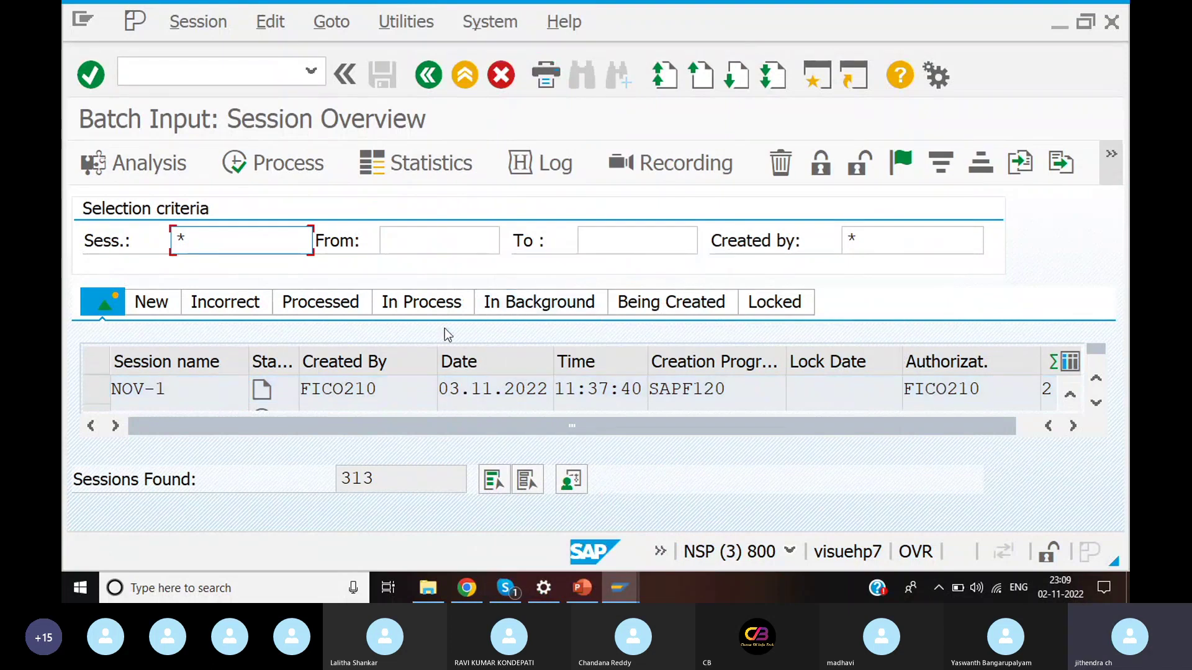
click(94, 390)
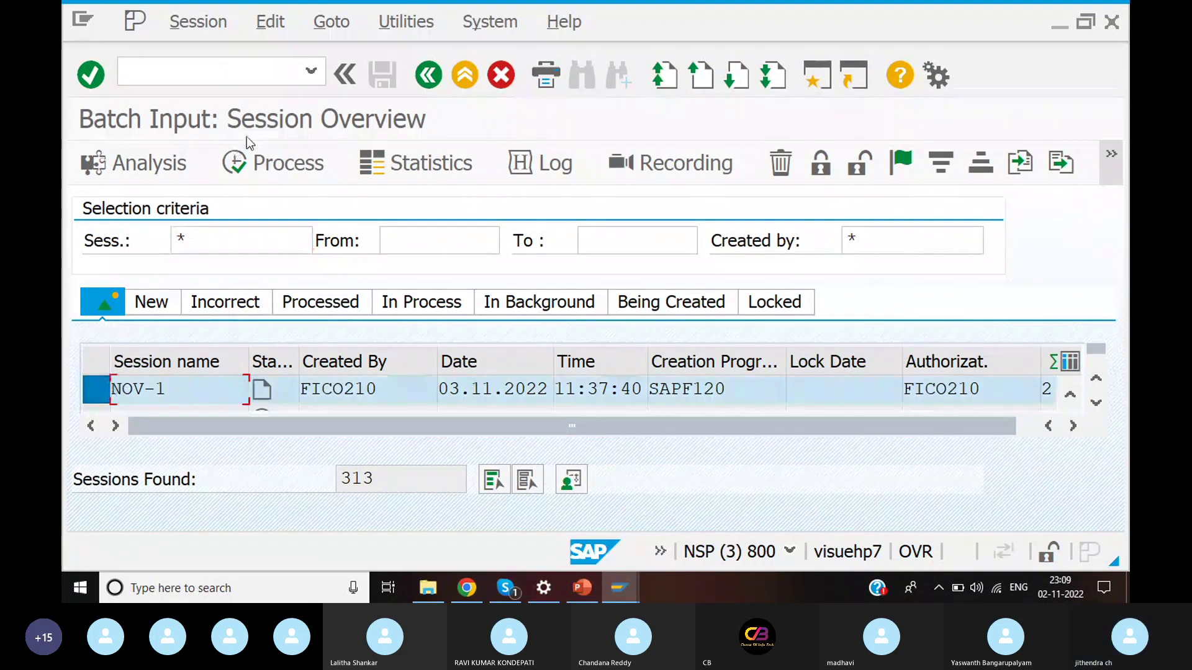
Process NOV-1 with Display errors only and Expert mode enabled
click(240, 153)
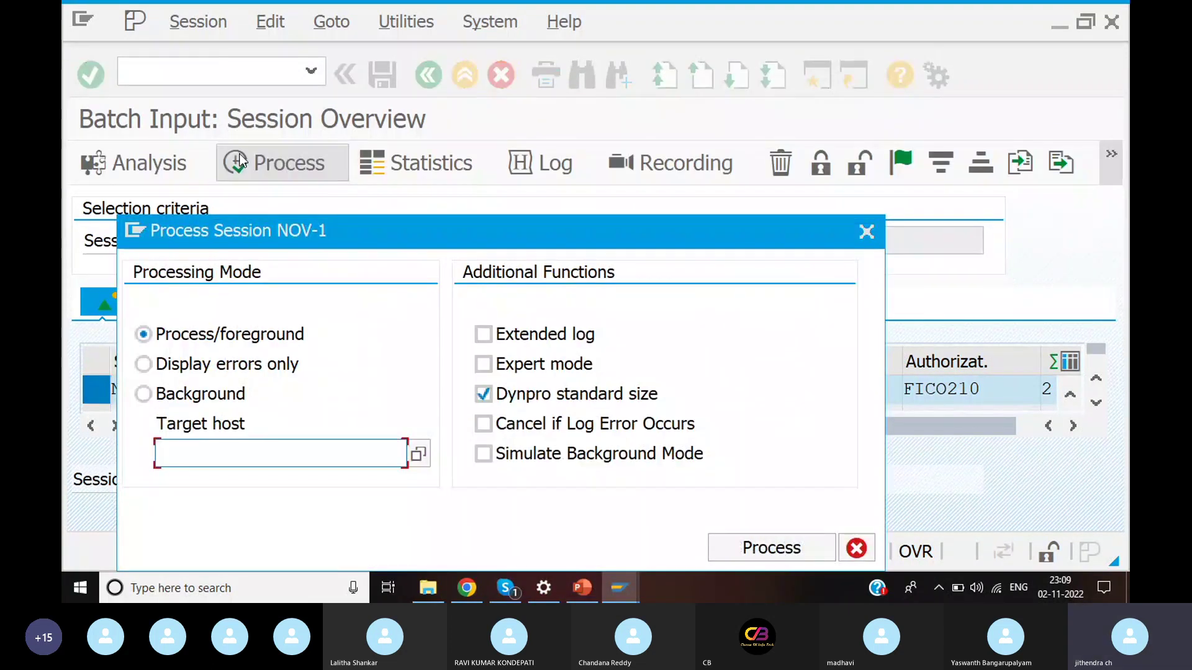
click(143, 363)
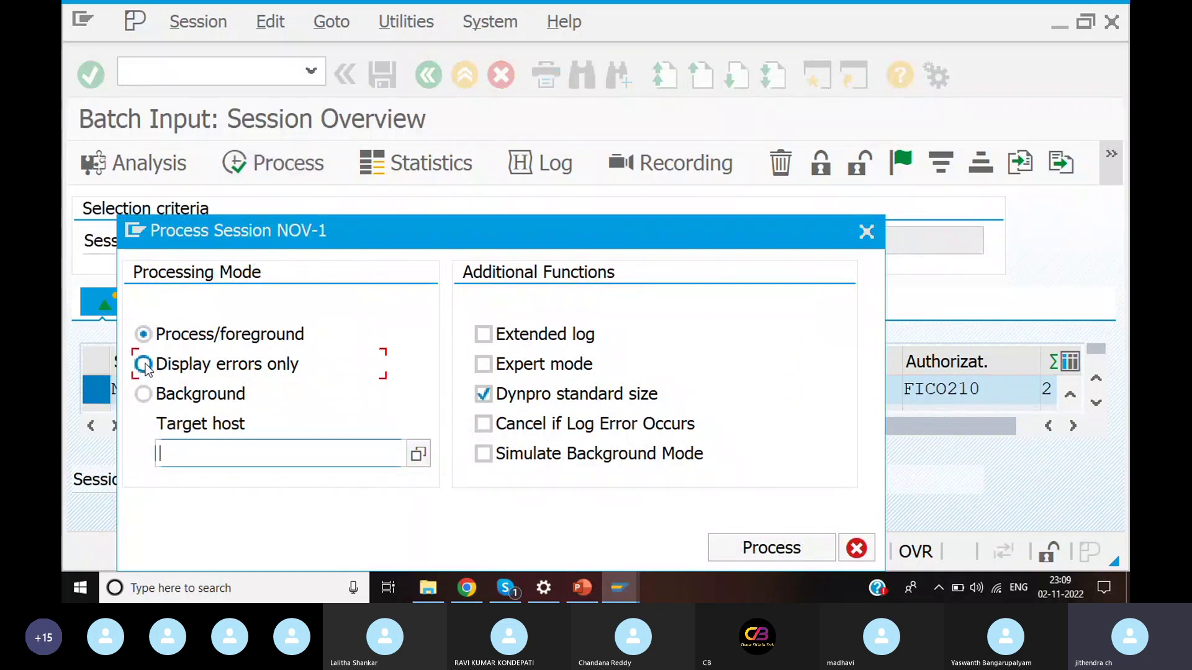
click(484, 366)
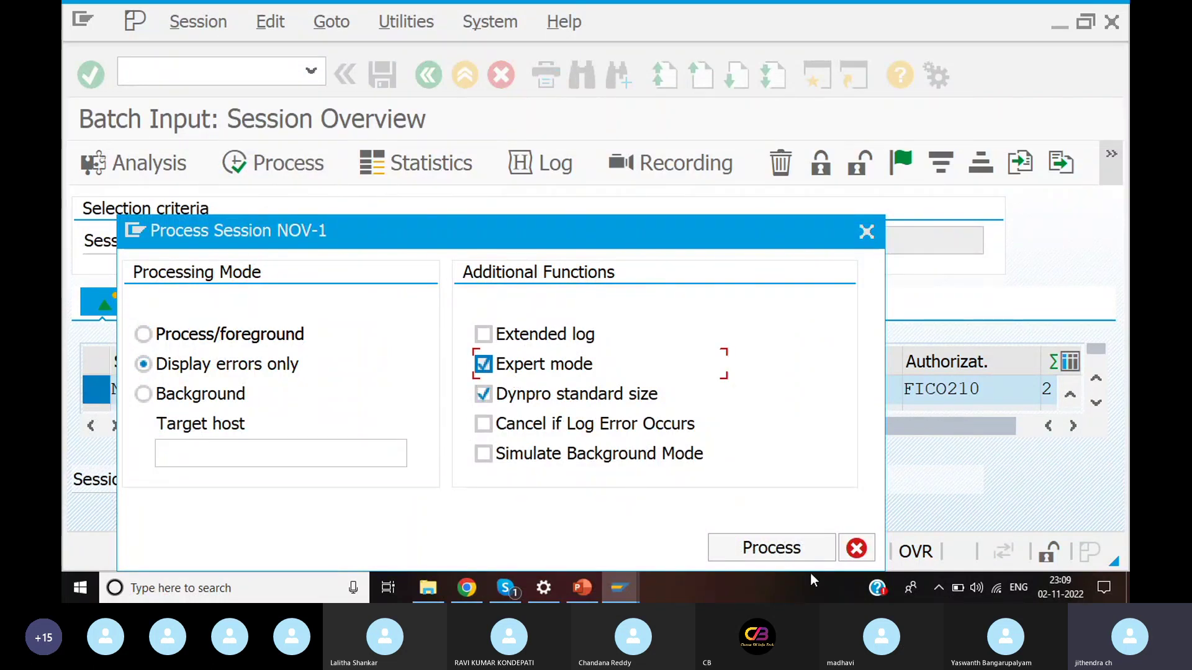
click(776, 548)
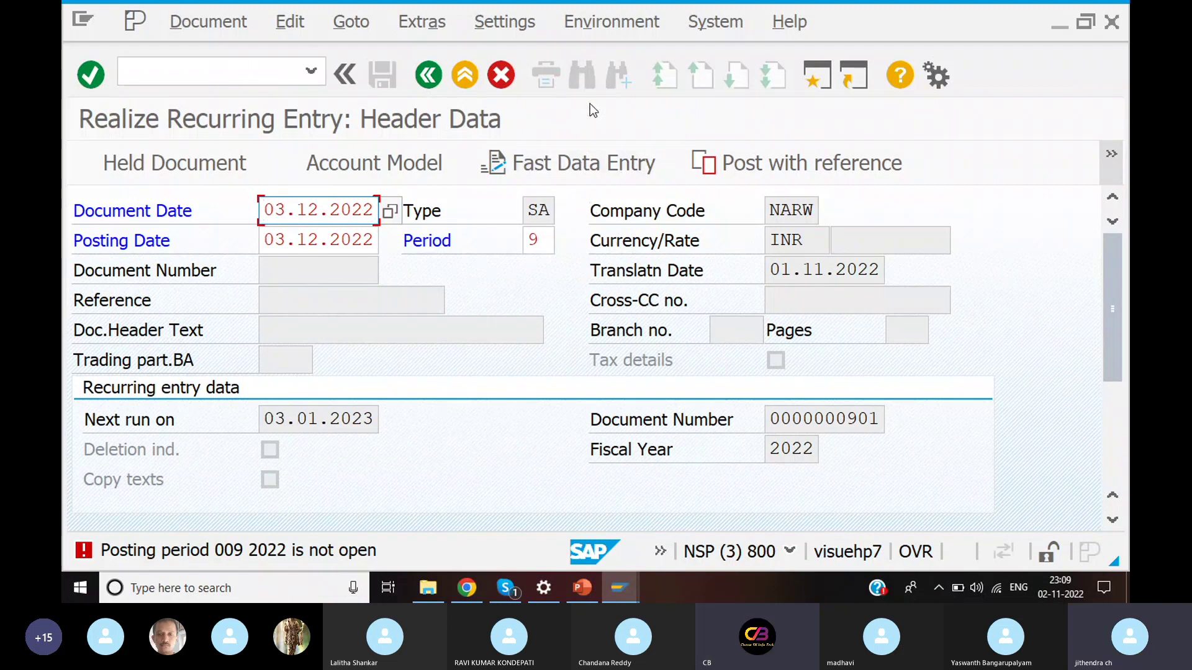
Dismiss the maximum-sessions message and switch back to the NARW Recurring Entry Documents window
click(828, 80)
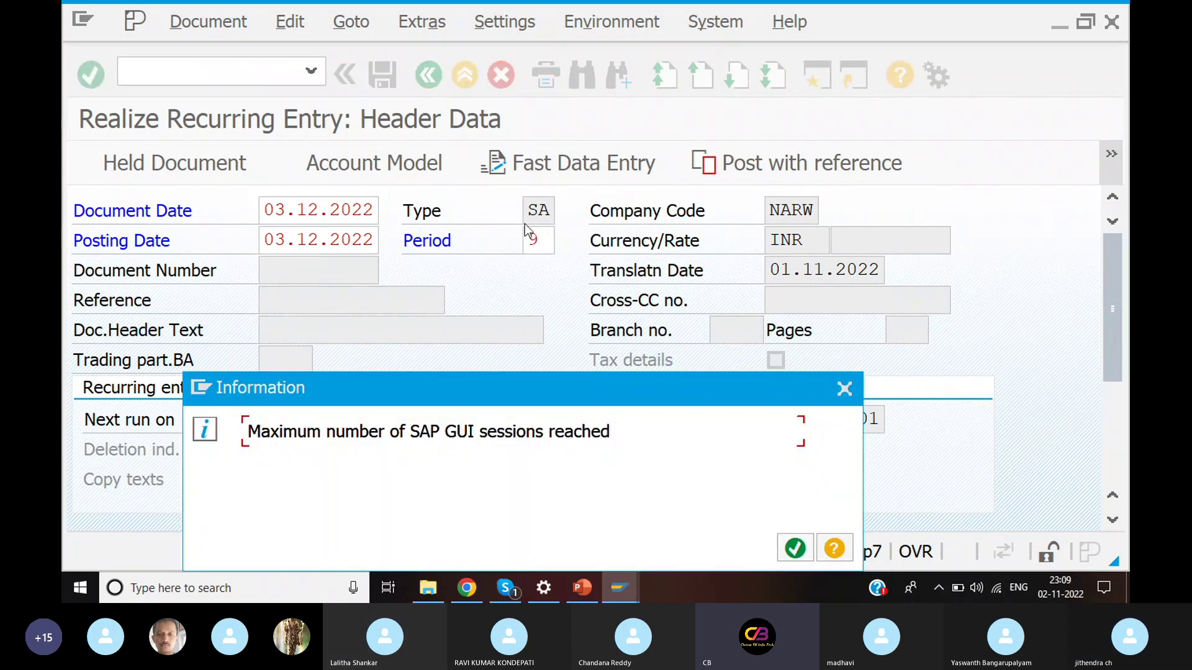
click(844, 388)
key(alt+Tab)
key(alt+Tab)
key(alt+Tab)
key(alt+Tab)
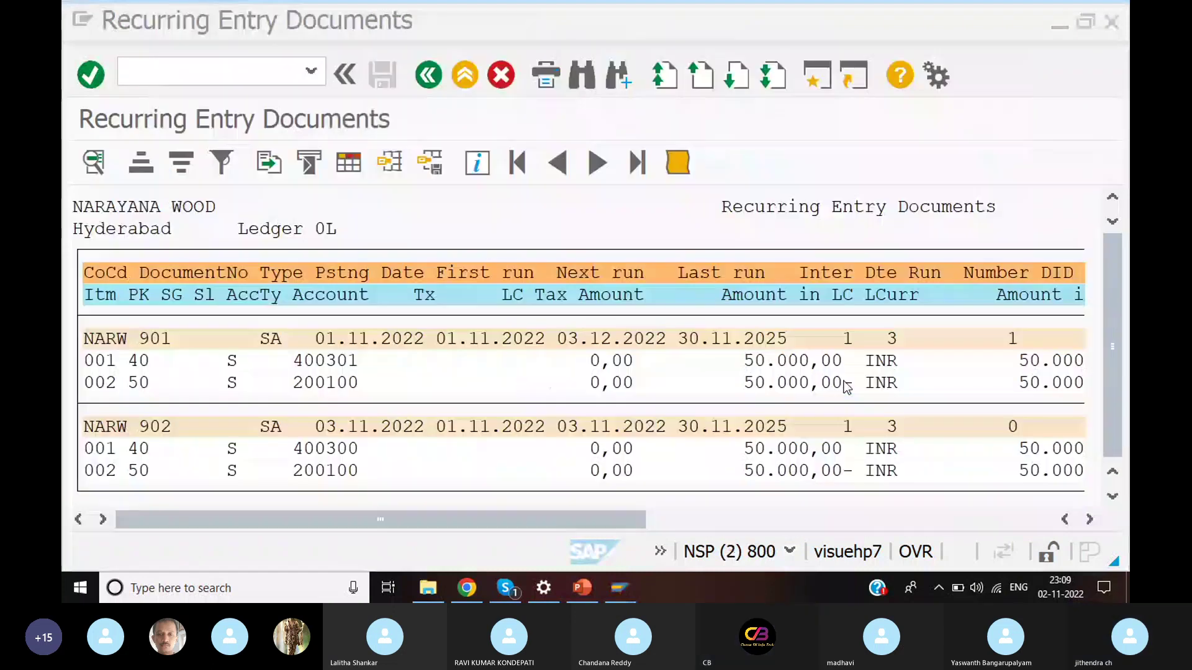
text(/NO)
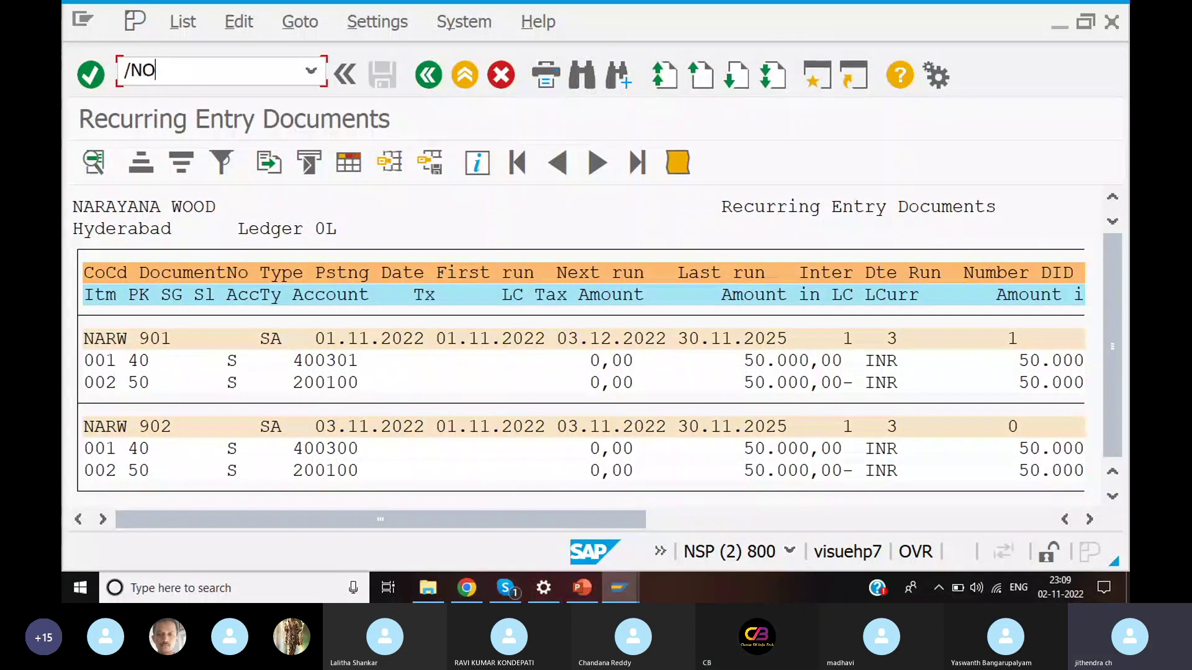
text(B52)
Run OB52 and position the table on variant NWPV after a first attempt with NARW
key(Return)
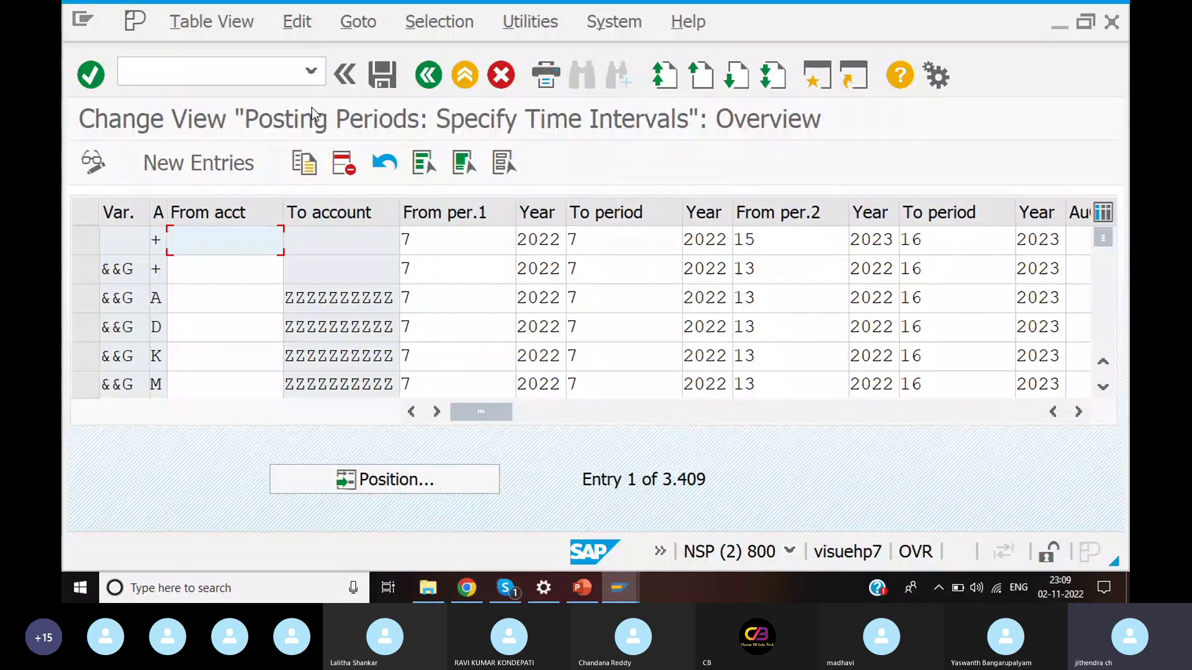
click(384, 479)
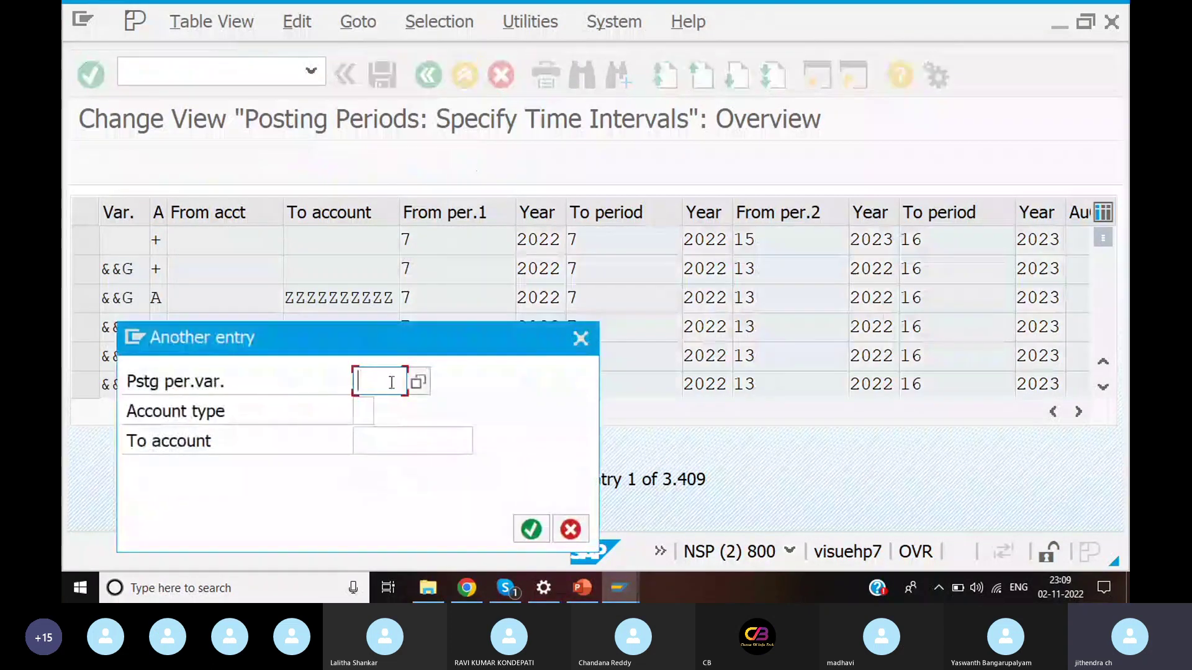
text(NARW)
key(Return)
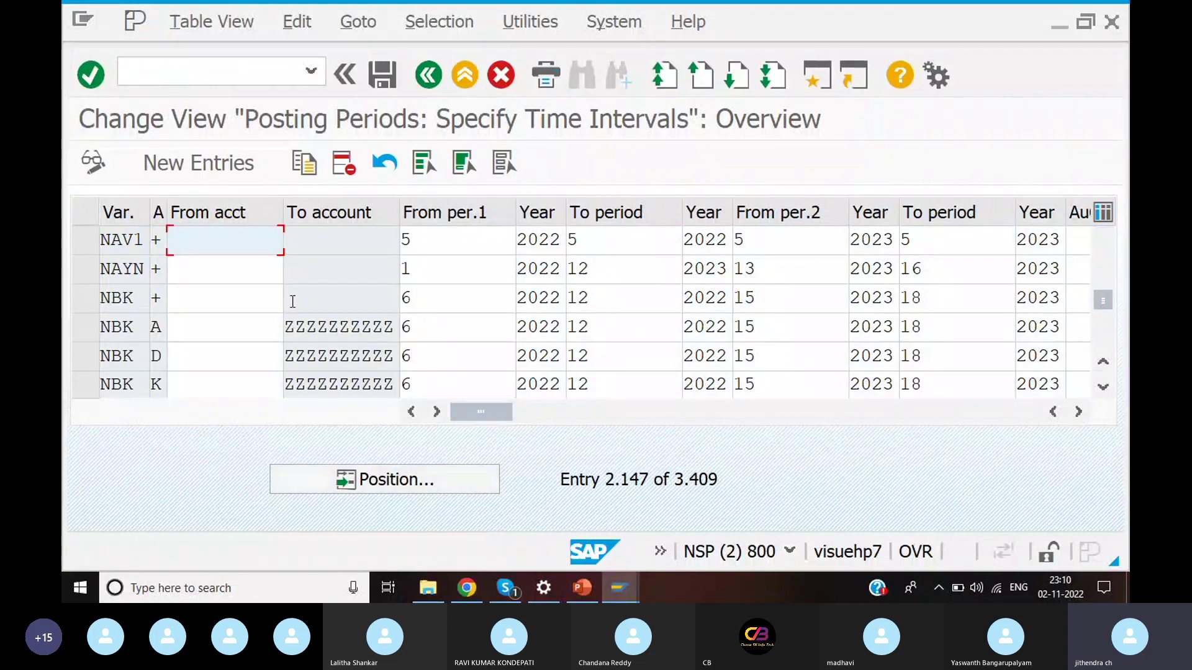
click(408, 484)
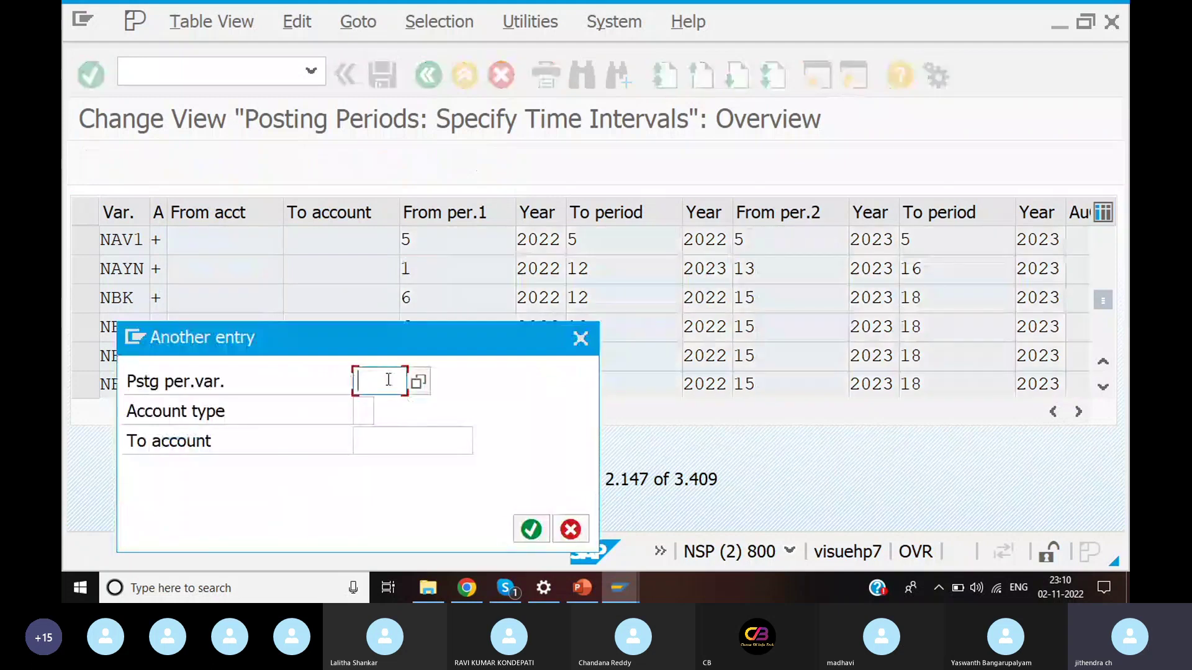
text(NWP)
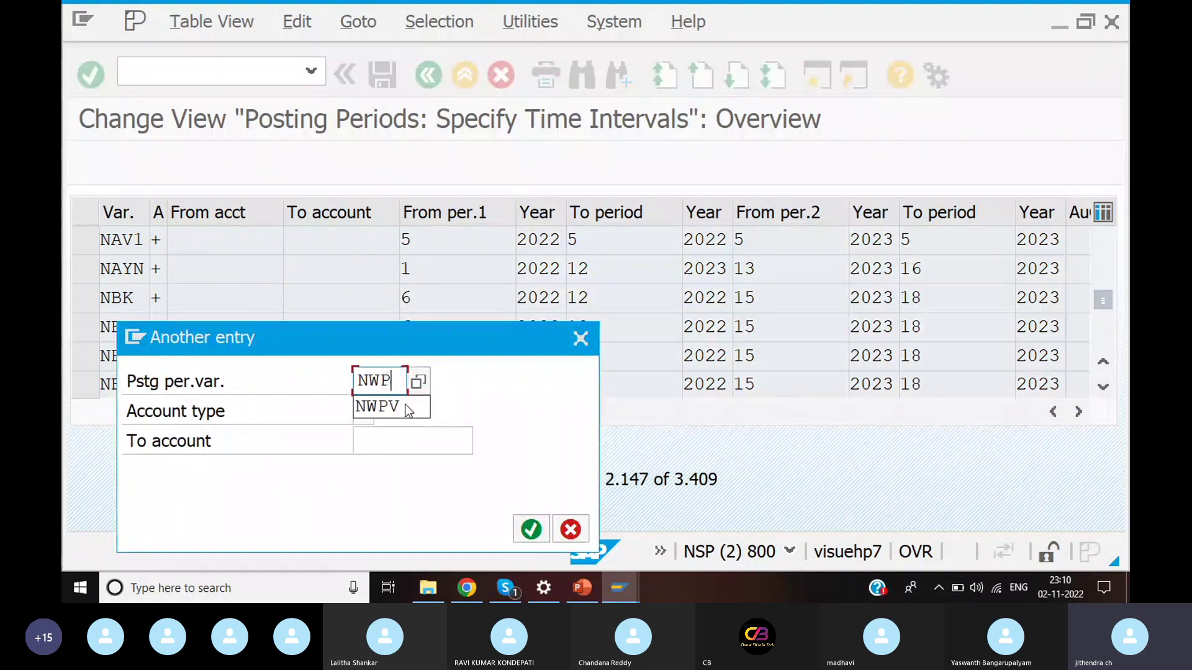
click(409, 410)
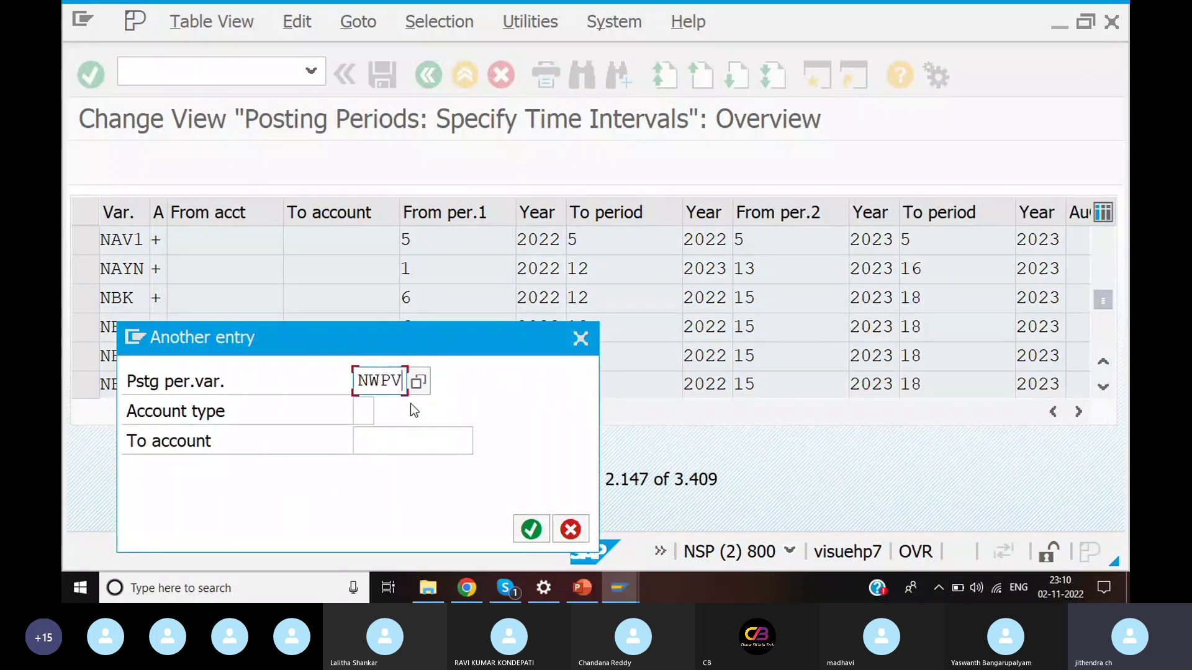
key(Return)
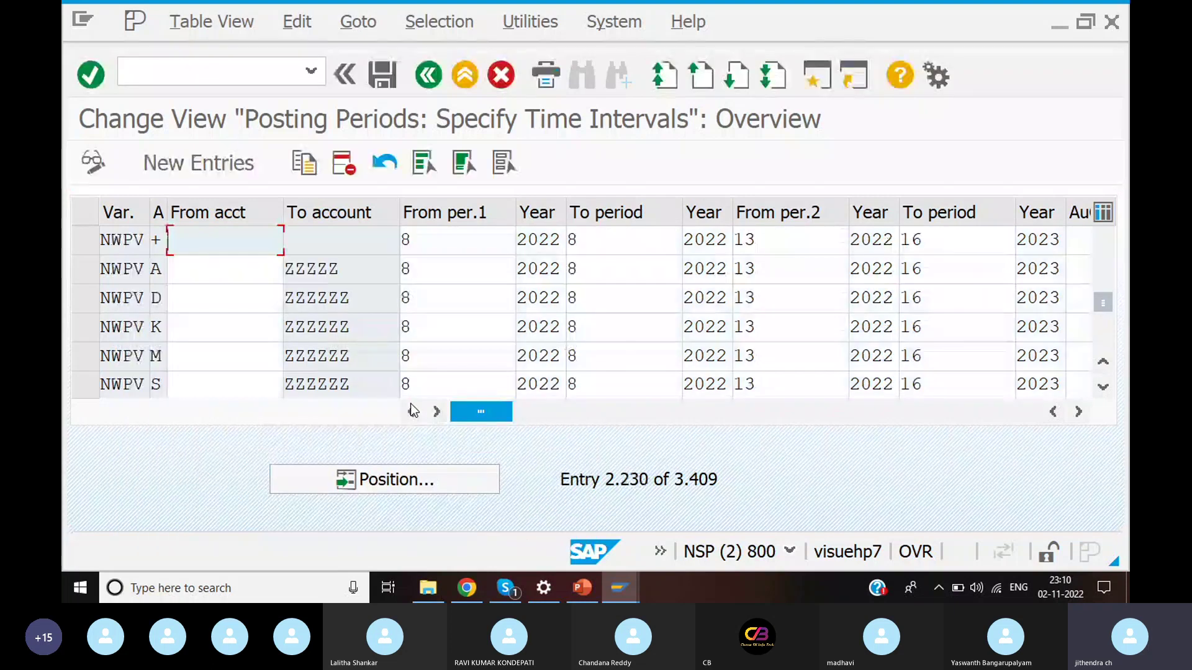
Change the To period from 8 to 9 in the first three NWPV rows, including row A
click(448, 236)
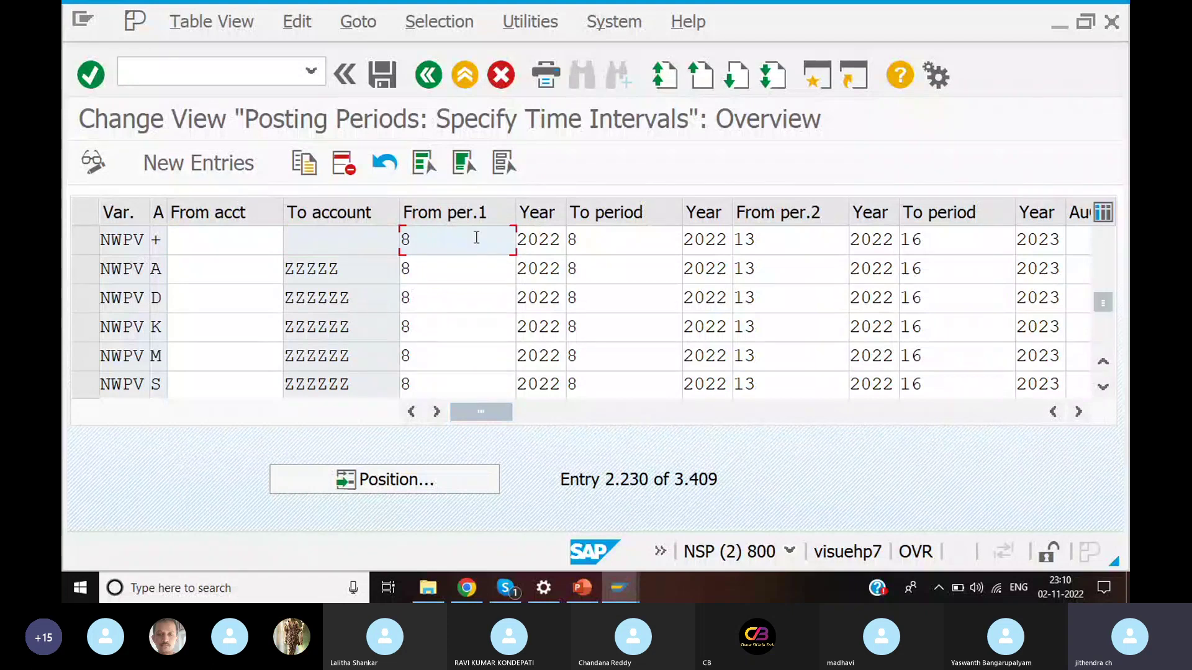
click(631, 249)
key(BackSpace)
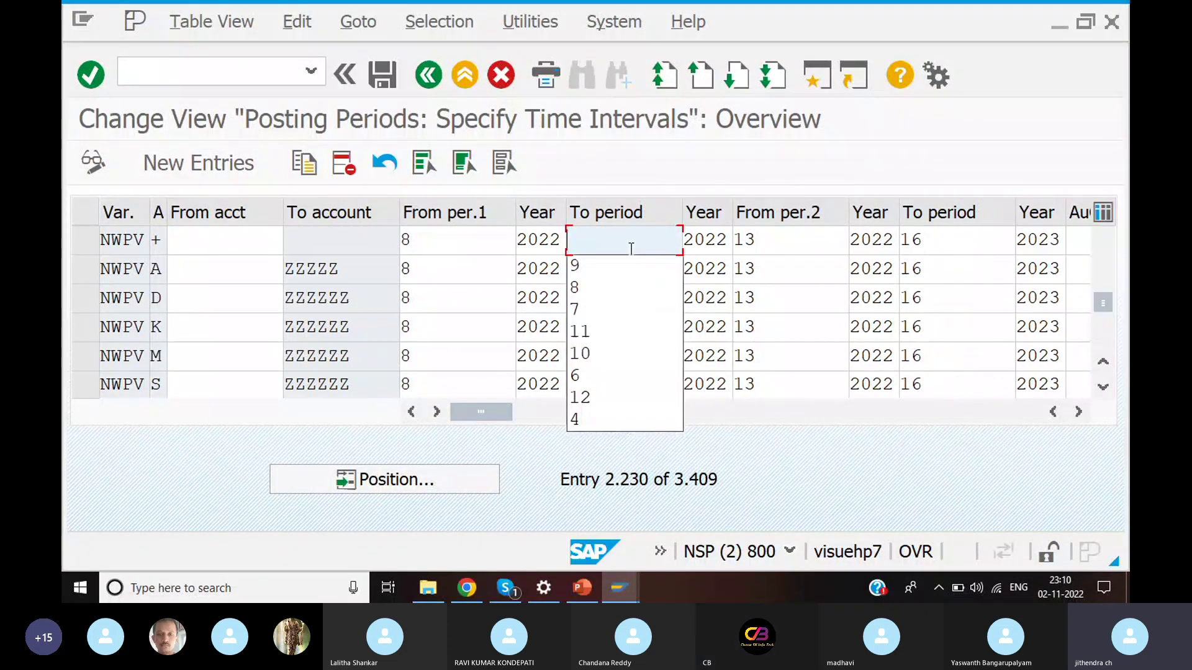
text(9)
click(614, 268)
text(9)
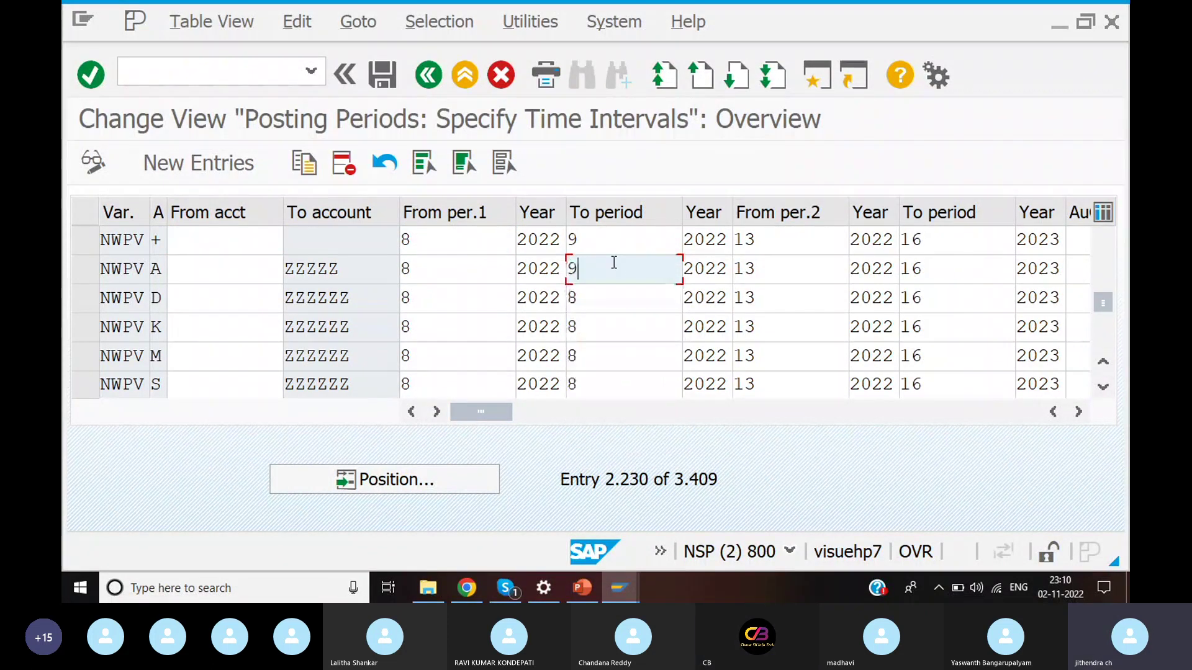
click(607, 294)
key(BackSpace)
text(9)
Set rows K, M and S to period 9 and save under the customizing request
click(608, 321)
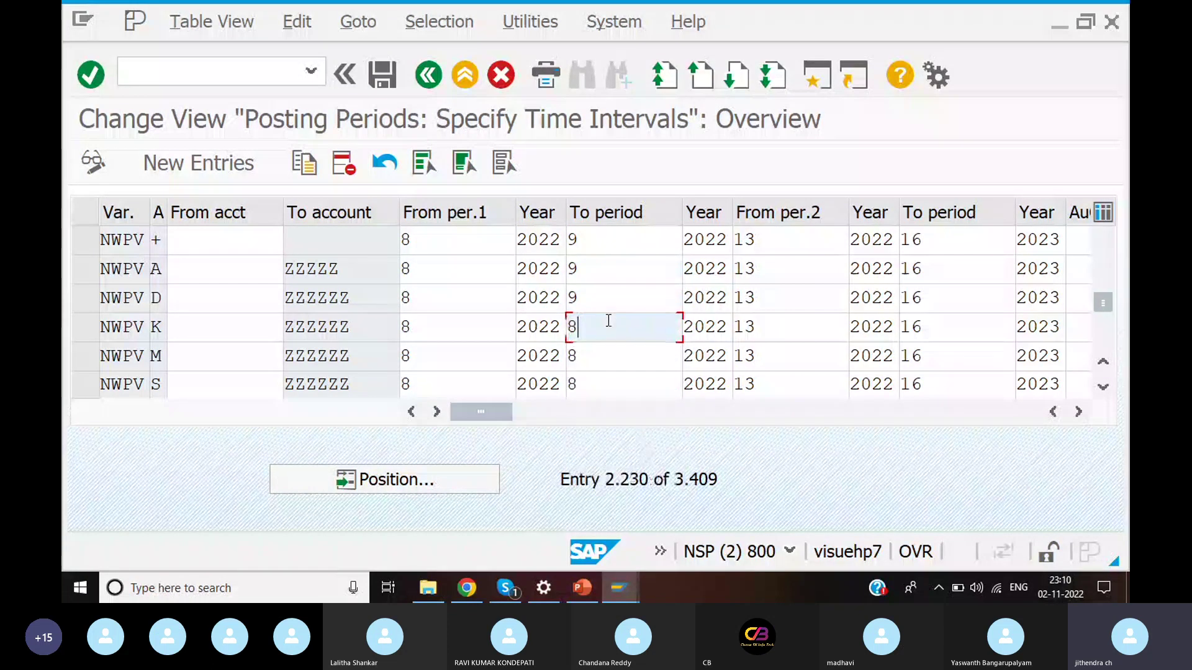
key(BackSpace)
text(9)
click(608, 352)
key(BackSpace)
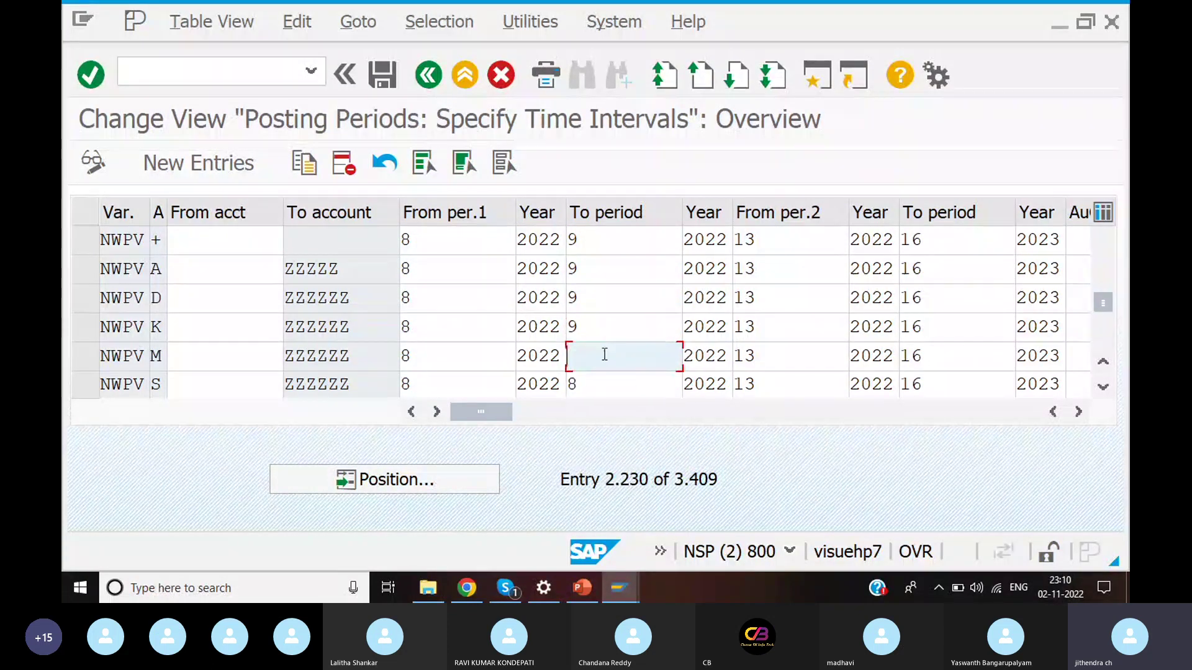
text(9)
click(608, 381)
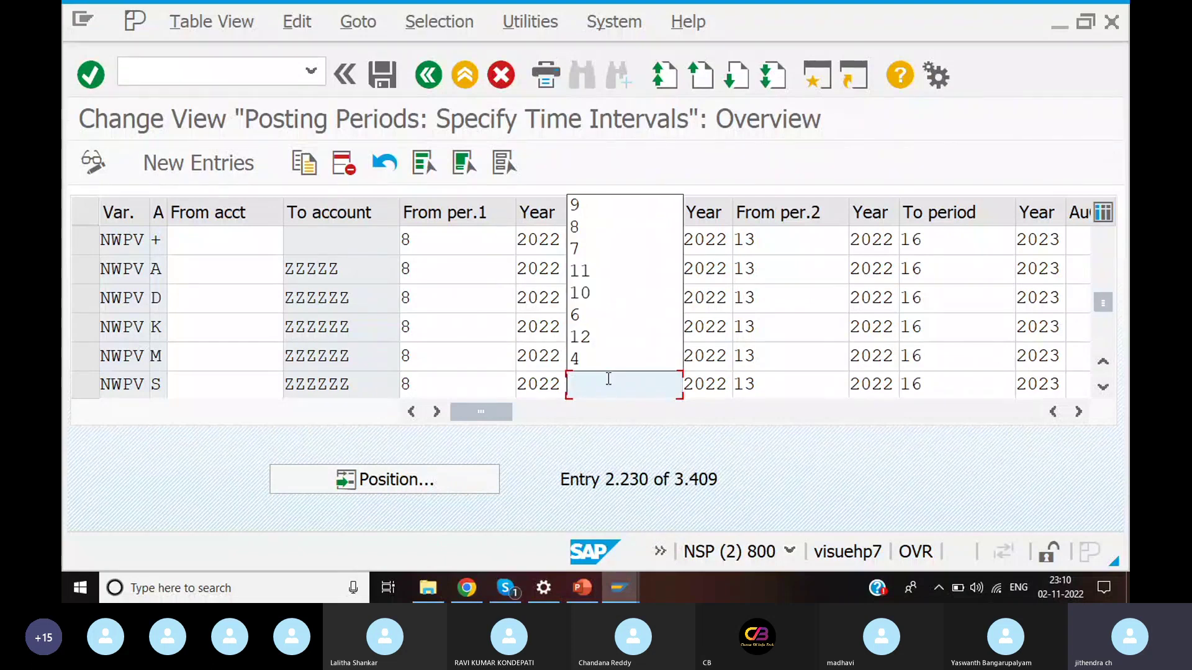
click(583, 208)
scroll(608, 298, down, 1)
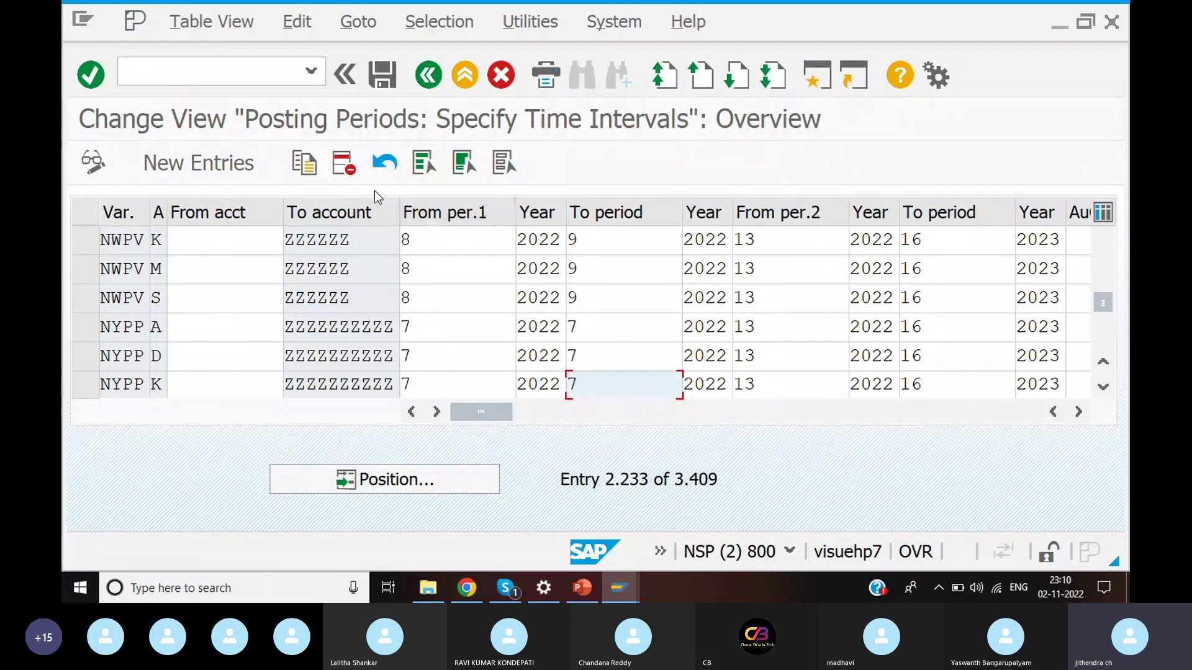
click(377, 75)
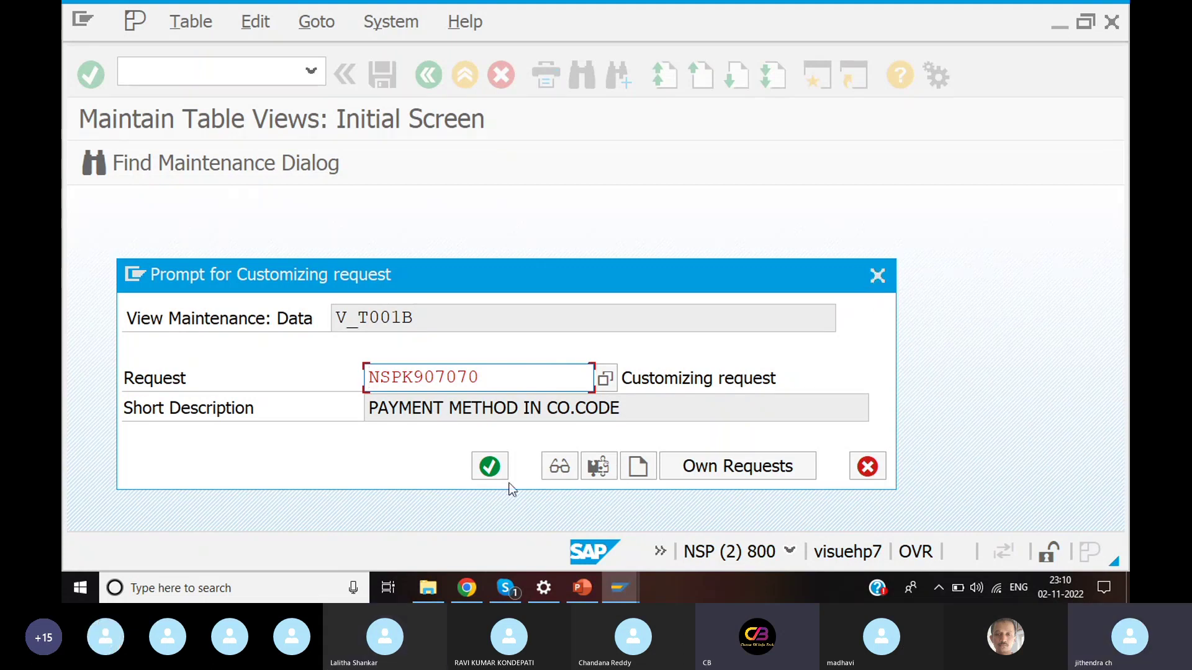
click(491, 462)
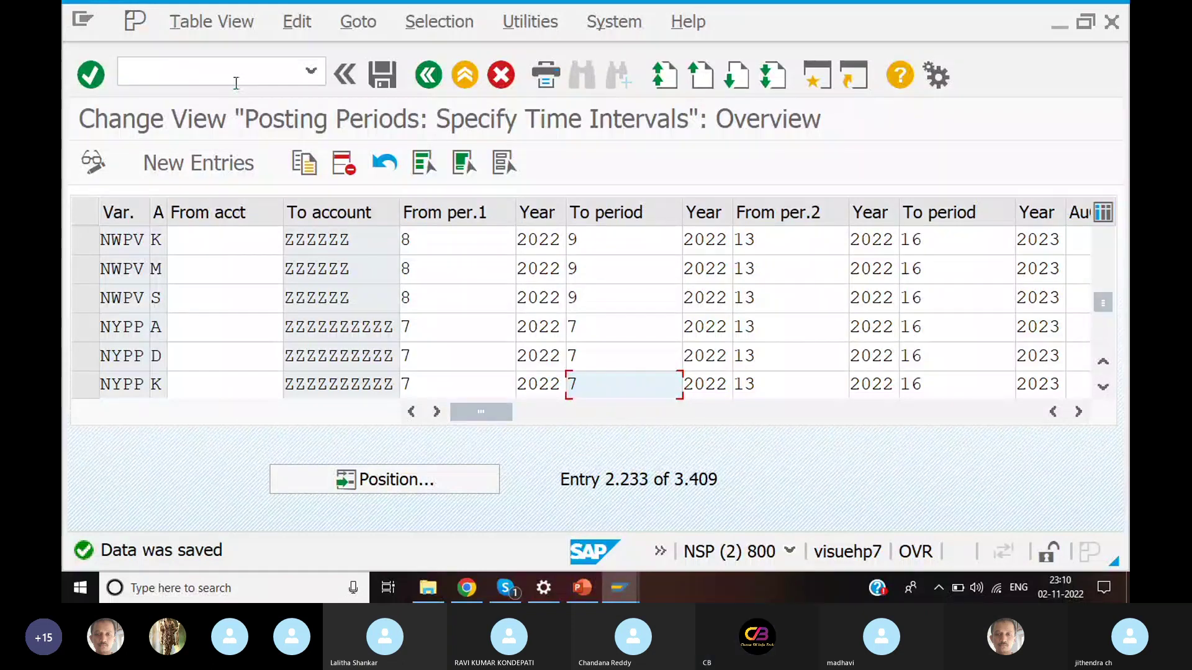
key(alt+Tab)
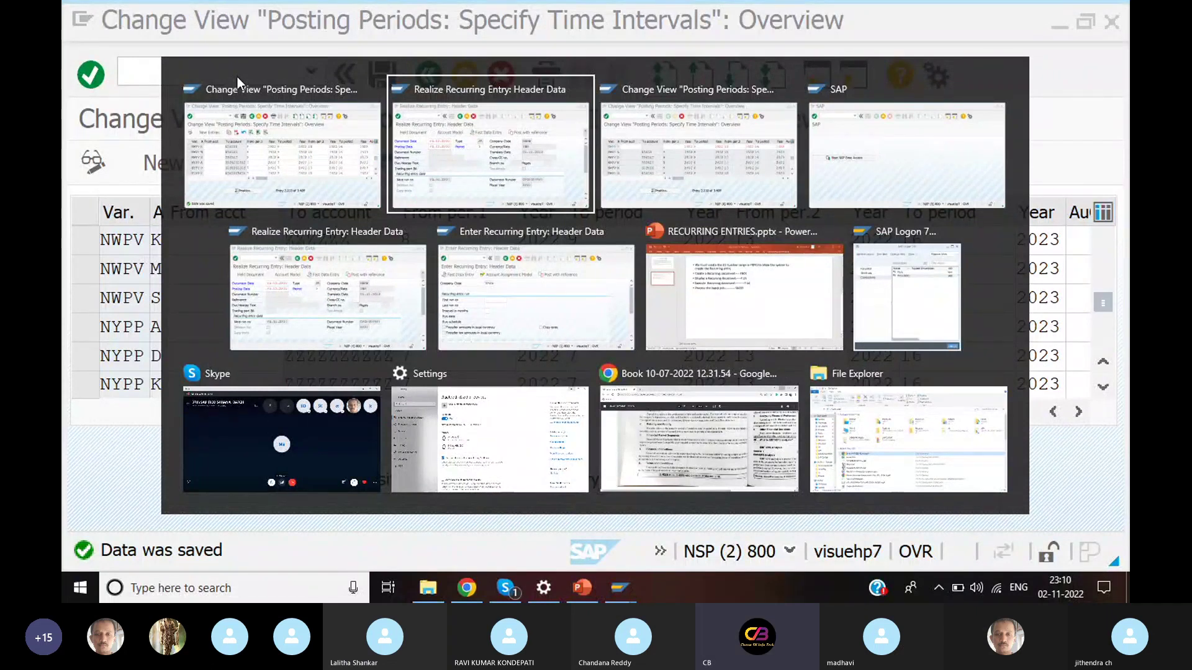
key(alt+Tab)
key(alt+Tab)
key(alt+Tab)
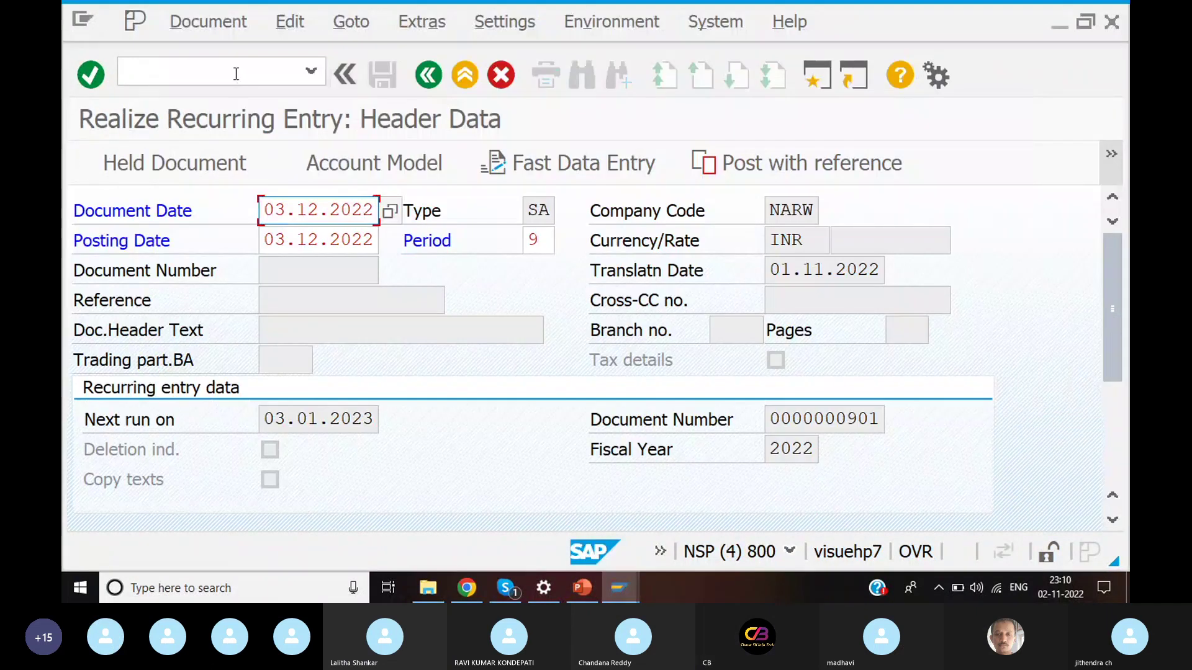
scroll(471, 389, down, 3)
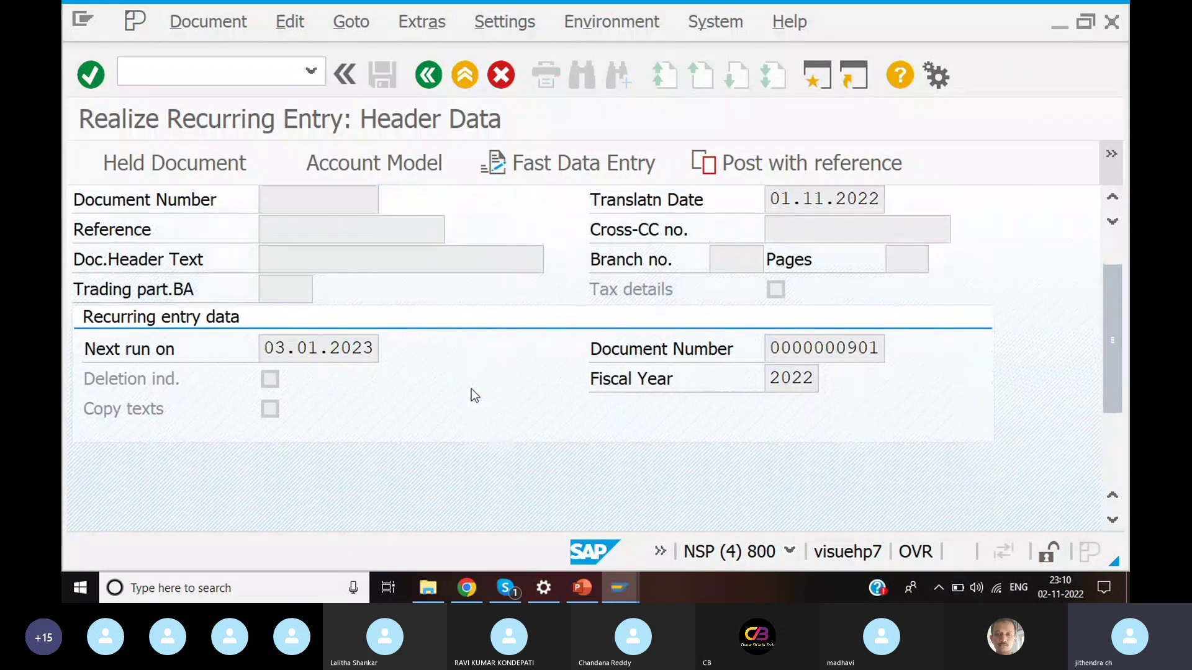
key(alt+Tab)
key(alt+Tab)
key(alt+Tab)
key(alt+Tab)
key(alt+Tab)
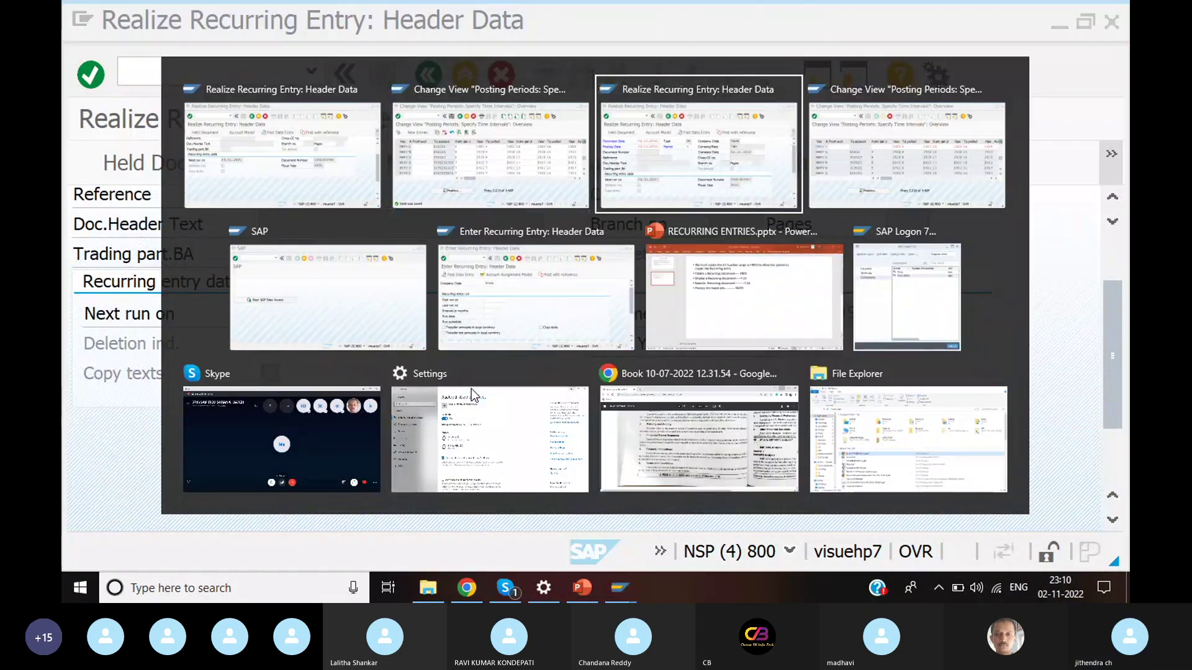
key(alt+Tab)
key(alt+Tab)
key(alt+Tab)
key(alt+Tab)
key(alt+Tab)
key(alt+Tab)
key(alt+Tab)
key(alt+Tab)
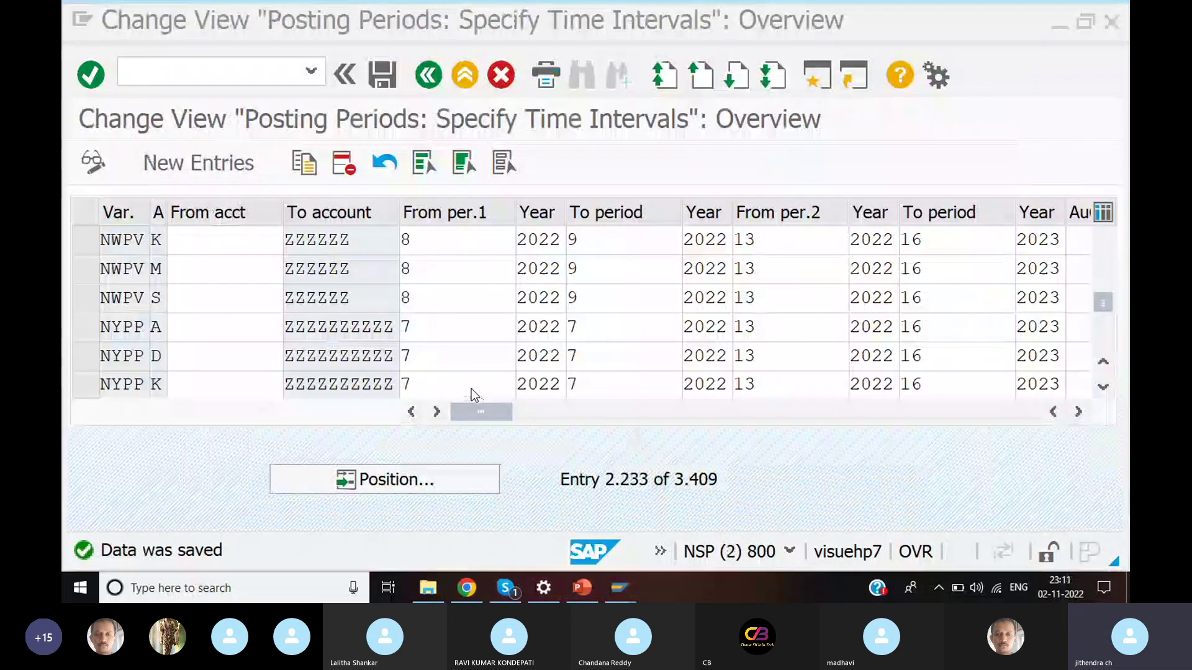
key(alt+Tab)
key(alt+Tab)
key(alt+Tab)
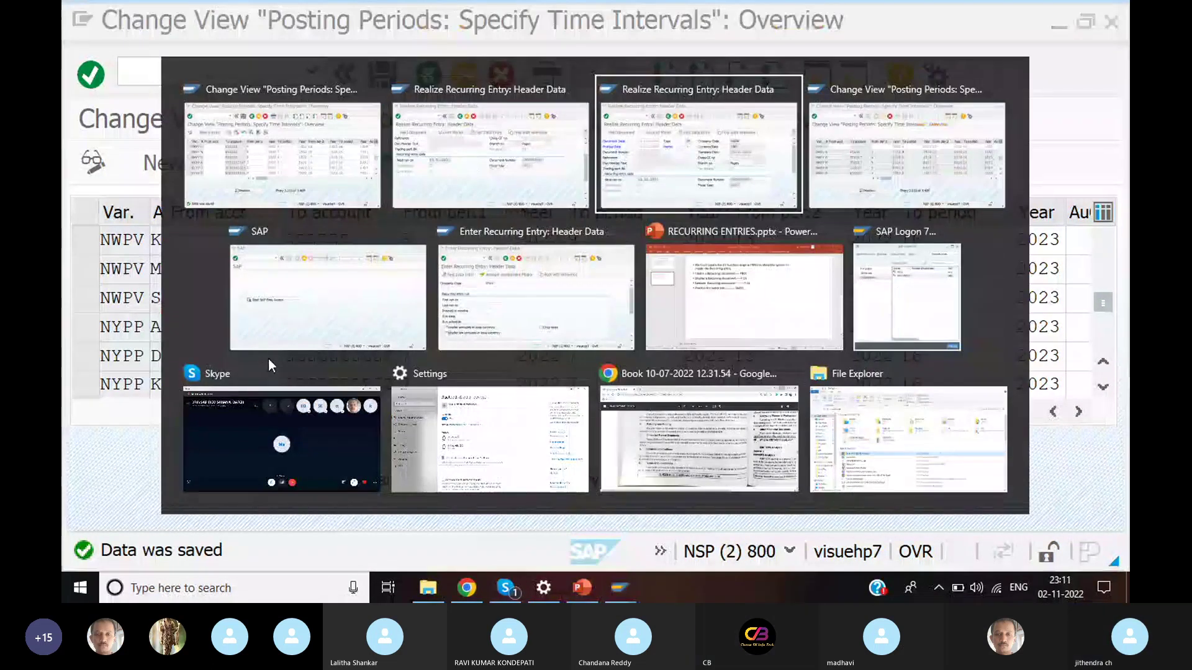
key(alt+Tab)
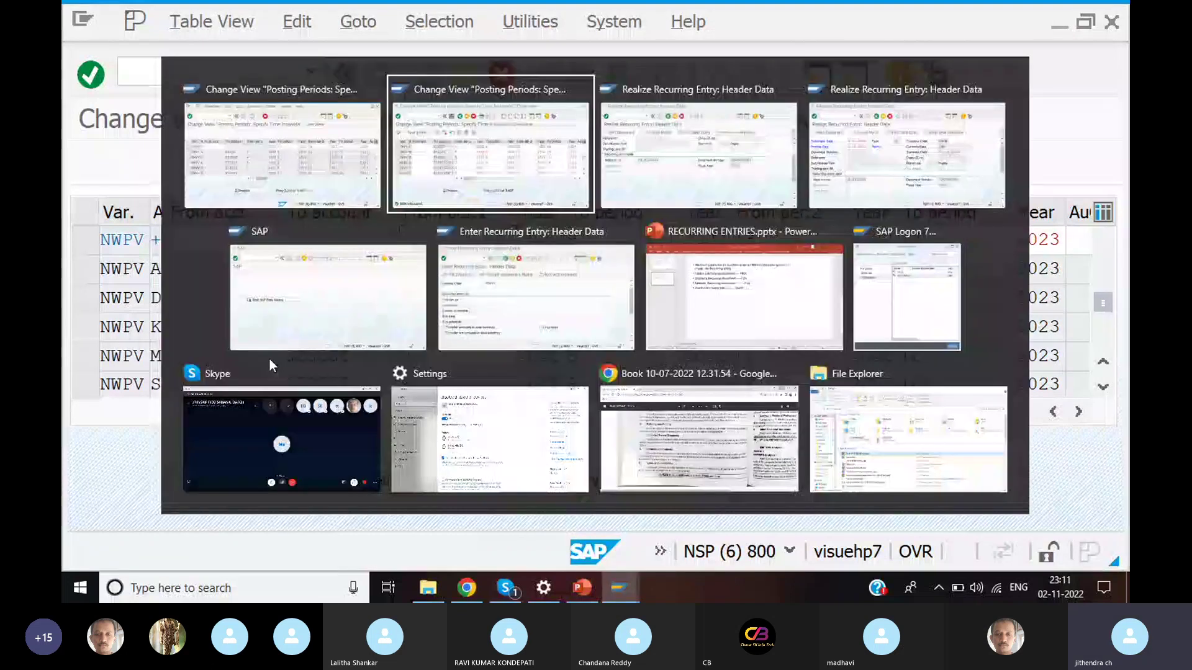
key(alt+Tab)
key(alt+Tab)
key(alt+Tab)
key(alt+Tab)
key(alt+Tab)
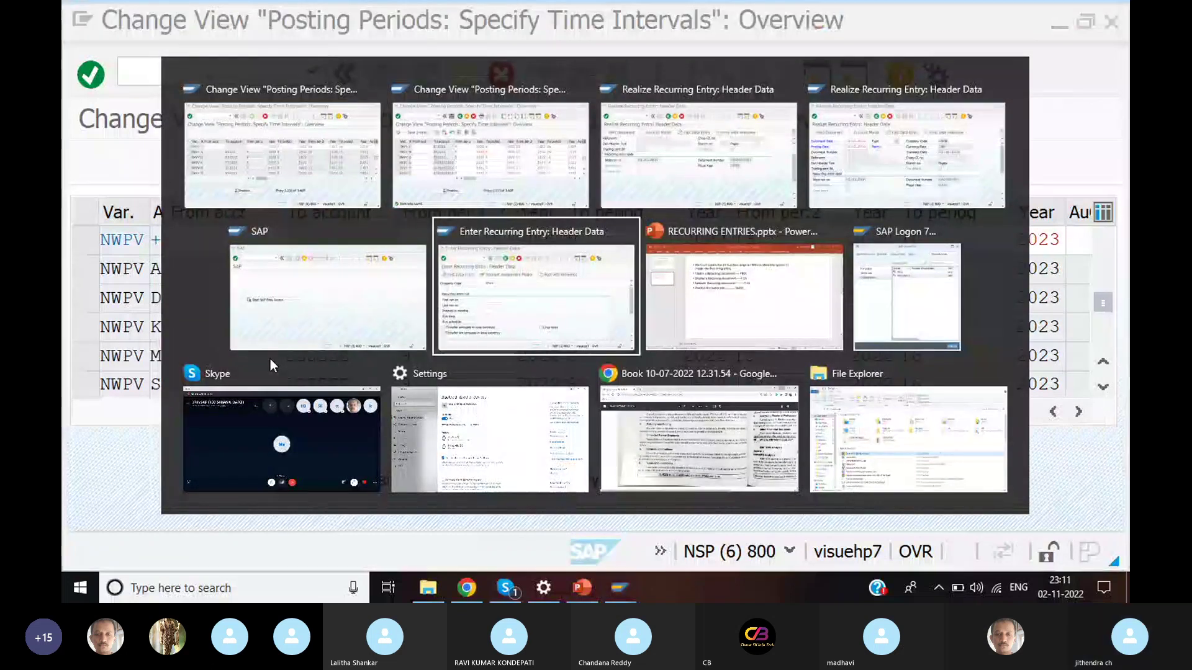
key(alt+Tab)
key(alt+Tab)
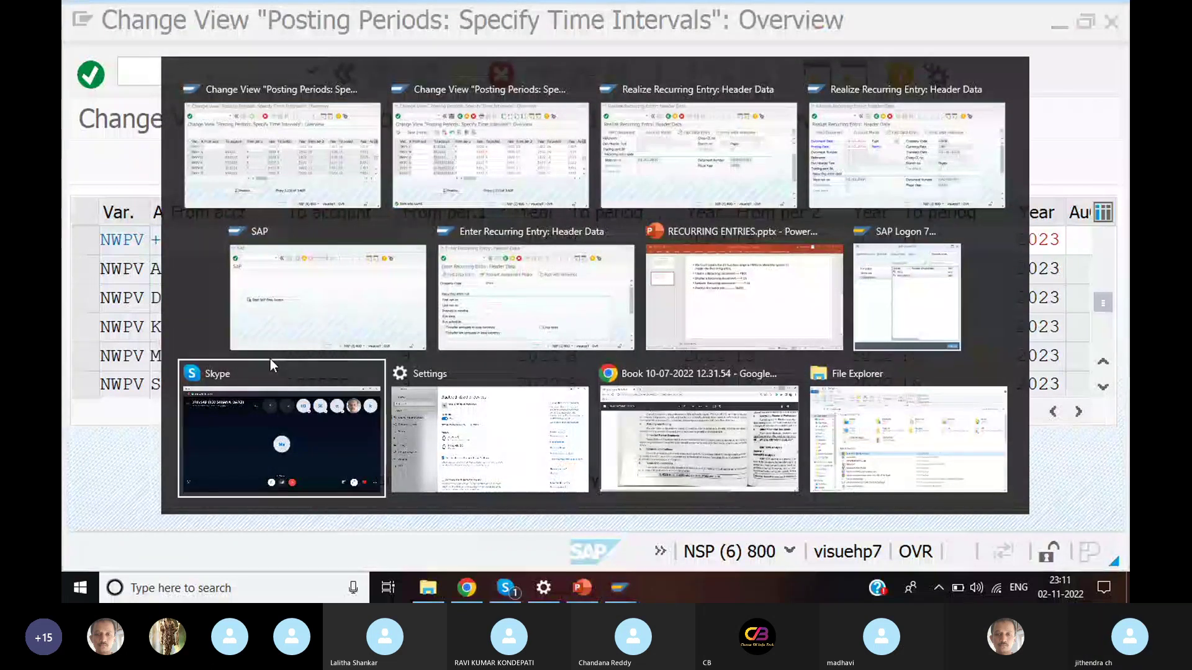
key(Up)
key(Up)
key(Return)
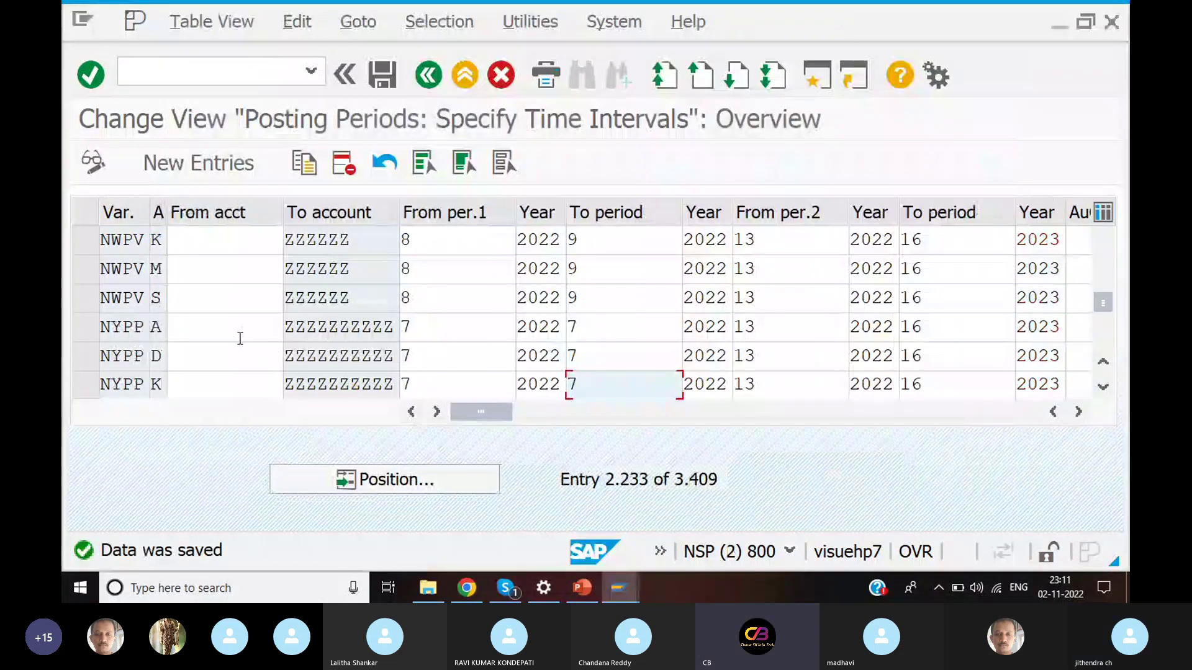
key(ctrl+slash)
Reopen the SM35 overview, select session NOV-1, and enter transaction /NF.14
text(/N)
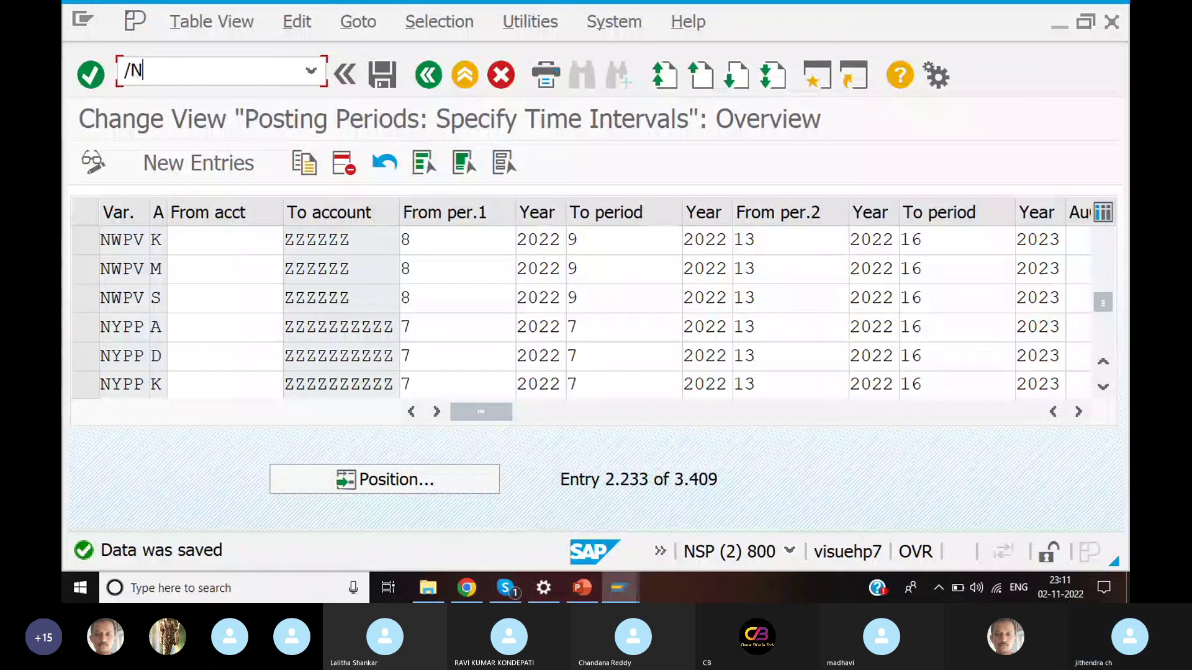
text(SM35)
key(Return)
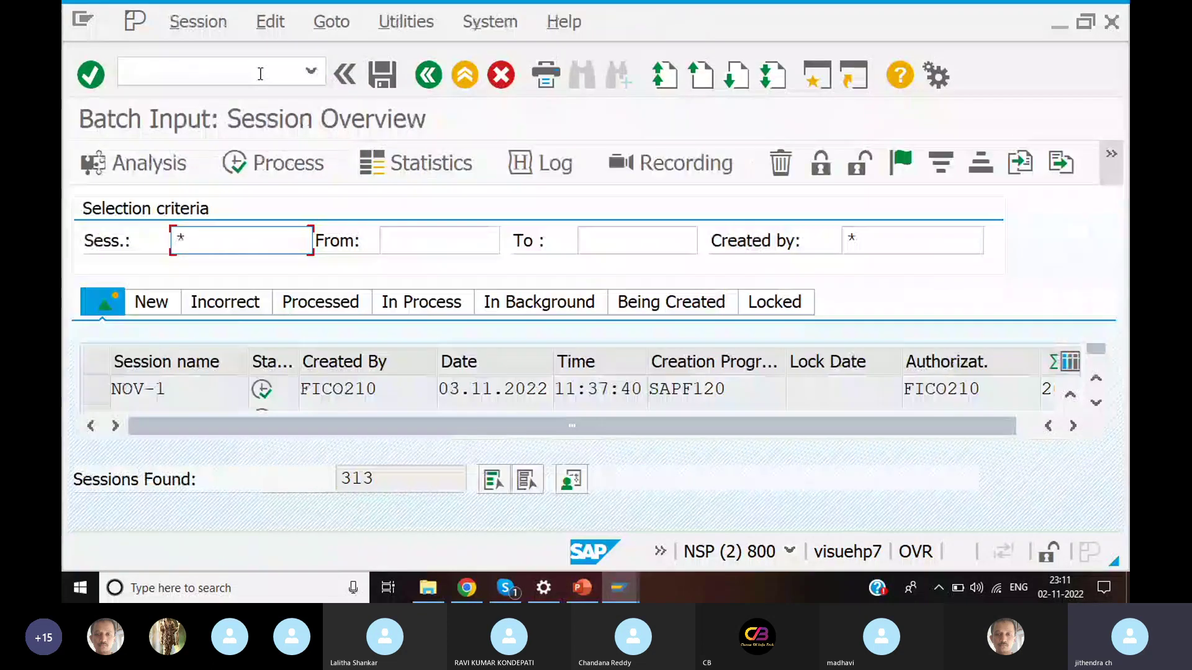
click(97, 390)
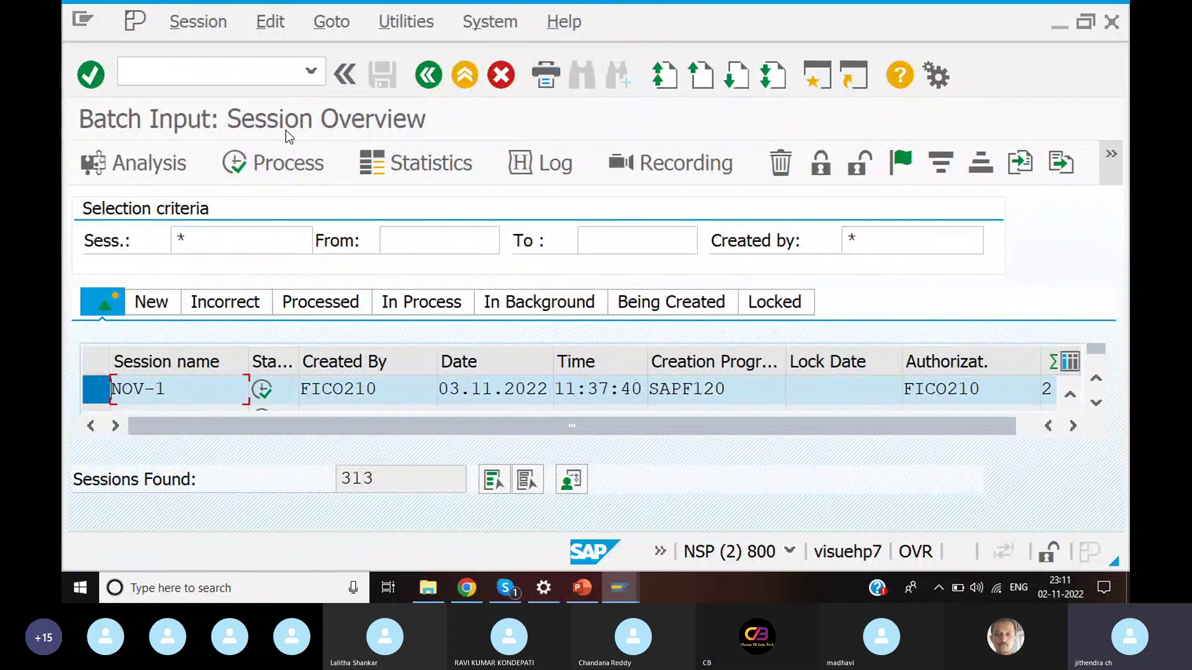
click(236, 70)
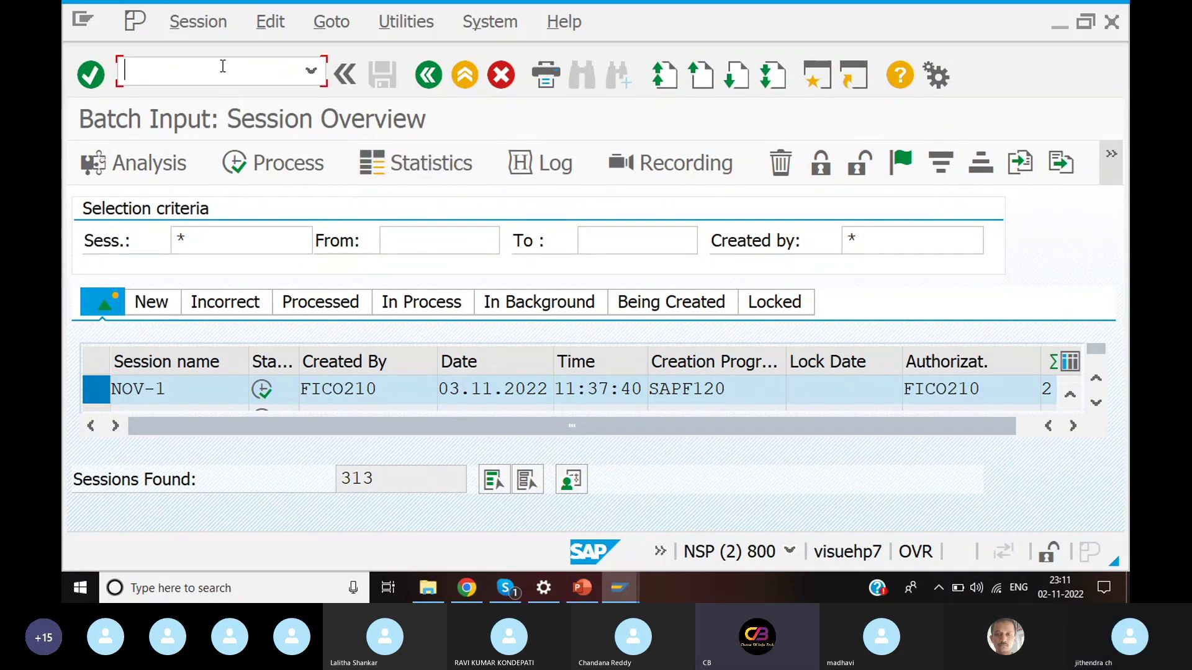
text(/NF)
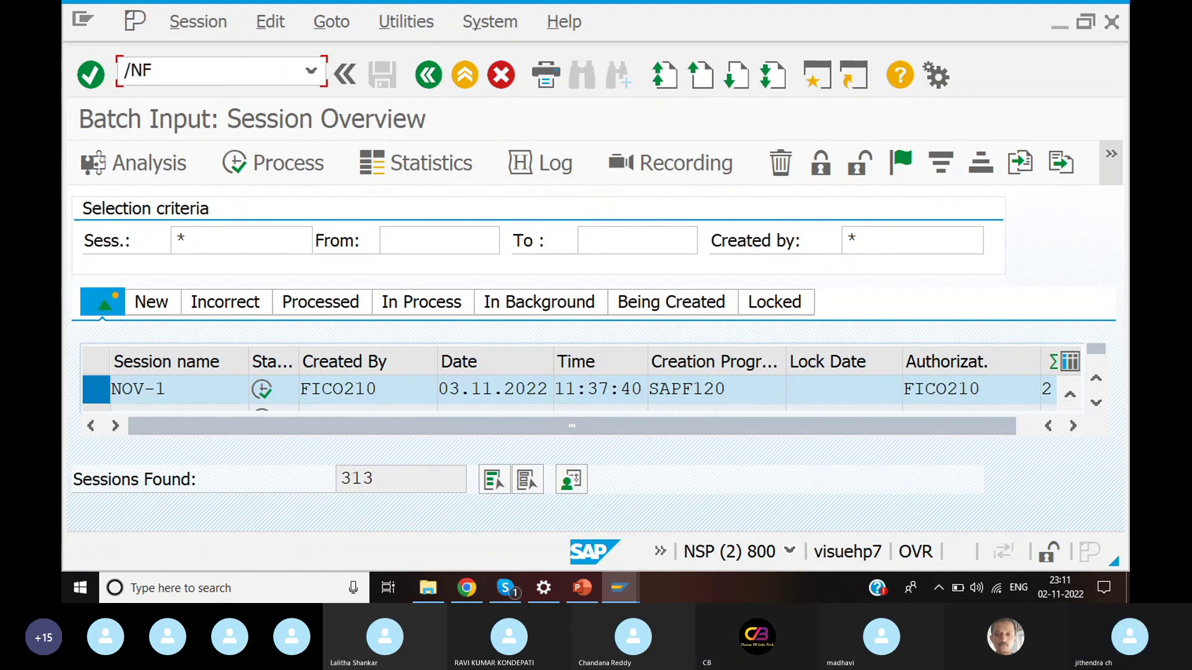
text(.14)
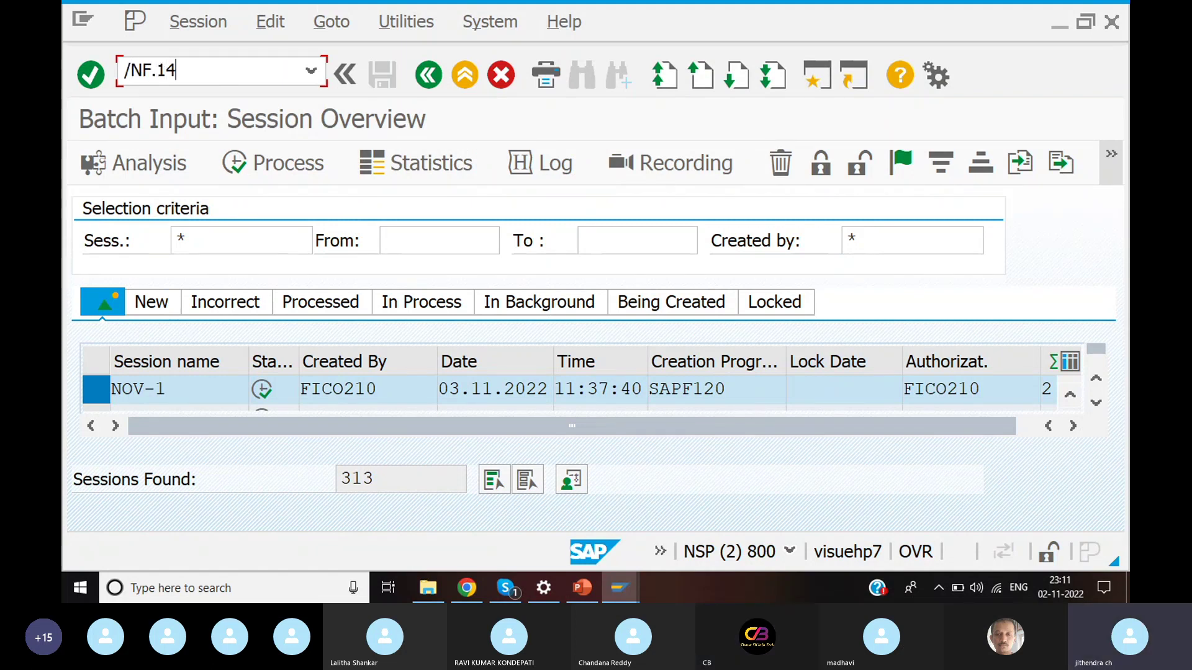
Fill F.14 with company code NARW, fiscal year 2022 and document type SA
key(Return)
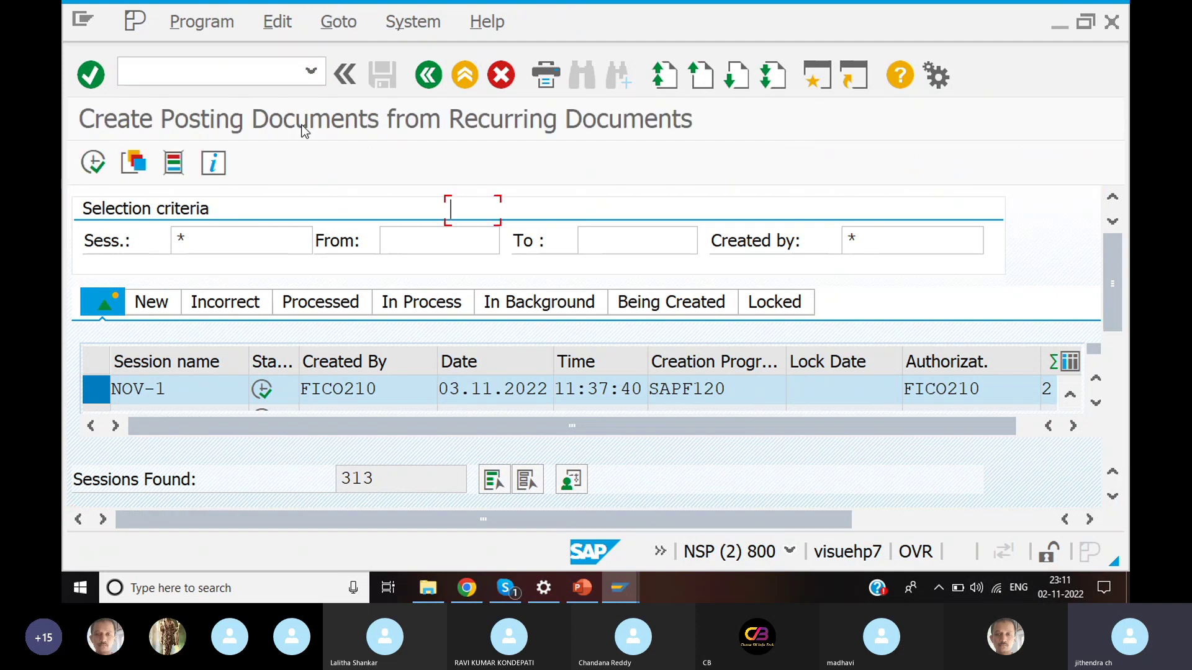
text(NARW)
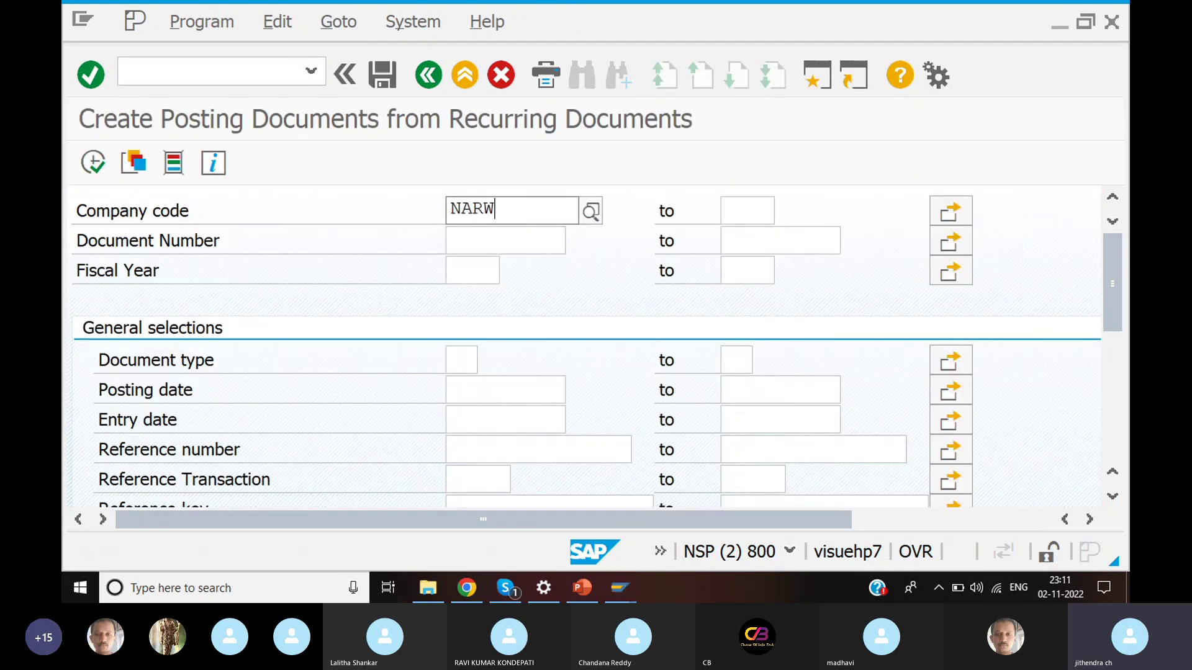
click(495, 264)
text(2022)
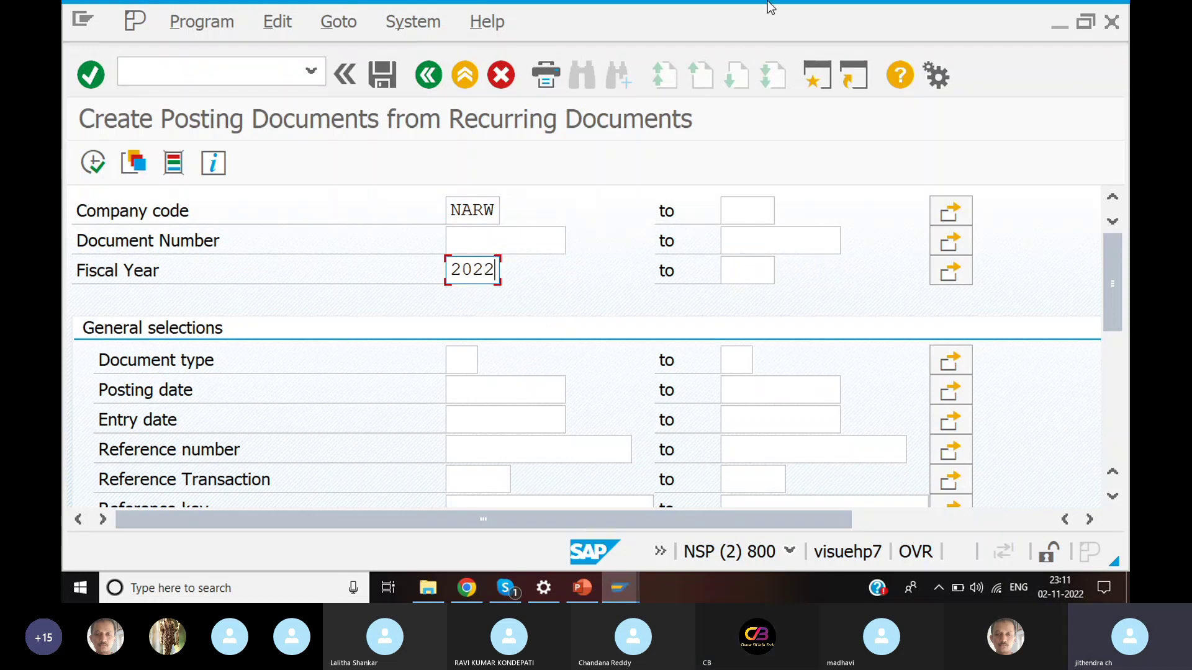
click(473, 358)
text(S)
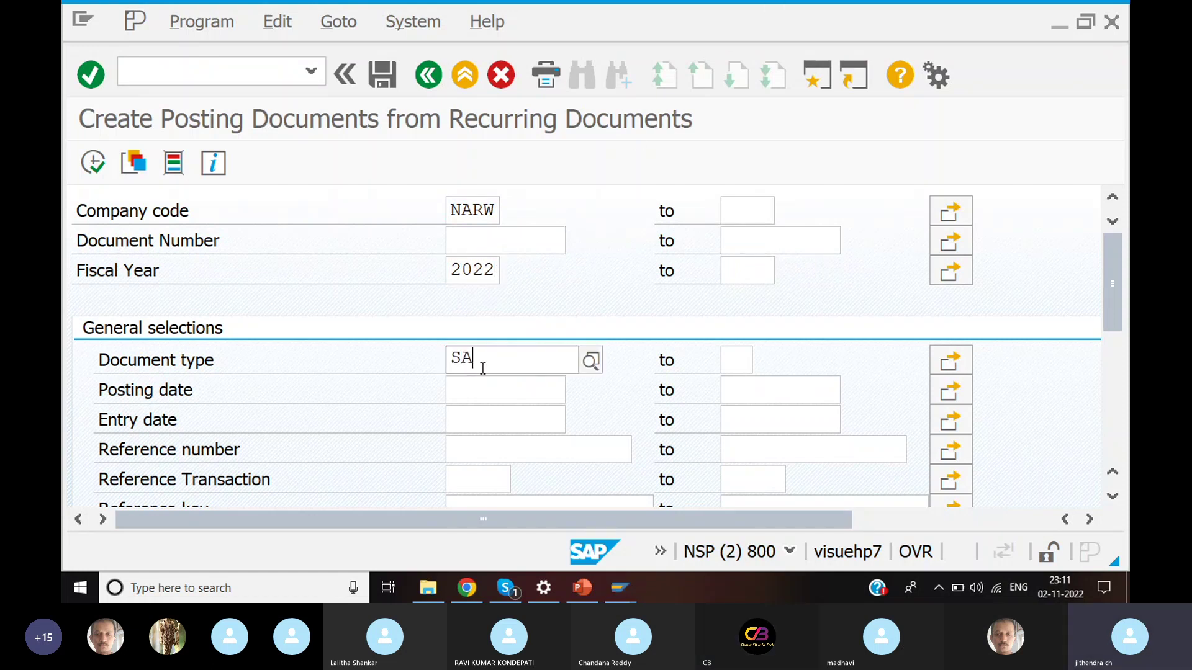
text(A)
key(Return)
scroll(483, 385, down, 2)
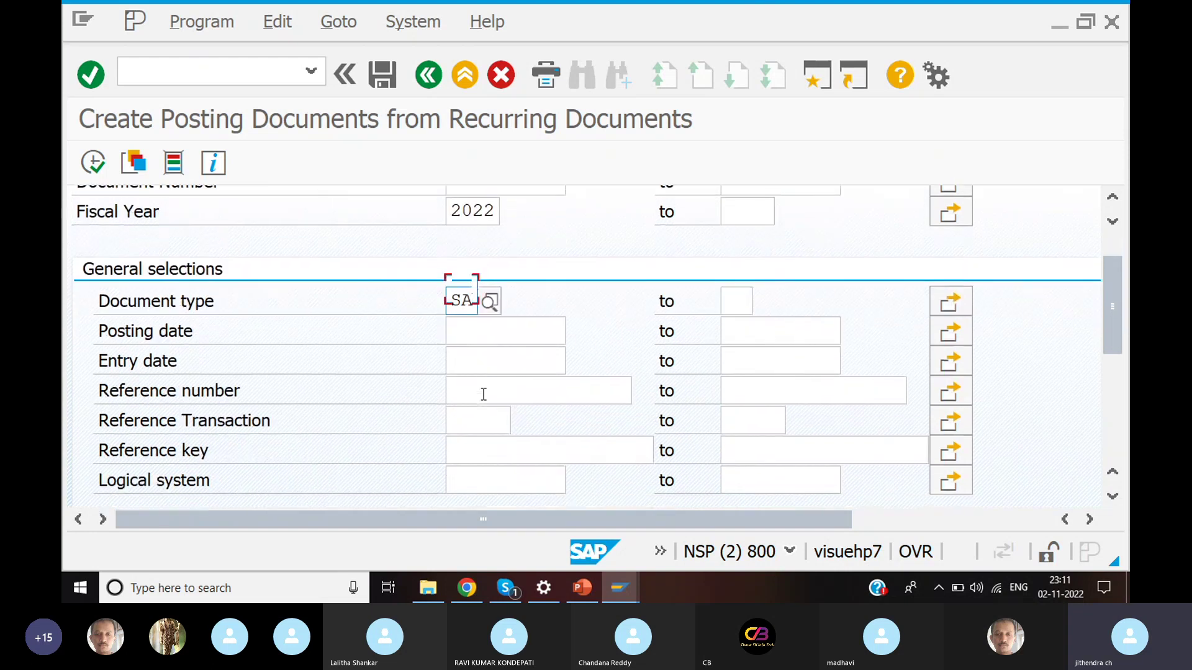
scroll(483, 394, down, 5)
Set the settlement period from 01.11.2022 to 30.11.2025
click(473, 354)
text(01)
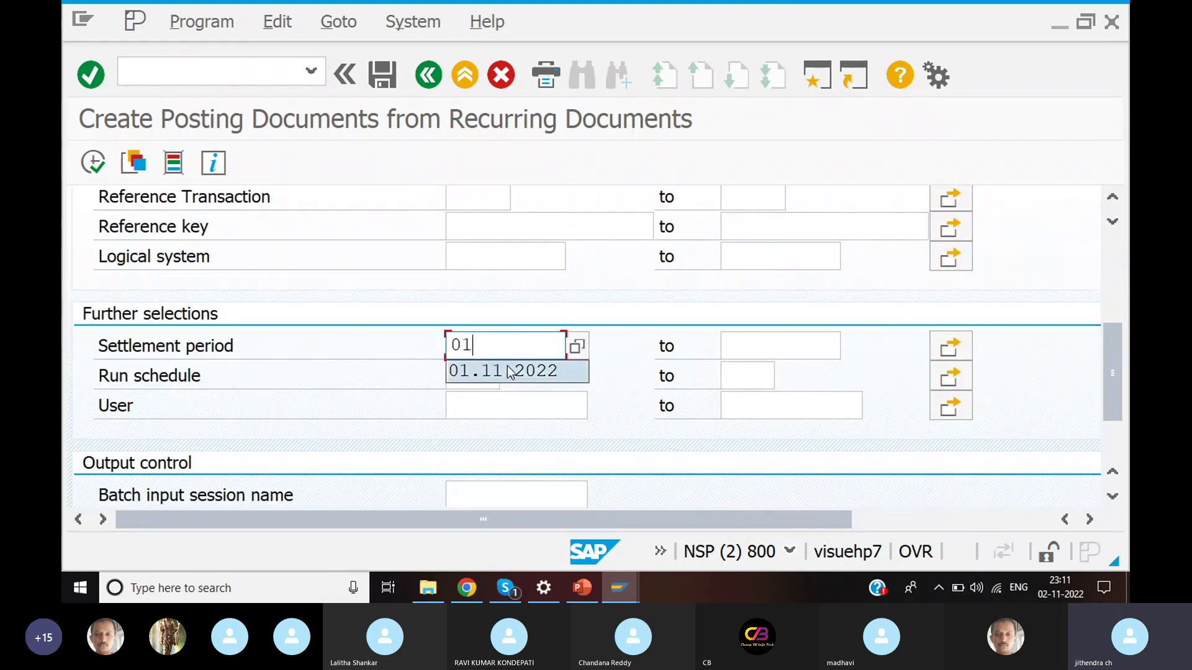
click(494, 371)
click(736, 340)
text(30)
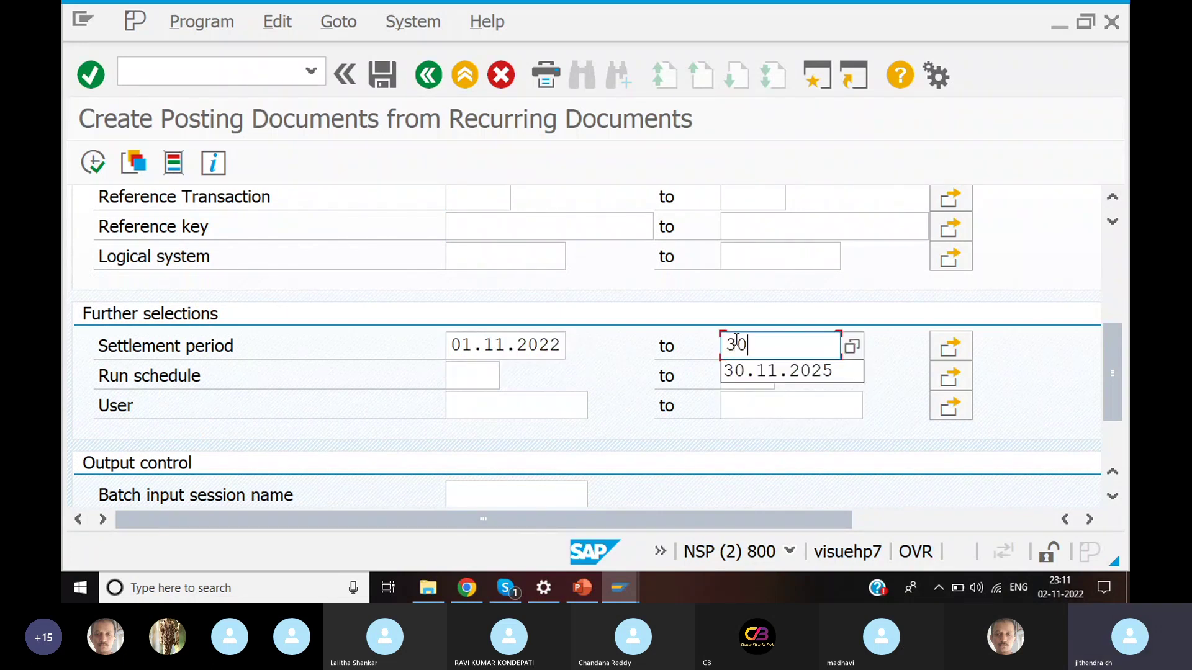
click(768, 371)
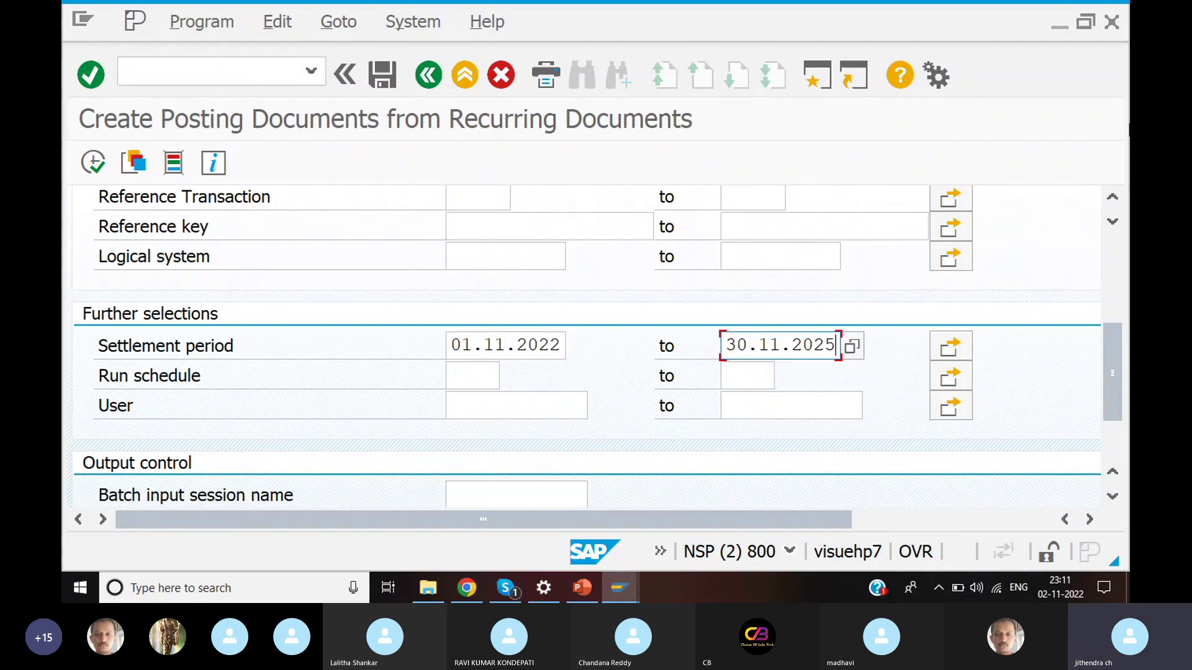
Name the session NOV-2, execute to create it, and open /NSM35
scroll(389, 366, down, 1)
scroll(386, 358, down, 1)
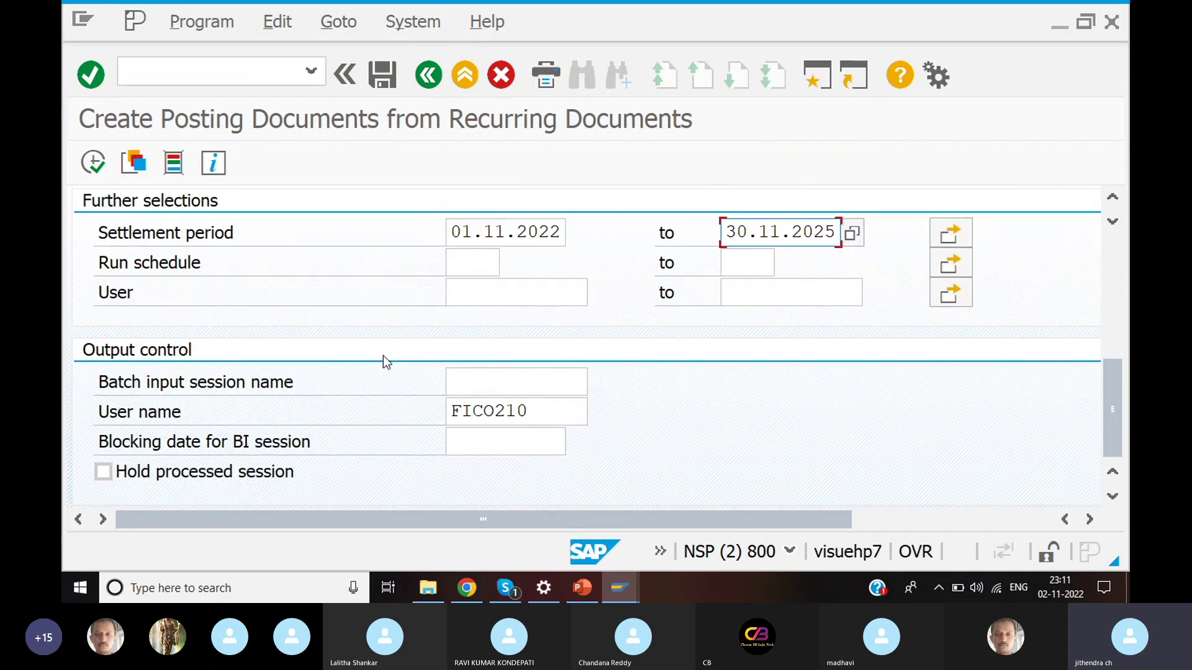
click(481, 374)
text(N)
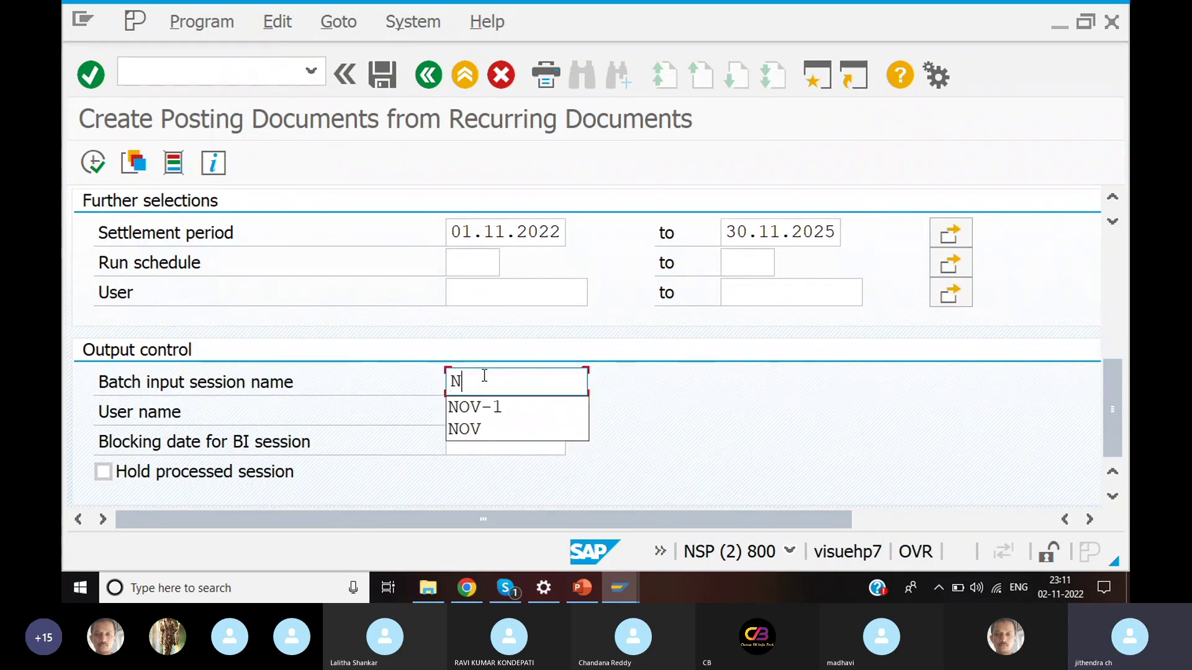
text(OV-2)
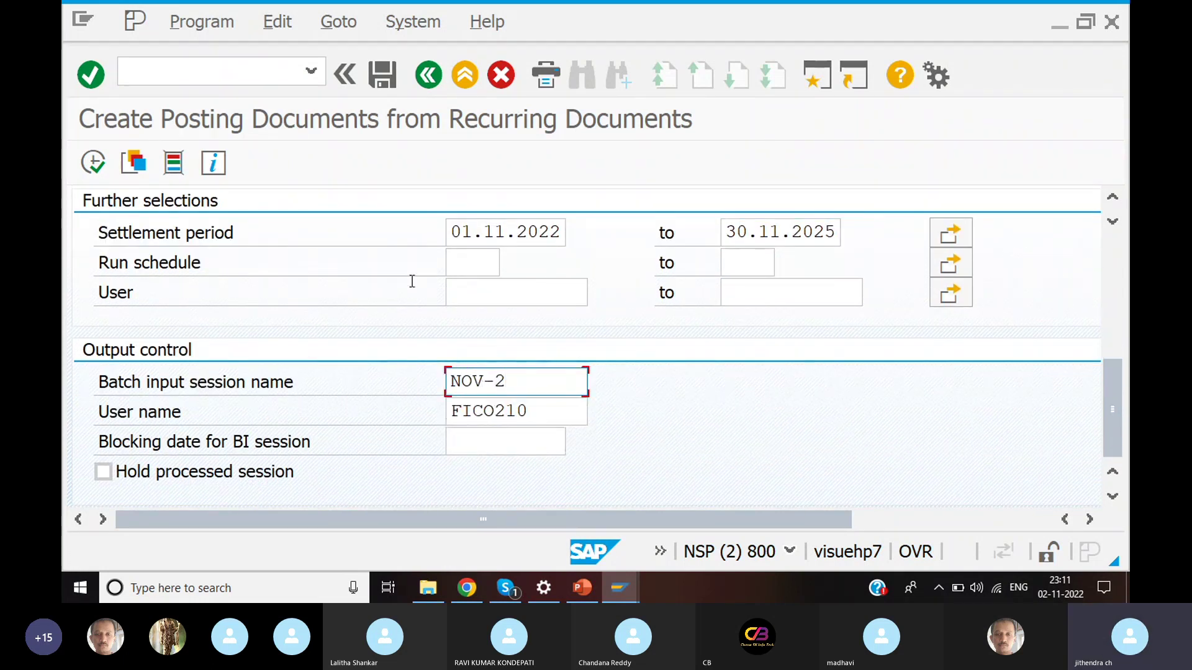
click(93, 163)
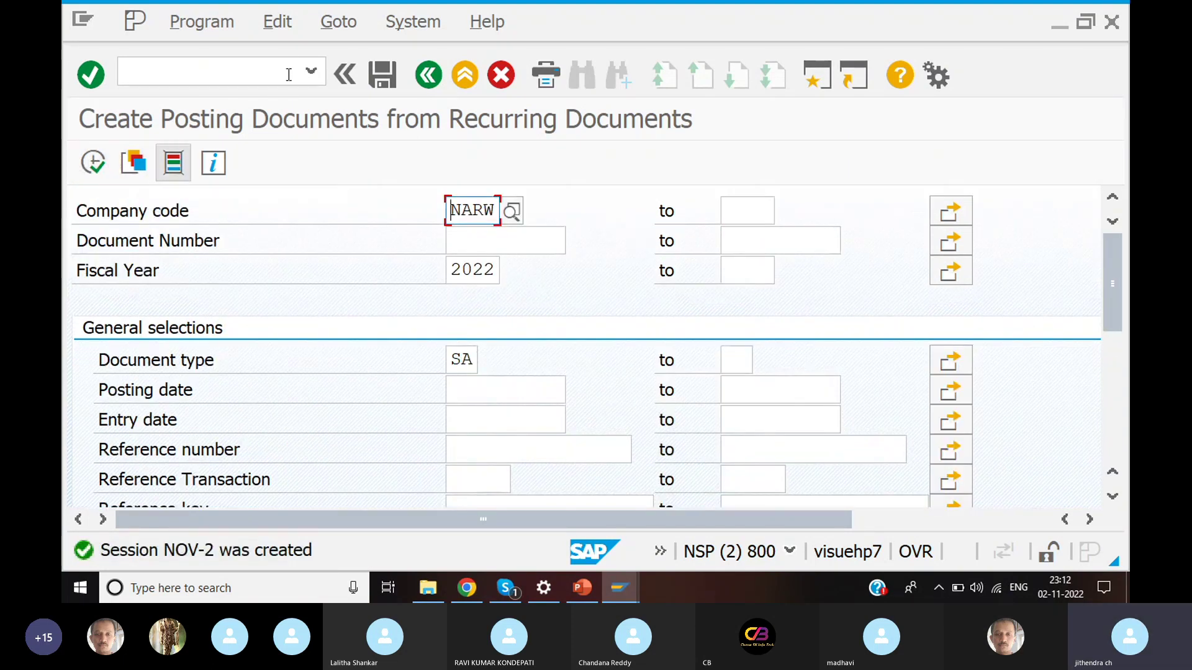
click(262, 67)
text(/NSM35)
Open the batch input session overview and refresh the sessions list
key(Return)
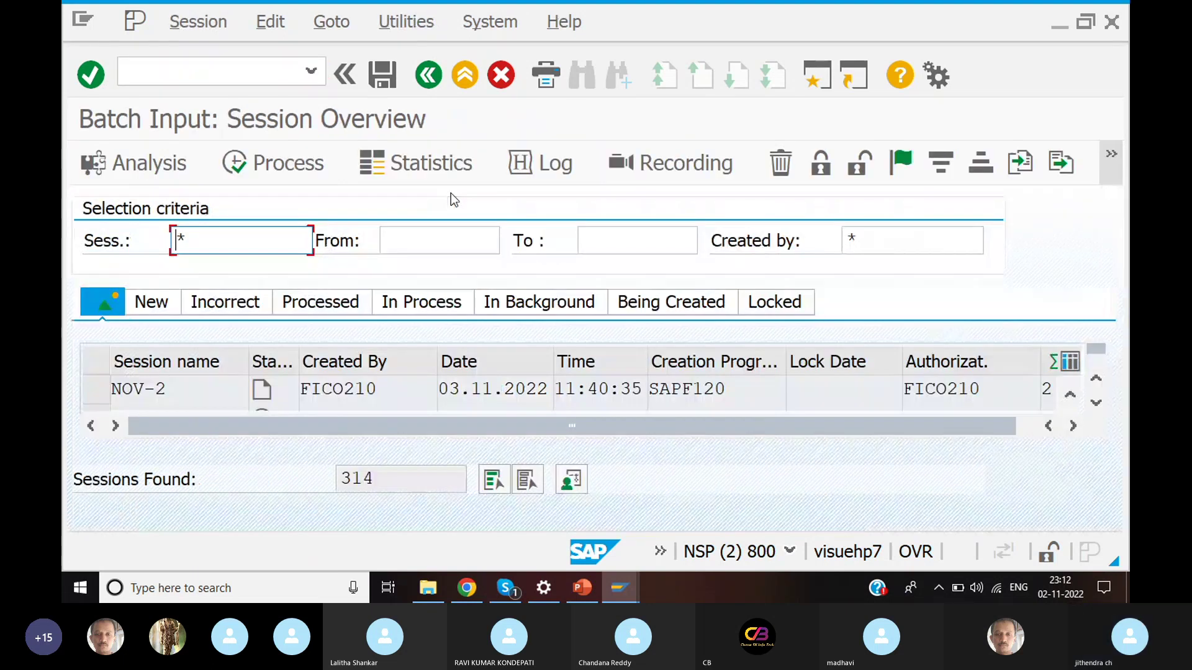
click(88, 391)
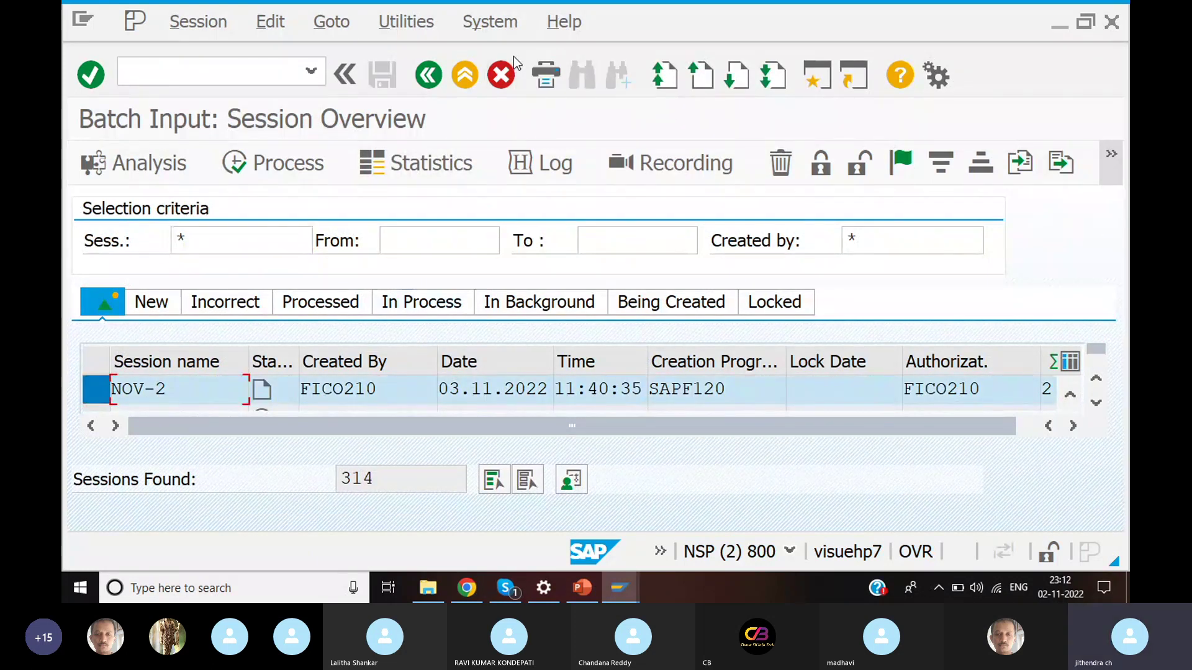
click(490, 22)
mouse_move(682, 149)
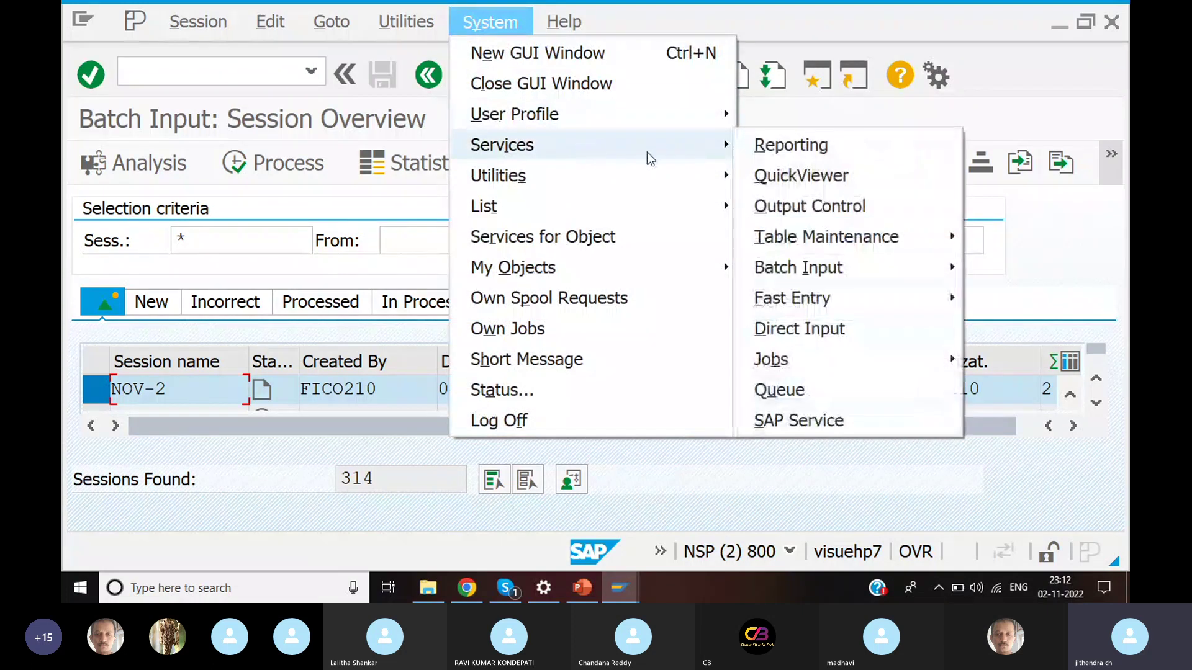
mouse_move(810, 275)
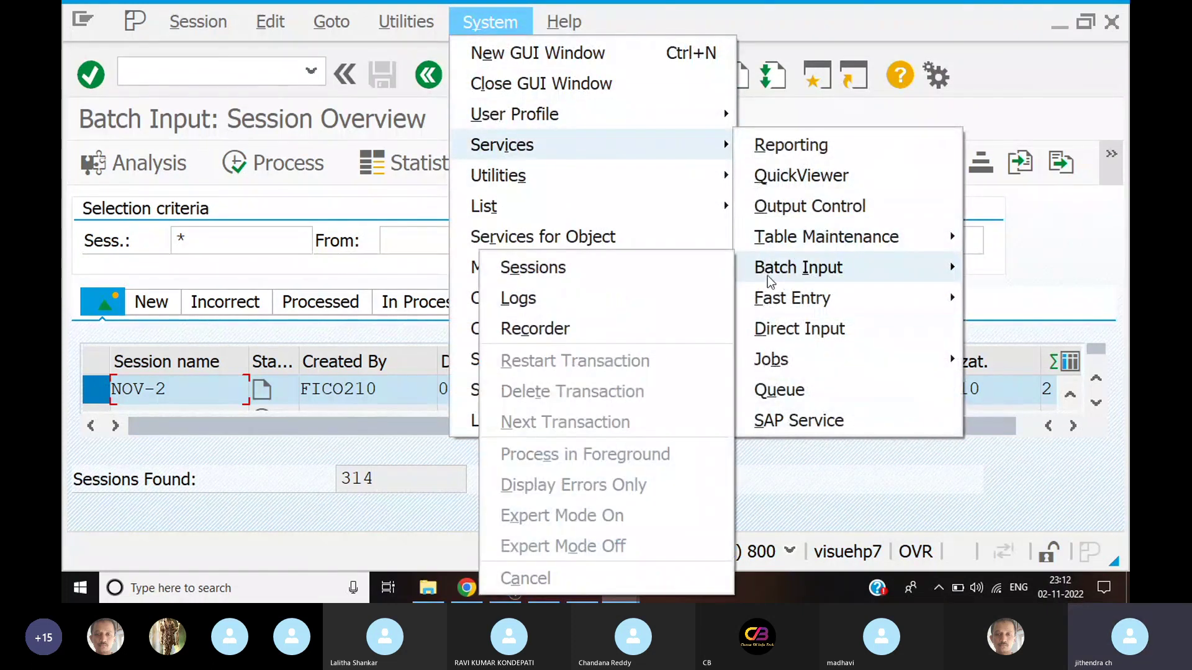
click(663, 268)
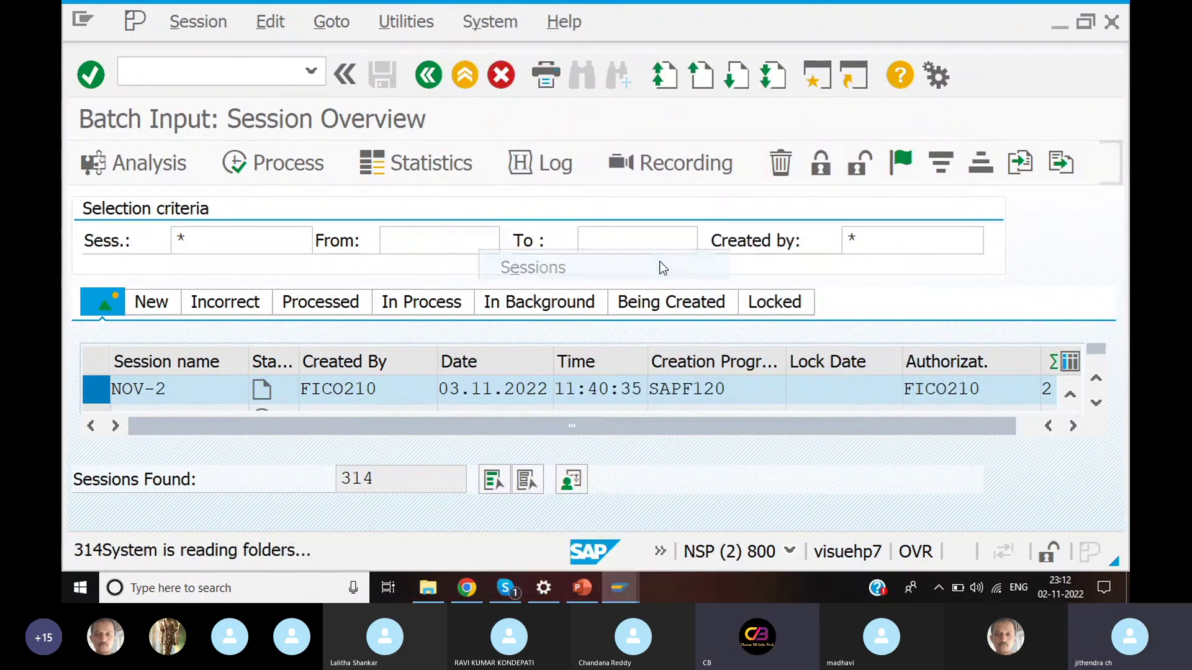
Process session NOV-2 with 'Display errors only' selected and Expert mode ticked
click(247, 162)
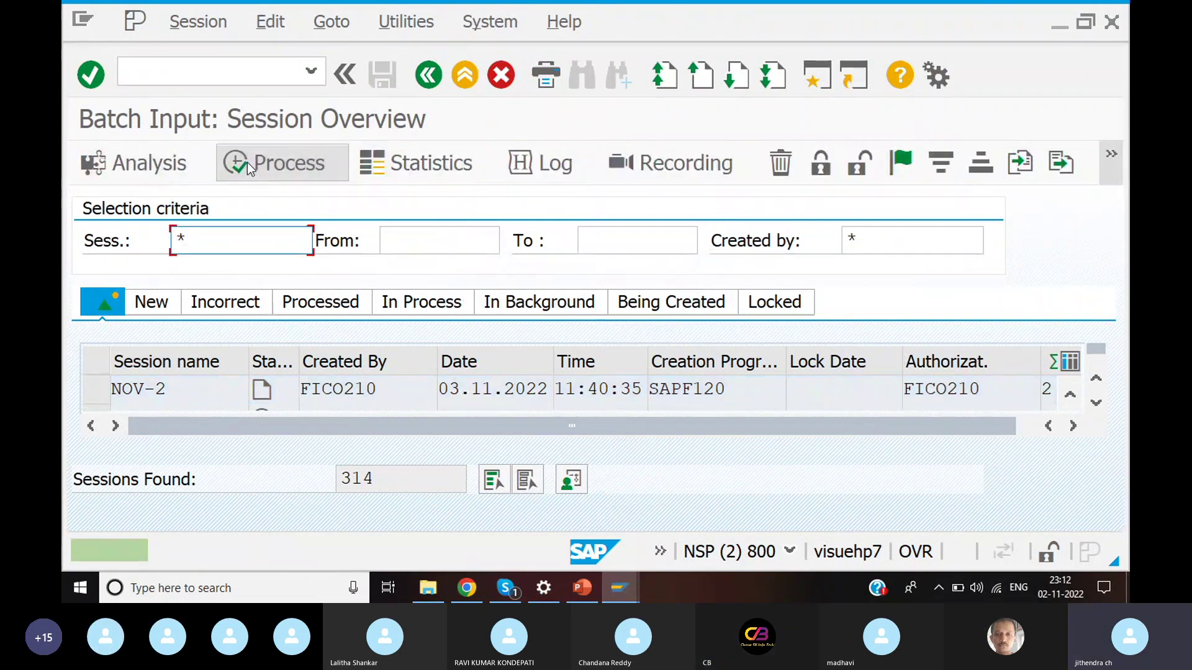
click(84, 378)
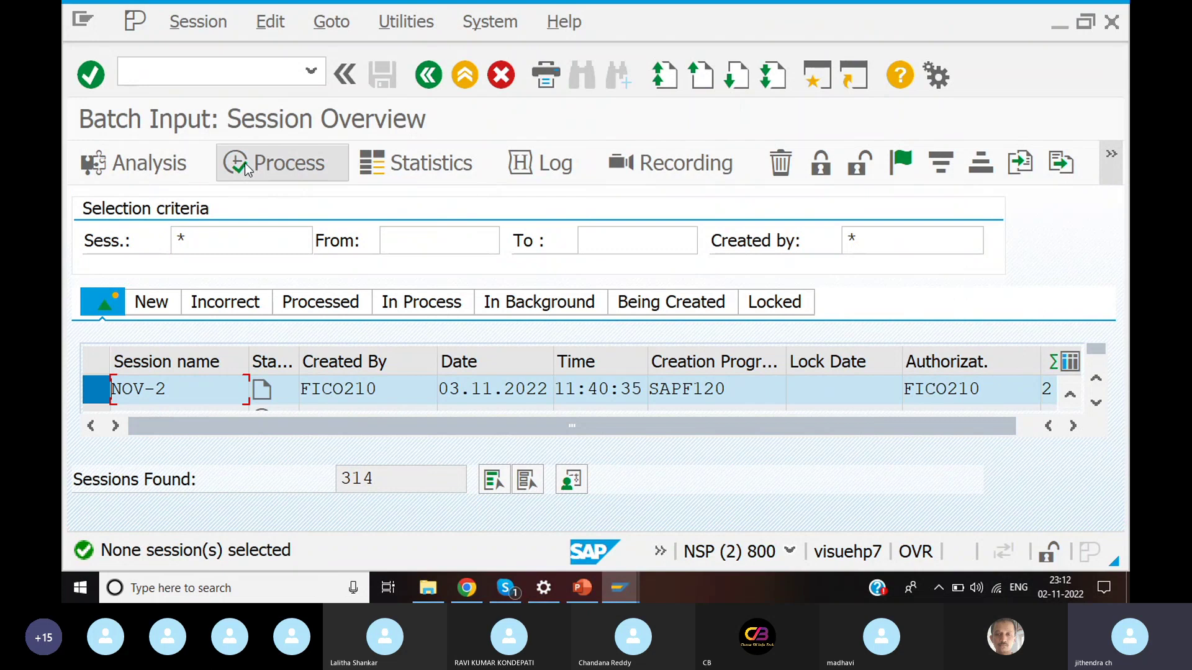
click(245, 163)
click(179, 368)
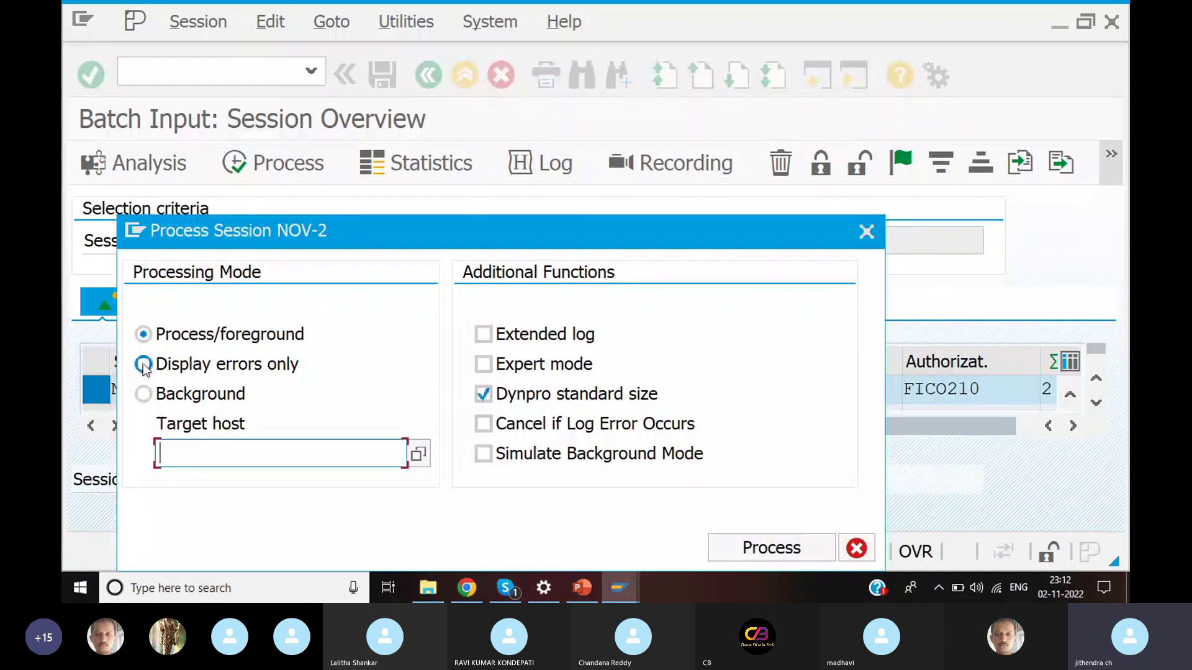
click(482, 365)
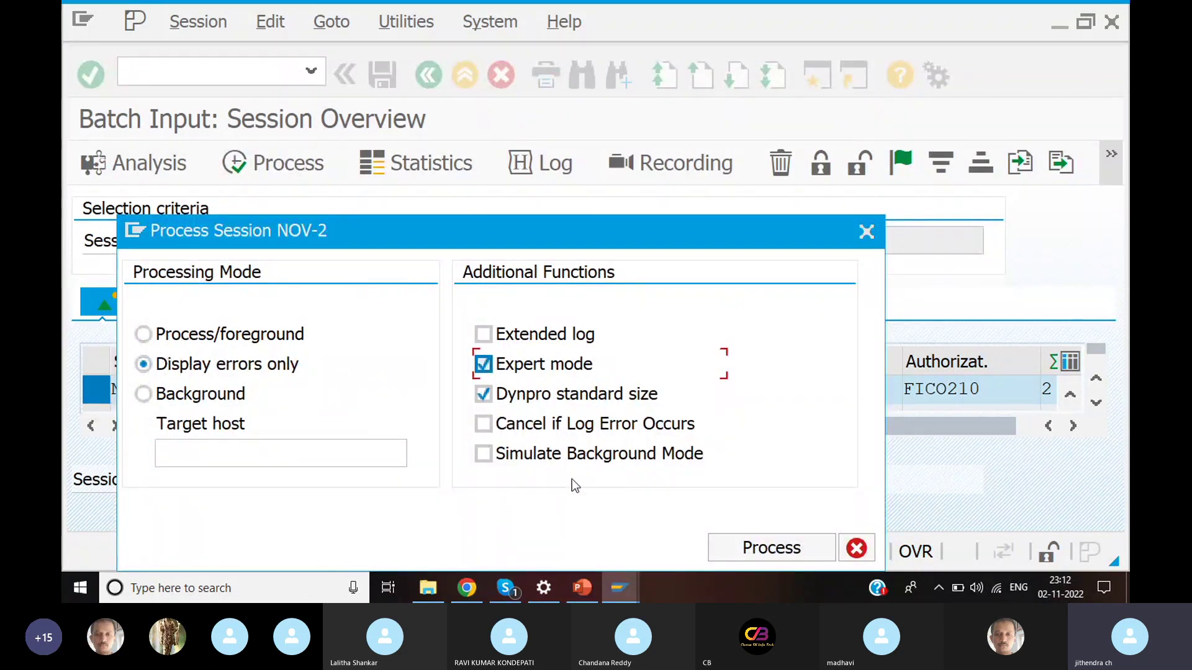
click(750, 549)
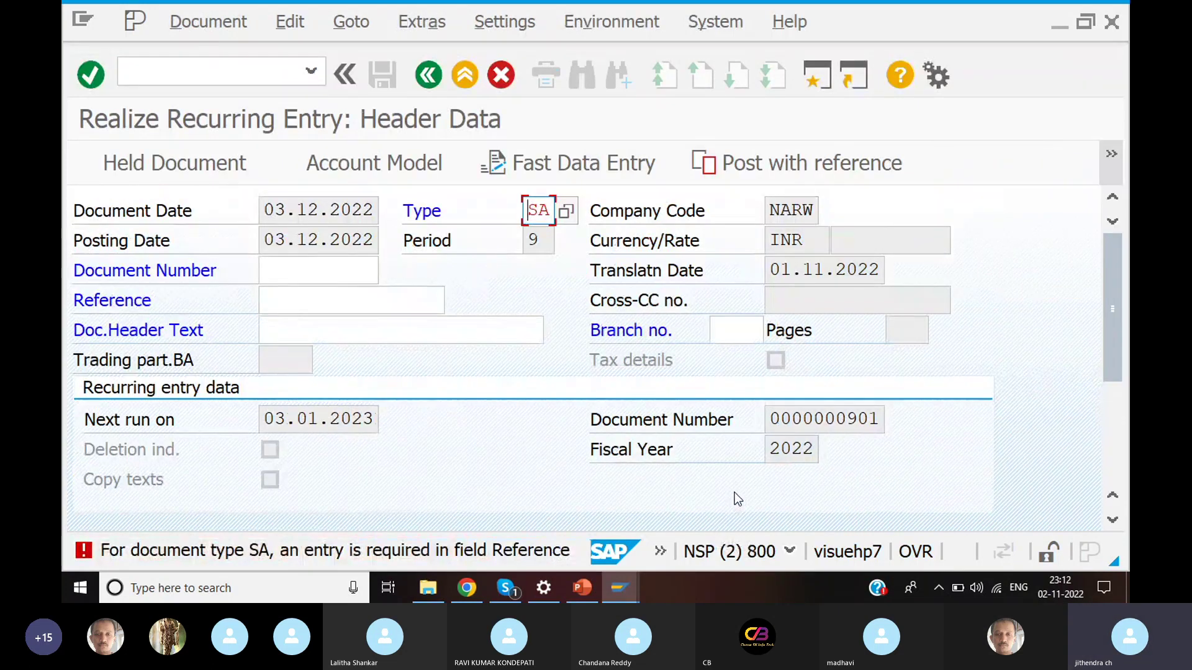
Enter reference 'RENT PAID' on the recurring entry header so NOV-2 completes
scroll(700, 394, down, 3)
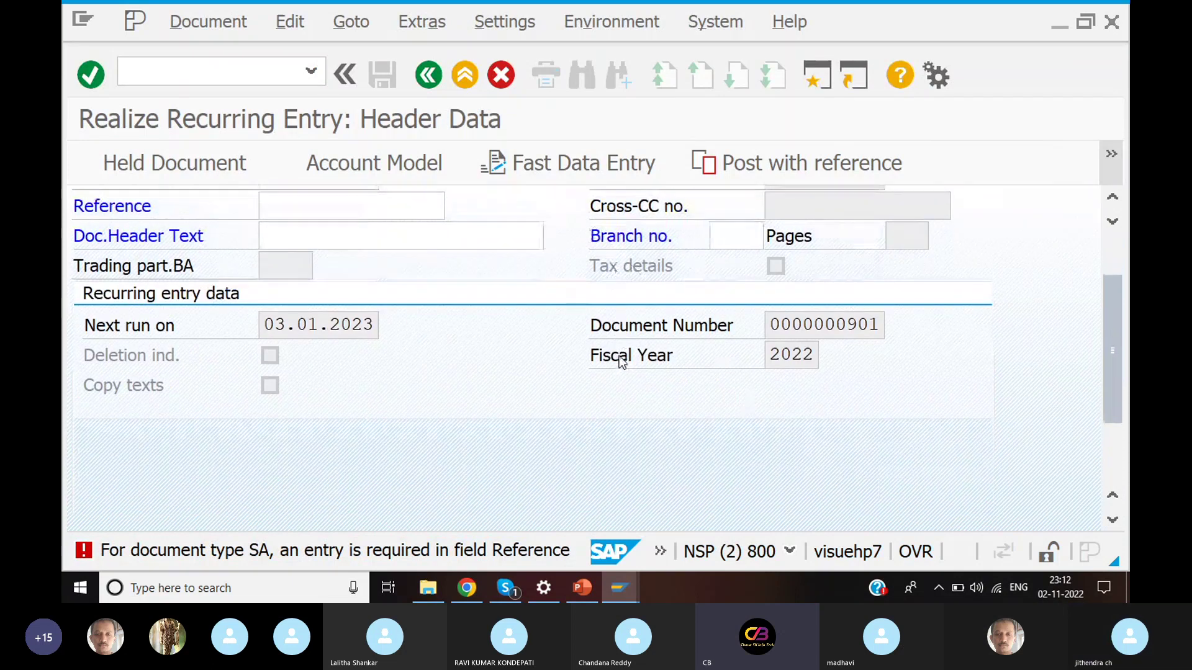
scroll(621, 354, up, 4)
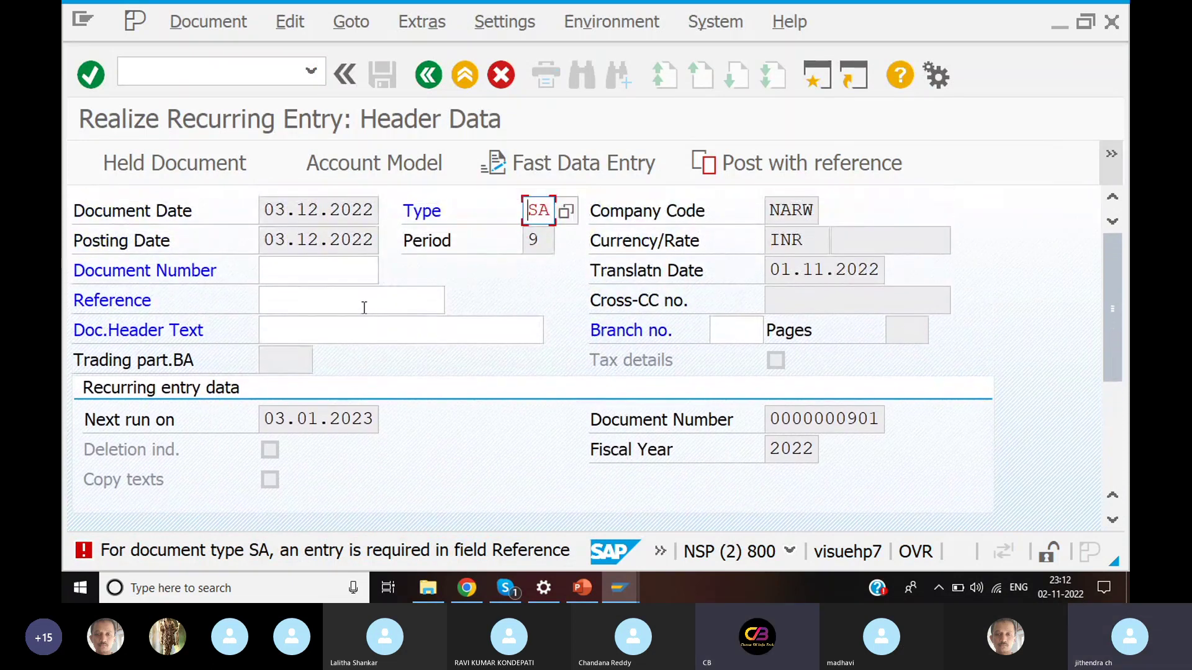
click(364, 308)
text(RE)
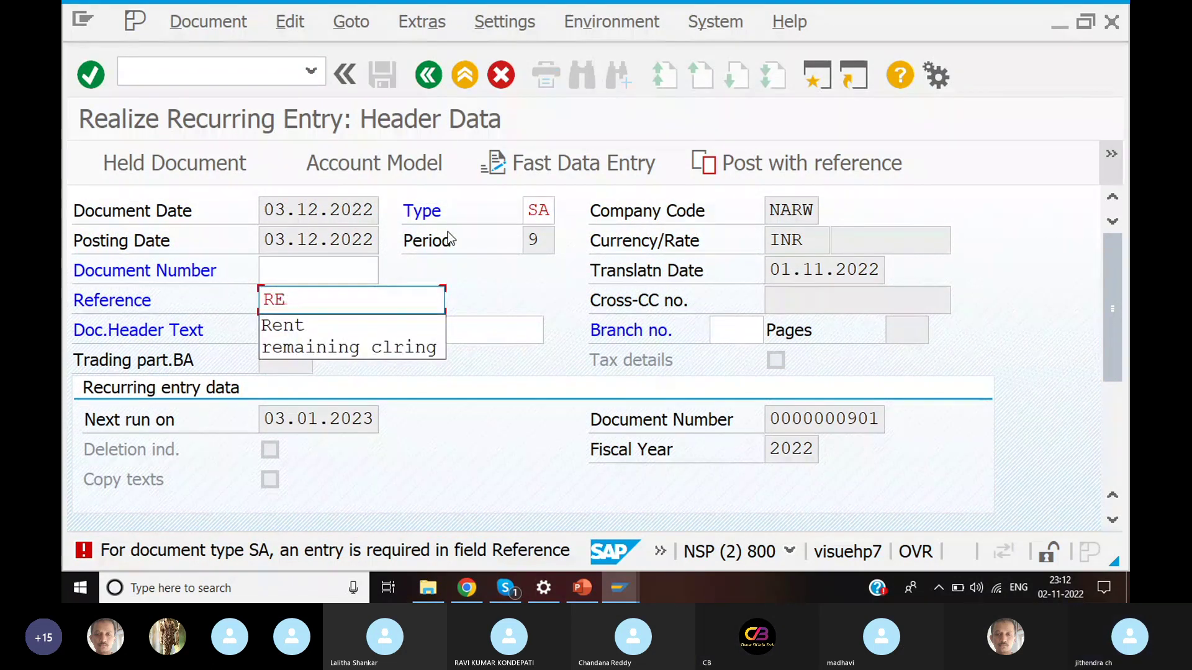
text(NT PAID)
key(Return)
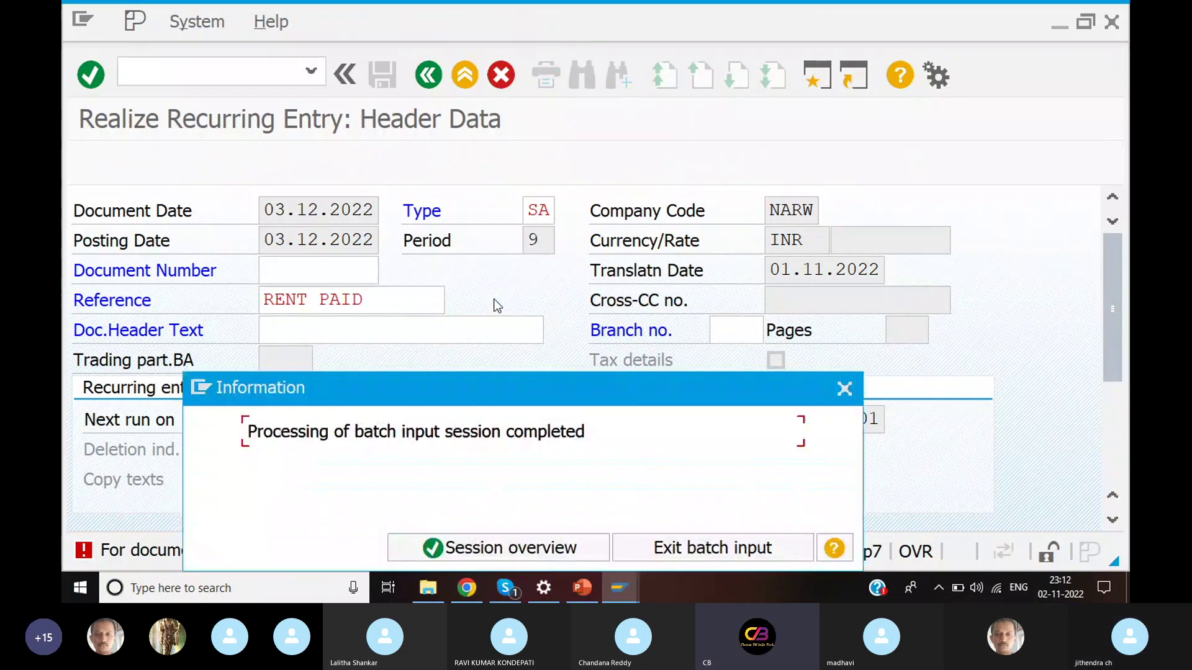
Go from the completion message back to the Batch Input Session Overview
click(525, 552)
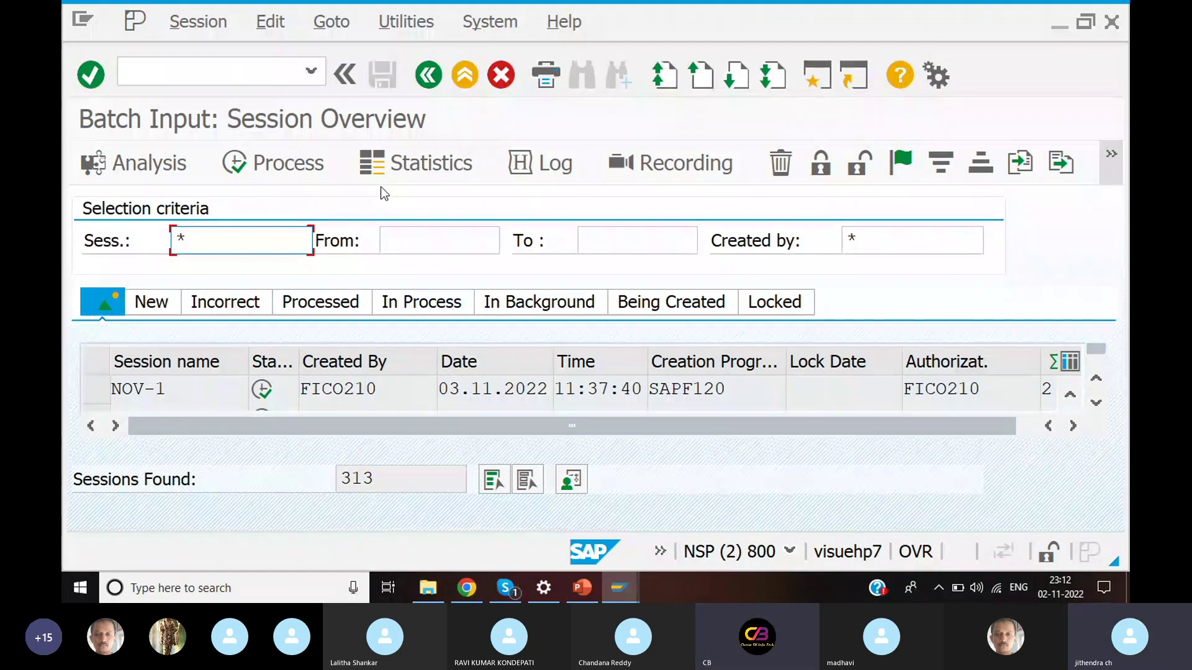
click(250, 70)
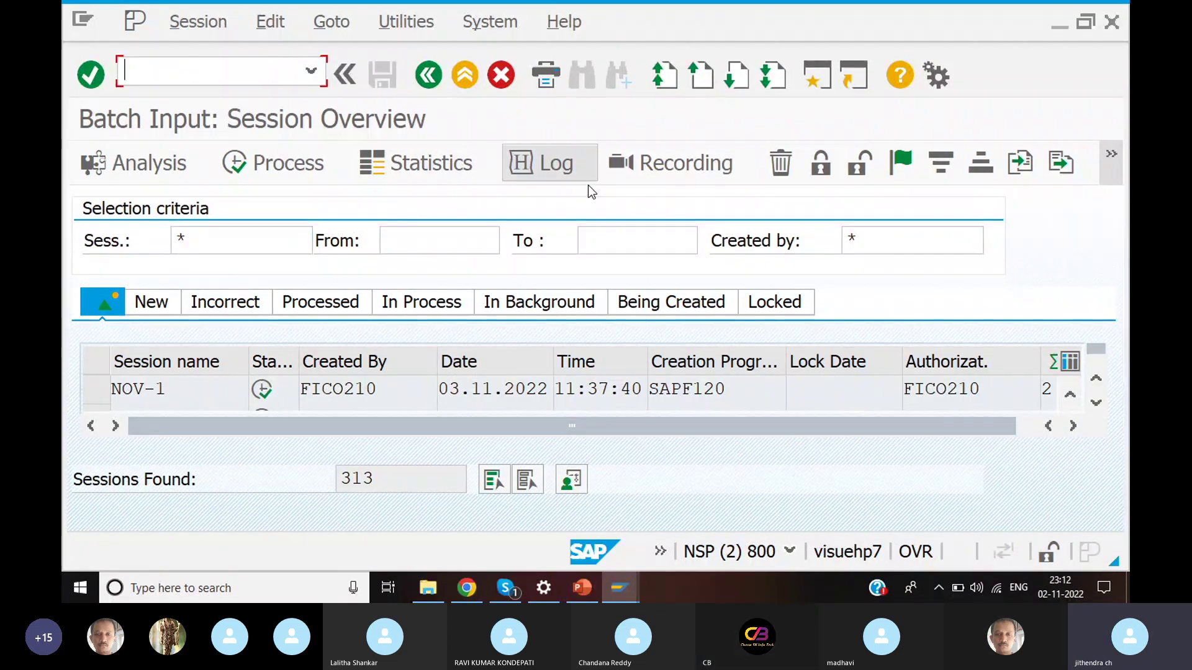